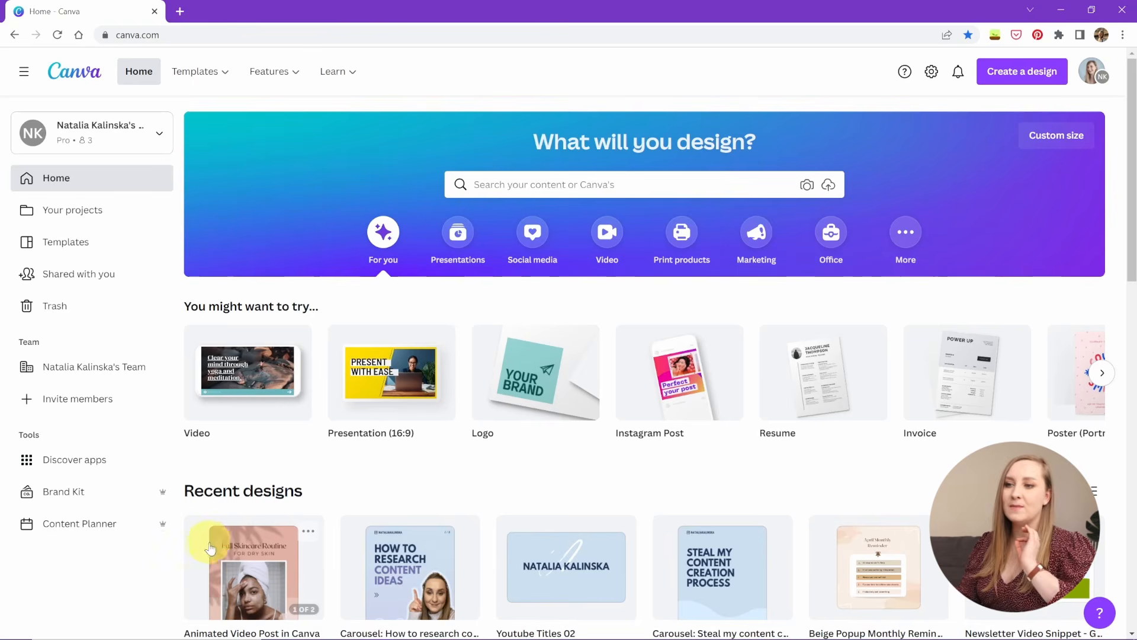
# - Open the recent design "Animated Video Post in Canva" and search the video elements for skincare, with the page 2 photo selected
pyautogui.click(240, 560)
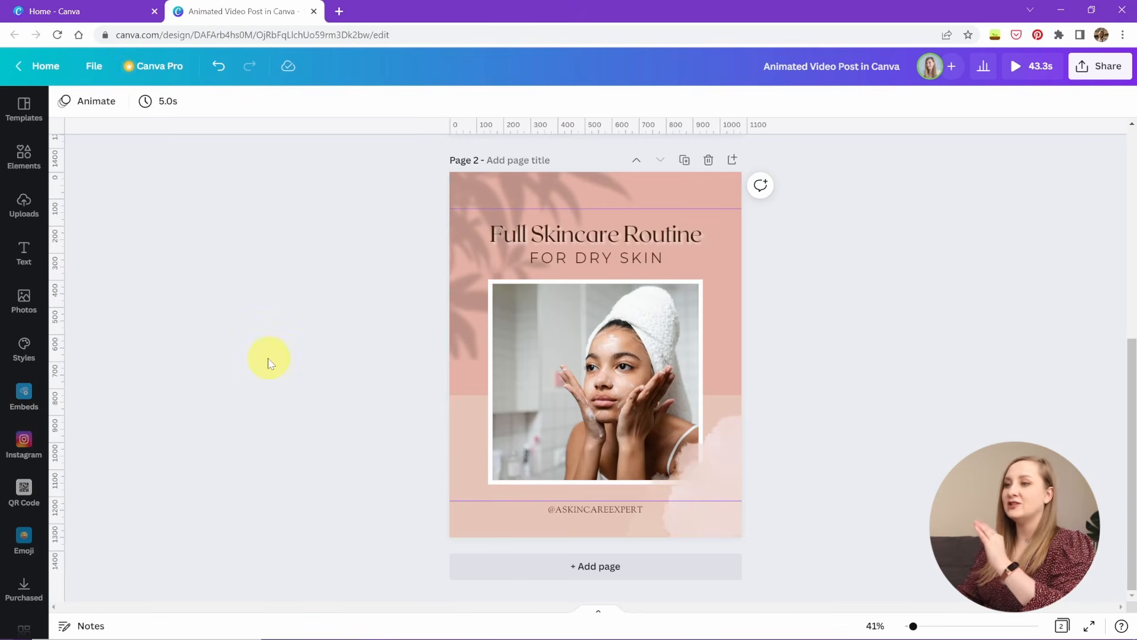
pyautogui.click(527, 409)
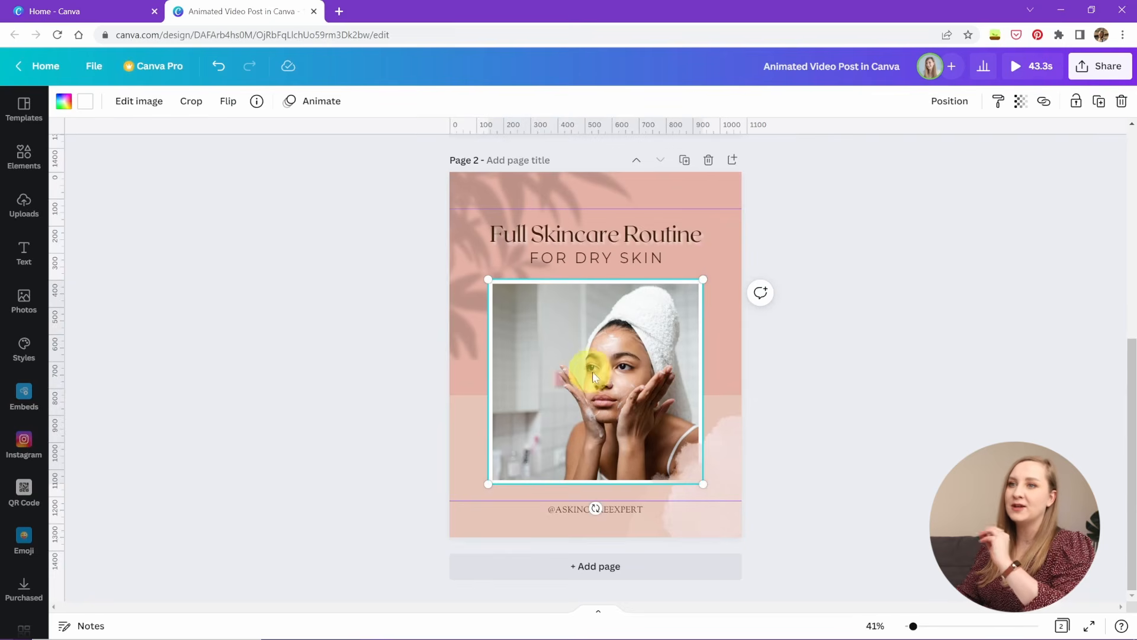
pyautogui.click(23, 159)
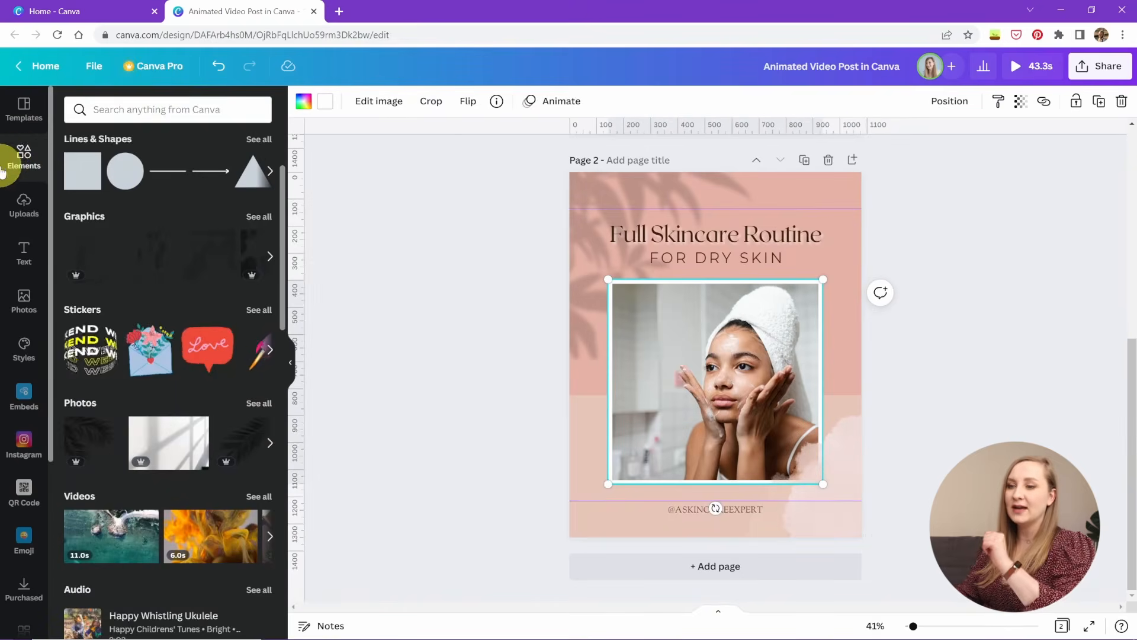
pyautogui.scroll(-1, 269, 414)
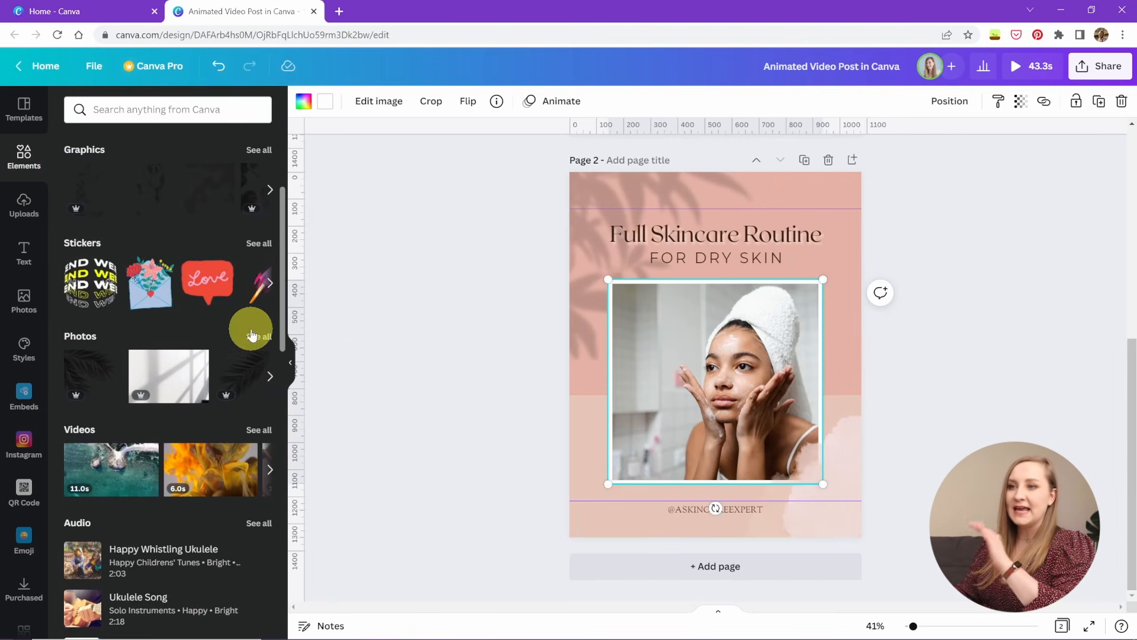
pyautogui.click(258, 431)
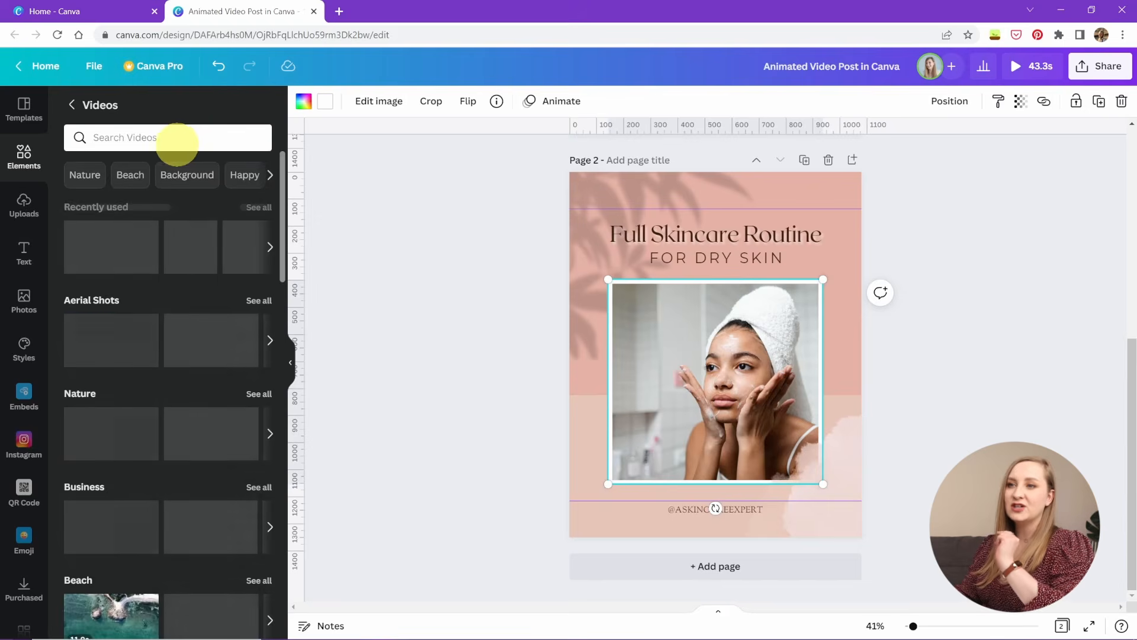
pyautogui.click(173, 140)
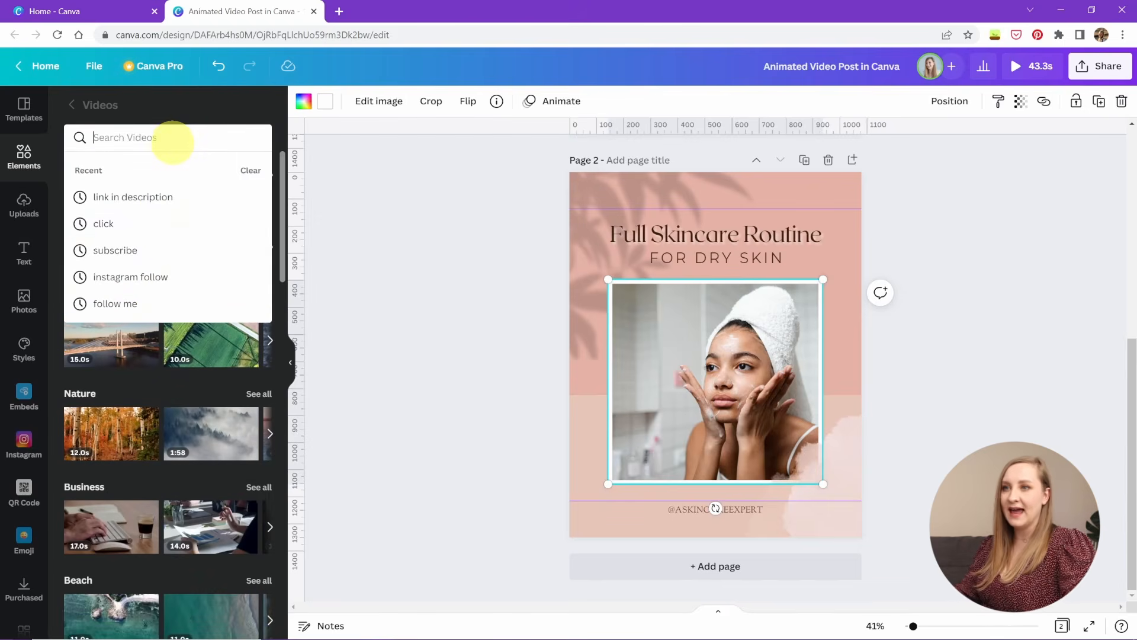
pyautogui.write('skincare')
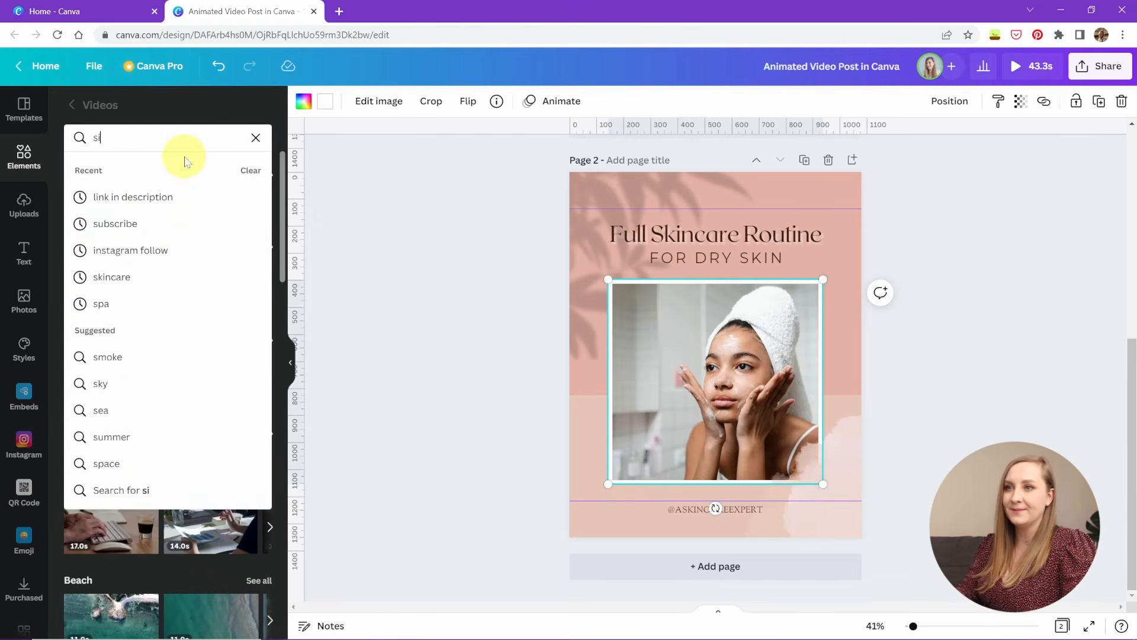
pyautogui.press('Return')
# - Replace the photo in the page 2 frame with the 38-second clip of the woman in a white towel
pyautogui.moveTo(207, 219)
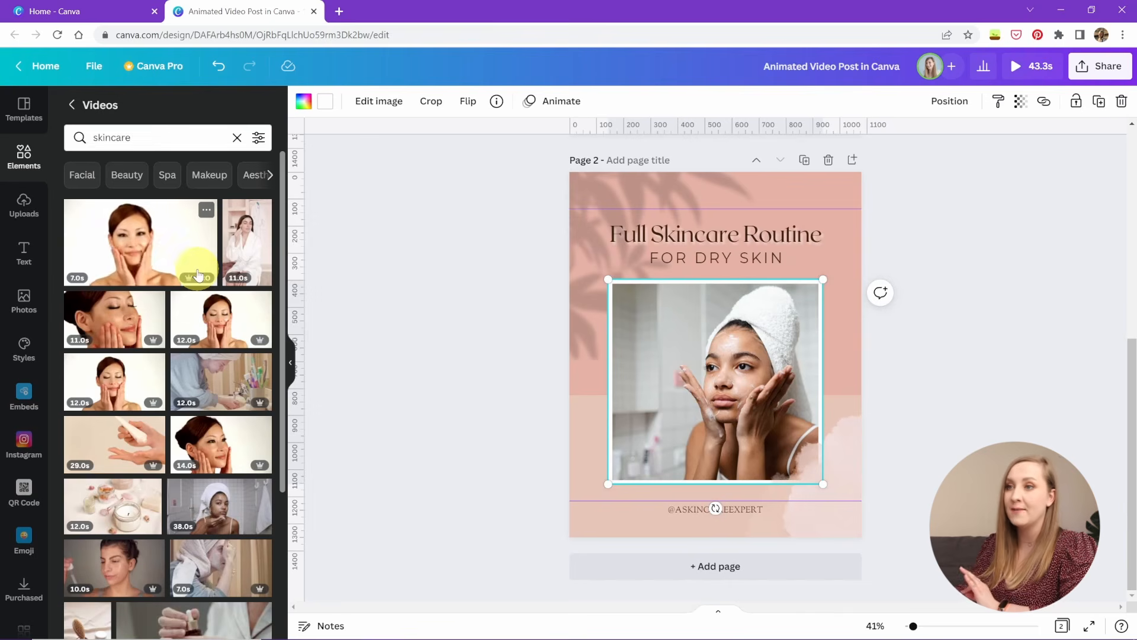
pyautogui.moveTo(262, 265); pyautogui.dragTo(243, 231)
pyautogui.scroll(-3, 203, 301)
pyautogui.moveTo(203, 301); pyautogui.dragTo(682, 390)
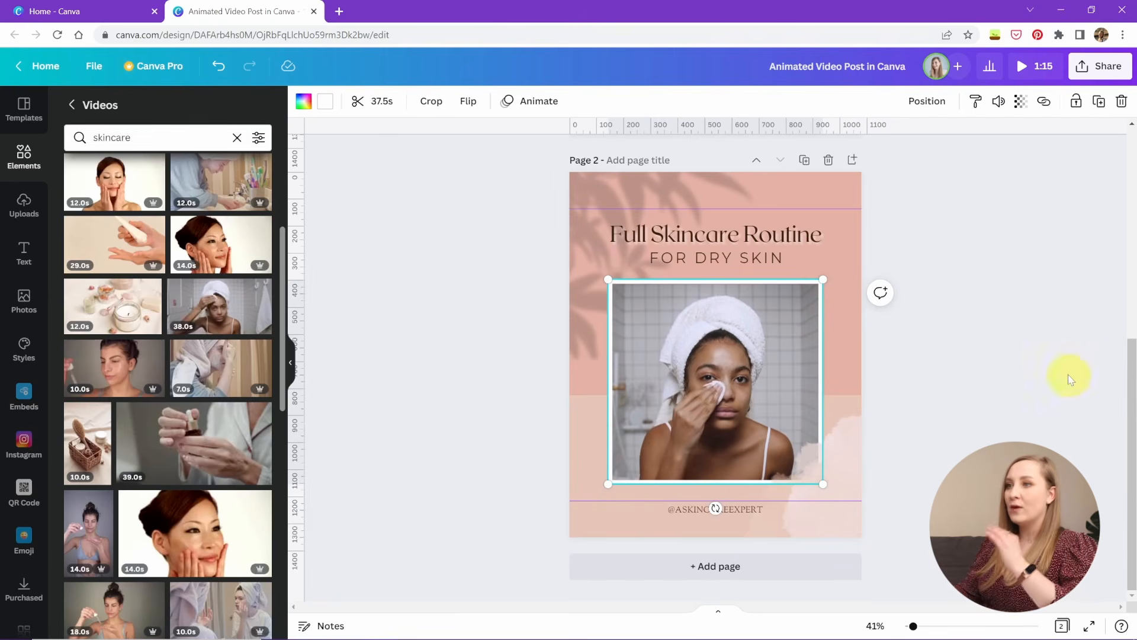
# - Trim the framed video clip at both ends to a 15.0-second section from its middle
pyautogui.click(386, 108)
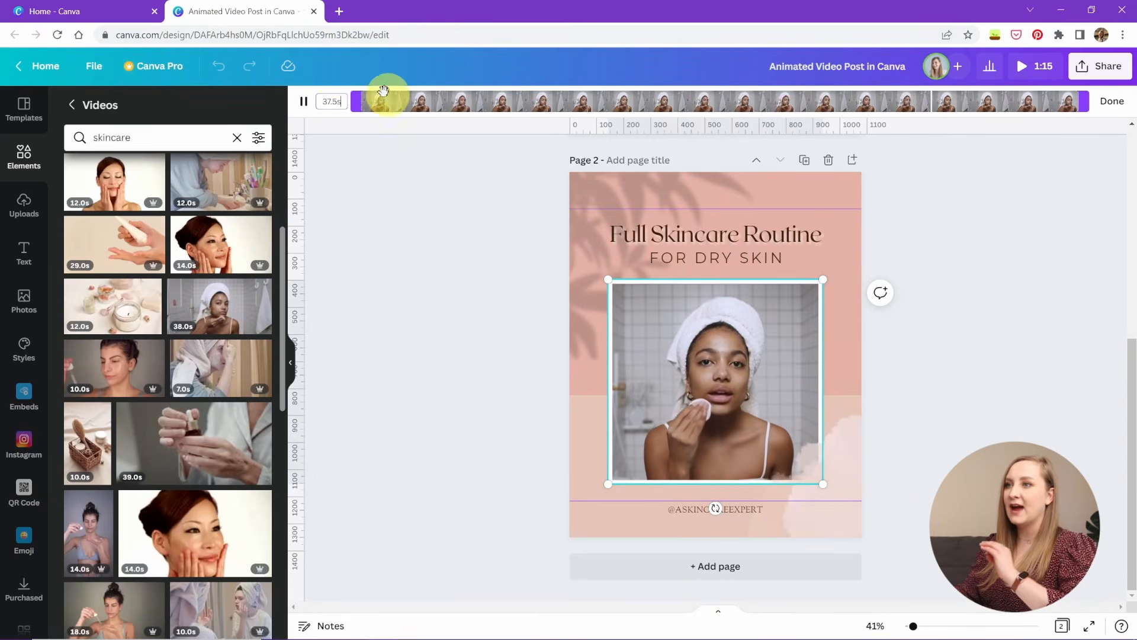
pyautogui.moveTo(356, 100); pyautogui.dragTo(579, 101)
pyautogui.moveTo(1084, 100); pyautogui.dragTo(875, 100)
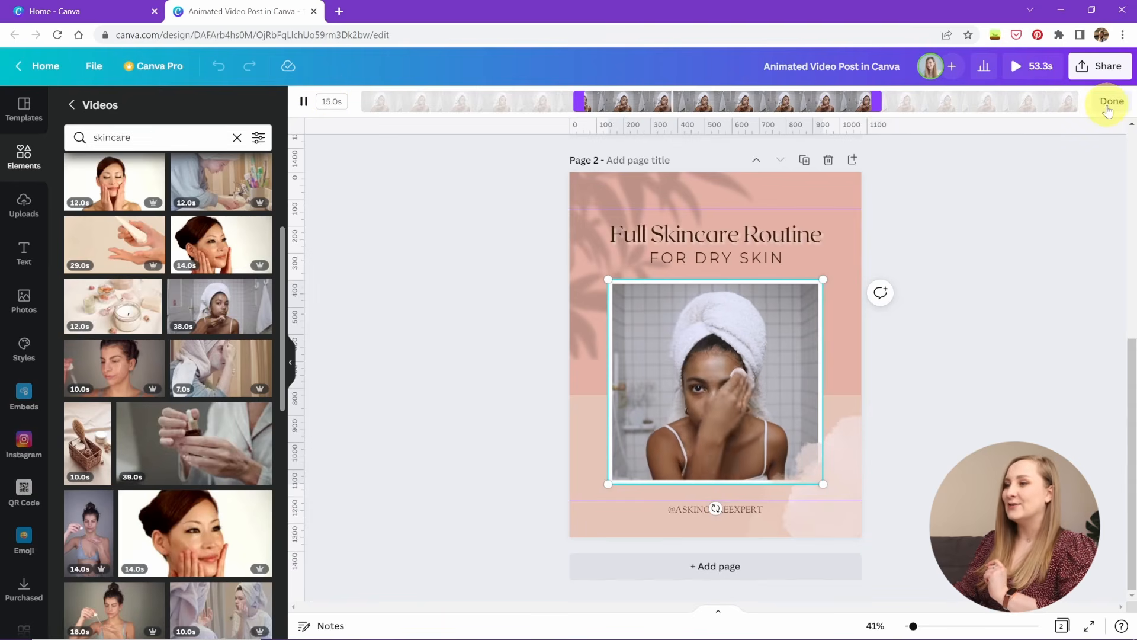
pyautogui.click(1111, 102)
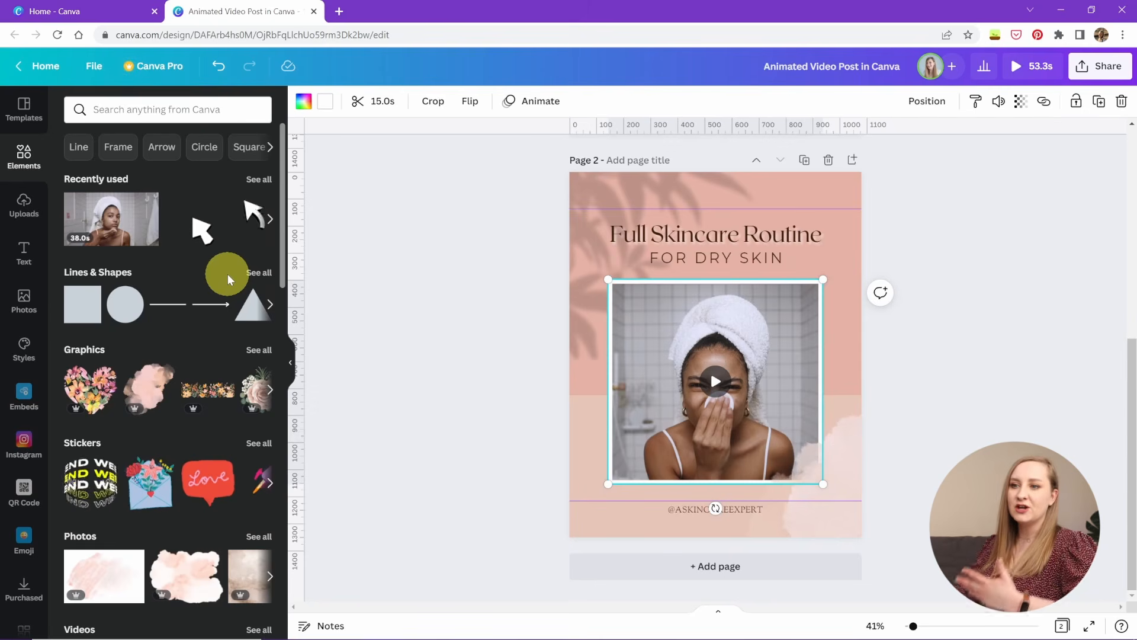
# - Look through the stickers, and search the elements for click, filtered to animated graphics
pyautogui.click(254, 449)
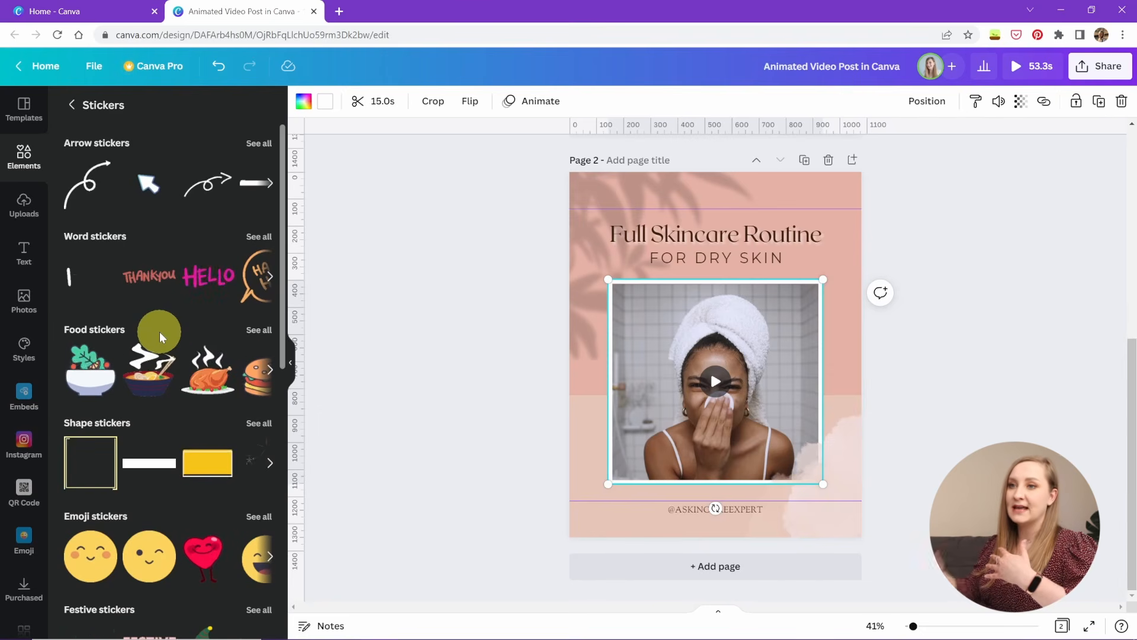
pyautogui.click(24, 154)
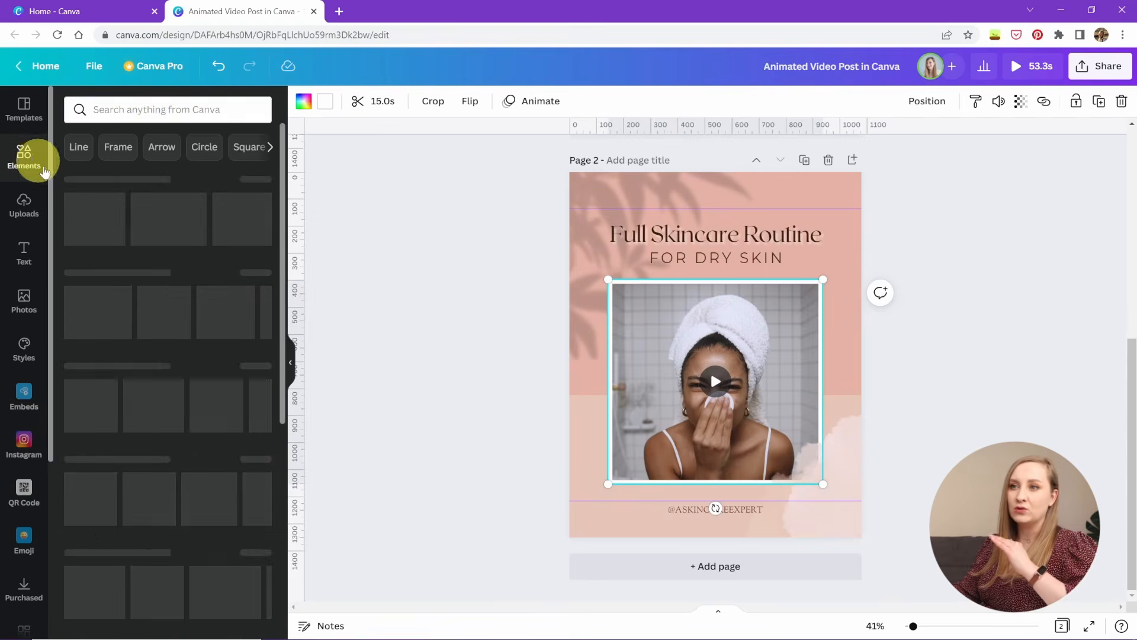
pyautogui.click(151, 103)
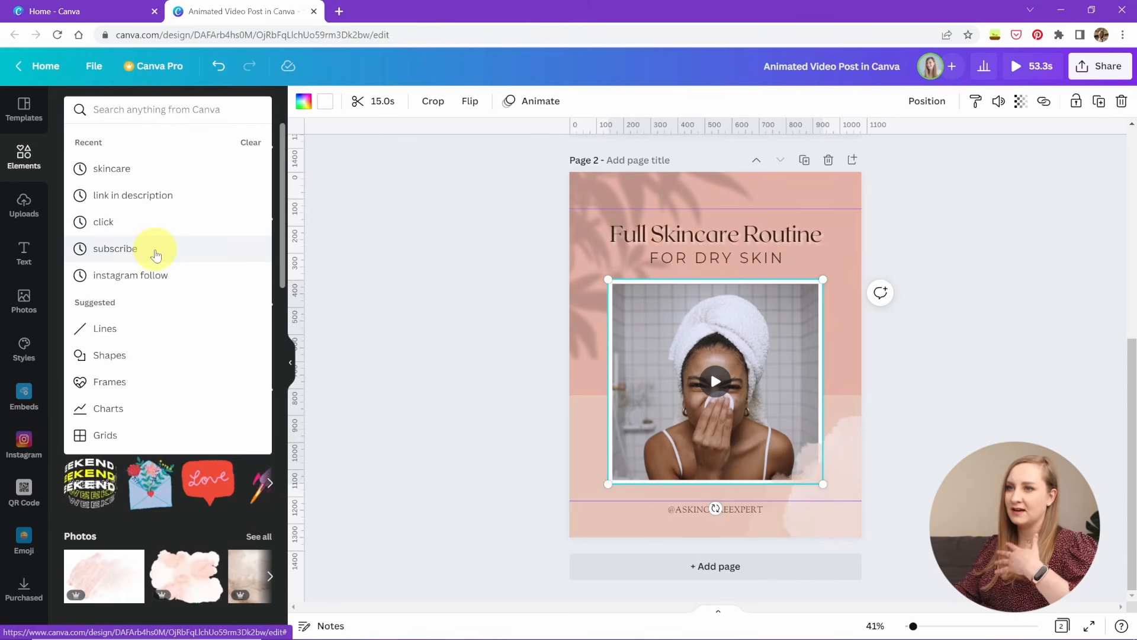
pyautogui.click(166, 228)
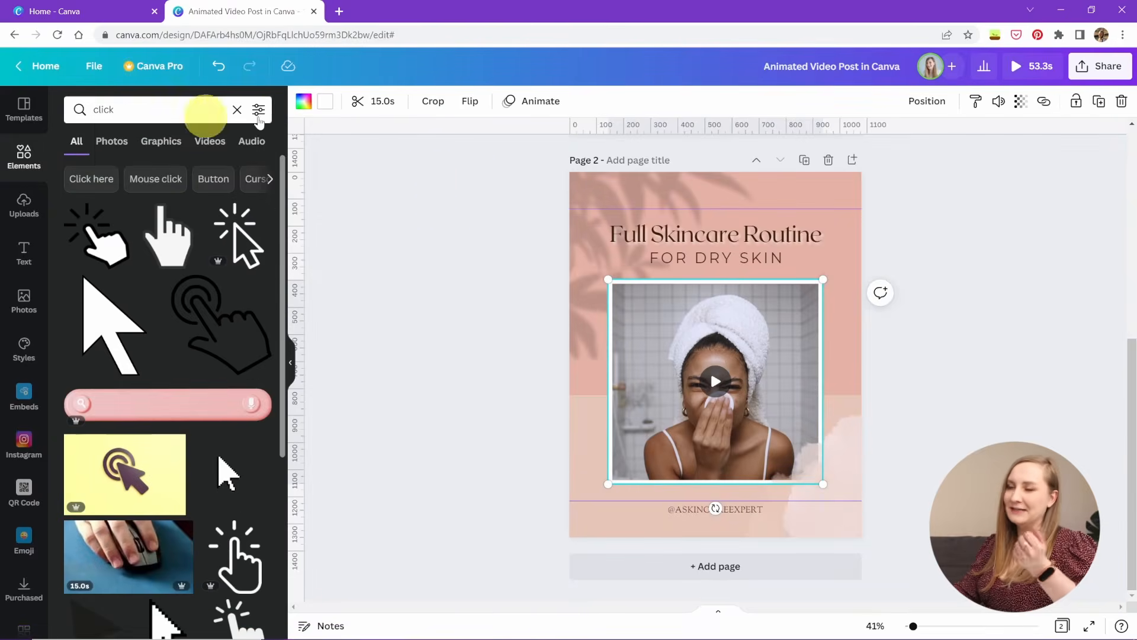
pyautogui.click(261, 110)
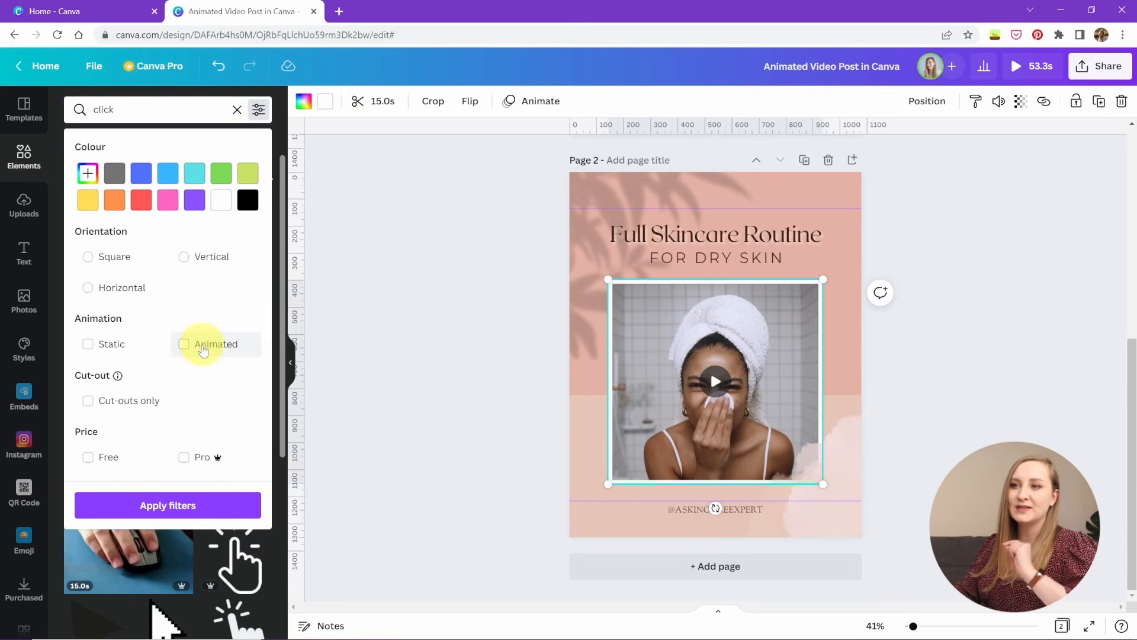
pyautogui.click(184, 345)
pyautogui.click(244, 502)
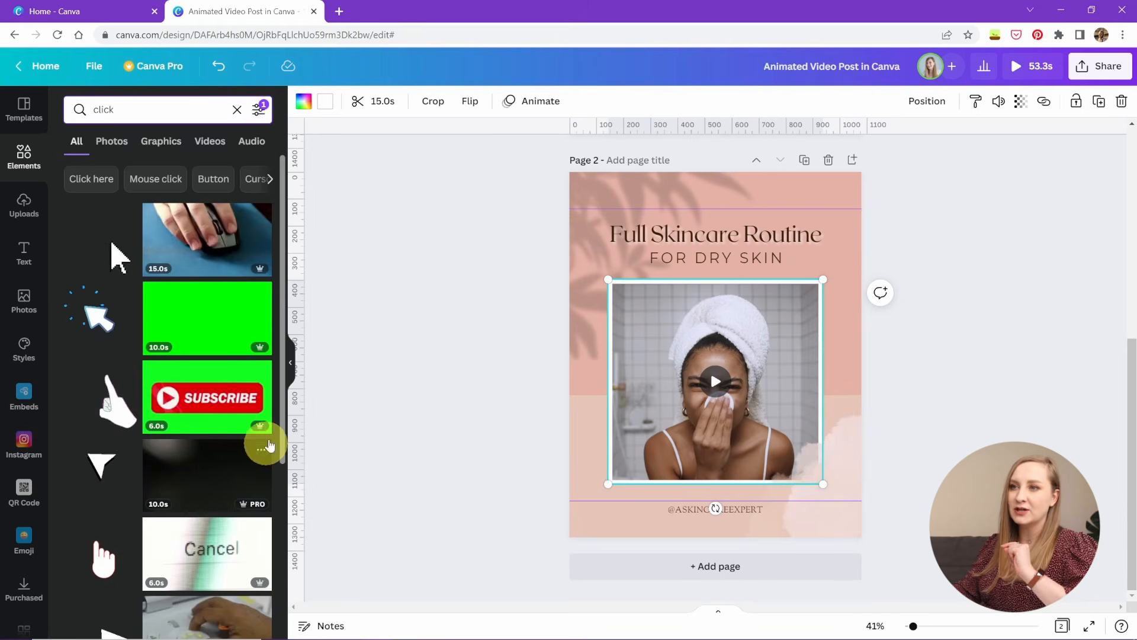
pyautogui.click(160, 141)
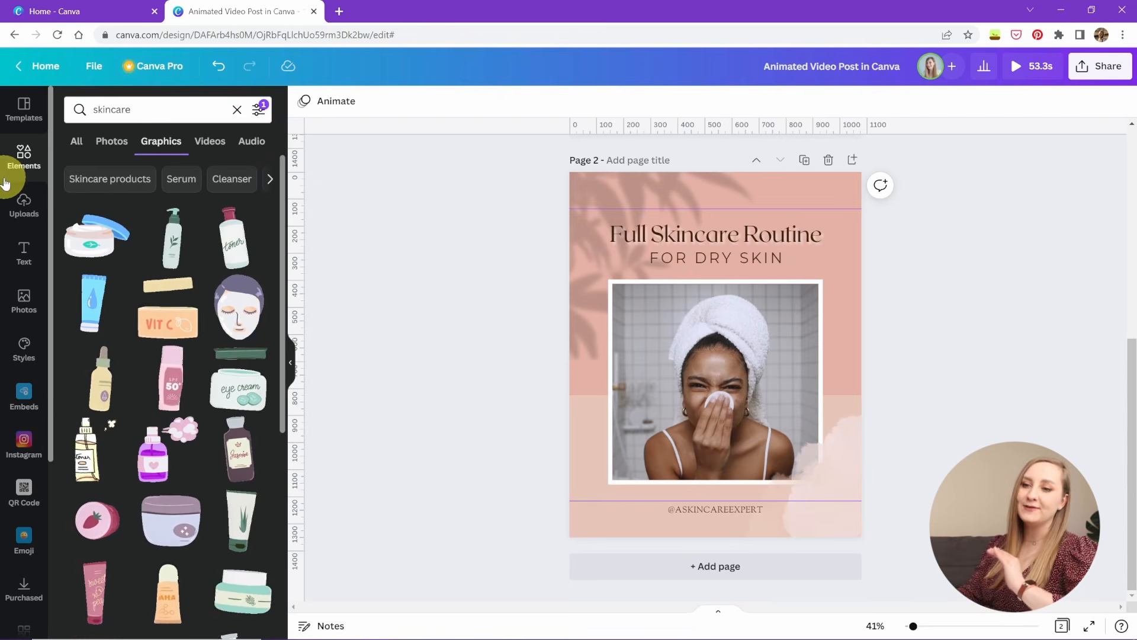
# - Insert the "You've got dry skin" GIF from GIPHY onto page 2 and delete it again
pyautogui.scroll(-4, 12, 260)
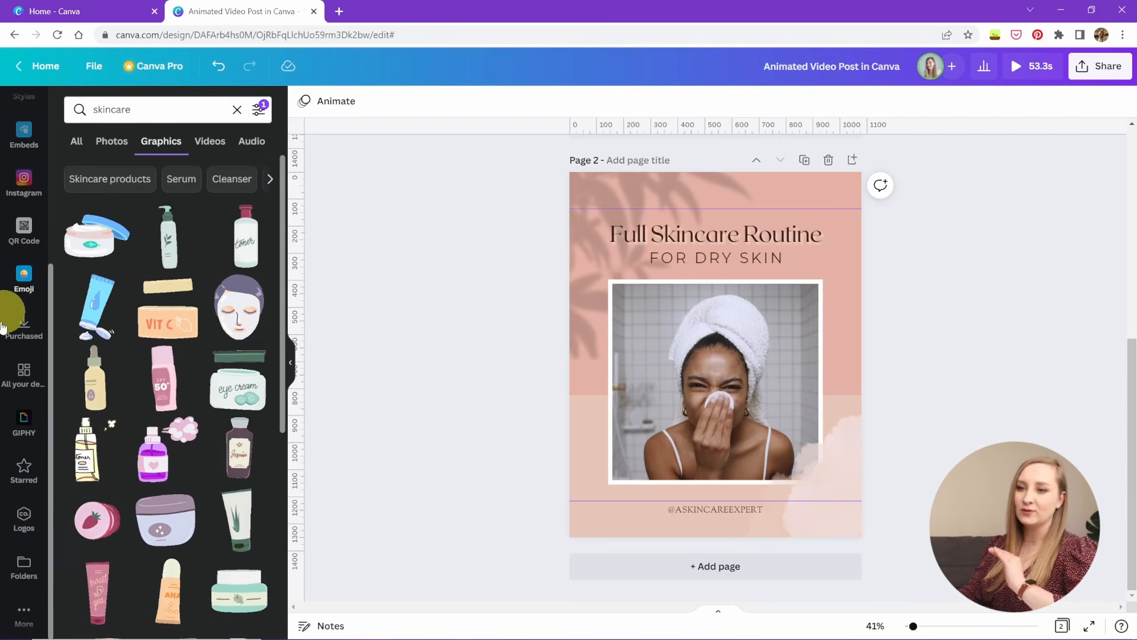
pyautogui.click(27, 610)
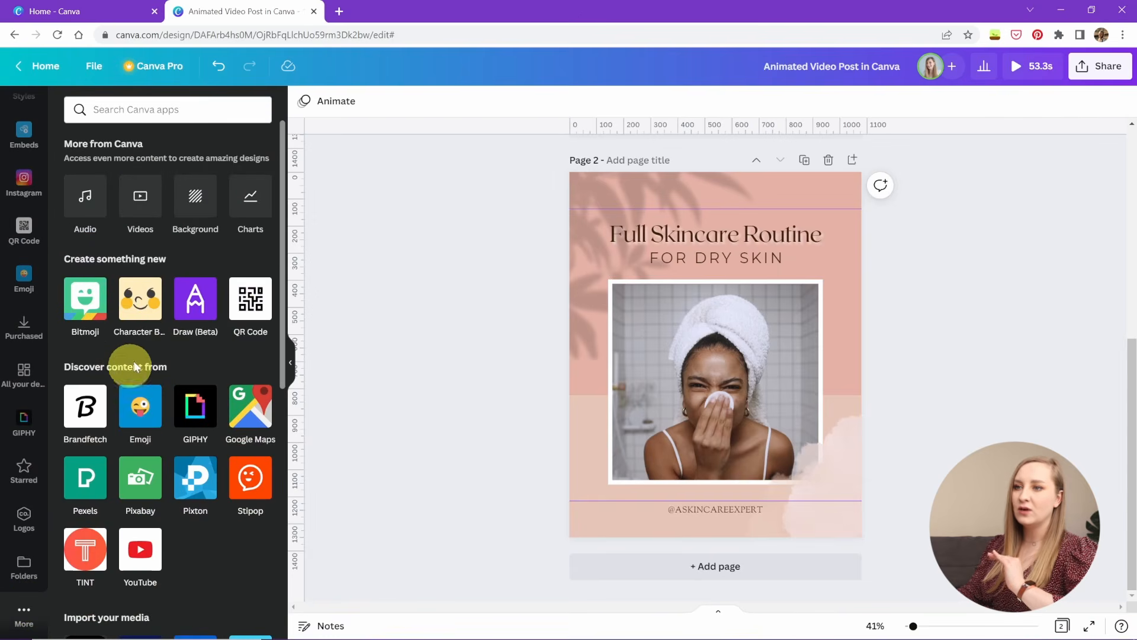
pyautogui.click(191, 405)
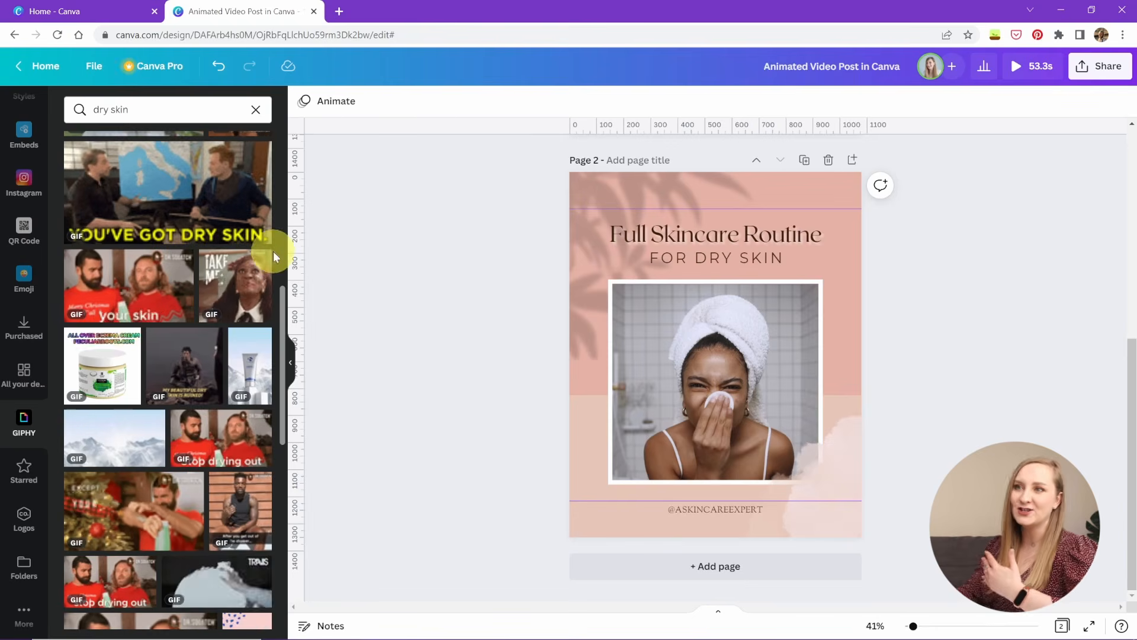
pyautogui.click(199, 189)
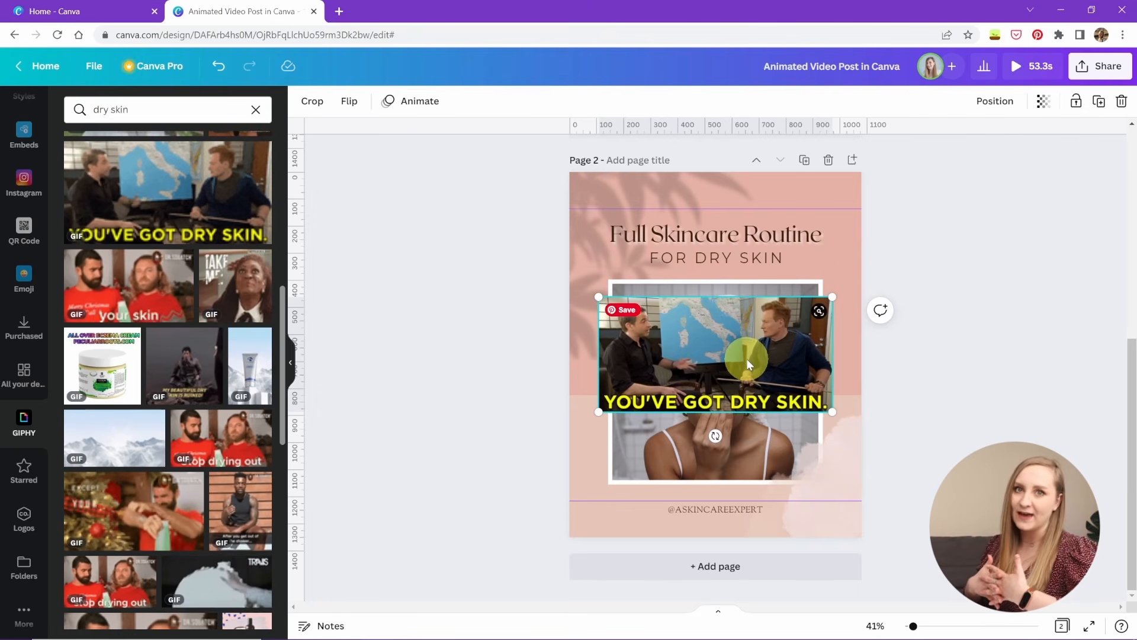
pyautogui.press('Delete')
# - Preview the framed skincare clip and mute its sound by setting the volume to 0
pyautogui.click(713, 373)
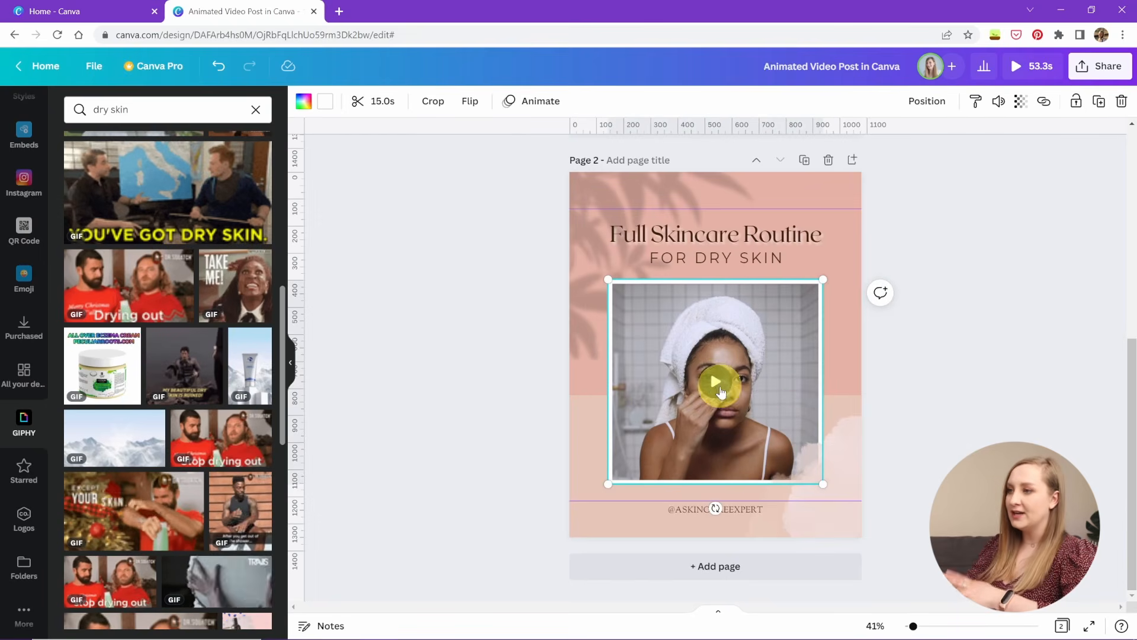
pyautogui.click(713, 382)
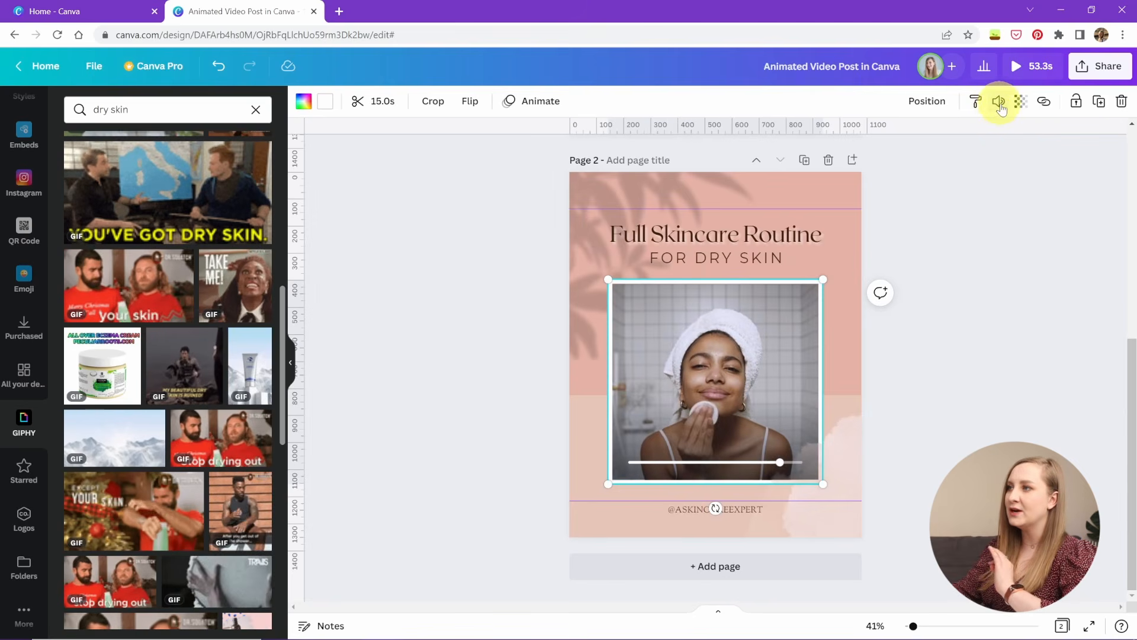
pyautogui.click(999, 102)
pyautogui.click(791, 141)
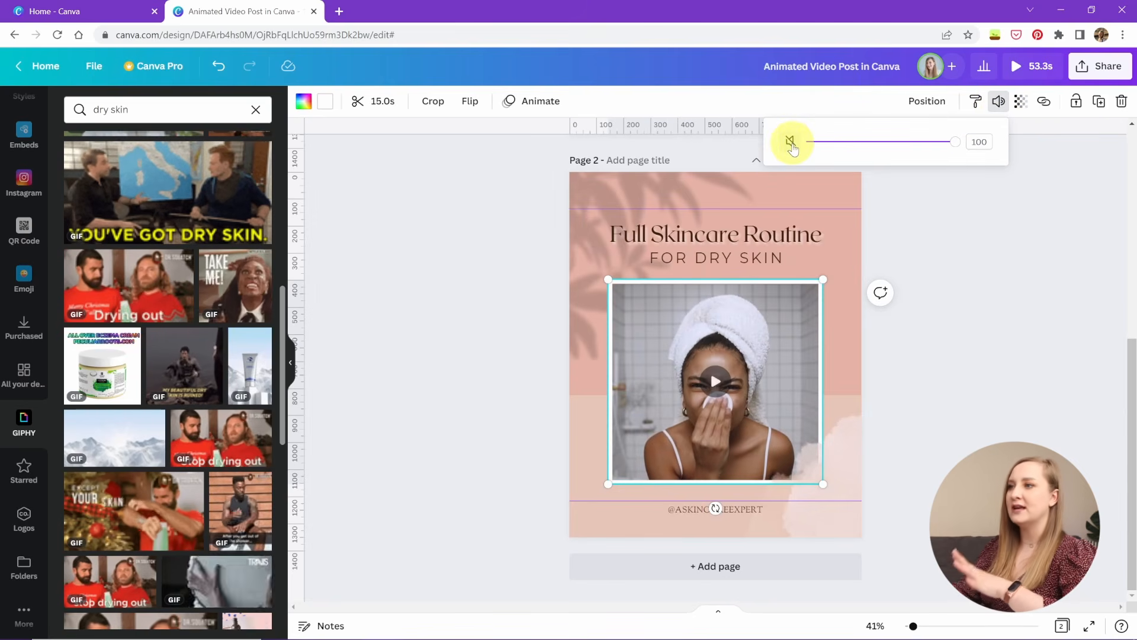
pyautogui.moveTo(805, 141)
pyautogui.mouseDown()
pyautogui.moveTo(937, 143)
pyautogui.moveTo(801, 143)
pyautogui.mouseUp()
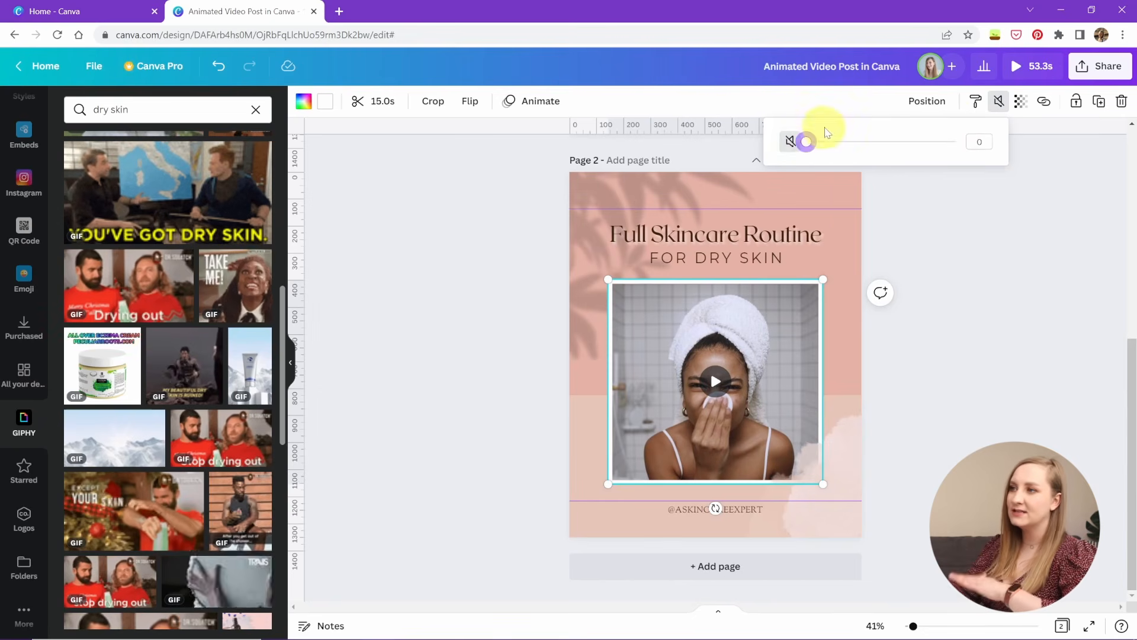
pyautogui.click(984, 314)
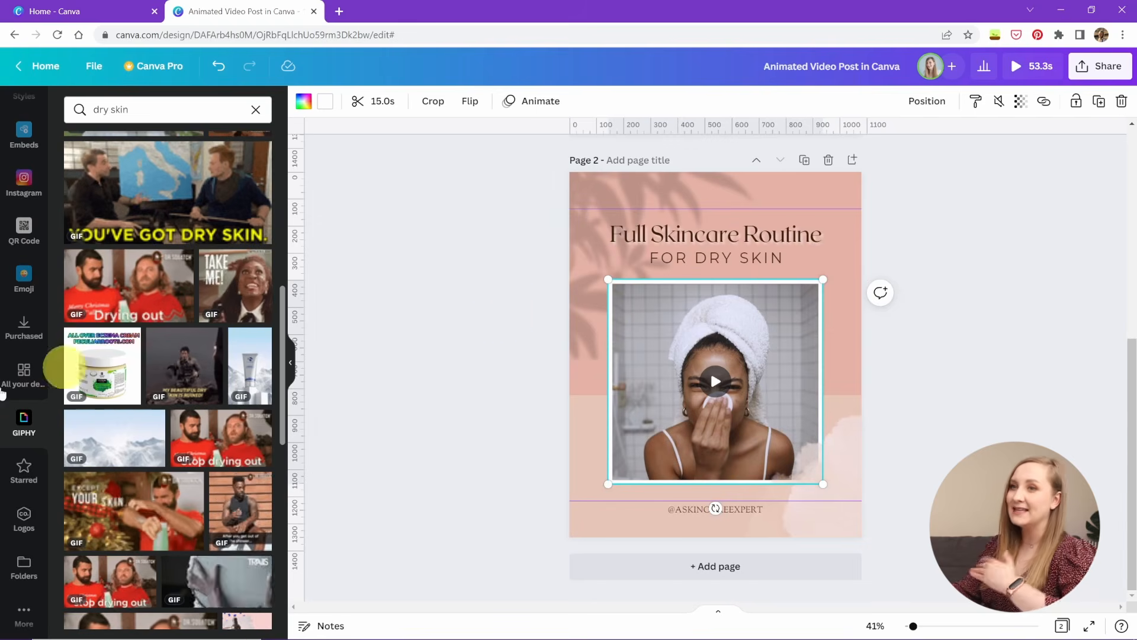
# - Browse the element categories, open the full audio library and look through its suggested music topics
pyautogui.scroll(5, 4, 421)
pyautogui.click(36, 179)
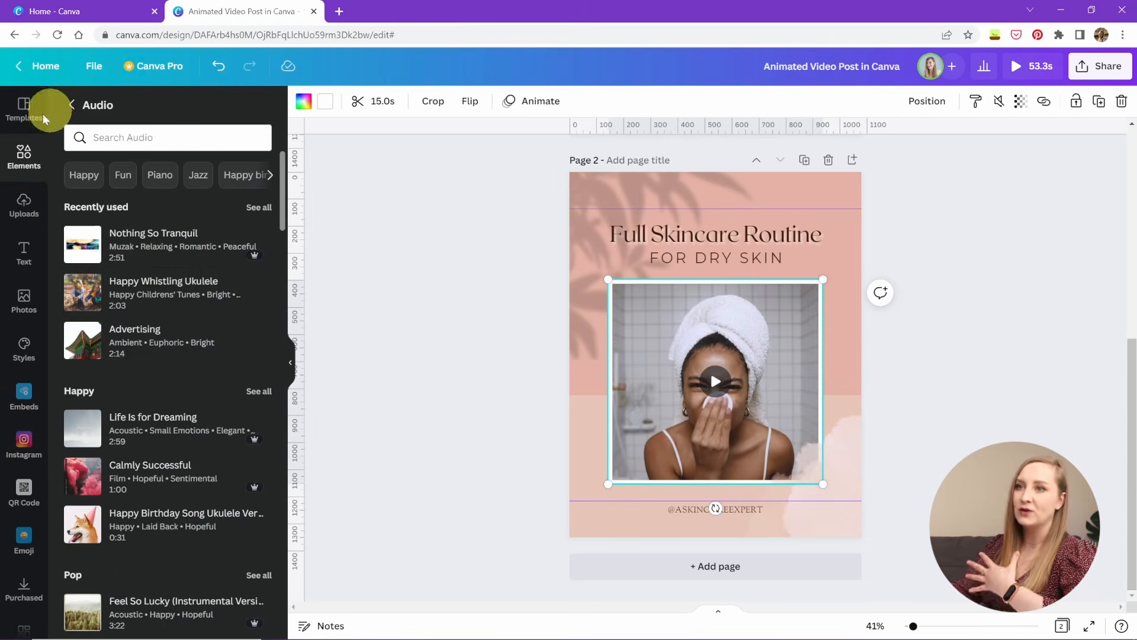
pyautogui.click(70, 105)
pyautogui.scroll(-5, 215, 234)
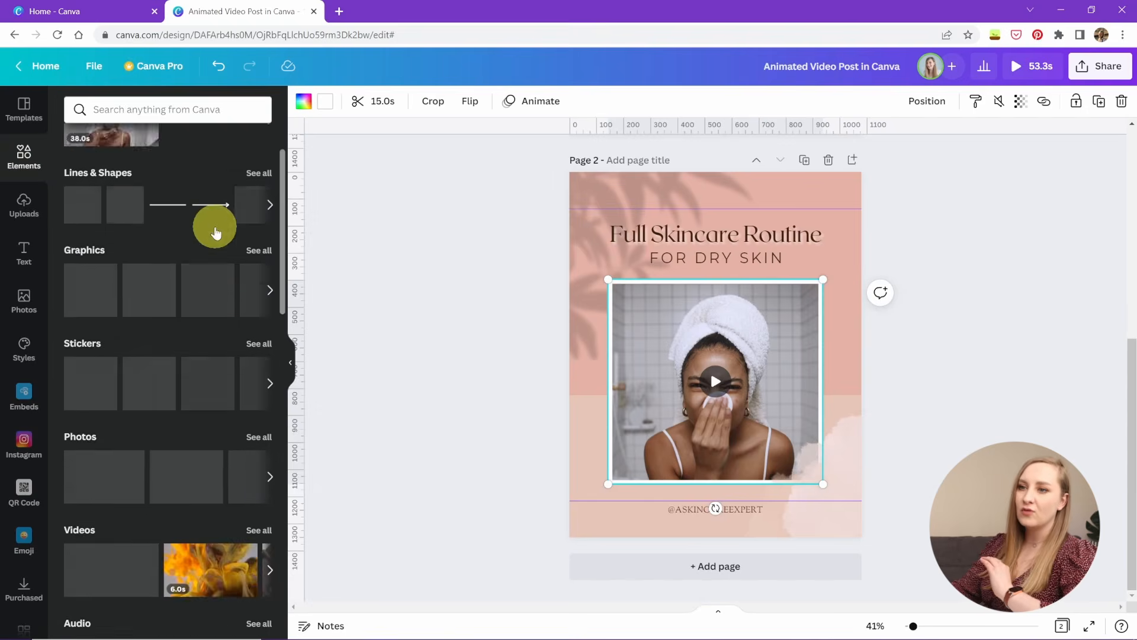
pyautogui.scroll(-6, 177, 385)
pyautogui.scroll(2, 196, 364)
pyautogui.scroll(1, 196, 356)
pyautogui.click(261, 258)
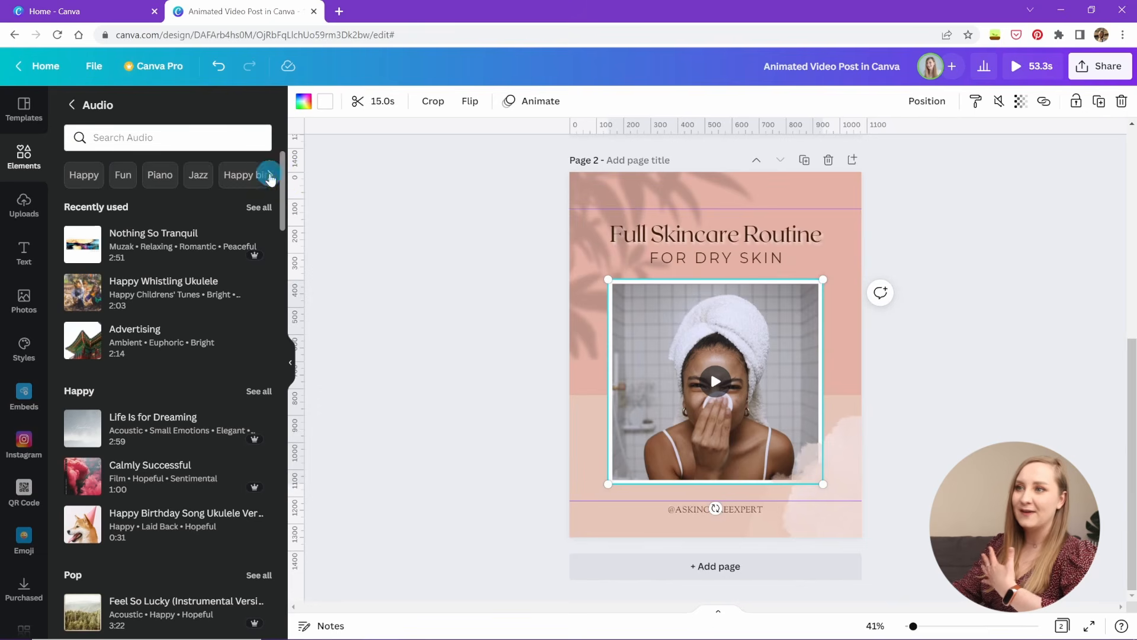
pyautogui.click(270, 176)
pyautogui.click(270, 176)
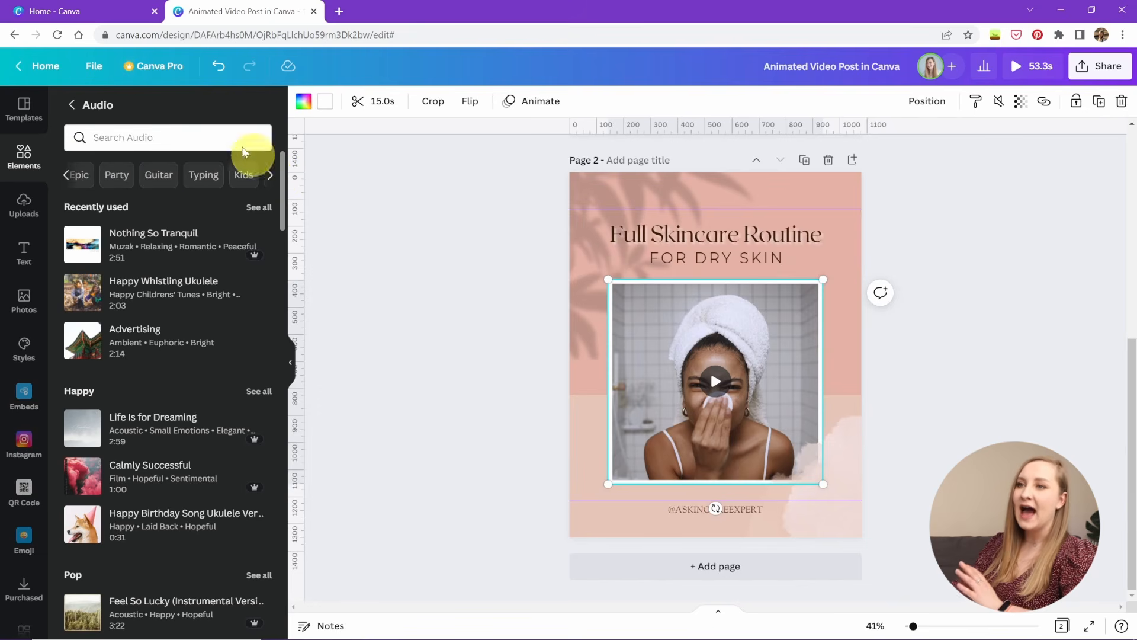
# - Search the audio for spa, preview the track "Nothing So Tranquil" and add it to the design
pyautogui.click(195, 137)
pyautogui.write('spa')
pyautogui.press('Return')
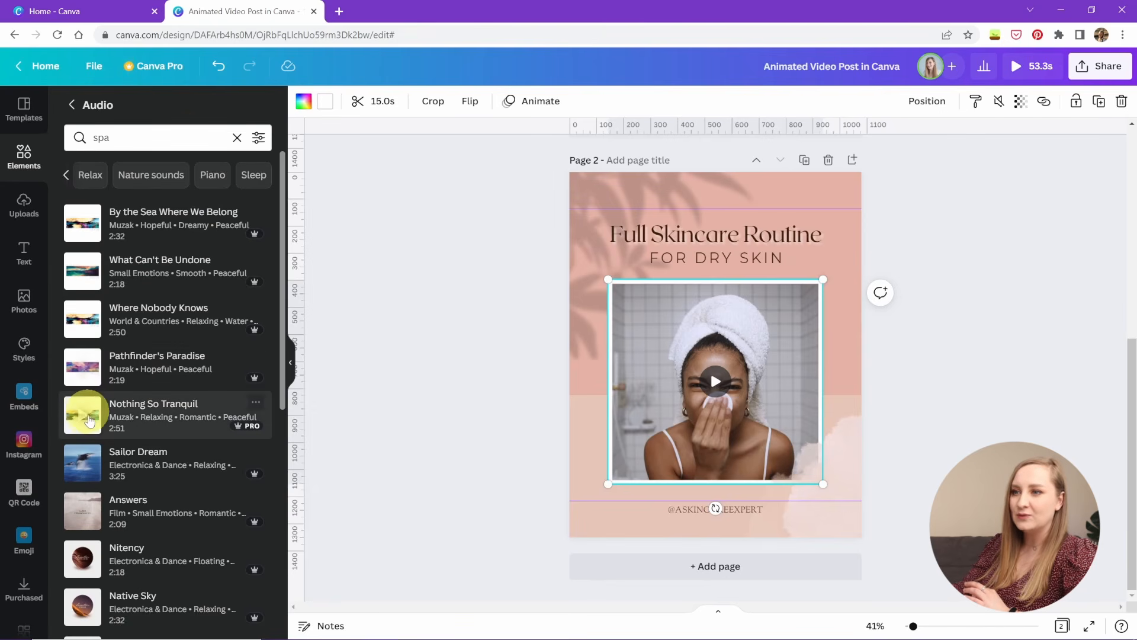
pyautogui.click(84, 418)
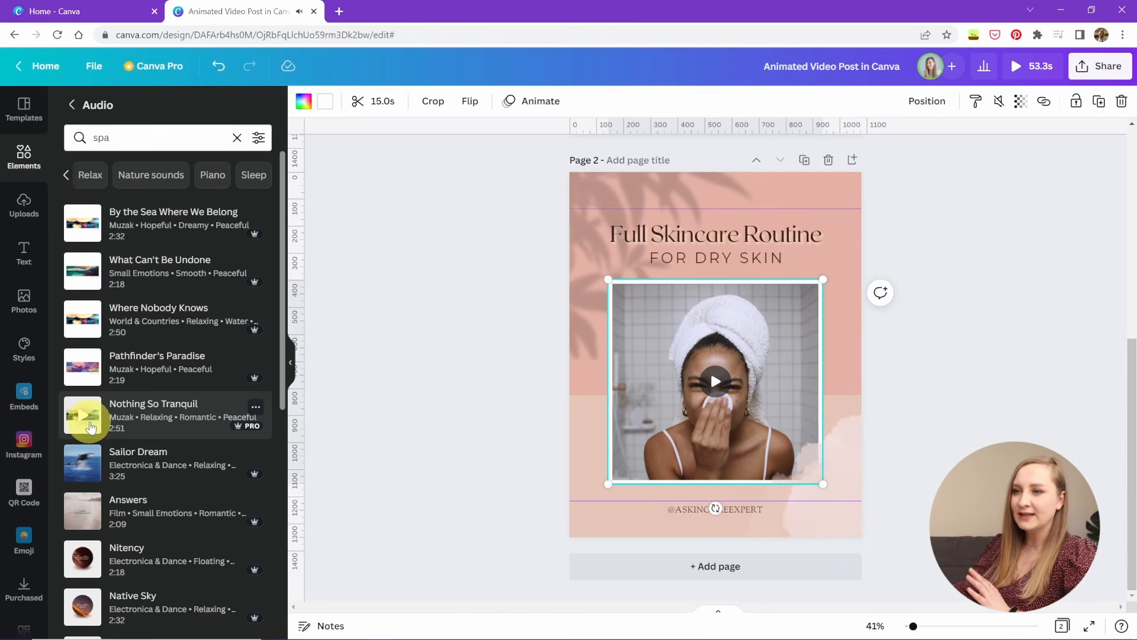
pyautogui.moveTo(89, 427); pyautogui.dragTo(654, 444)
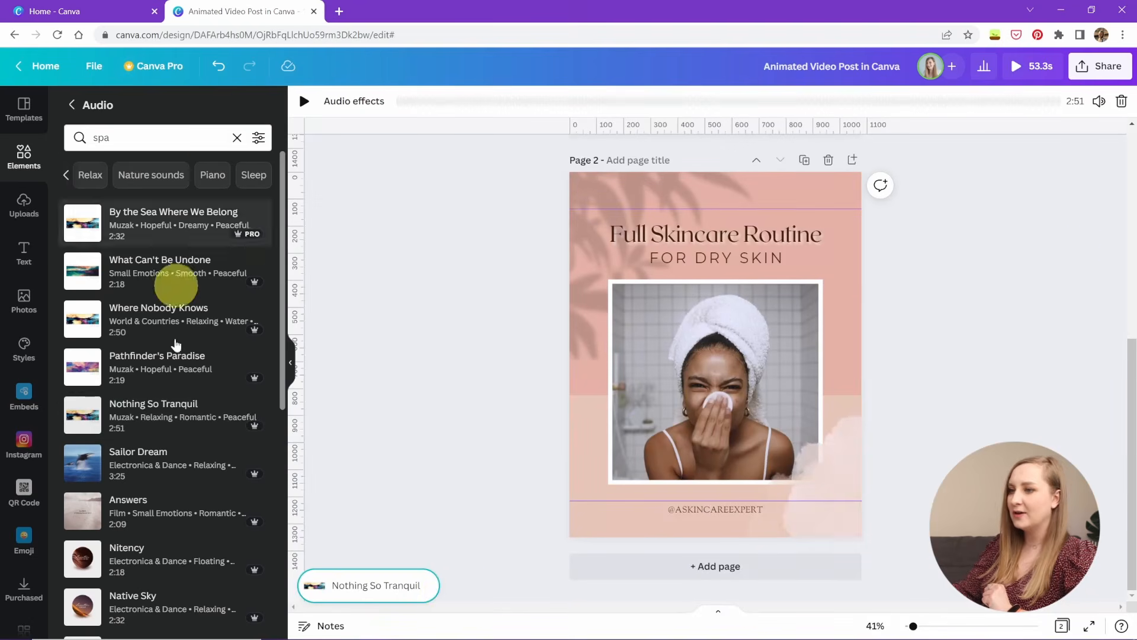
# - Shift the used section of the "Nothing So Tranquil" track to start about 34 s in and preview it
pyautogui.click(363, 584)
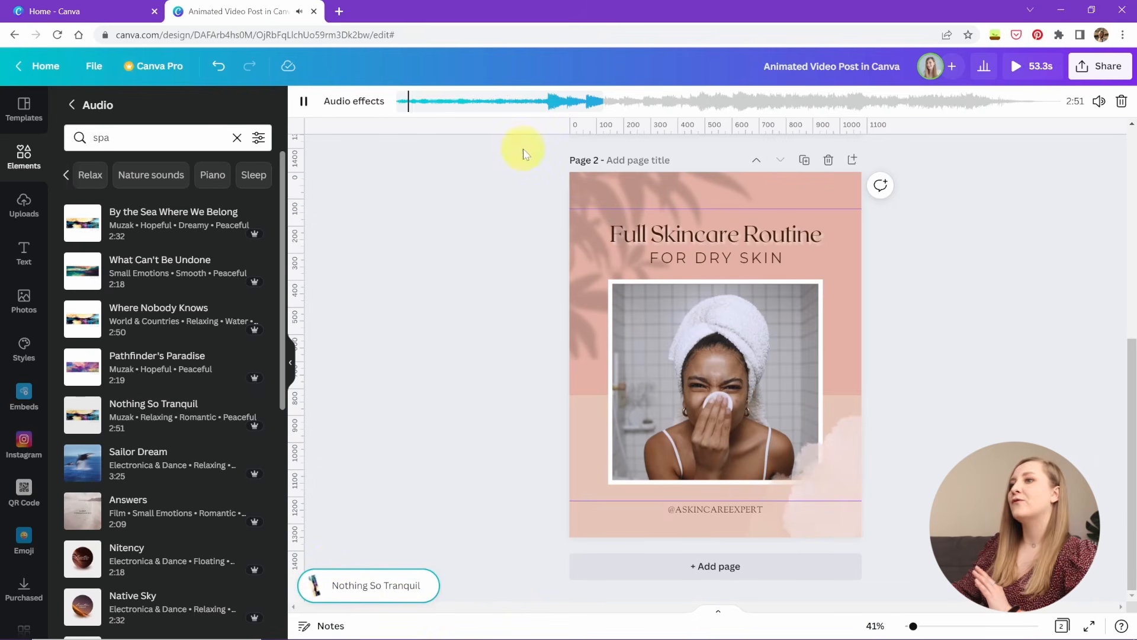
pyautogui.click(304, 102)
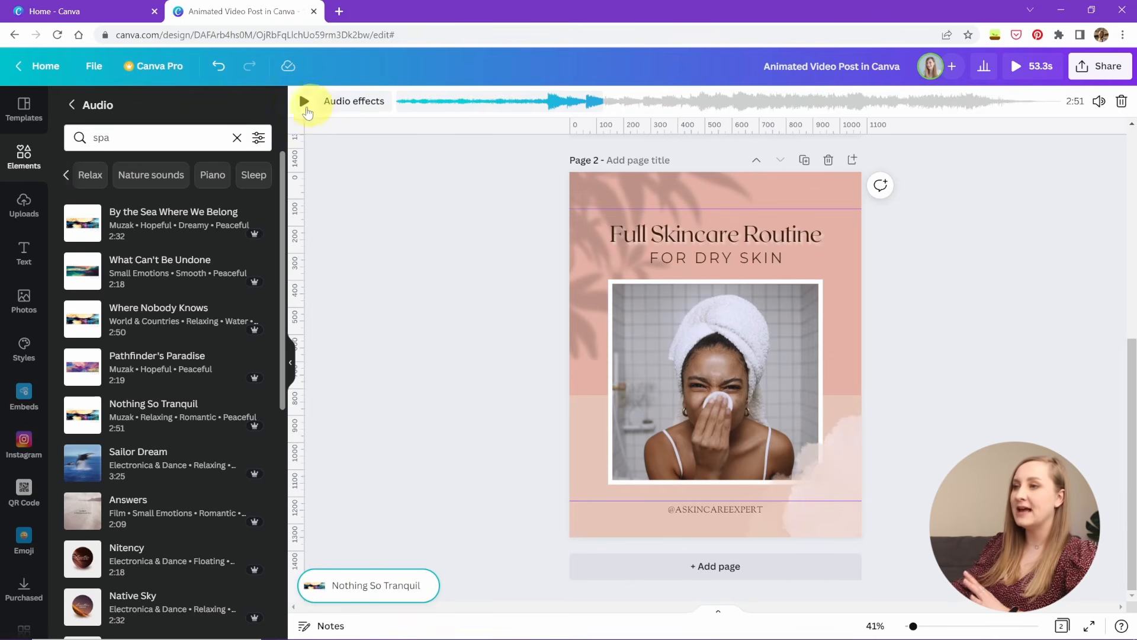
pyautogui.moveTo(425, 99); pyautogui.dragTo(549, 92)
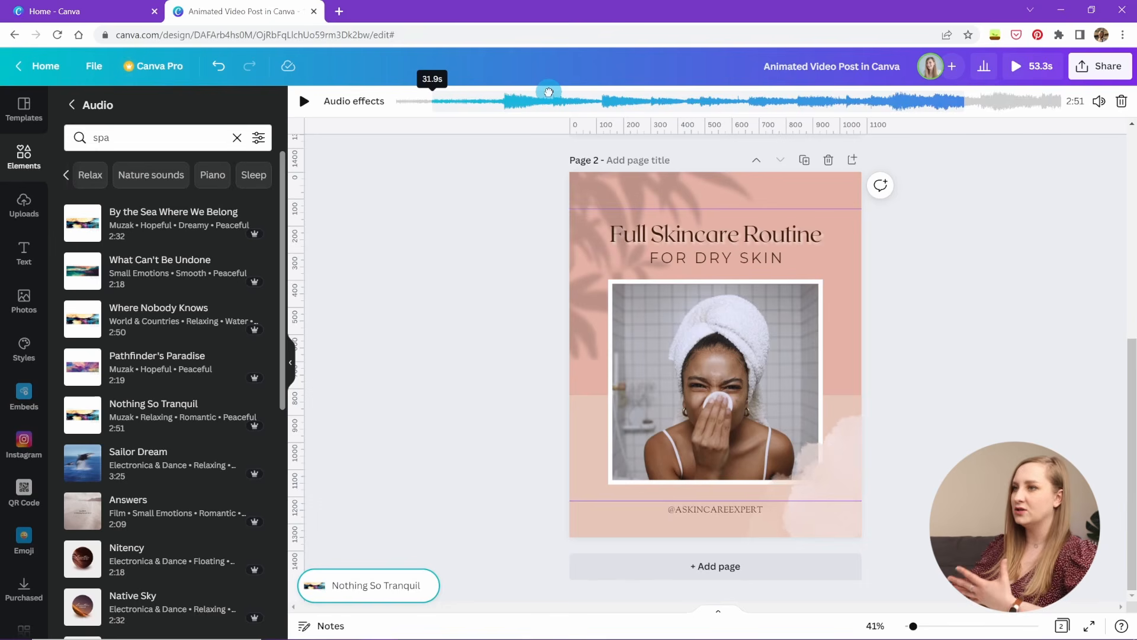
pyautogui.moveTo(549, 92)
pyautogui.mouseDown()
pyautogui.moveTo(485, 100)
pyautogui.moveTo(561, 93)
pyautogui.mouseUp()
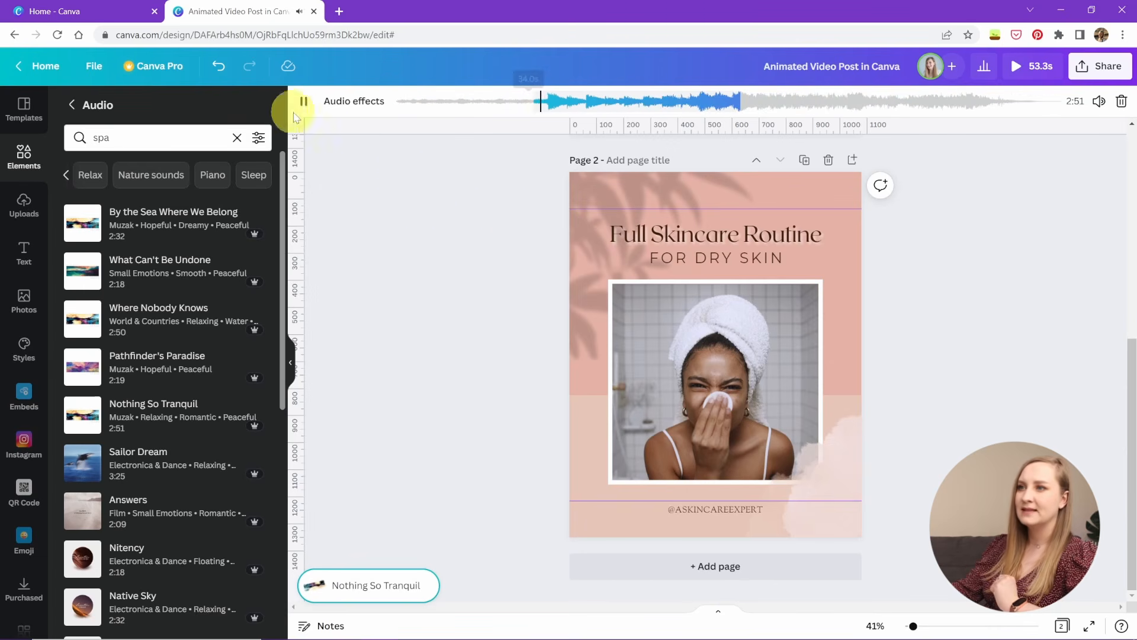
pyautogui.click(304, 103)
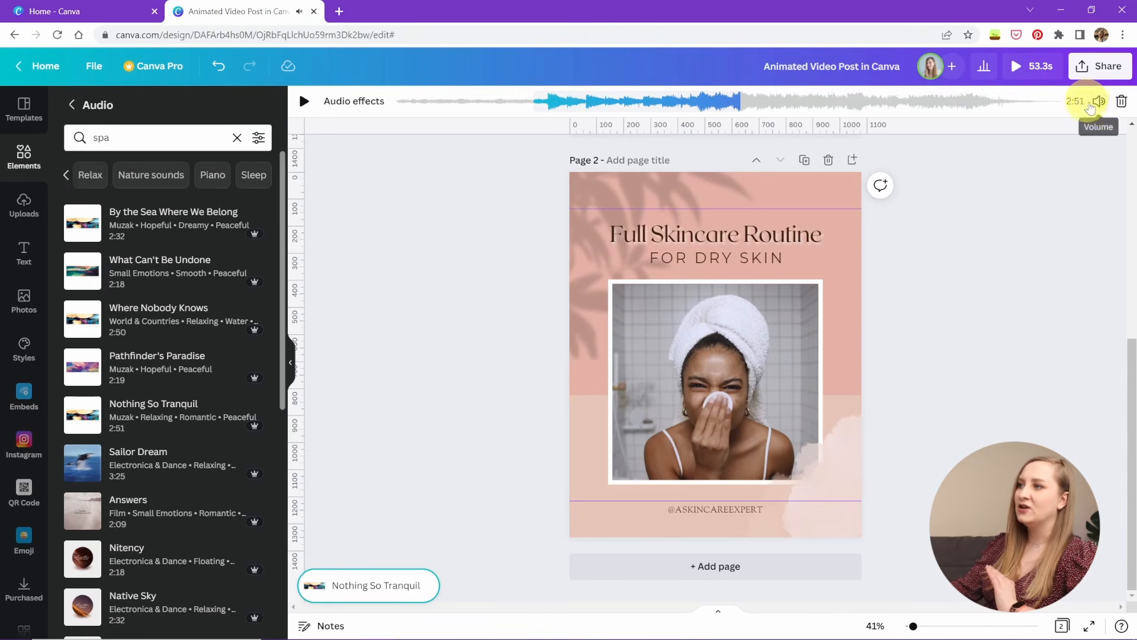
# - Lower the volume of the "Nothing So Tranquil" track to 35
pyautogui.click(1100, 103)
pyautogui.moveTo(1066, 143); pyautogui.dragTo(990, 139)
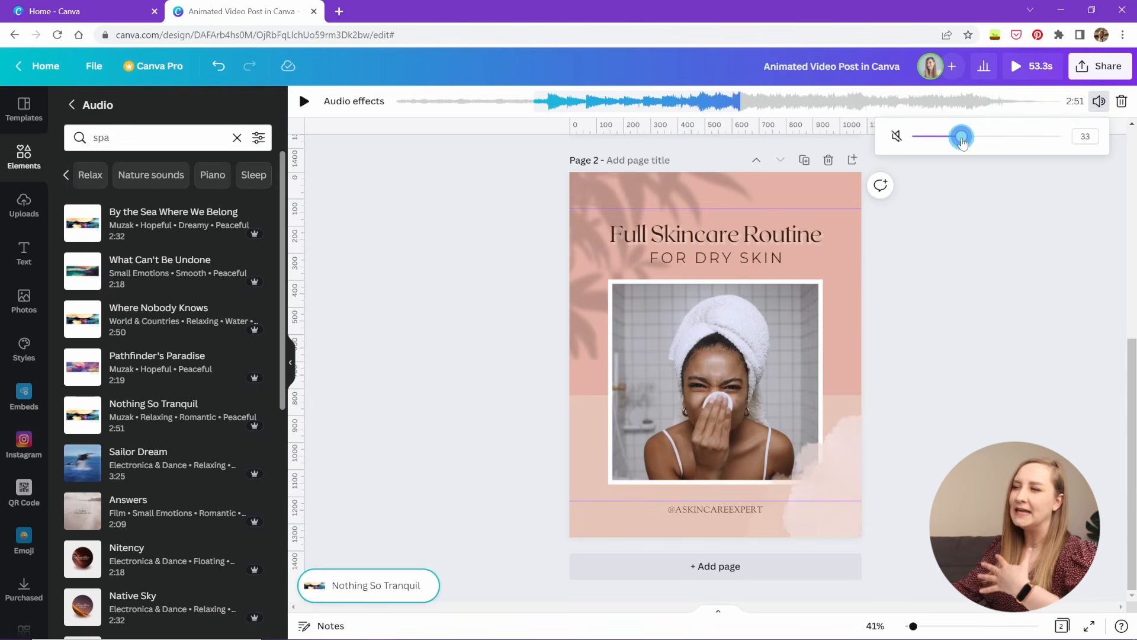
pyautogui.moveTo(962, 140); pyautogui.dragTo(965, 140)
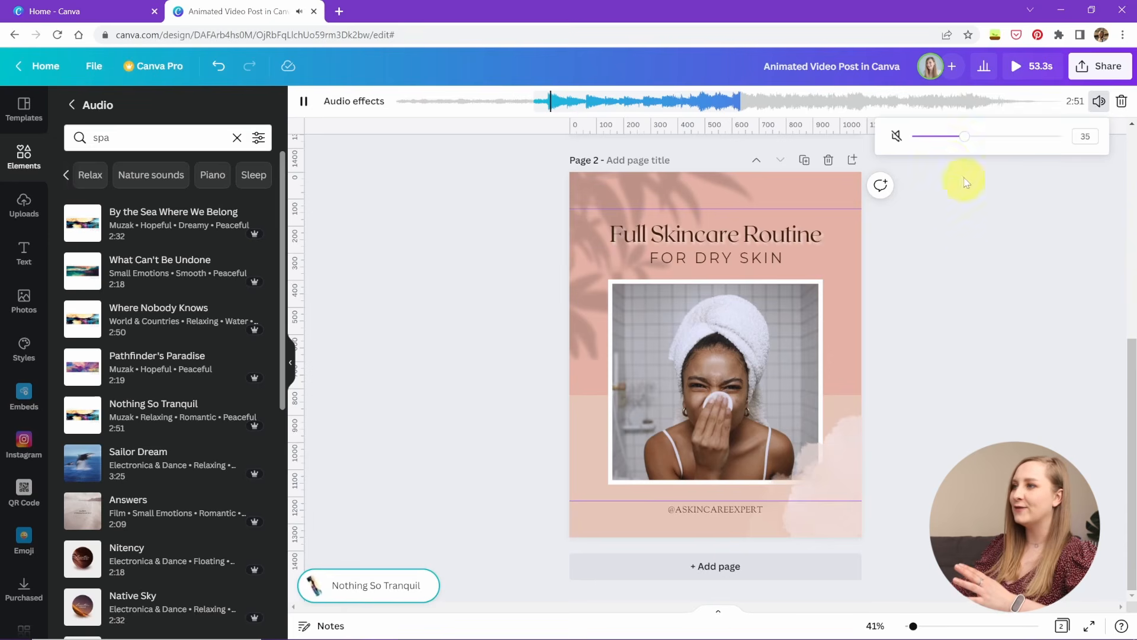
# - Delete the "Nothing So Tranquil" audio track from the design
pyautogui.click(1027, 220)
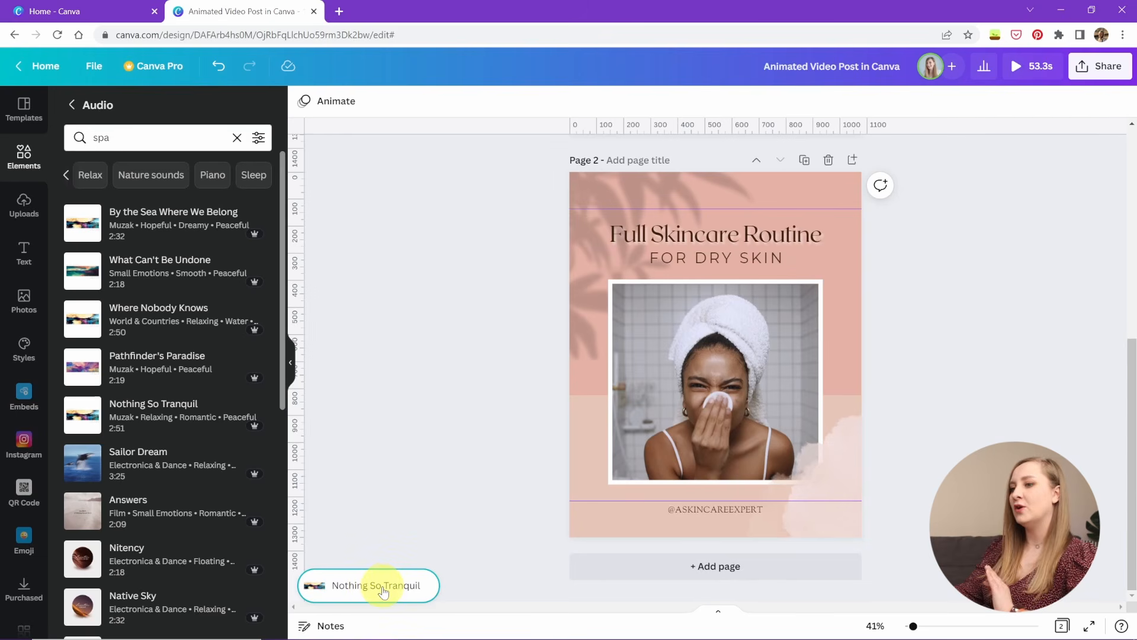
pyautogui.click(361, 586)
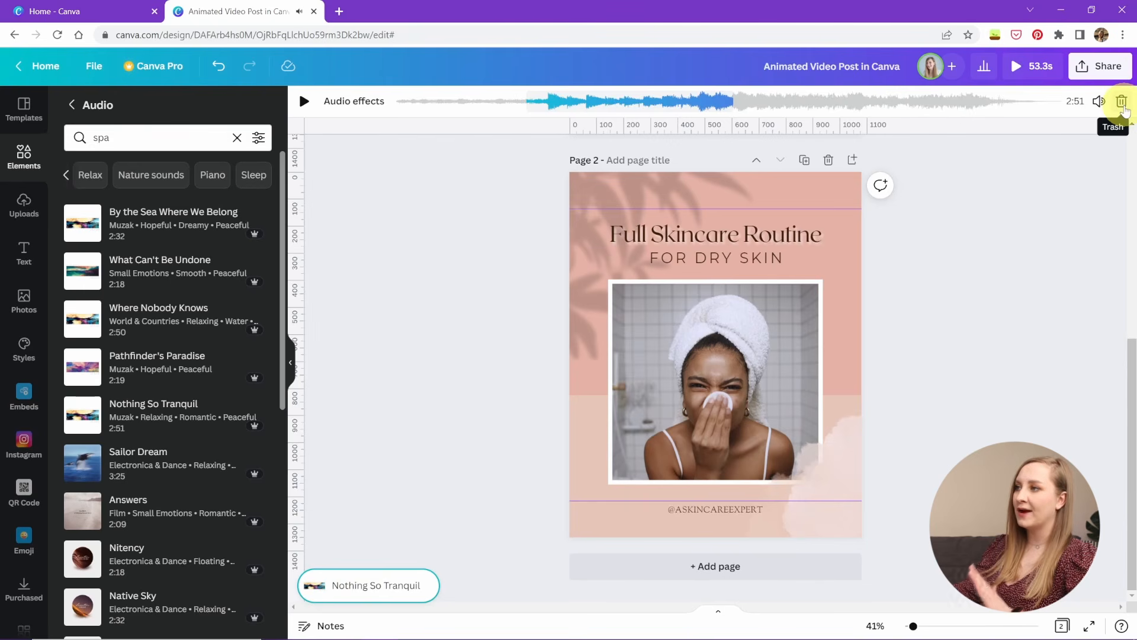
pyautogui.click(1122, 104)
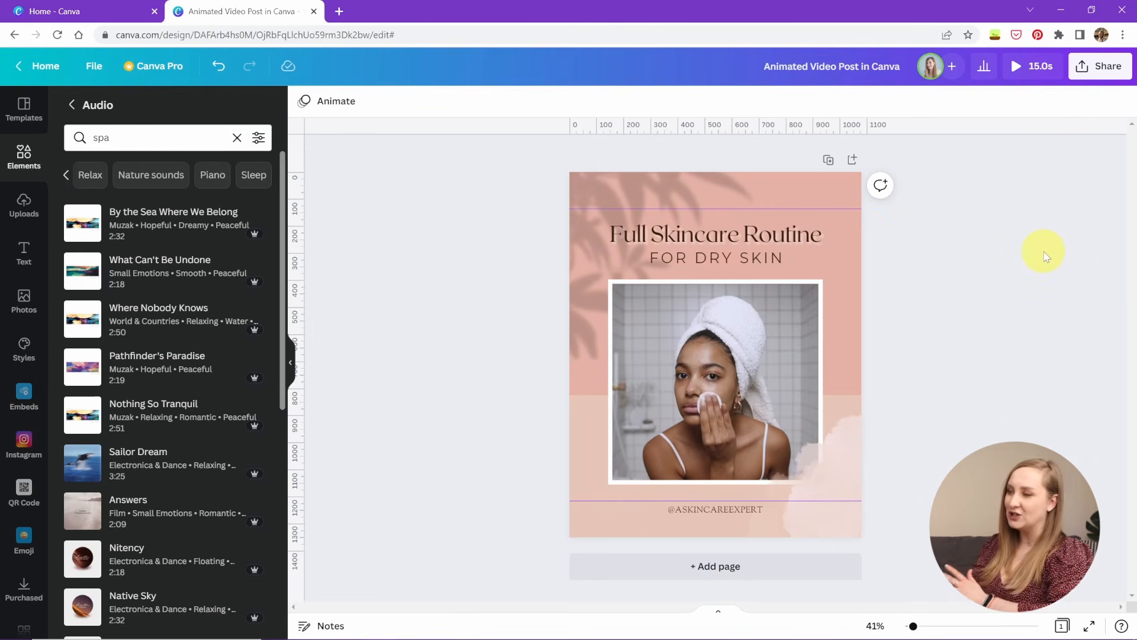
# - Preview the finished skincare post and download it as an MP4 Video with the download settings saved
pyautogui.click(1025, 70)
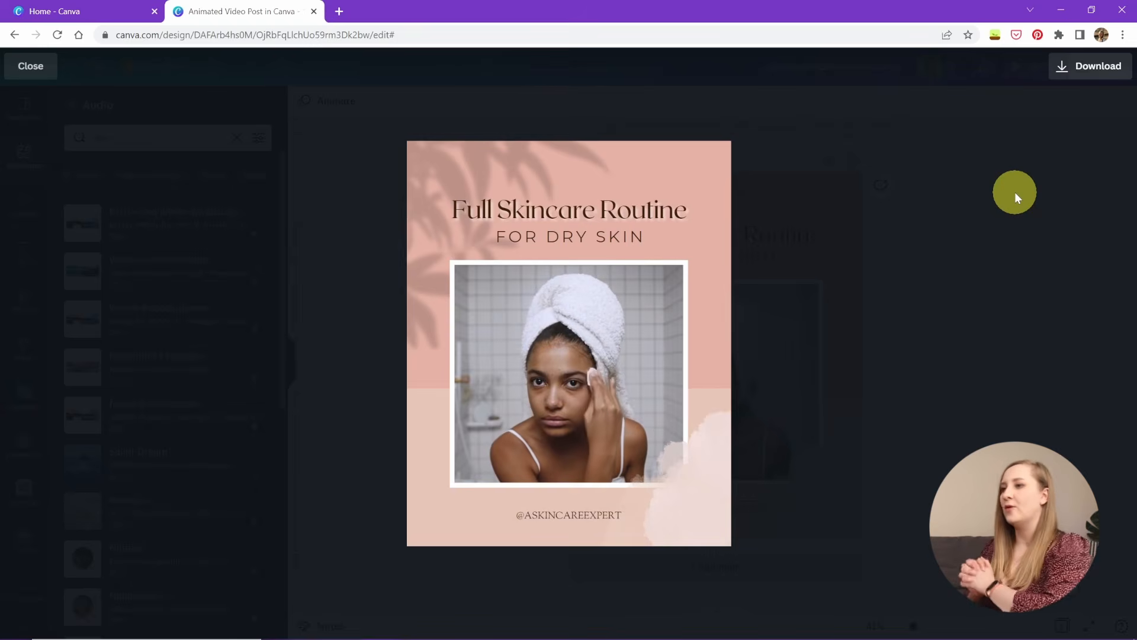
pyautogui.click(1087, 76)
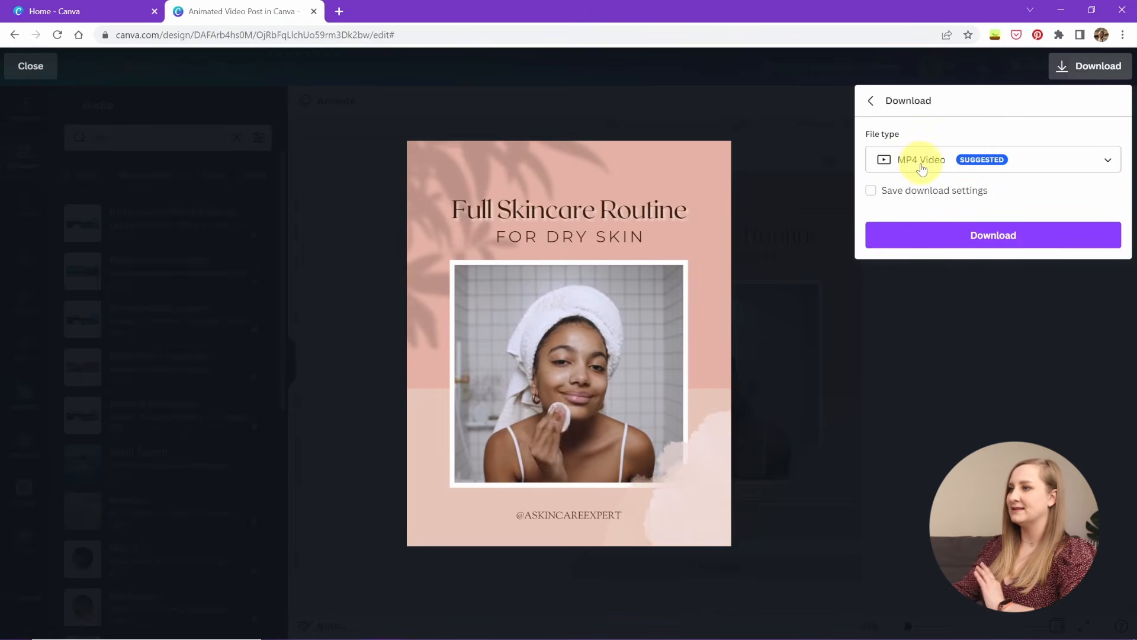
pyautogui.click(905, 190)
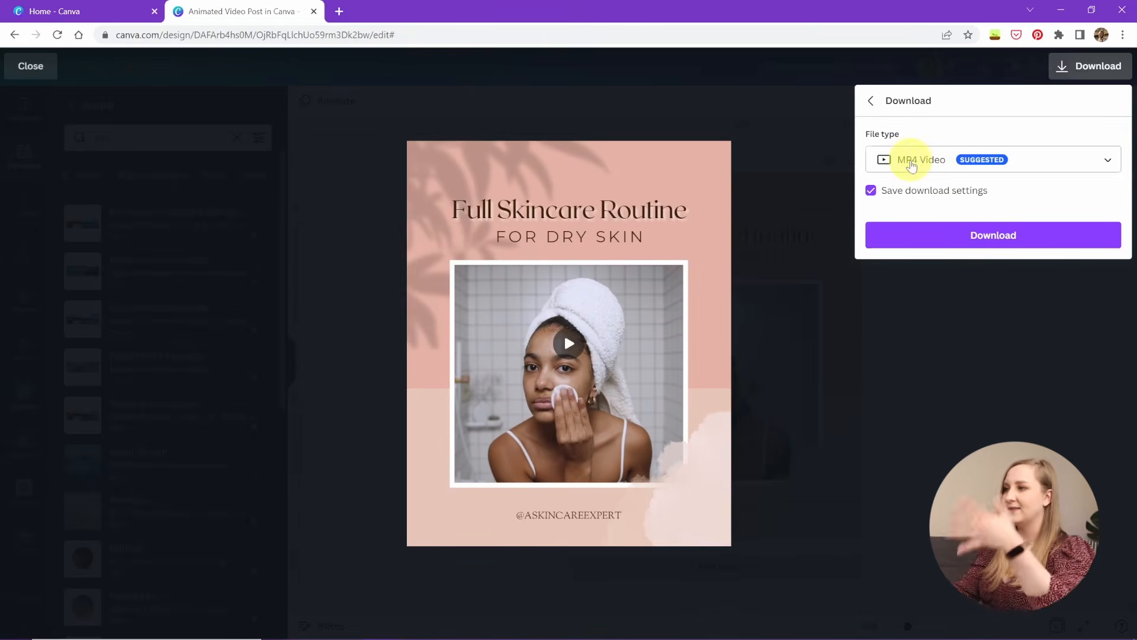
pyautogui.click(1004, 244)
pyautogui.click(1007, 240)
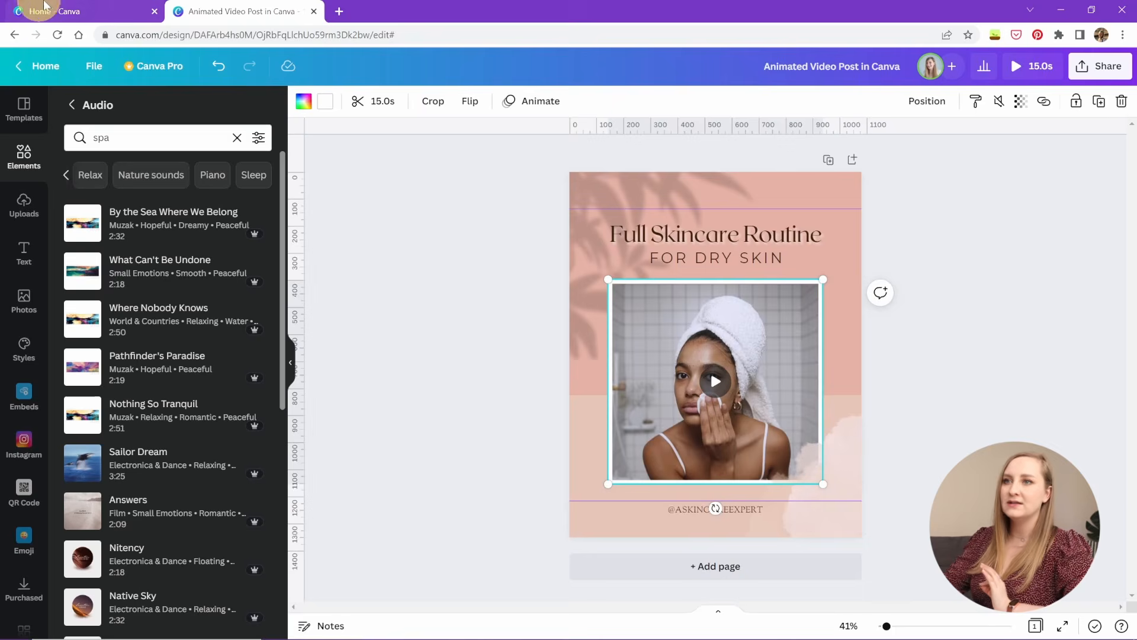
# - Look at the custom size options on the Canva home page and create a blank 1920 × 1080 px Video design
pyautogui.click(54, 11)
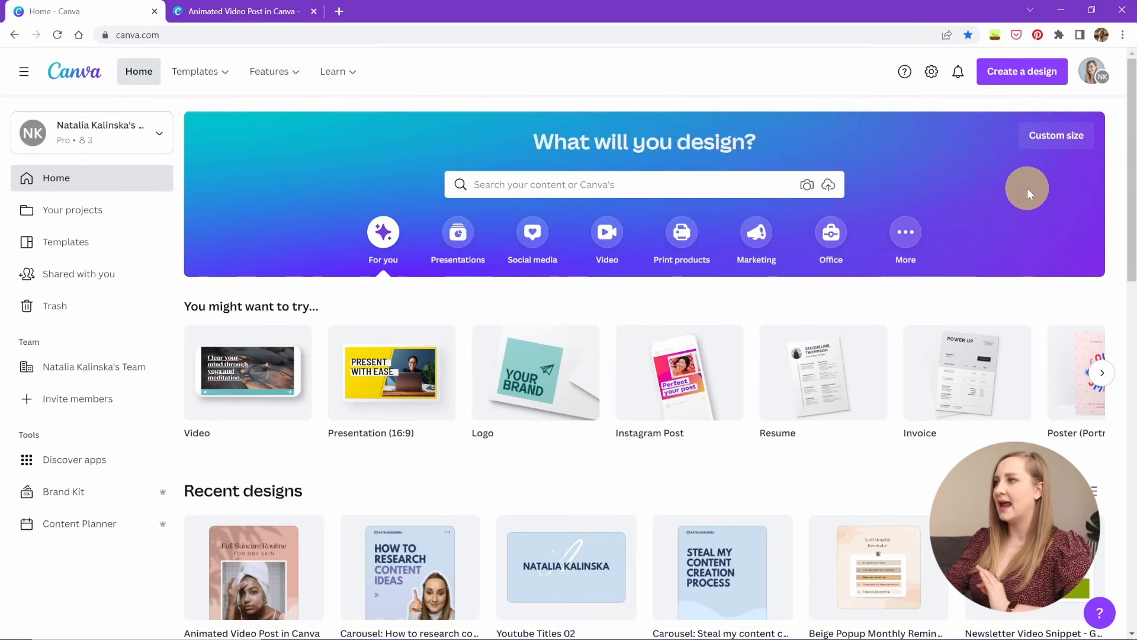
pyautogui.click(1022, 83)
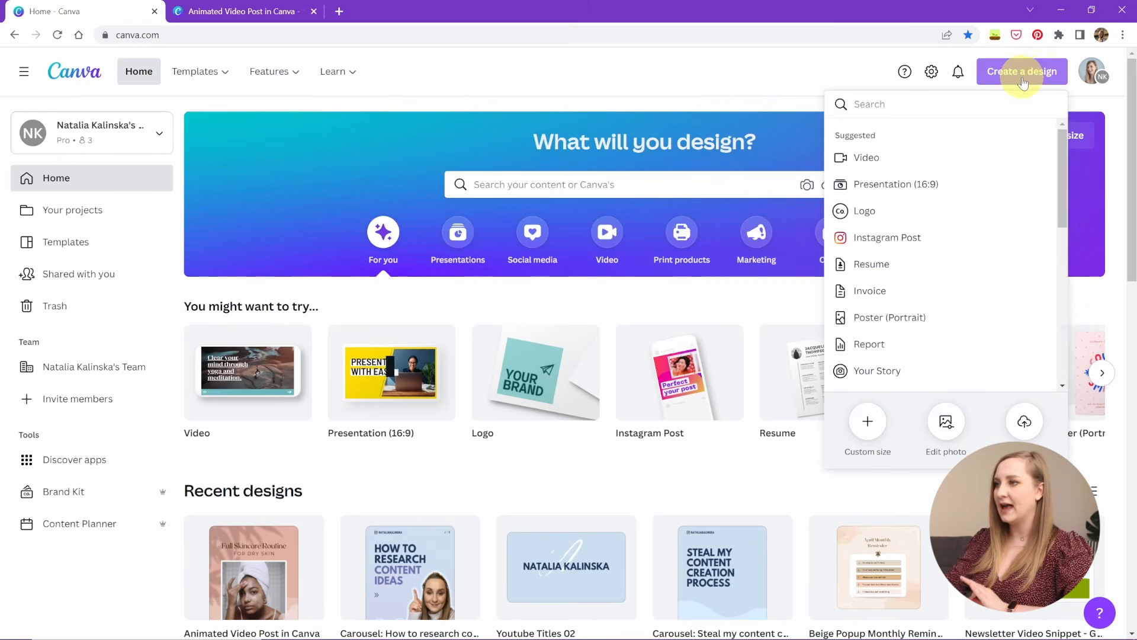
pyautogui.click(875, 434)
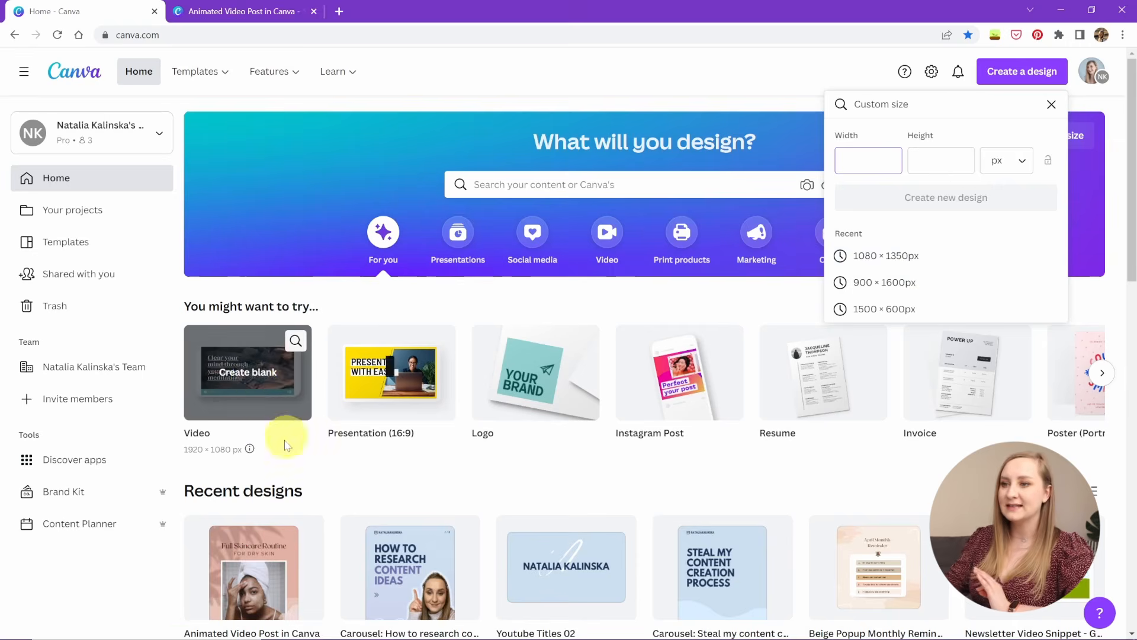
pyautogui.click(247, 373)
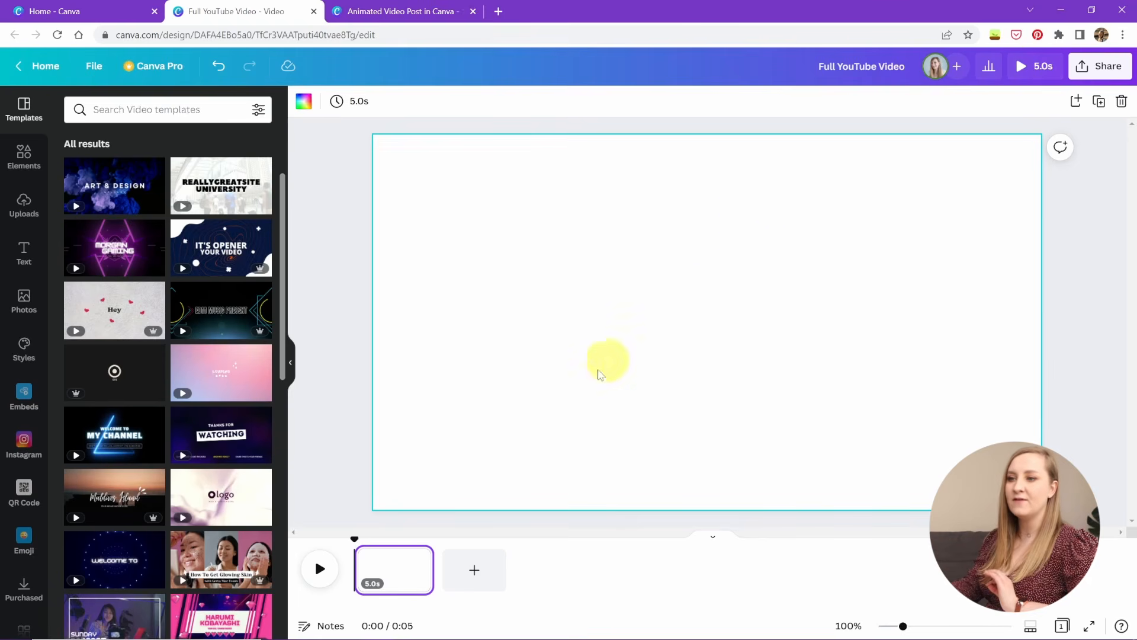
# - Play and pause the blank page in the timeline and examine the page's options for adding, duplicating, deleting and splitting
pyautogui.click(319, 570)
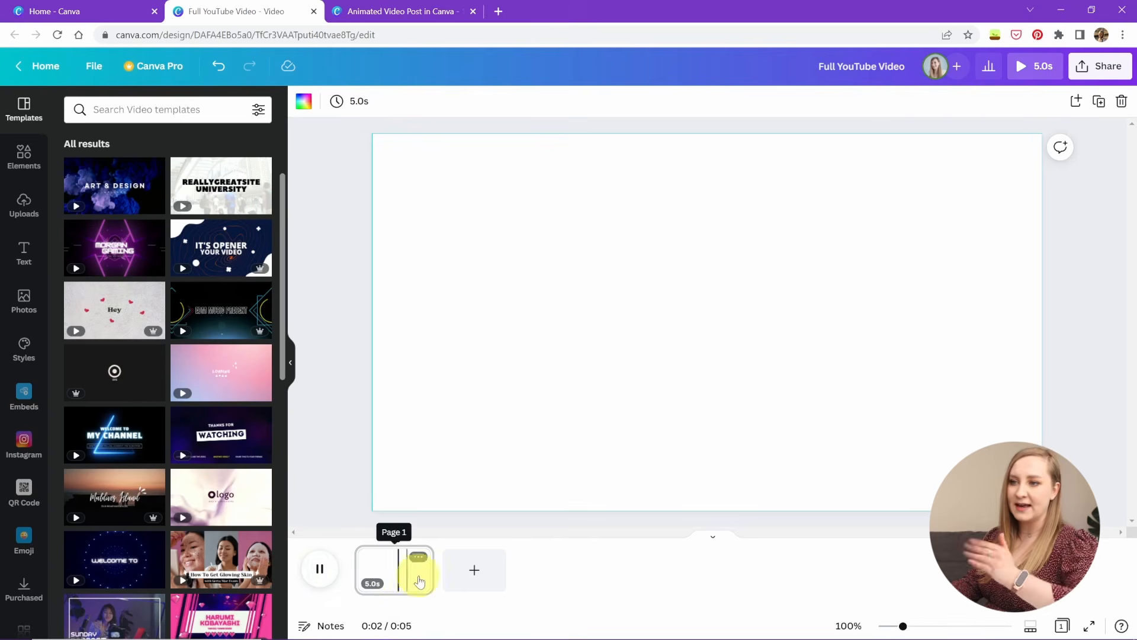
pyautogui.click(319, 569)
pyautogui.click(383, 569)
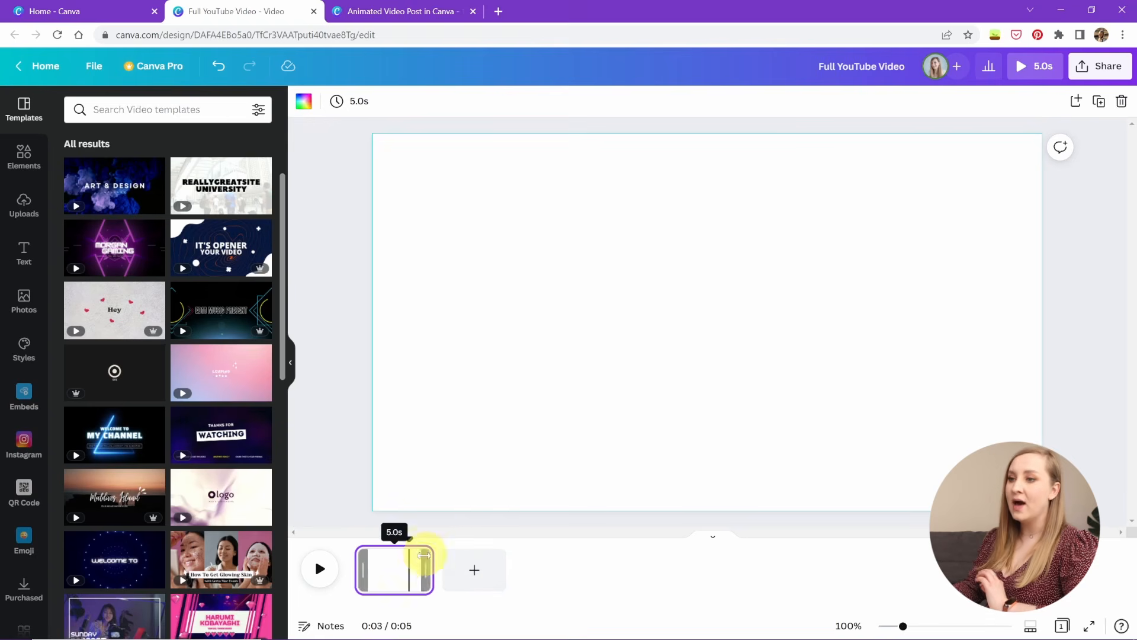
pyautogui.click(418, 558)
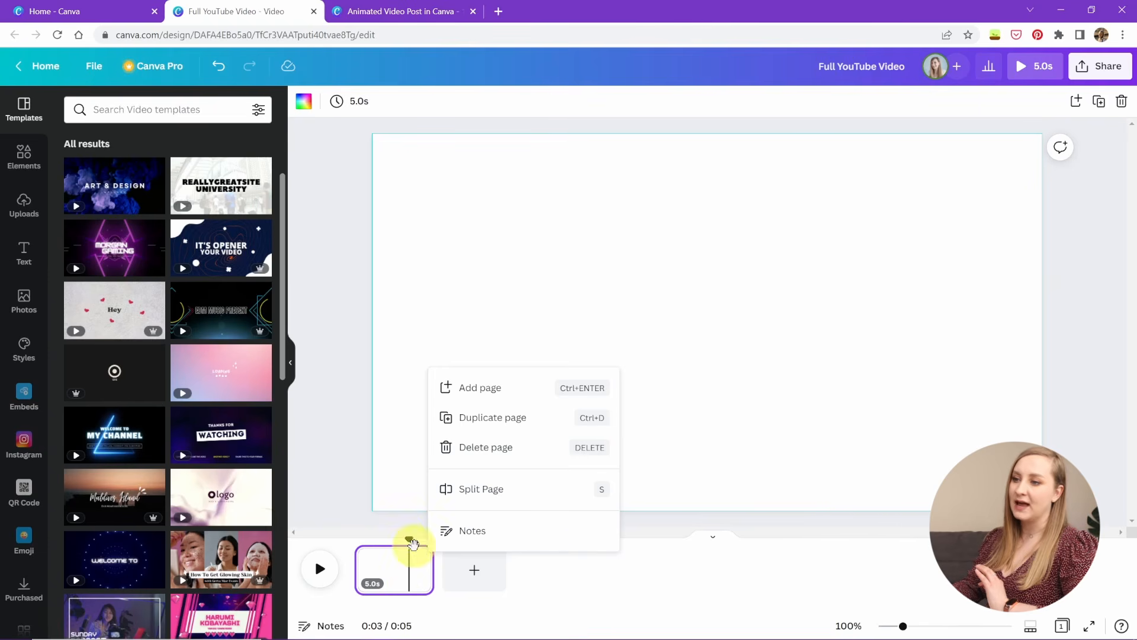
pyautogui.click(364, 597)
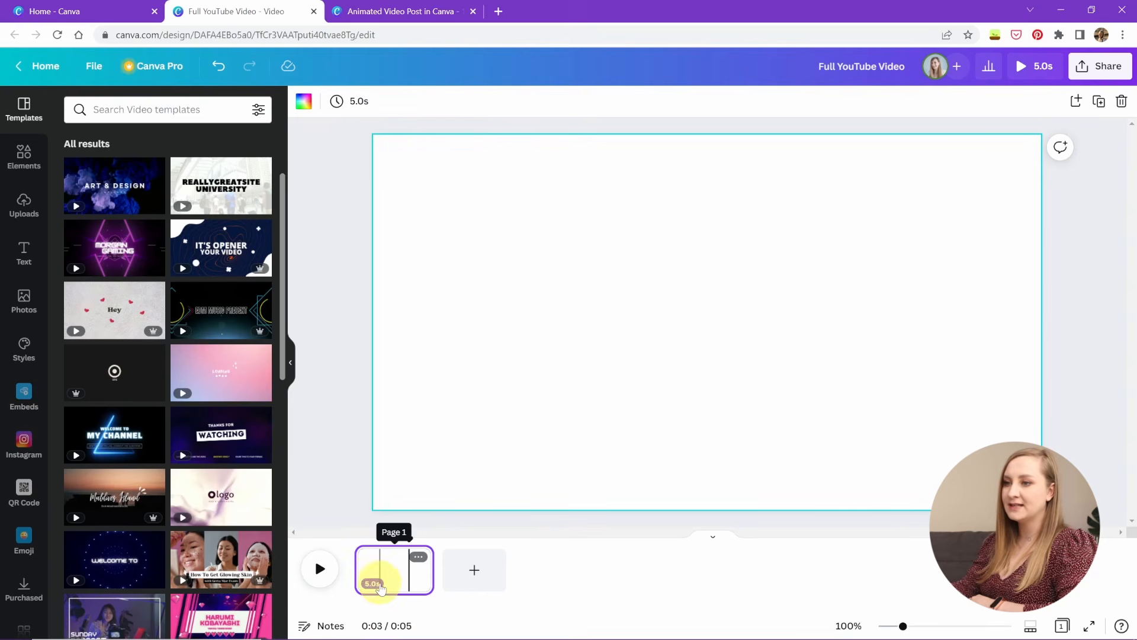
# - Hide the timeline page thumbnails and collapse the template library to clear space around the canvas
pyautogui.click(713, 538)
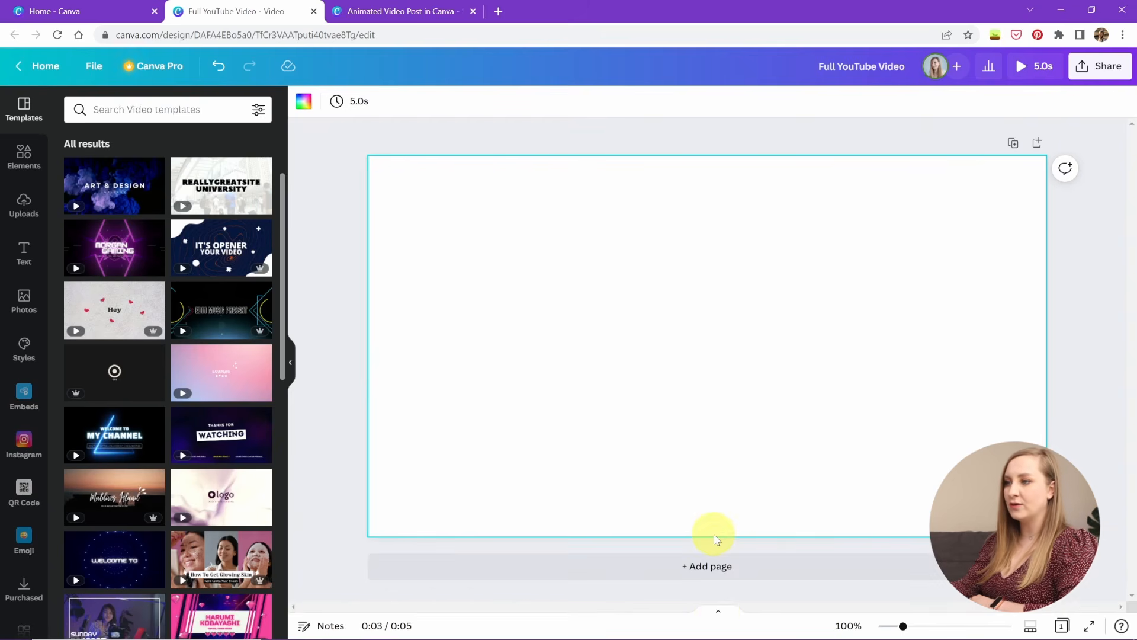
pyautogui.click(290, 362)
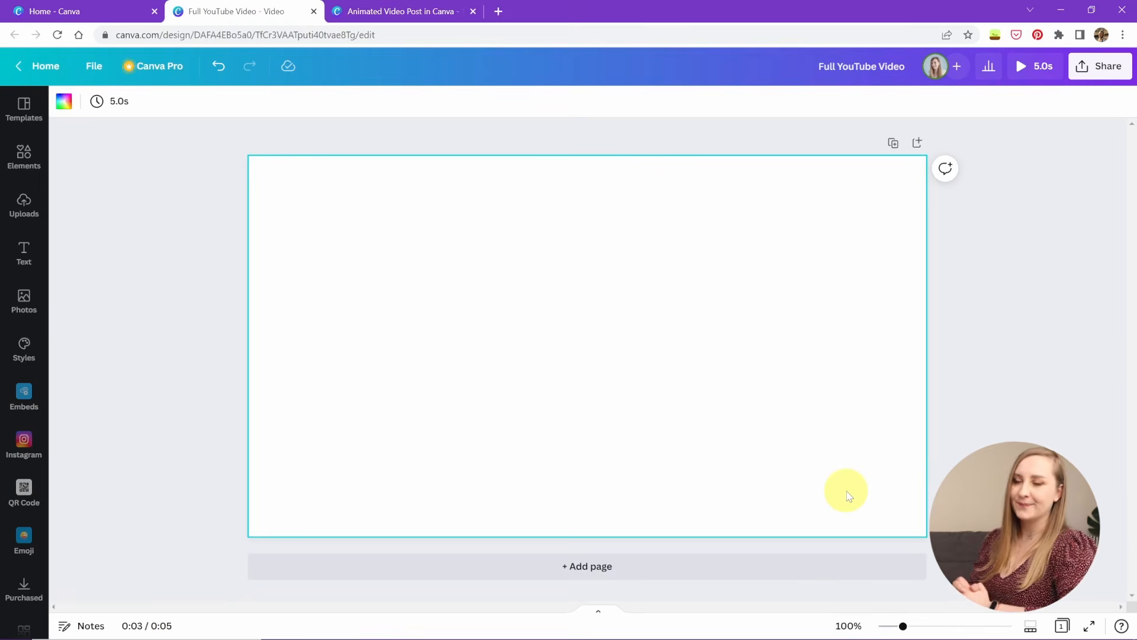
pyautogui.click(1128, 419)
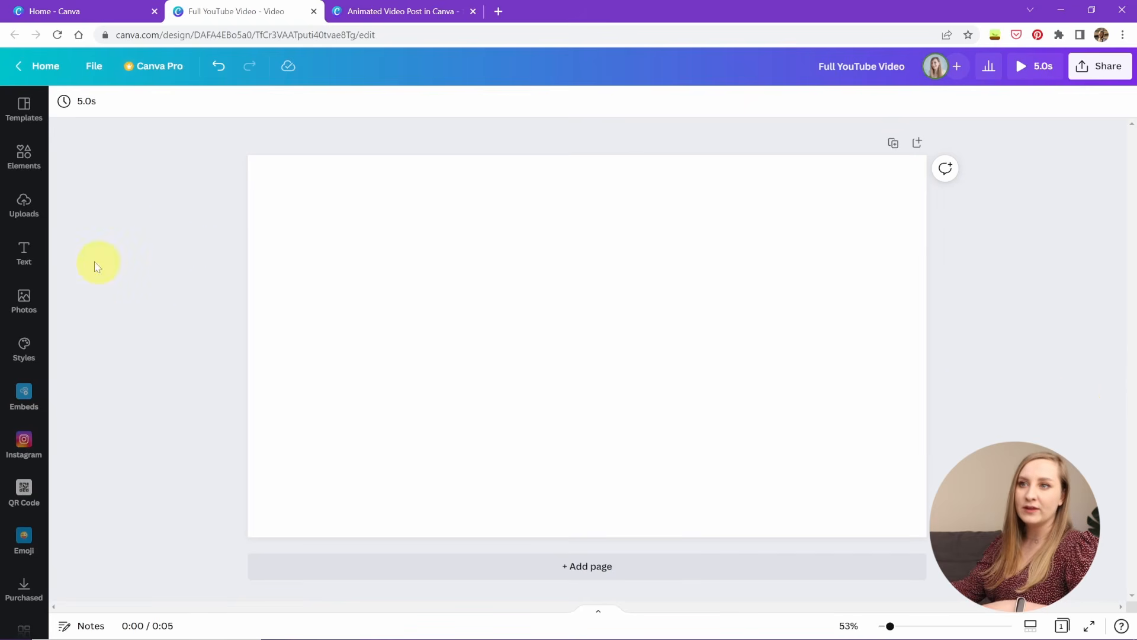
# - Browse the uploaded videos and add the "For Canva" video file from the desktop to the blank page
pyautogui.click(24, 201)
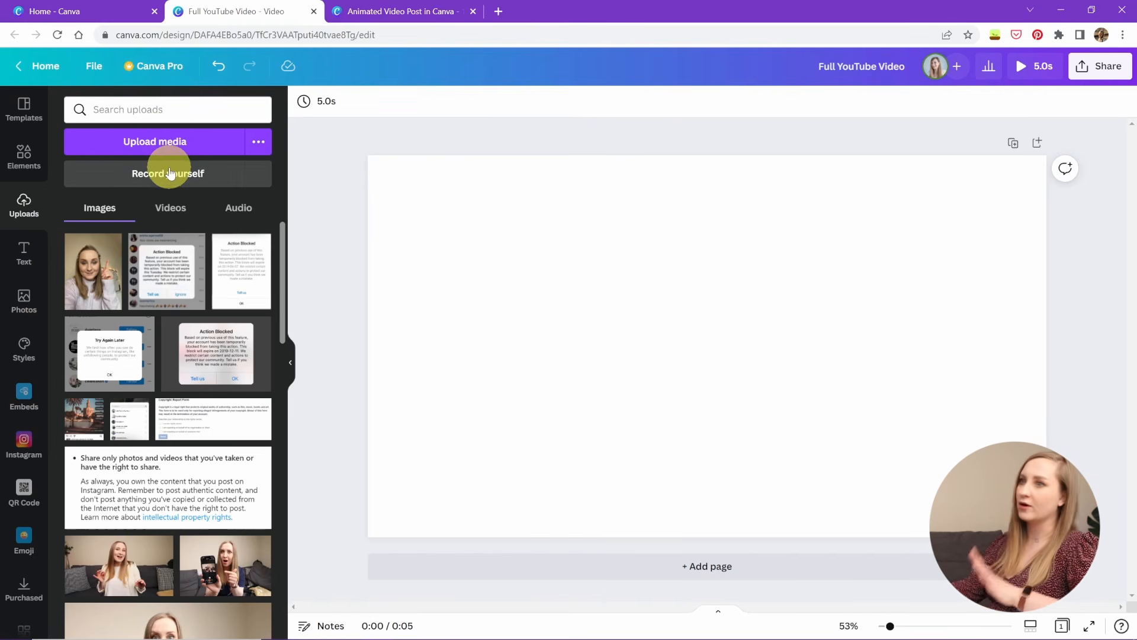
pyautogui.click(174, 212)
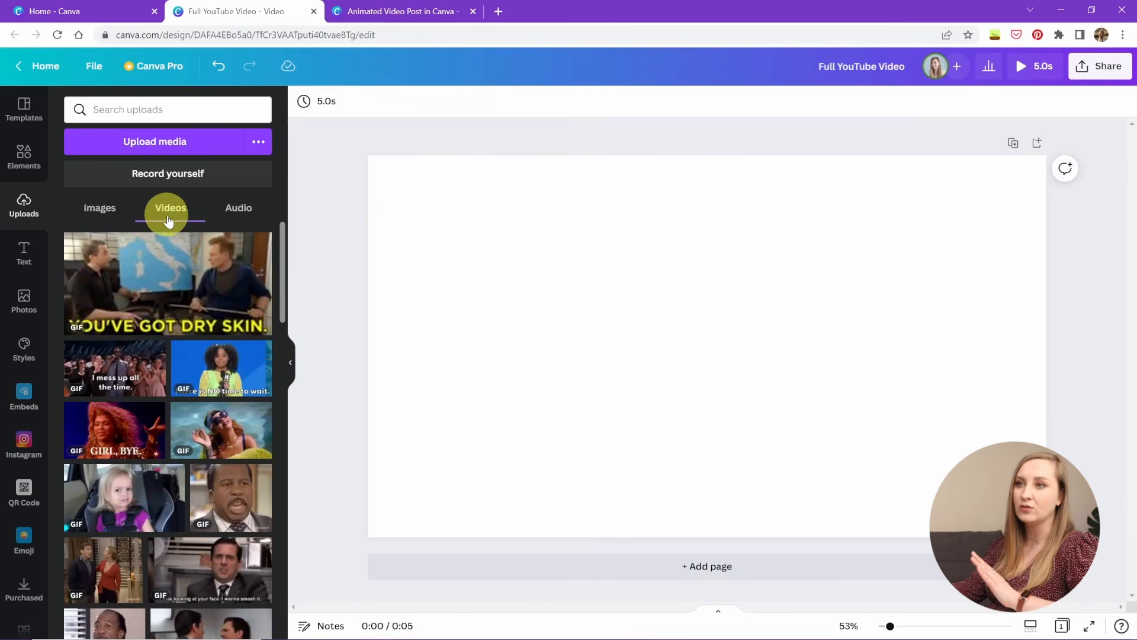
pyautogui.scroll(-3, 160, 272)
pyautogui.scroll(3, 136, 276)
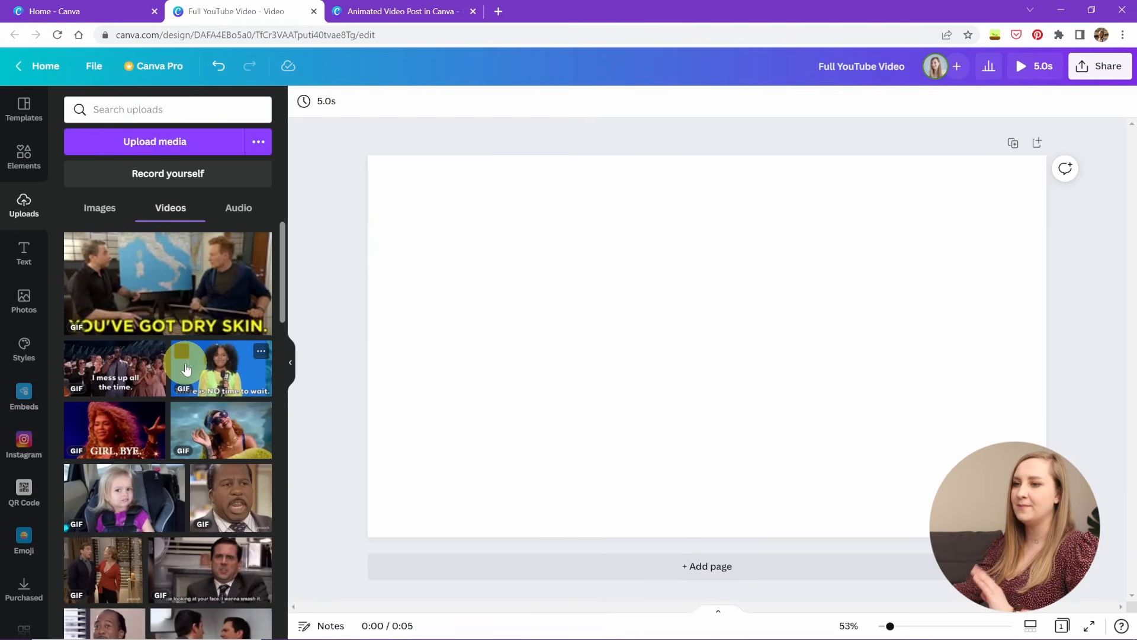
pyautogui.click(1133, 630)
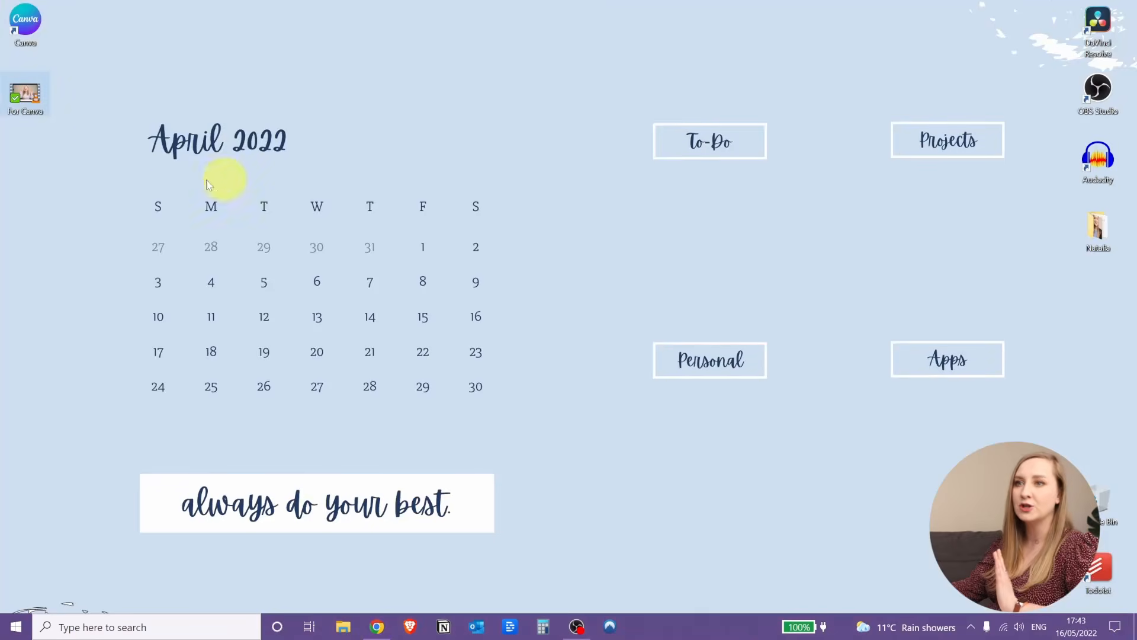
pyautogui.moveTo(23, 100); pyautogui.dragTo(541, 382)
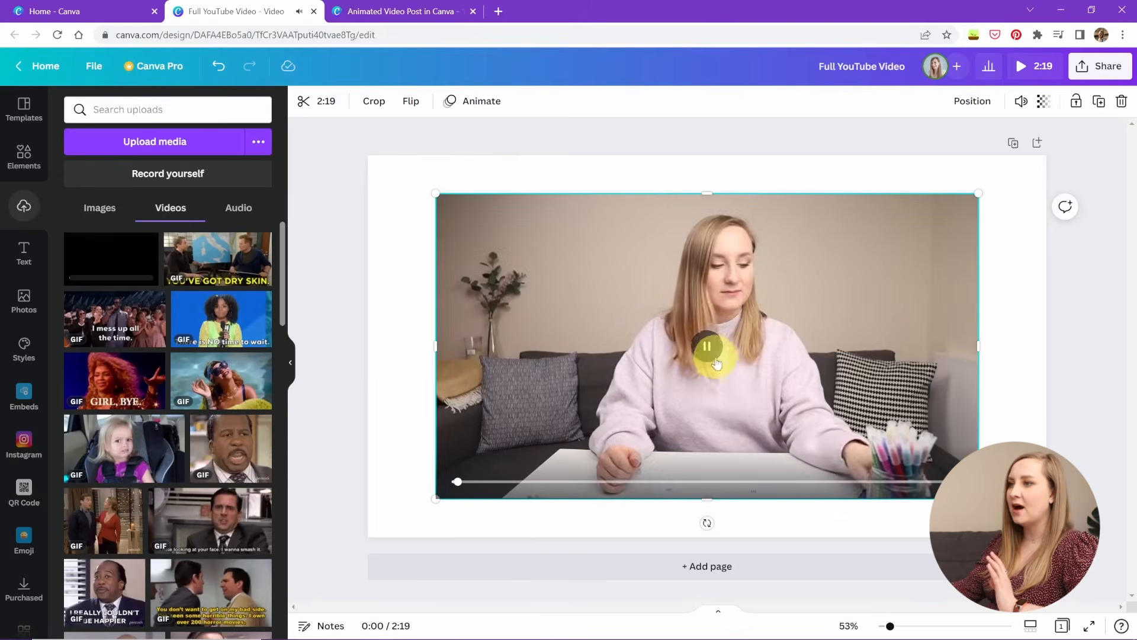
# - Pause the uploaded video and enlarge it to cover the whole page
pyautogui.click(709, 348)
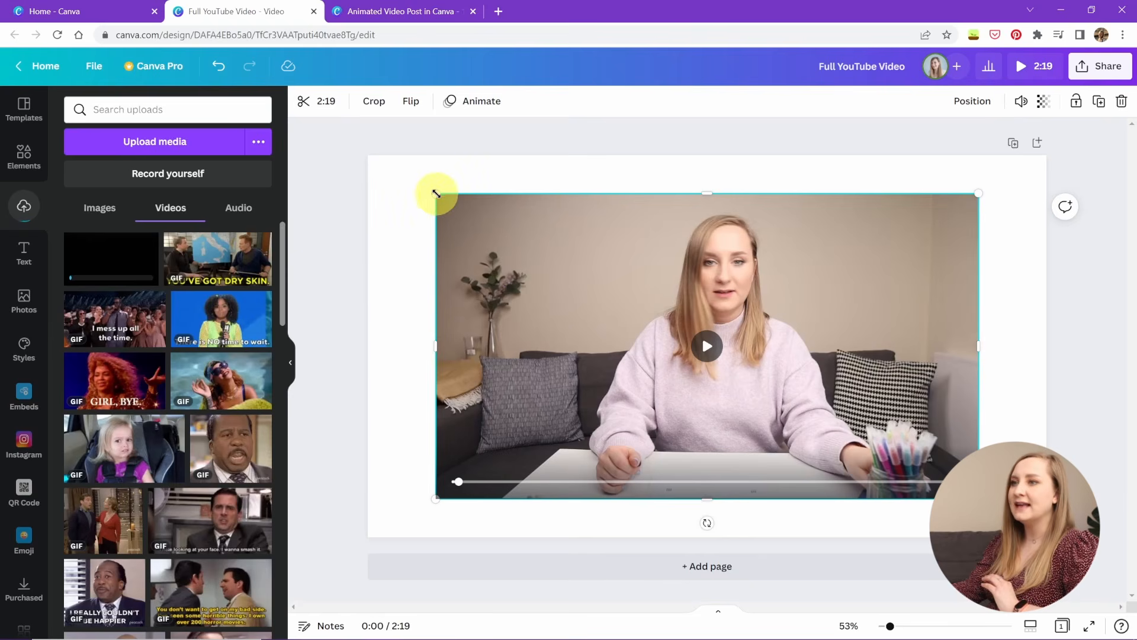
pyautogui.moveTo(433, 190); pyautogui.dragTo(368, 155)
pyautogui.moveTo(978, 499); pyautogui.dragTo(1046, 537)
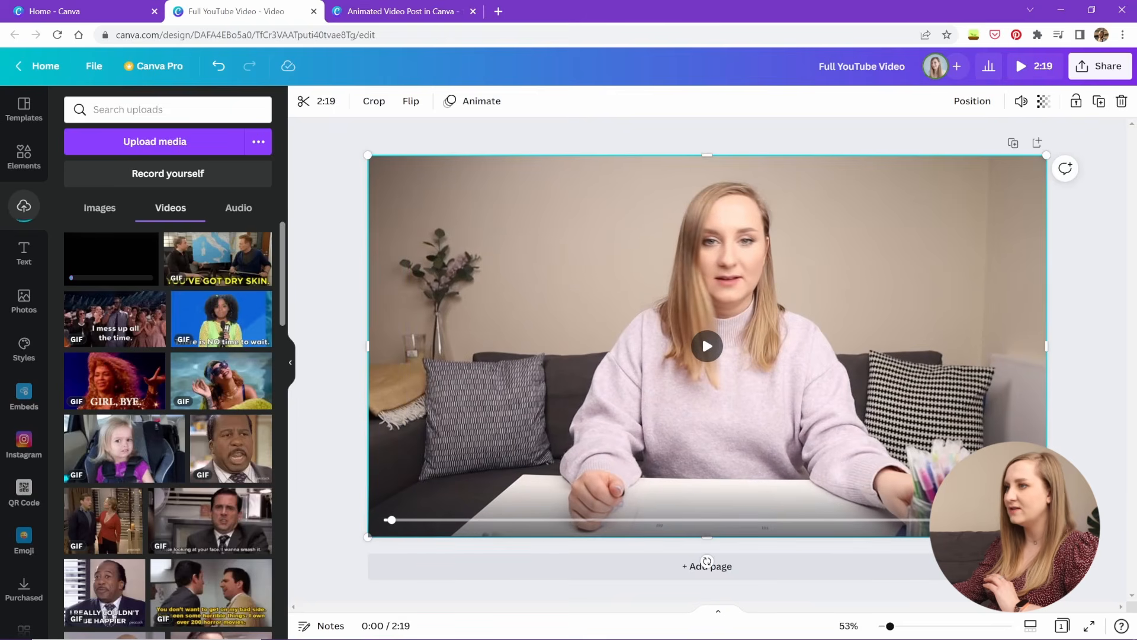
# - Set the uploaded video as the page background and start playing it
pyautogui.press('Delete')
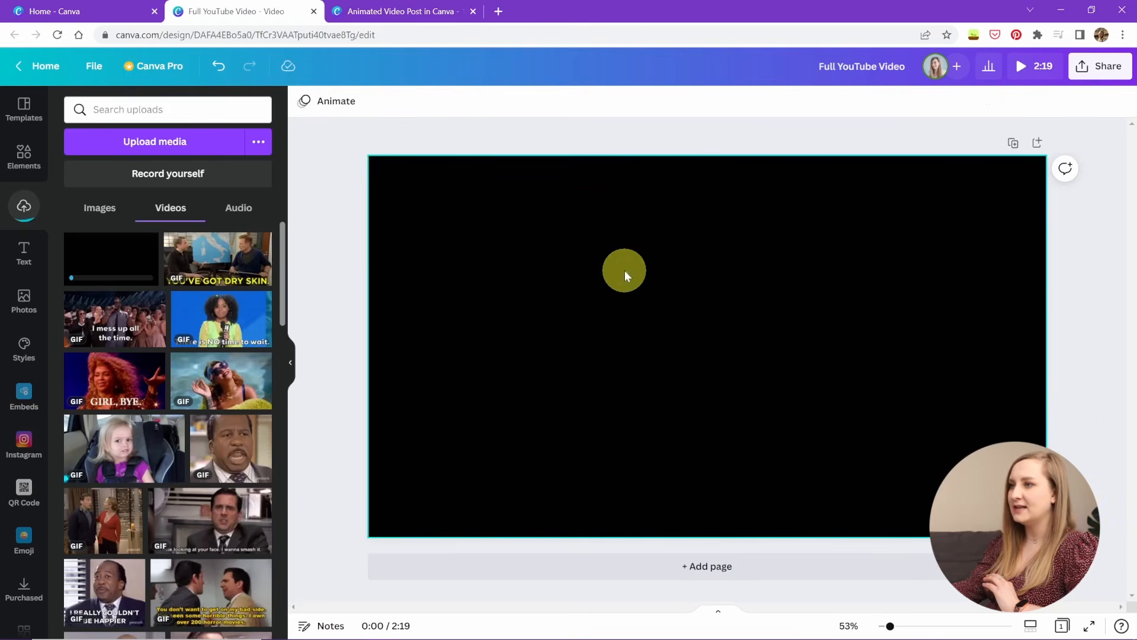
pyautogui.click(624, 270)
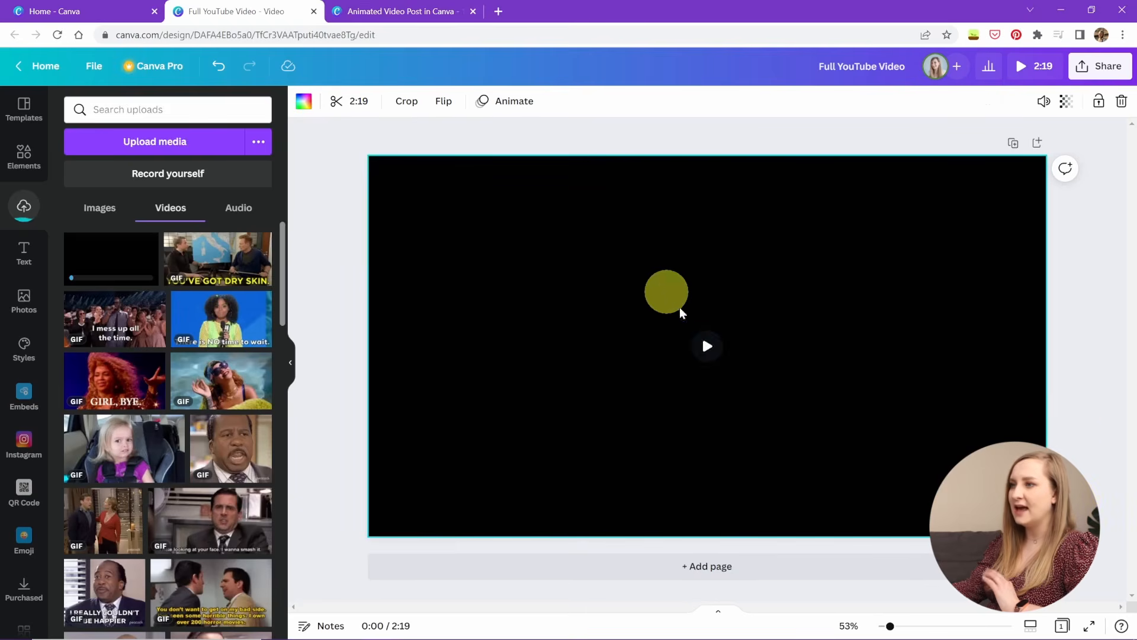
pyautogui.click(706, 350)
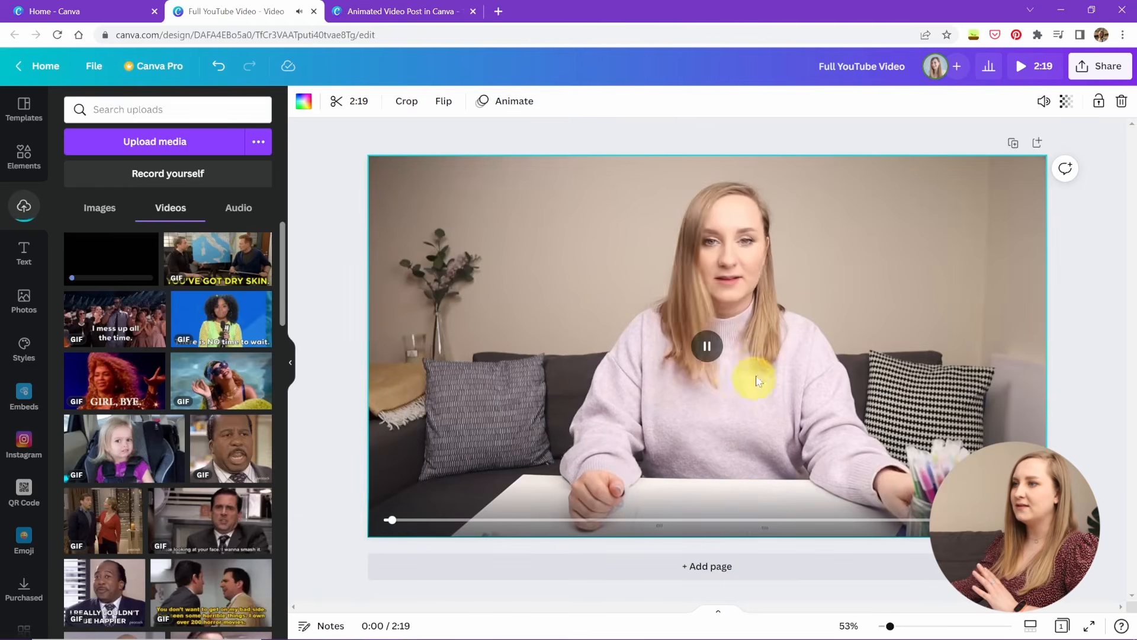
# - Pause the background video and bring back the page timeline to look along the clip
pyautogui.click(707, 346)
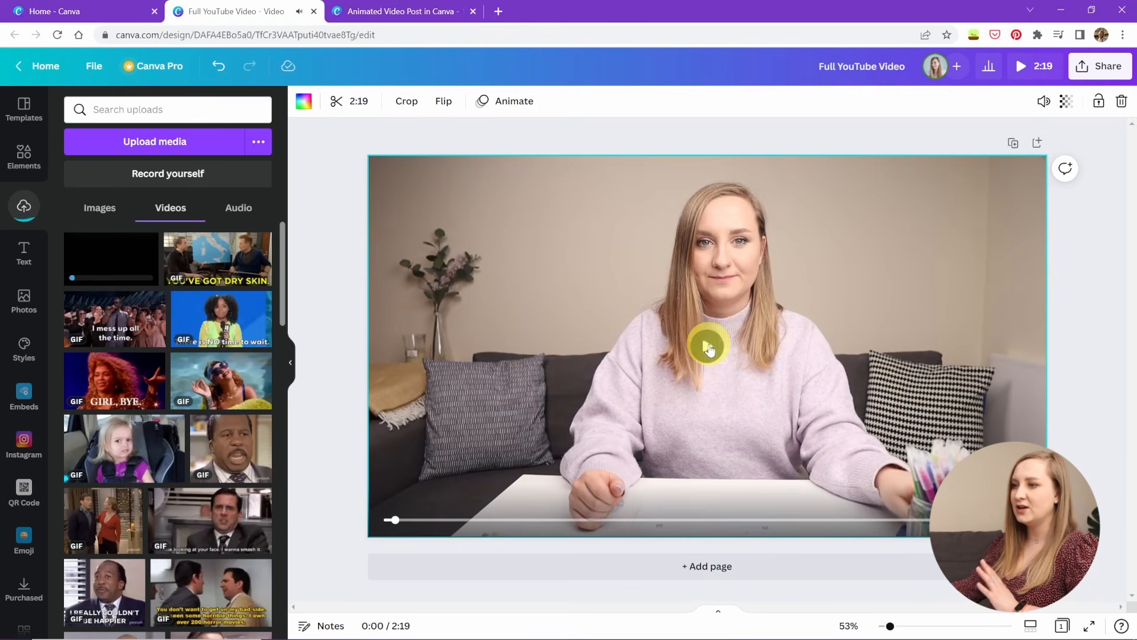
pyautogui.click(717, 616)
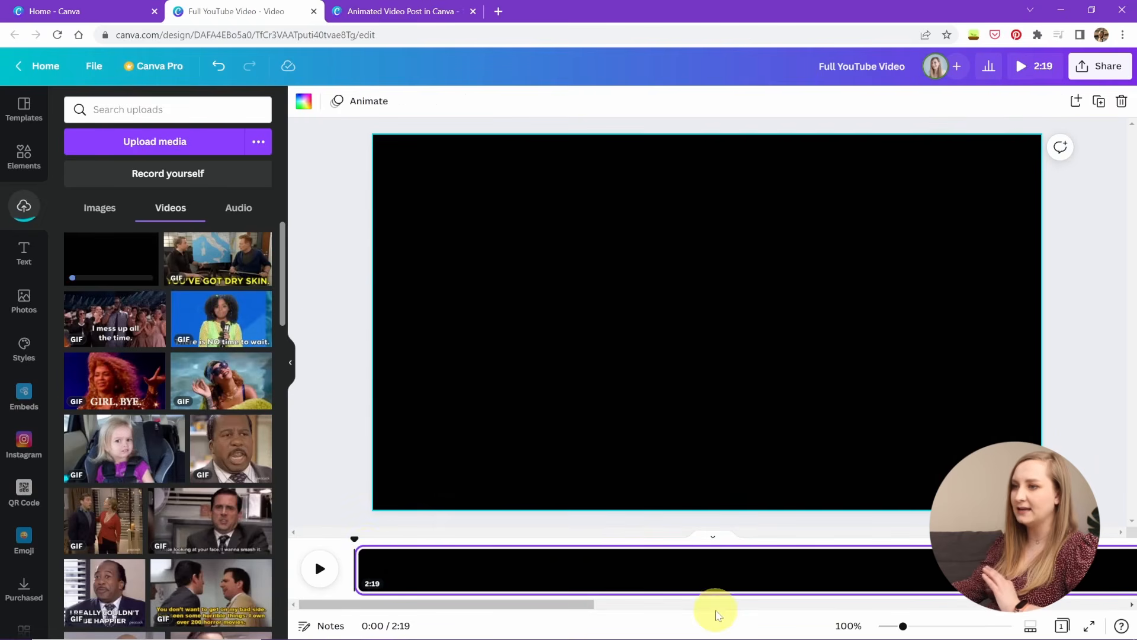
pyautogui.moveTo(406, 604); pyautogui.dragTo(969, 608)
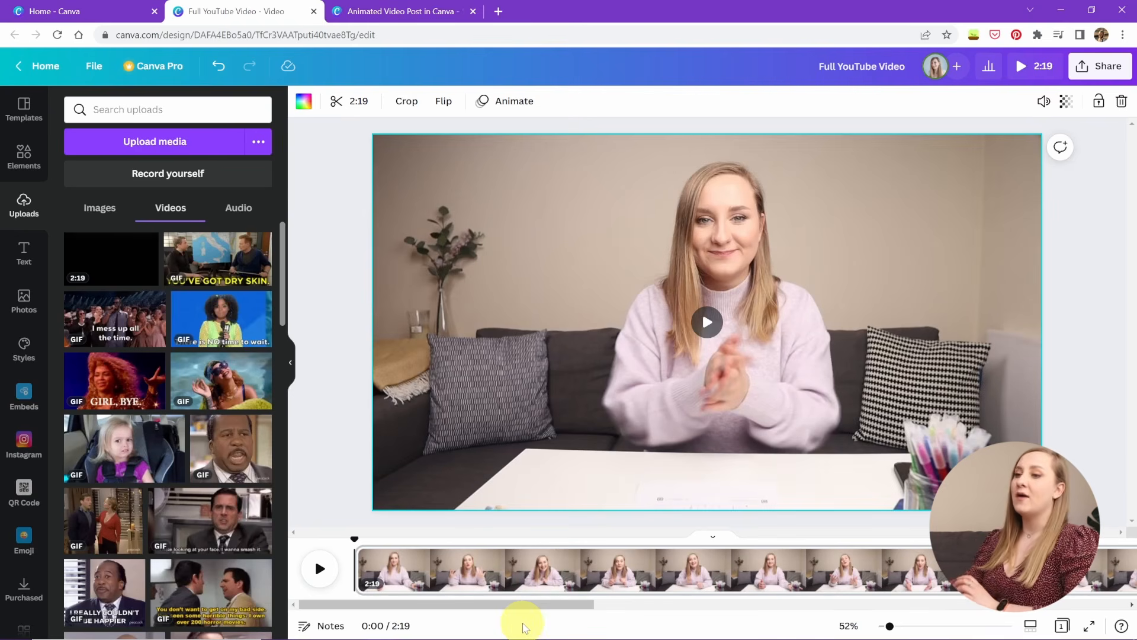
# - Play and pause the opening of the background video, and mute its audio to volume 0
pyautogui.moveTo(715, 347)
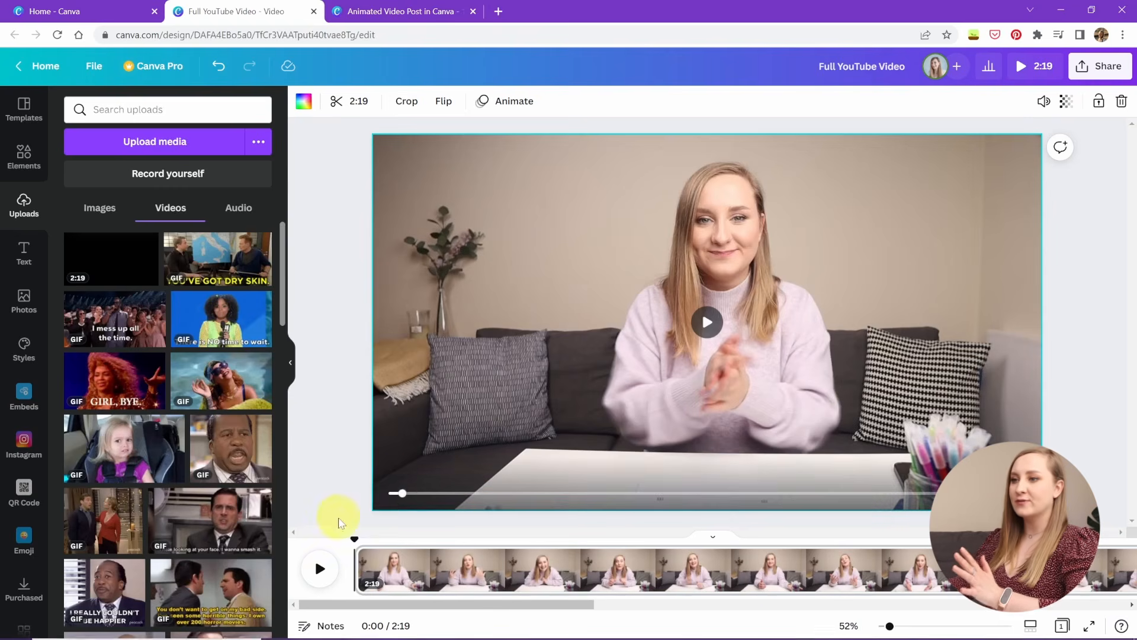
pyautogui.click(390, 505)
pyautogui.click(704, 325)
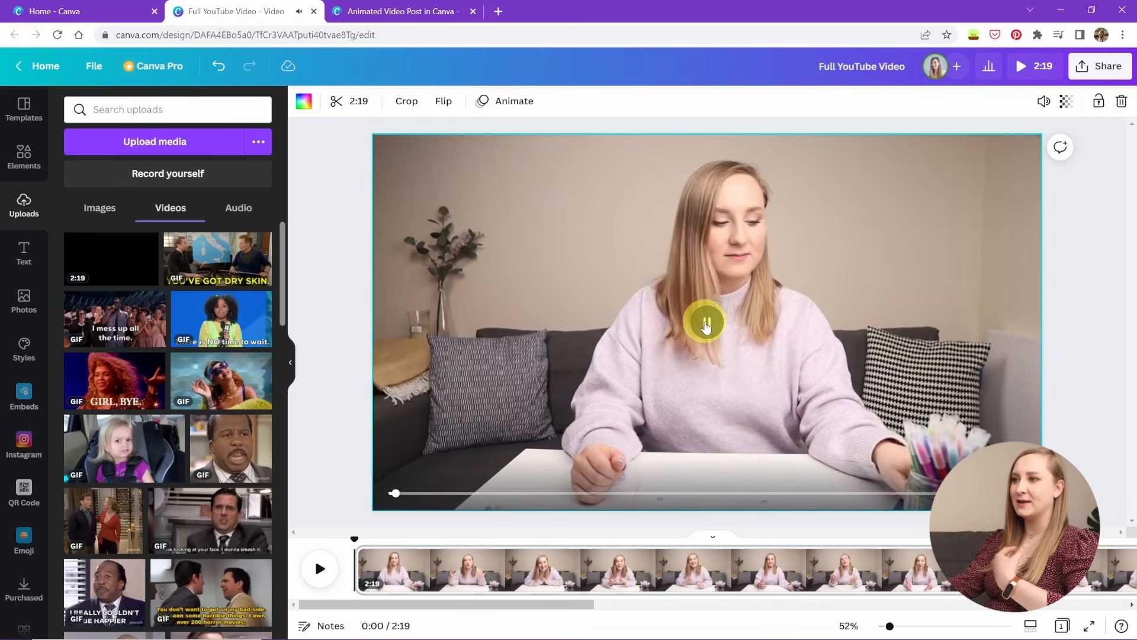
pyautogui.click(706, 324)
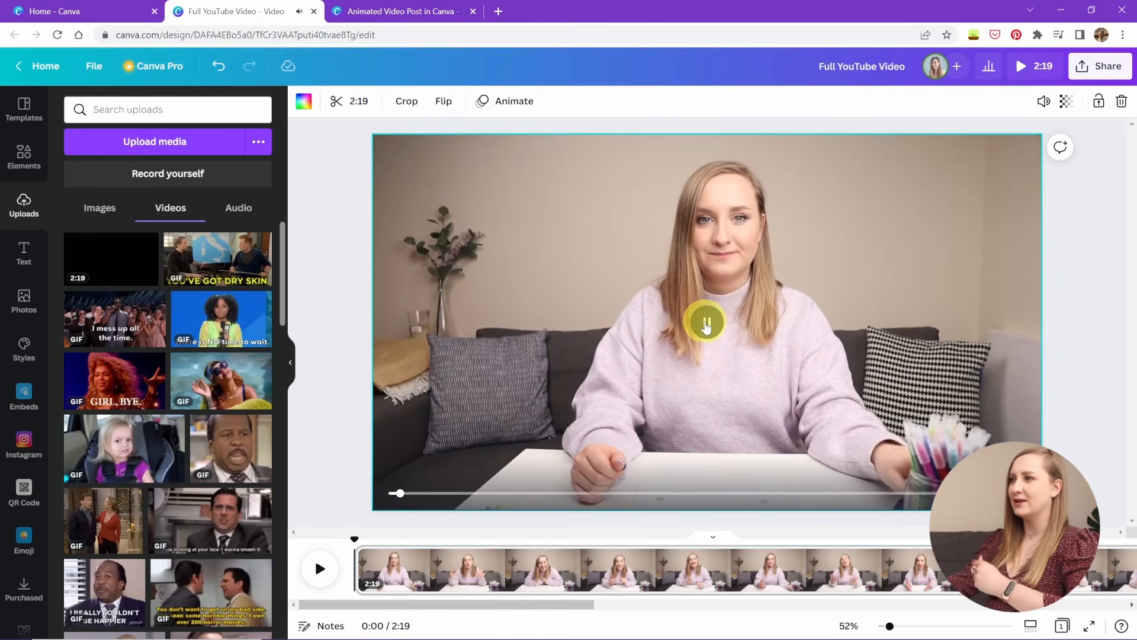
pyautogui.click(1037, 106)
pyautogui.click(835, 141)
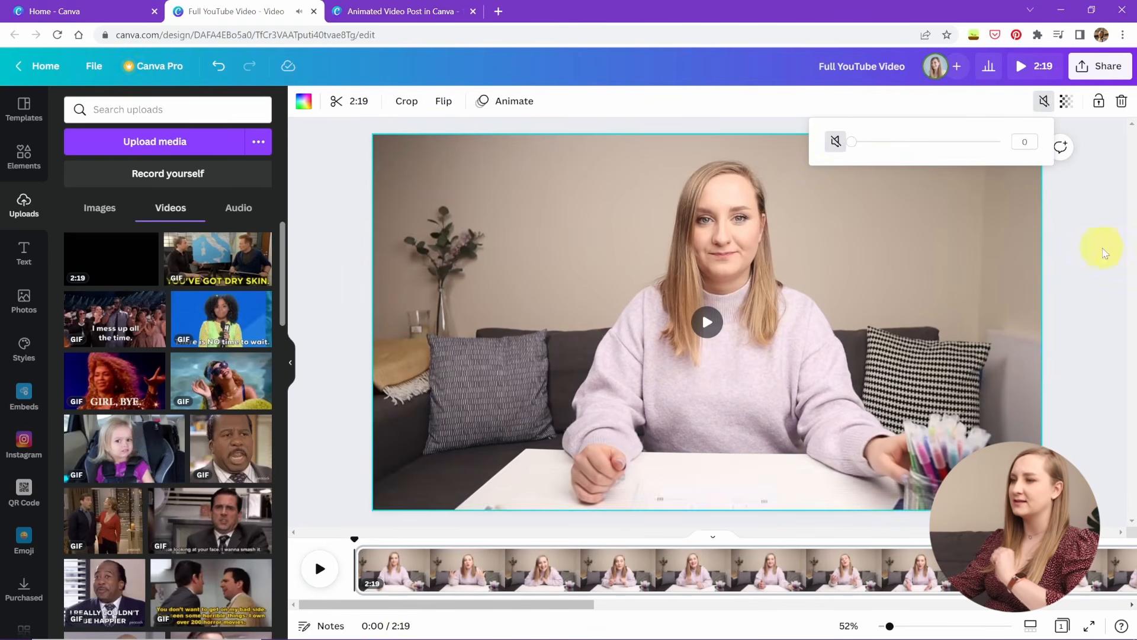
# - Find where the speaker begins the greeting in the muted video and split the page there, at about 2.7 s
pyautogui.click(705, 325)
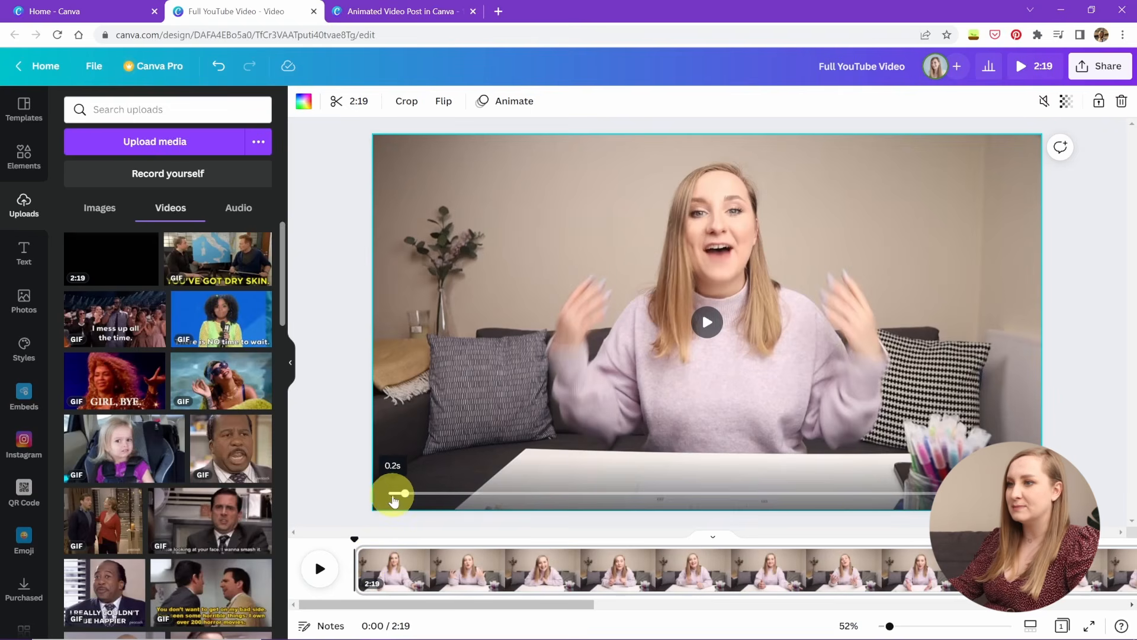
pyautogui.moveTo(406, 499); pyautogui.dragTo(401, 499)
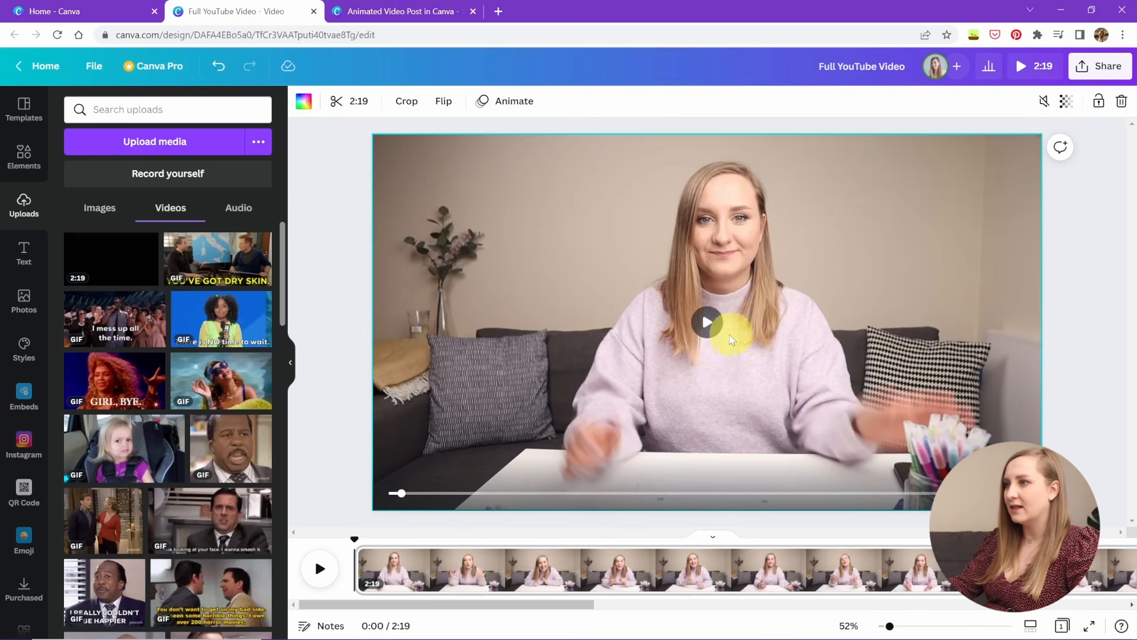
pyautogui.click(707, 322)
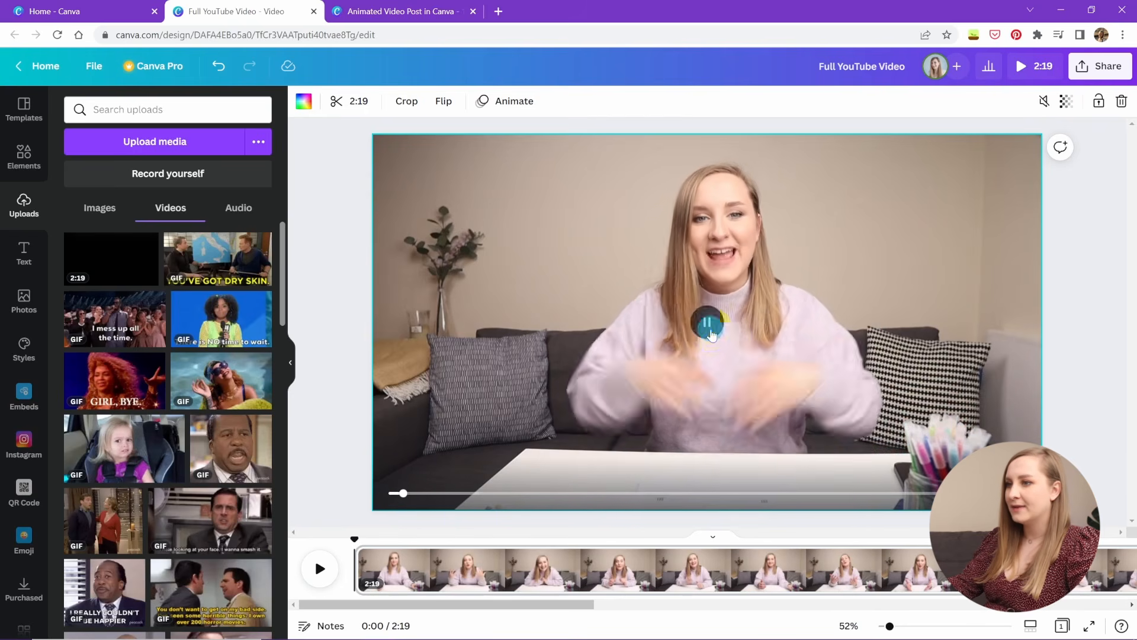
pyautogui.rightClick(401, 573)
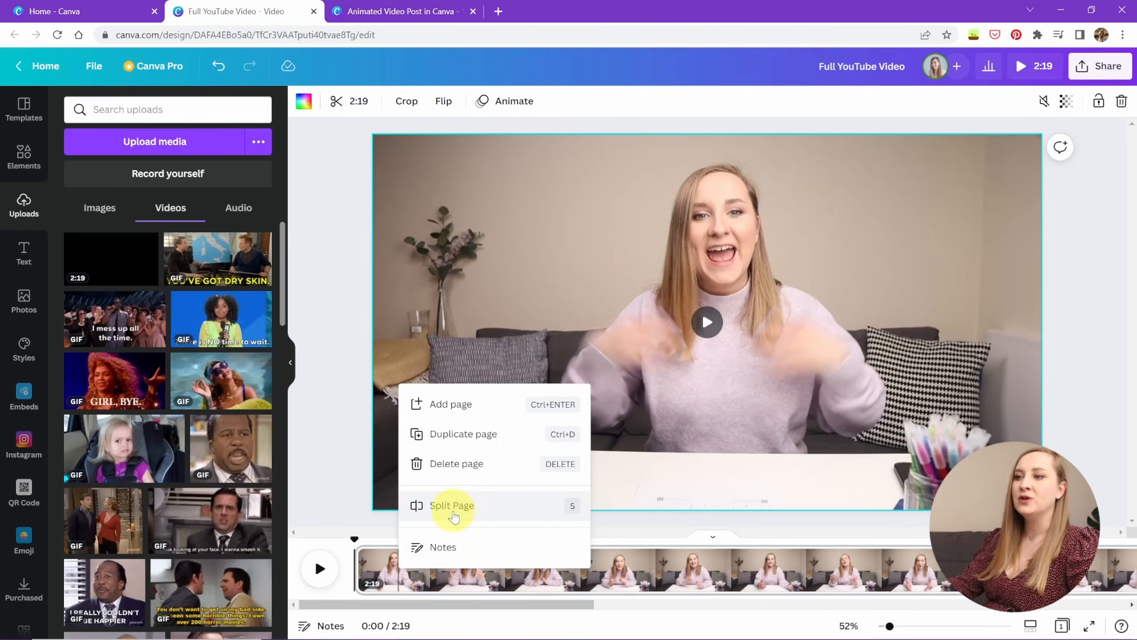
pyautogui.click(554, 505)
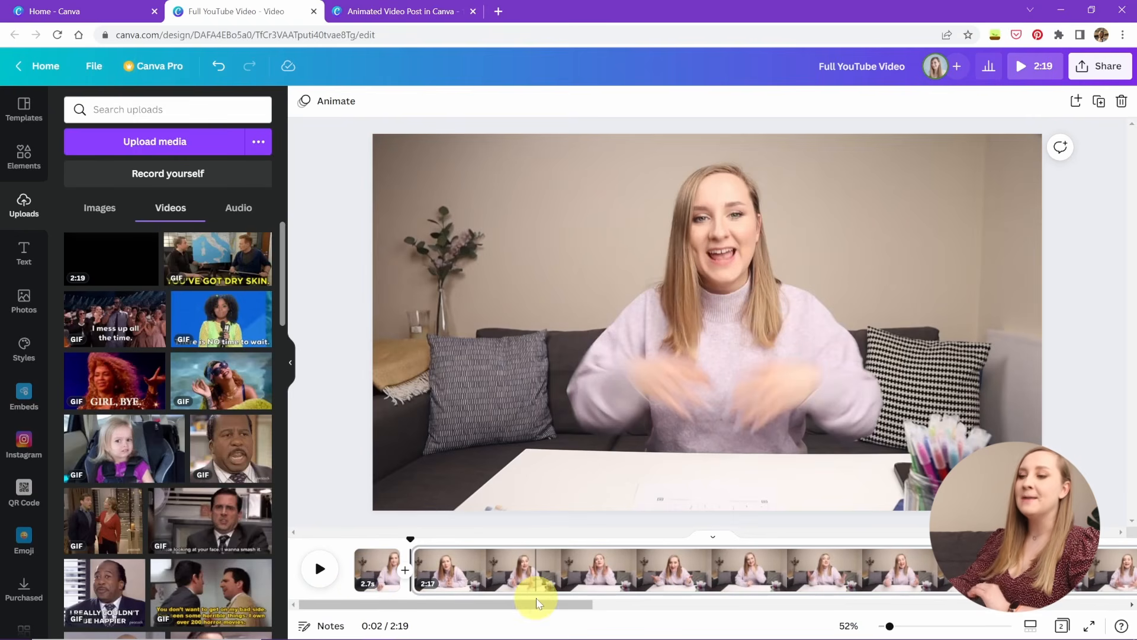
# - Delete the short silent clip before the greeting and return the playhead to the start of the timeline
pyautogui.click(385, 569)
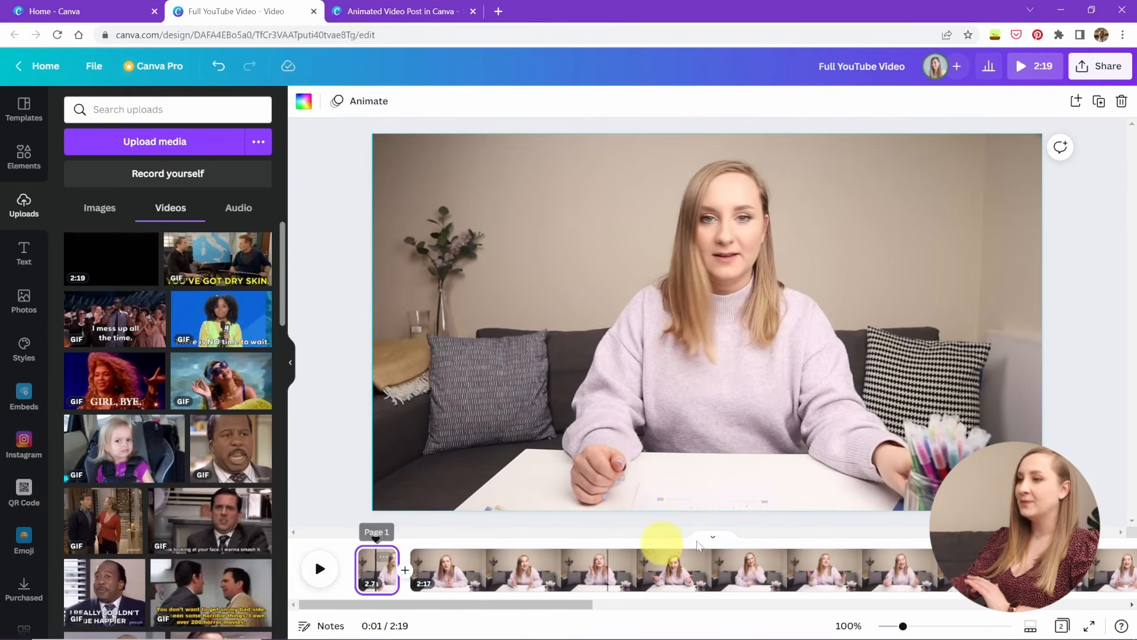
pyautogui.press('Delete')
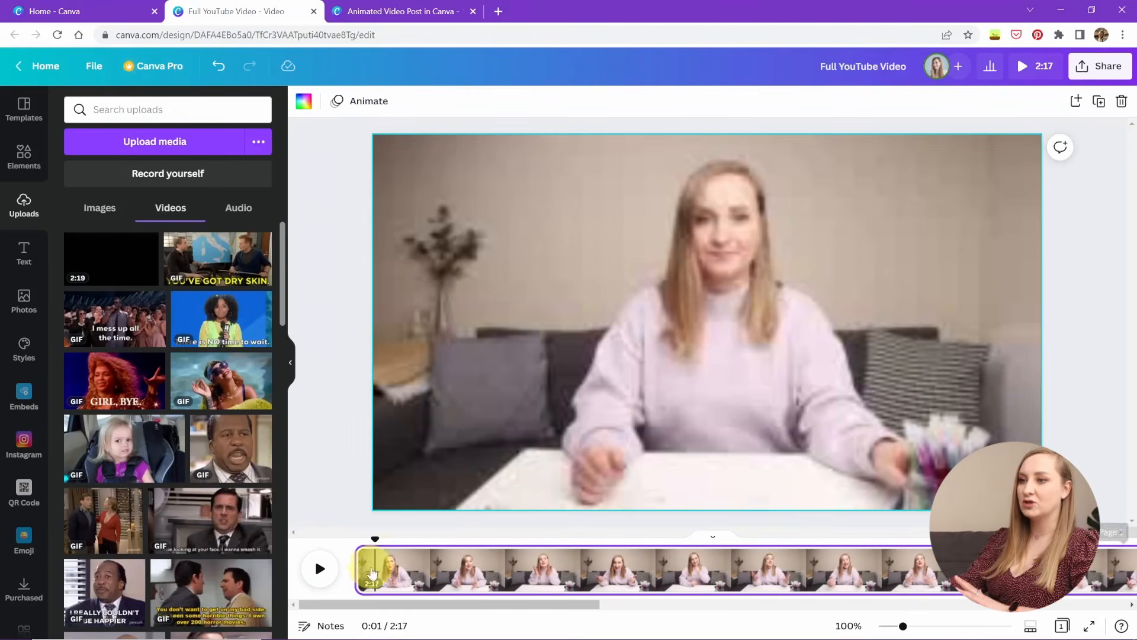
pyautogui.moveTo(370, 538); pyautogui.dragTo(345, 537)
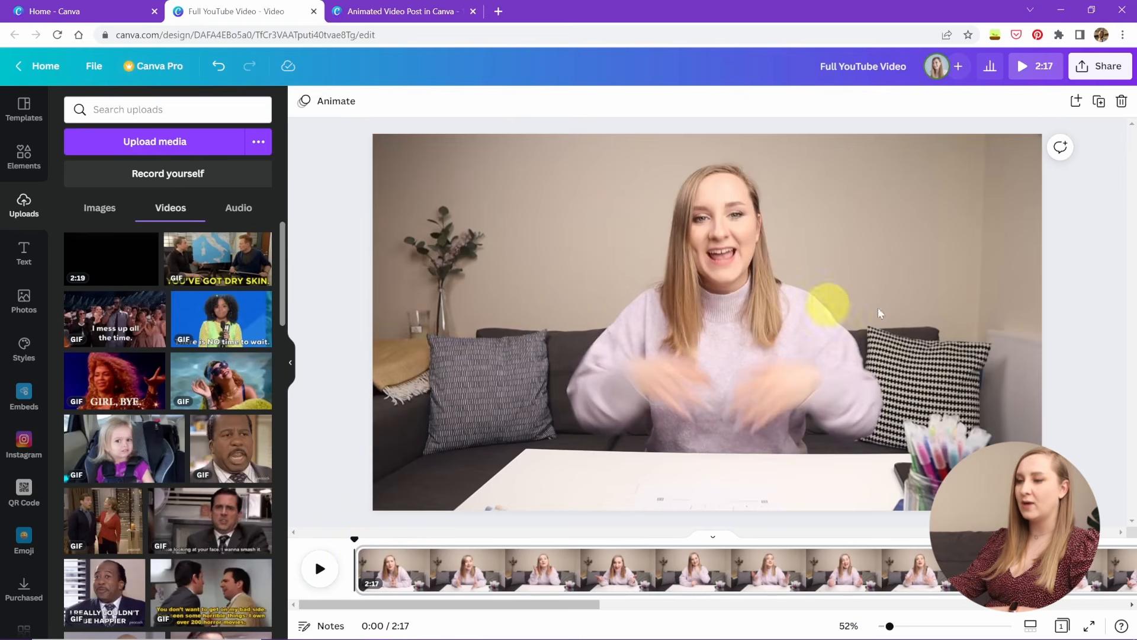
# - Play back the first few seconds of the trimmed video to check how it opens
pyautogui.press('space')
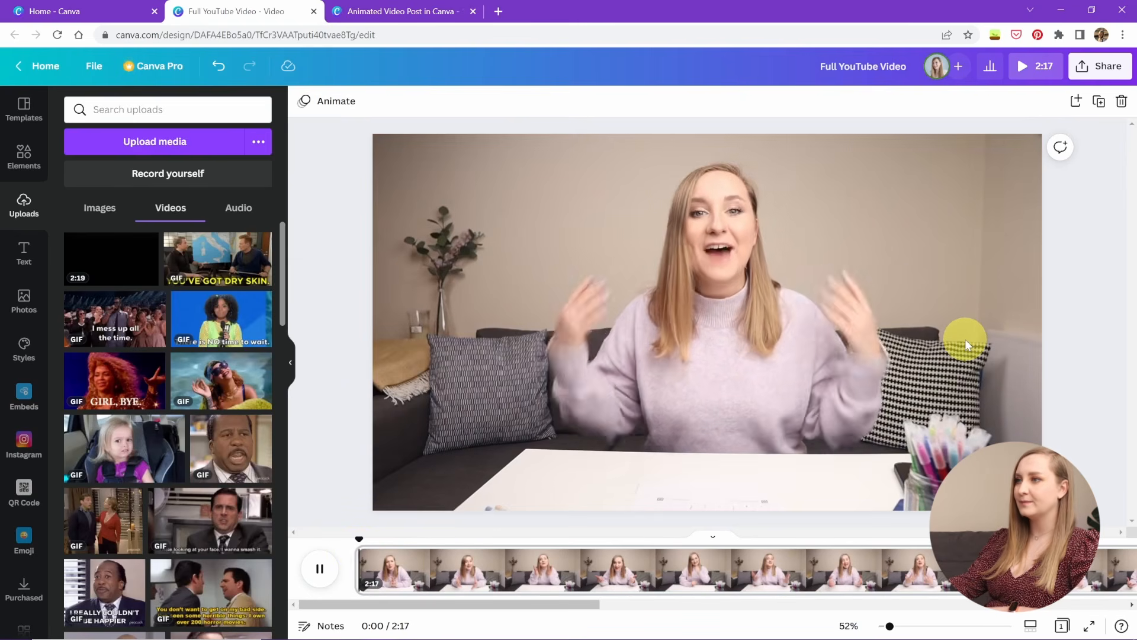
pyautogui.press('space')
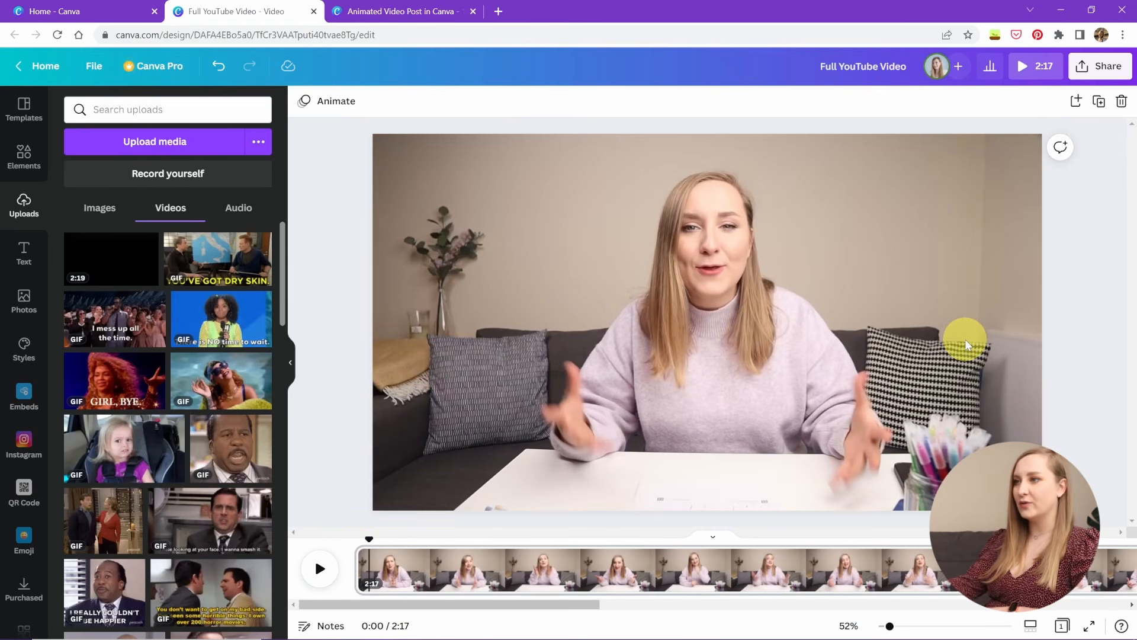
pyautogui.press('space')
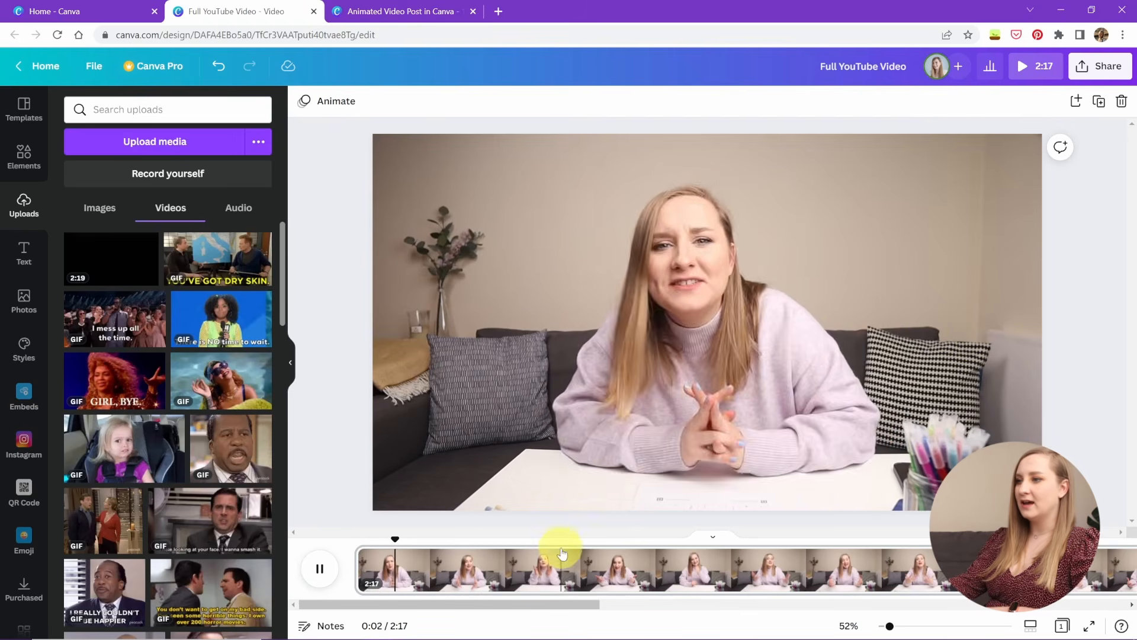
pyautogui.press('space')
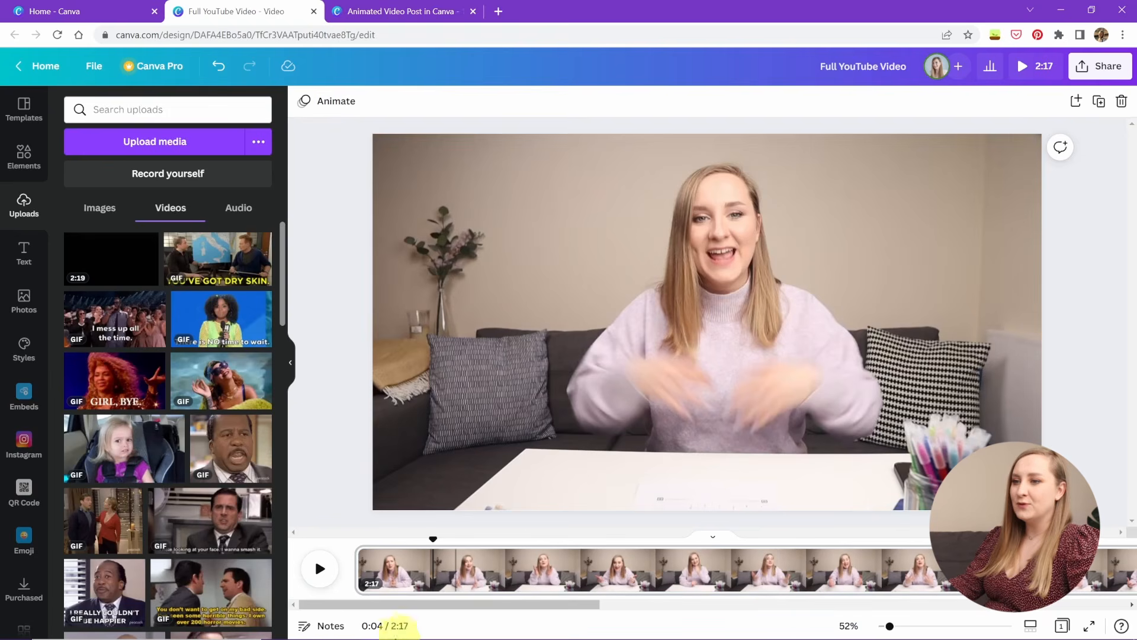
# - Play the video on to the end of the introduction and split the page at 0:19
pyautogui.click(320, 569)
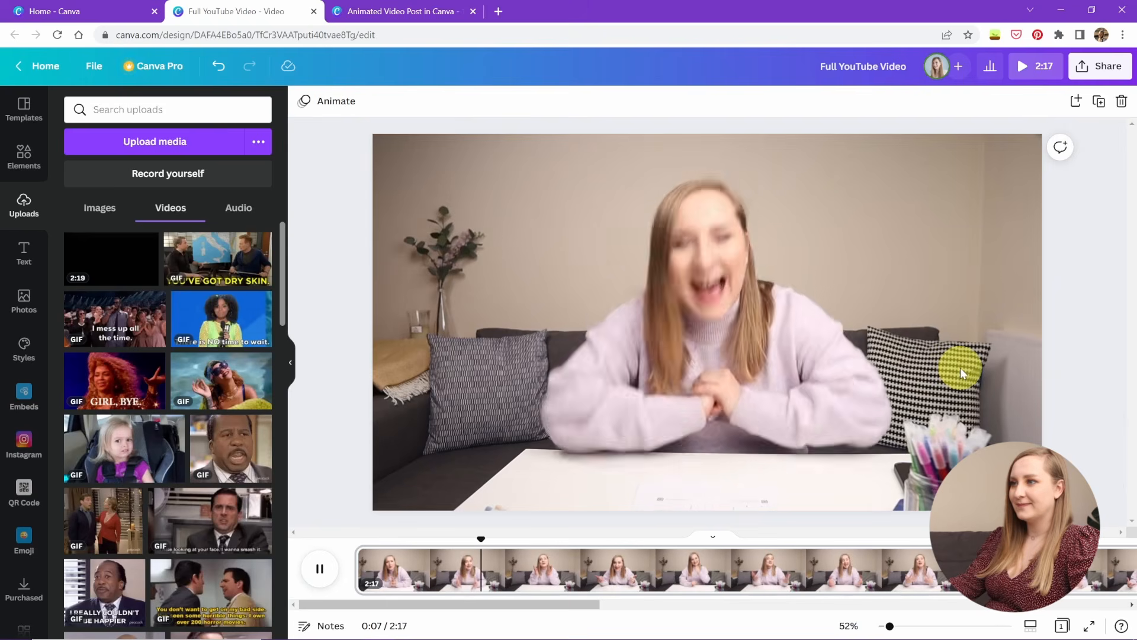
pyautogui.click(632, 568)
pyautogui.press('space')
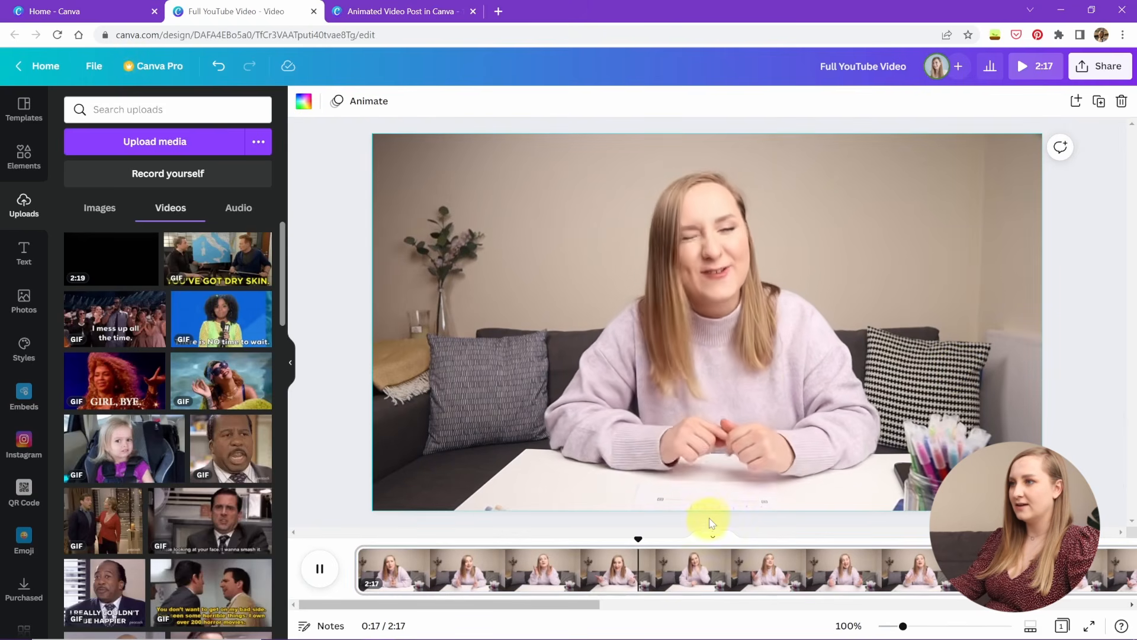
pyautogui.click(726, 503)
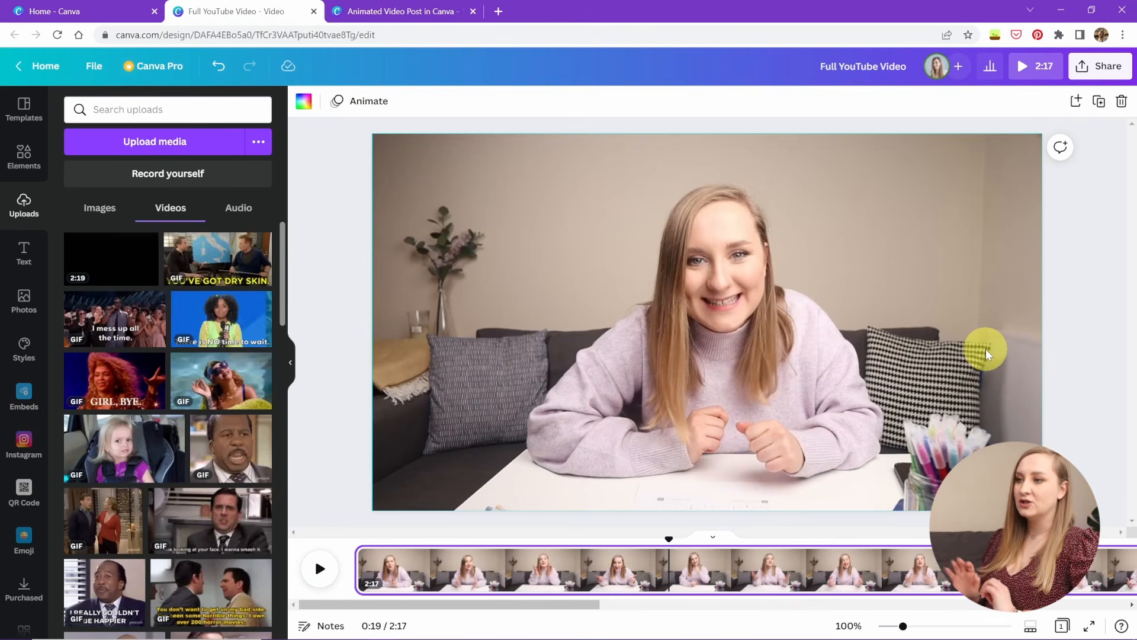
pyautogui.press('s')
pyautogui.moveTo(457, 604); pyautogui.dragTo(385, 604)
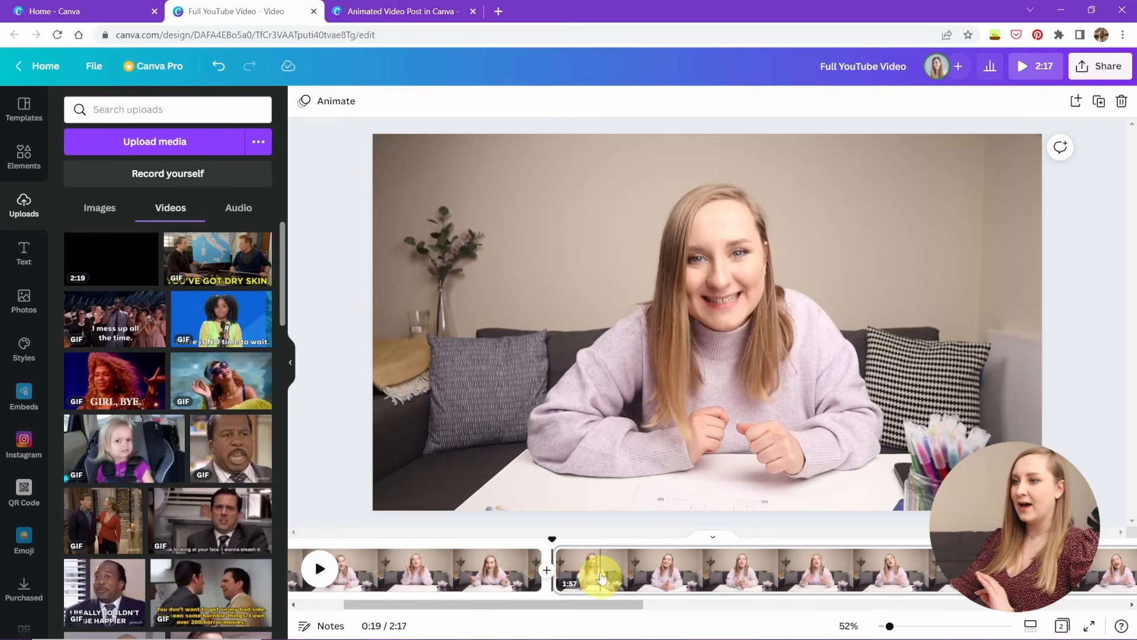
# - Check both clips around the split and trim the beginning of the second clip so it lasts 1:53
pyautogui.click(468, 574)
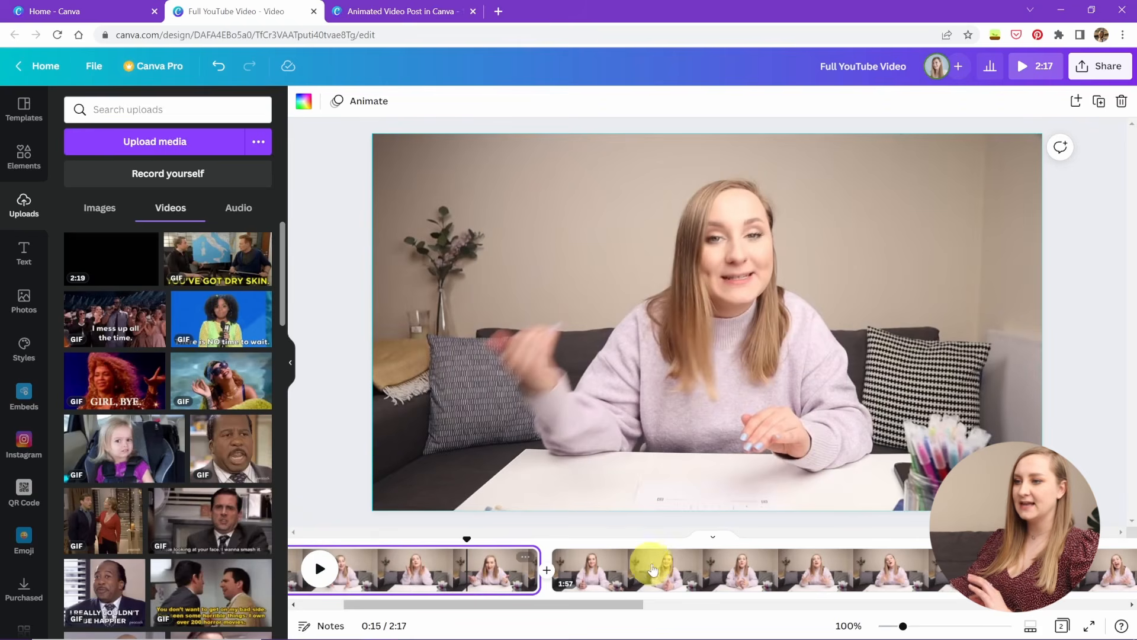
pyautogui.click(590, 577)
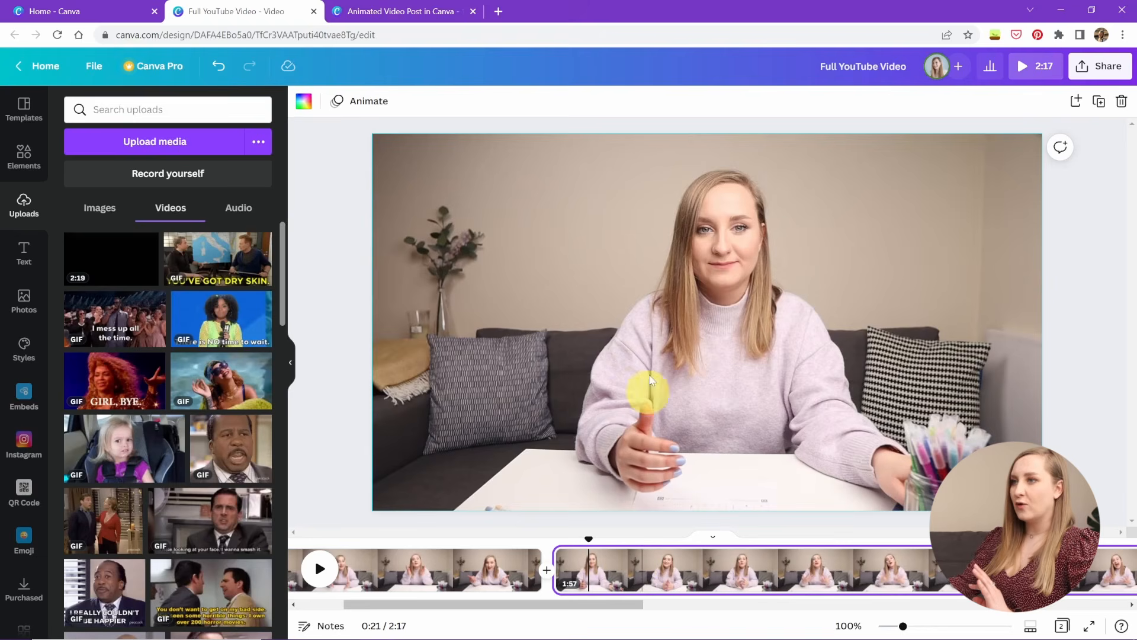
pyautogui.click(674, 257)
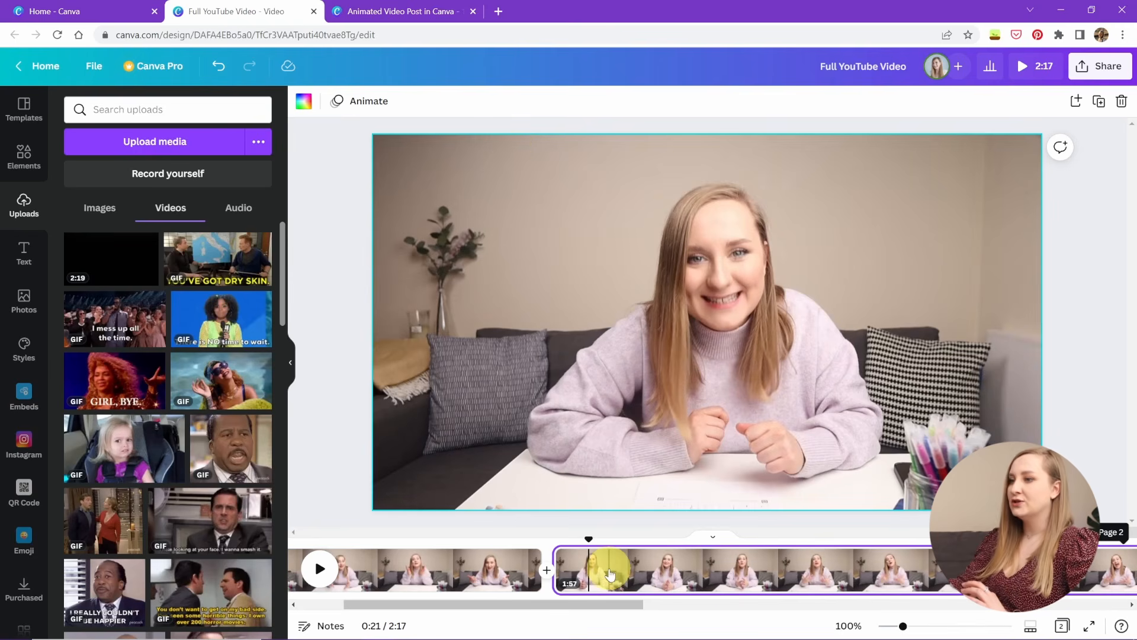
pyautogui.moveTo(559, 556); pyautogui.dragTo(625, 574)
pyautogui.click(711, 583)
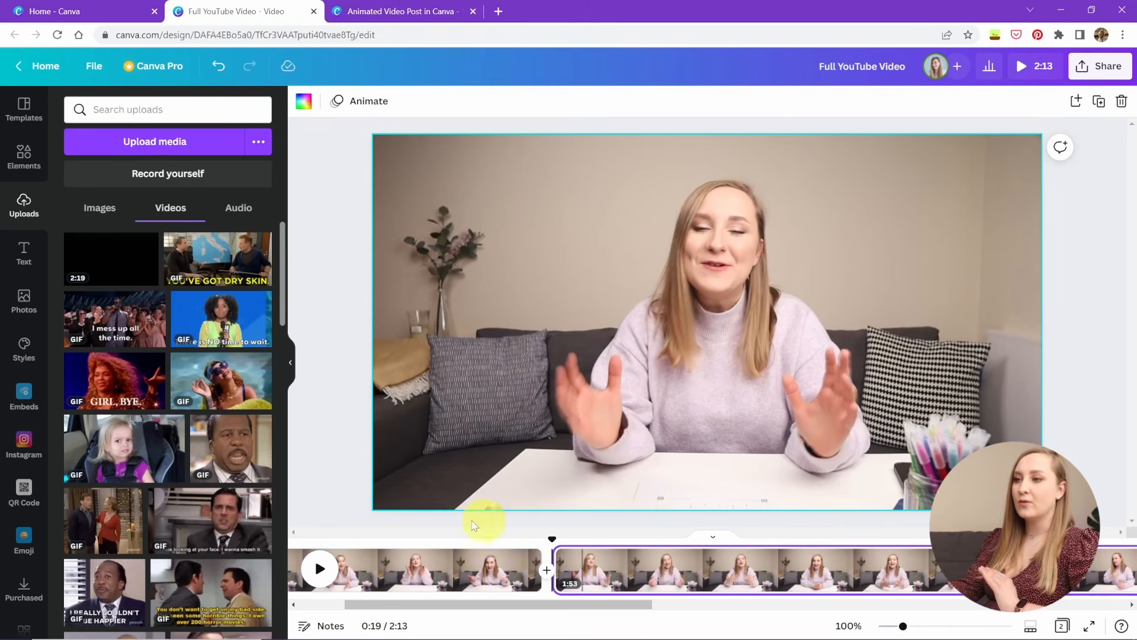
# - Look through the four clips along the timeline, from the introduction to the closing clip
pyautogui.click(580, 583)
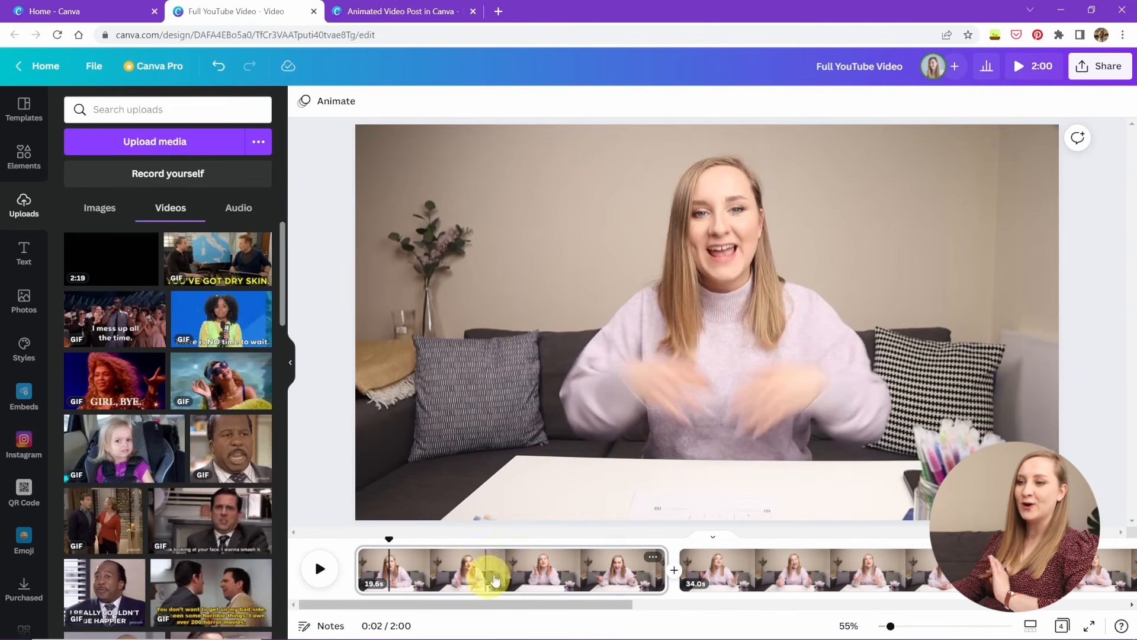
pyautogui.moveTo(393, 608); pyautogui.dragTo(728, 612)
pyautogui.click(540, 579)
pyautogui.click(718, 577)
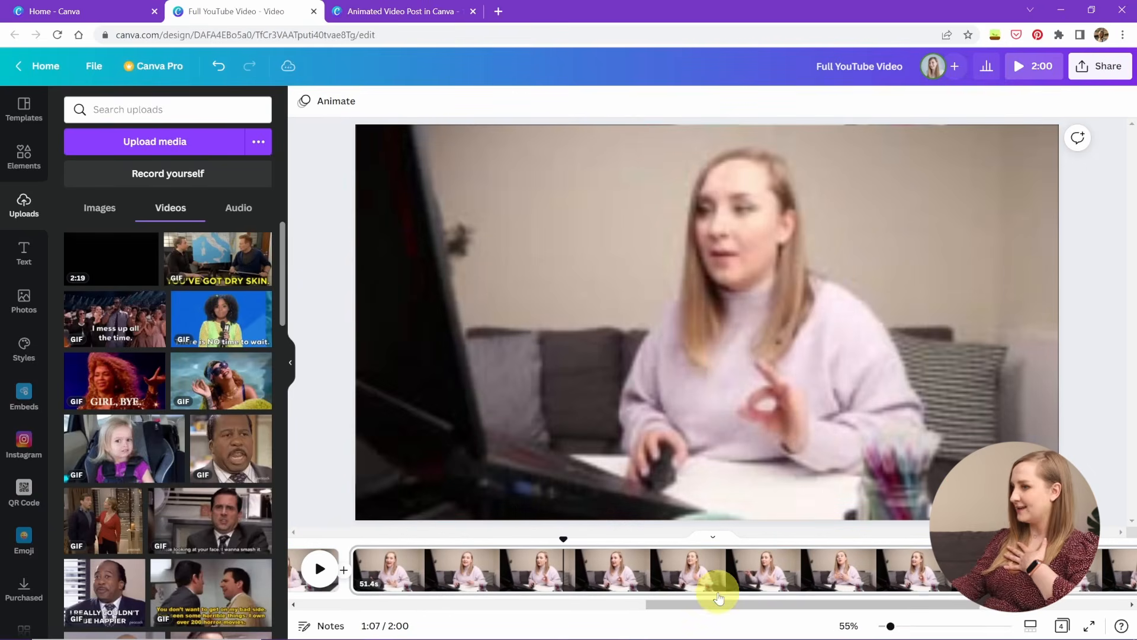
pyautogui.moveTo(679, 604); pyautogui.dragTo(829, 610)
pyautogui.click(878, 571)
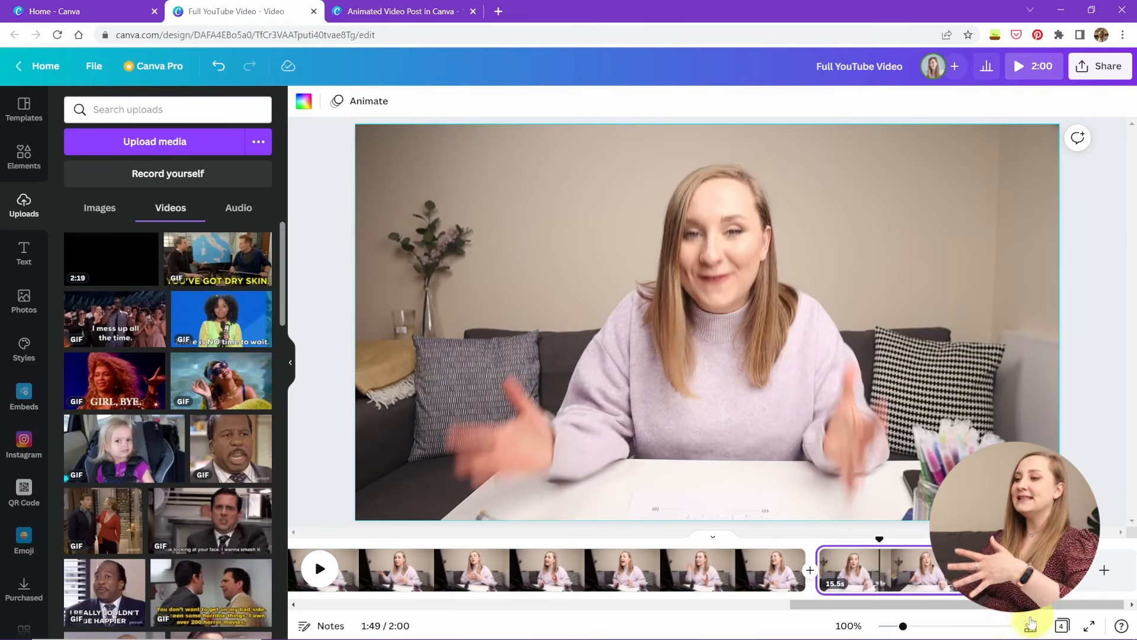
pyautogui.moveTo(966, 605); pyautogui.dragTo(1129, 627)
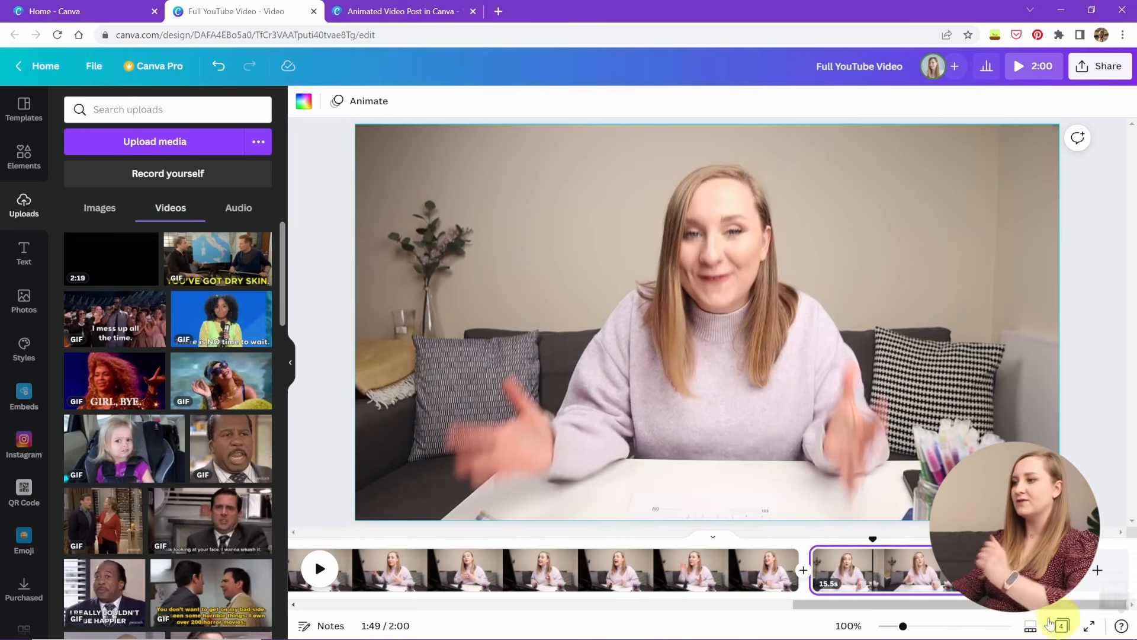
# - Zoom out the timeline so that more of the four clips fit in view
pyautogui.click(1032, 628)
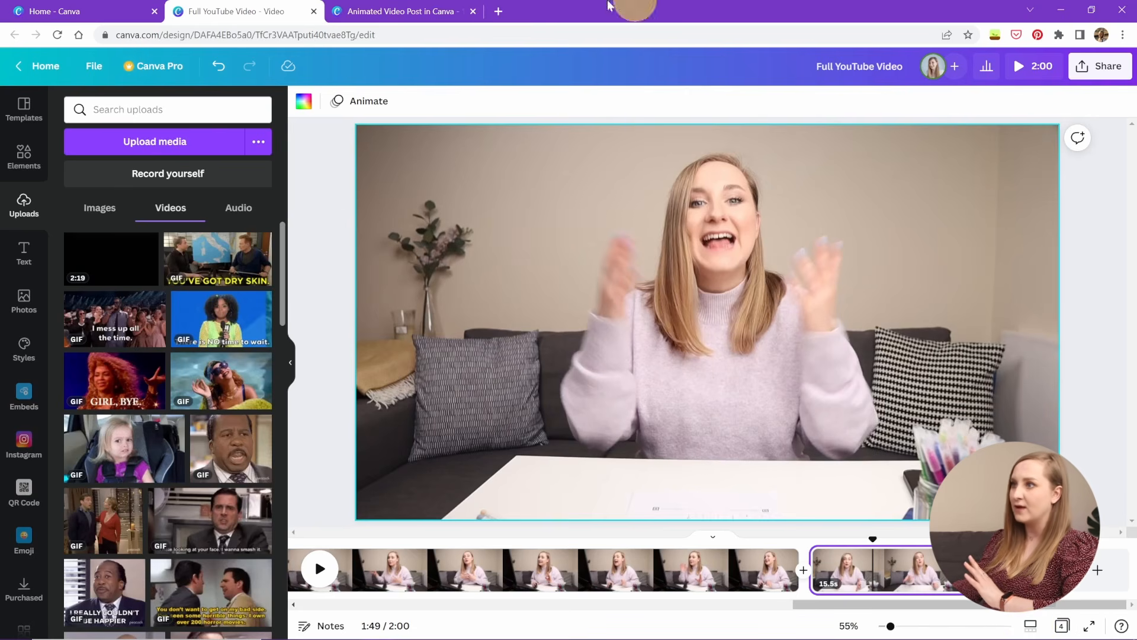
pyautogui.click(1027, 624)
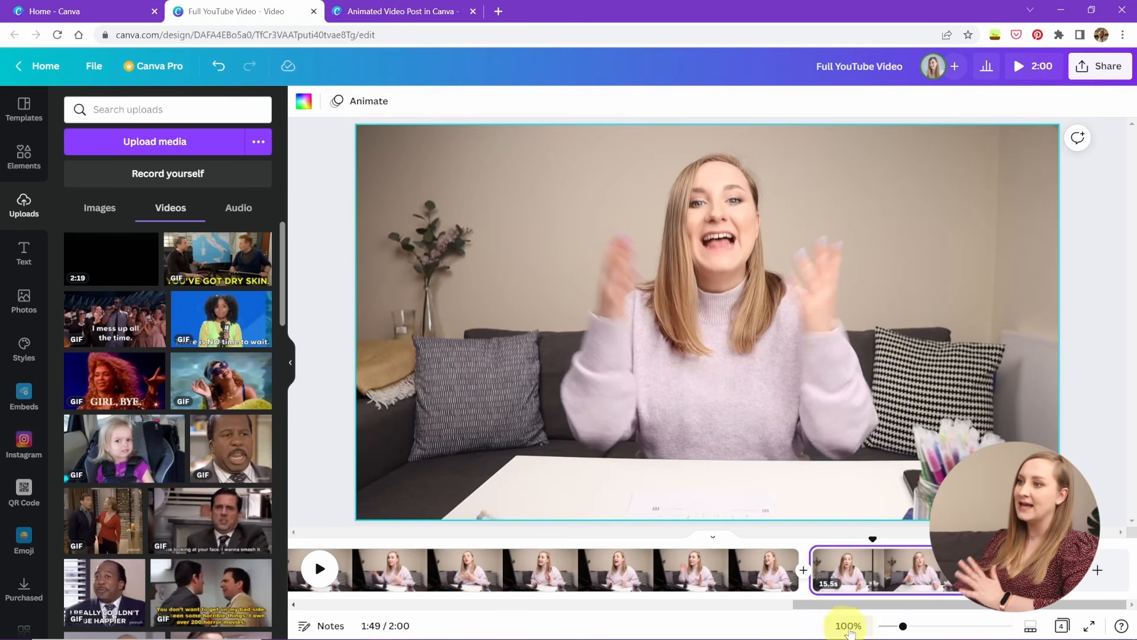
pyautogui.moveTo(901, 628); pyautogui.dragTo(885, 629)
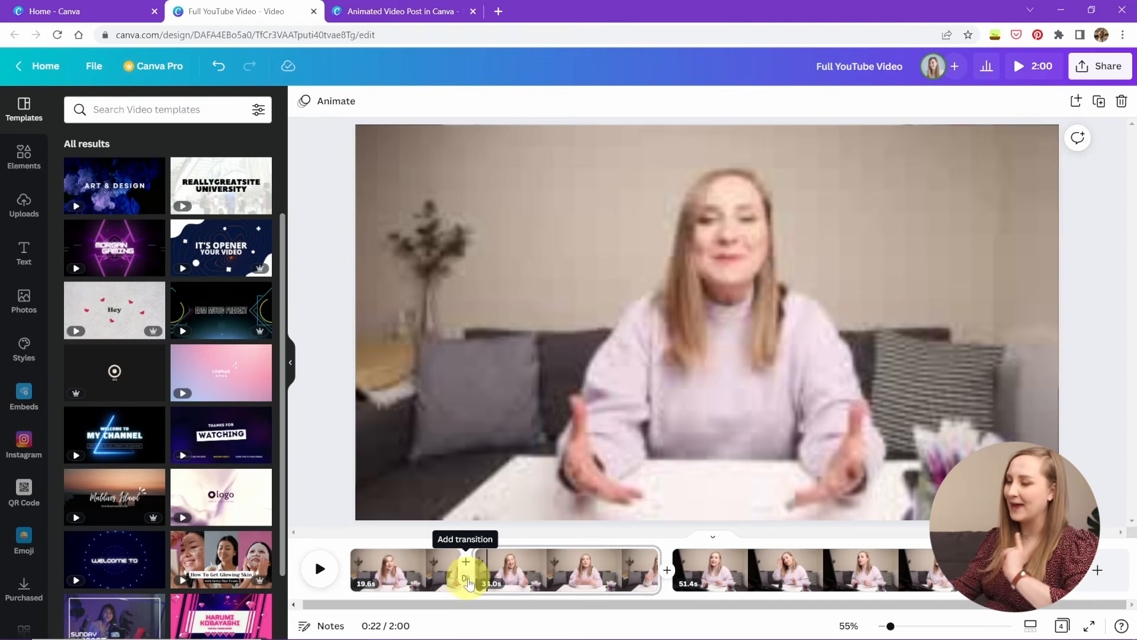
# - Insert a blank page between the introduction clip and the second clip
pyautogui.click(471, 574)
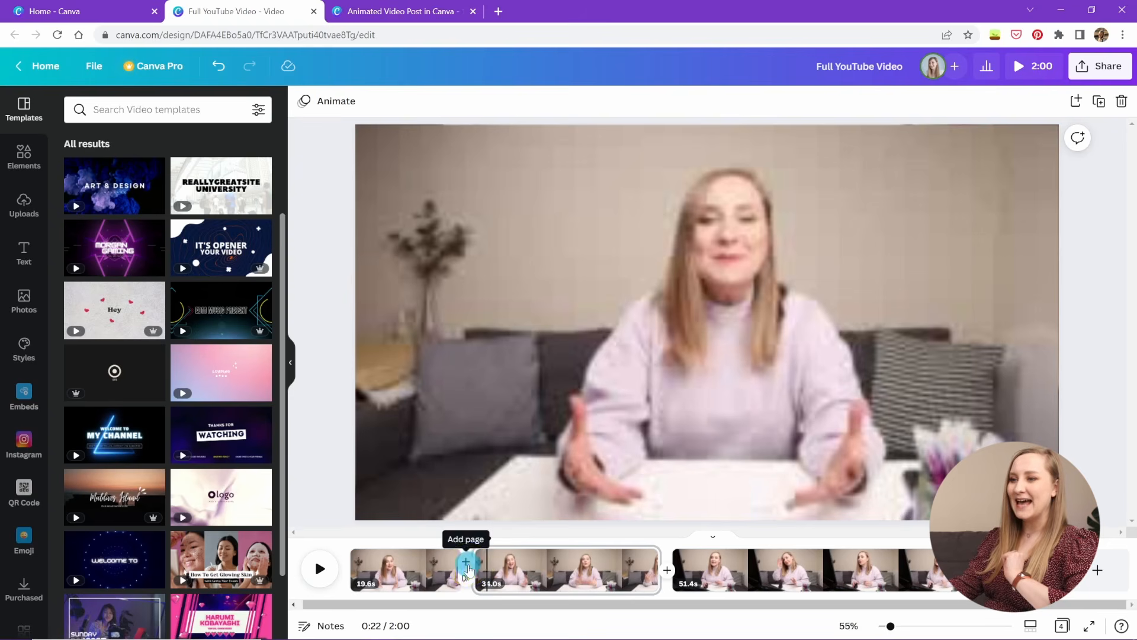
pyautogui.moveTo(490, 604); pyautogui.dragTo(655, 622)
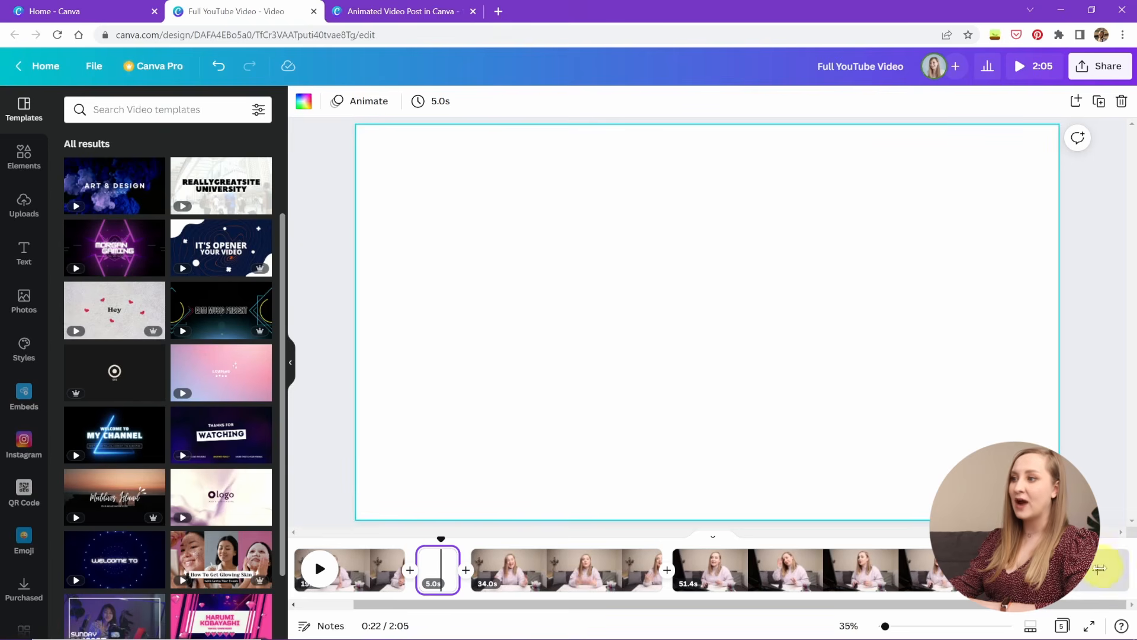
pyautogui.click(1105, 570)
pyautogui.moveTo(1042, 569); pyautogui.dragTo(930, 561)
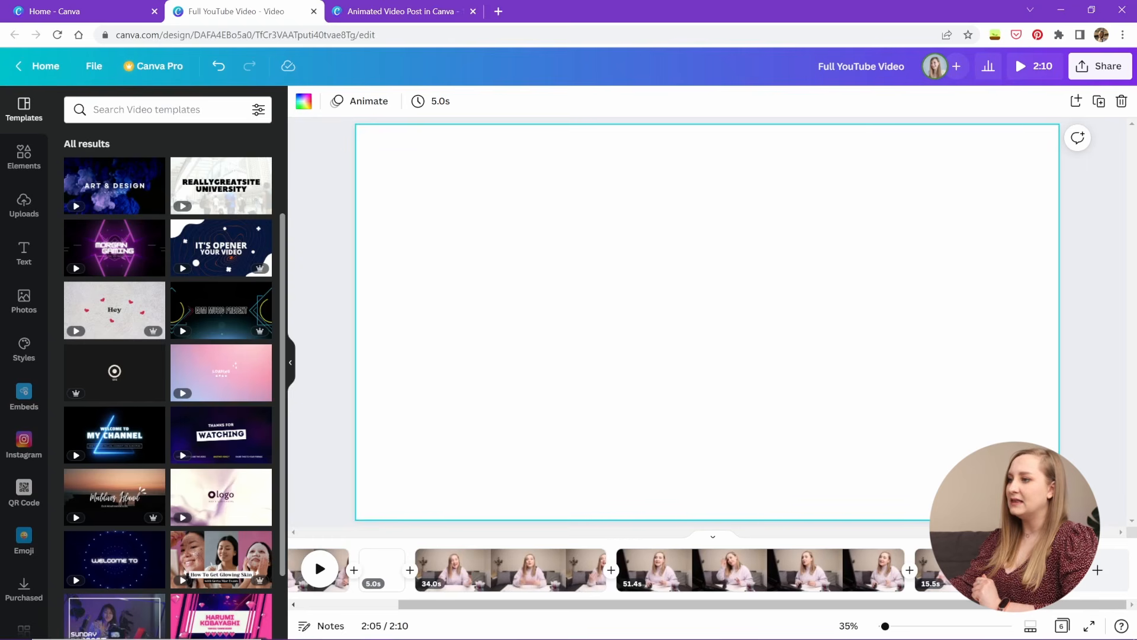
pyautogui.click(1037, 558)
pyautogui.click(1001, 486)
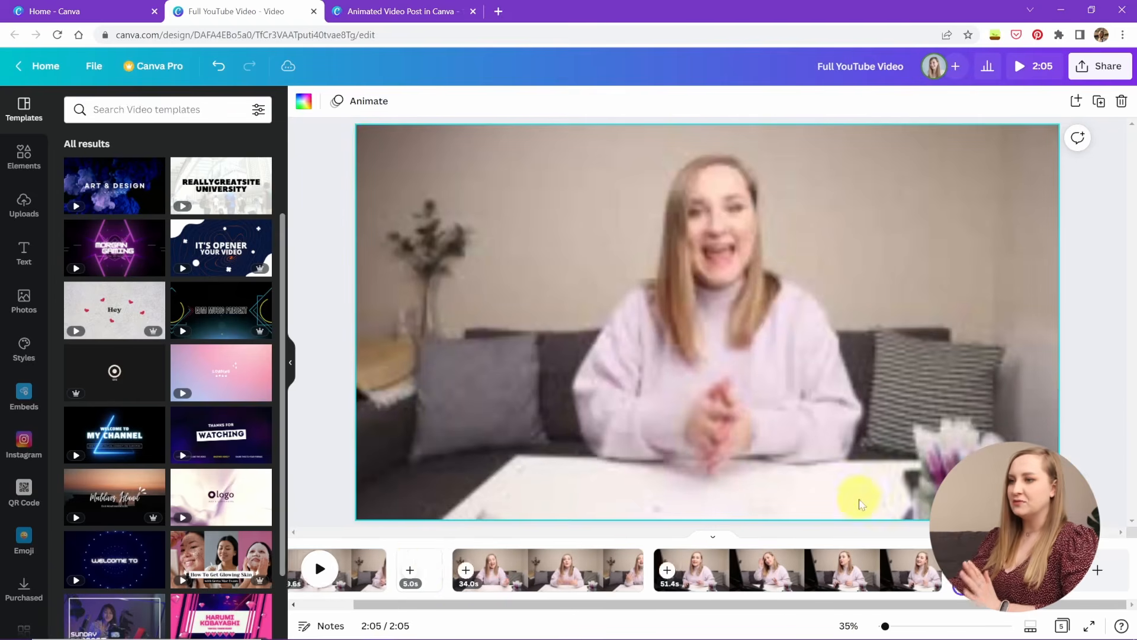
# - Fill the blank page after the introduction with the light-blue channel-name intro from all your designs
pyautogui.click(441, 571)
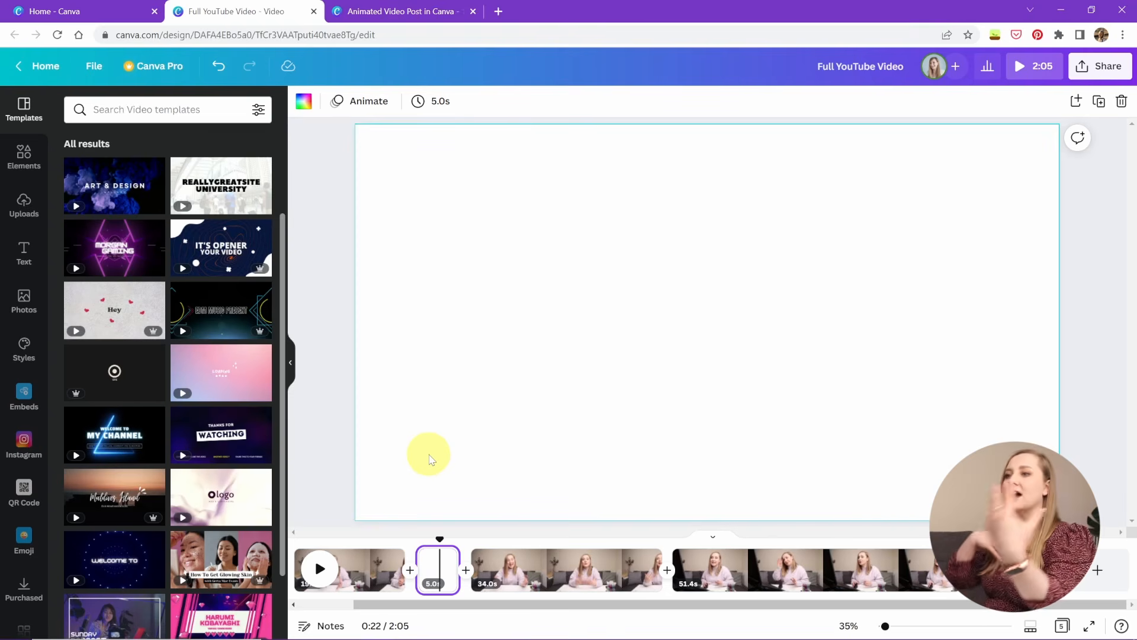
pyautogui.scroll(-4, 9, 279)
pyautogui.click(23, 378)
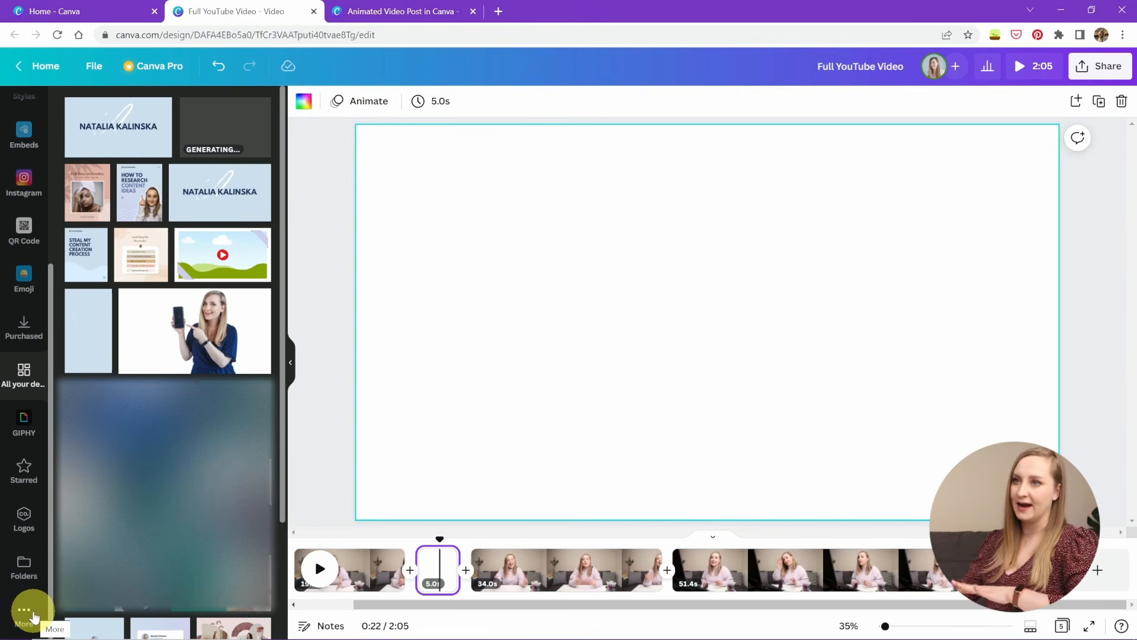
pyautogui.click(113, 129)
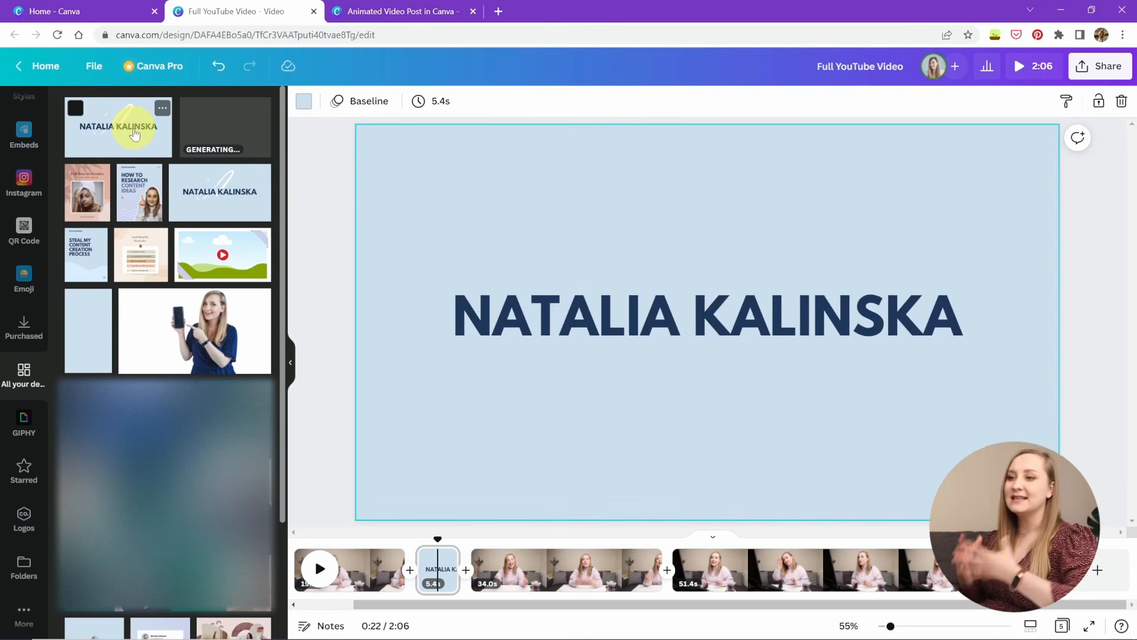
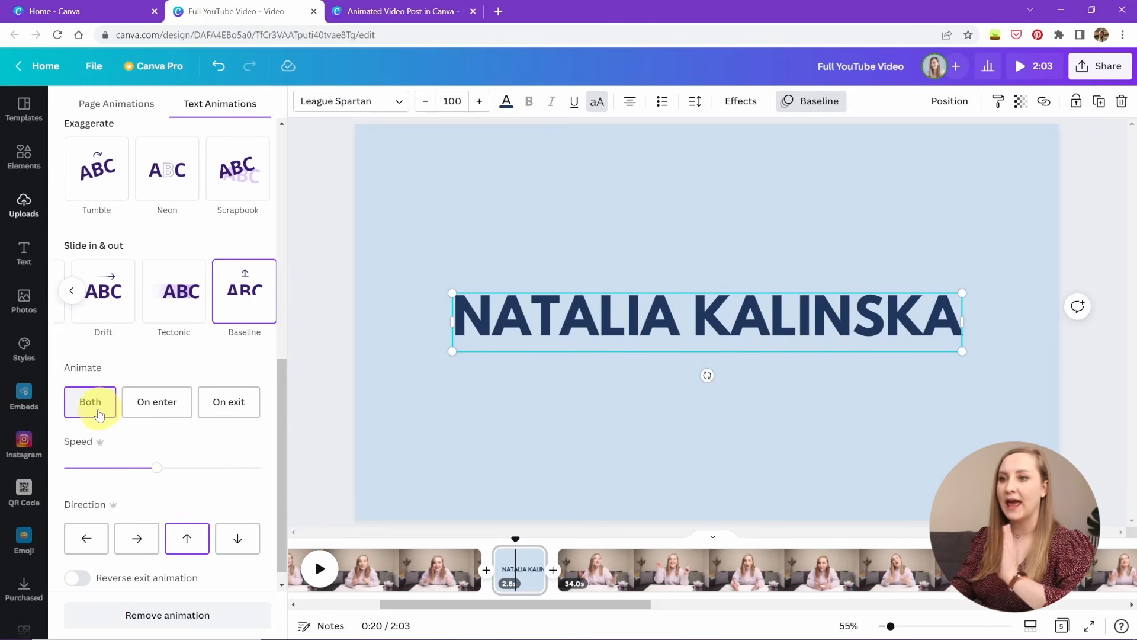
# - Set the intro title's Baseline animation to play only on enter, upward, and reduce its speed to near the minimum
pyautogui.click(157, 403)
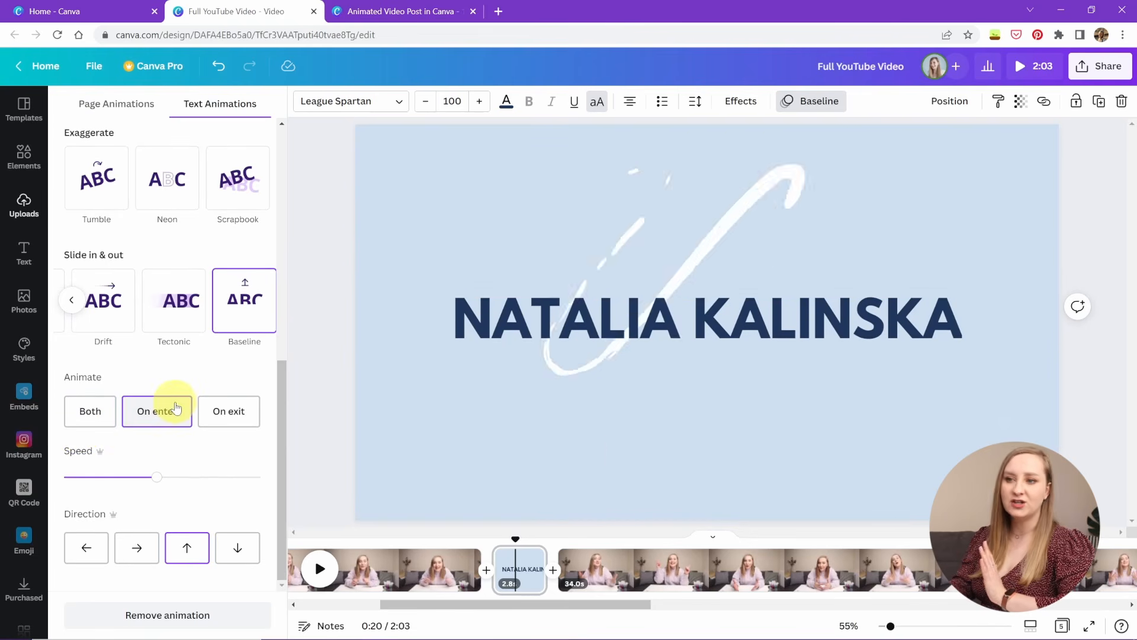
pyautogui.click(185, 548)
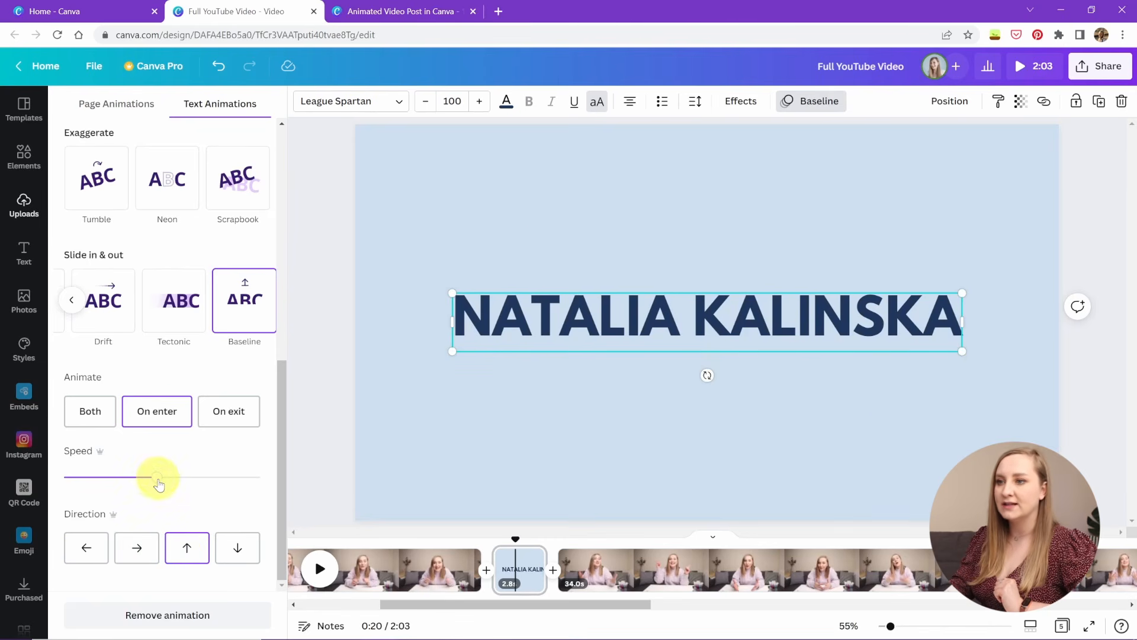
pyautogui.moveTo(157, 478); pyautogui.dragTo(87, 479)
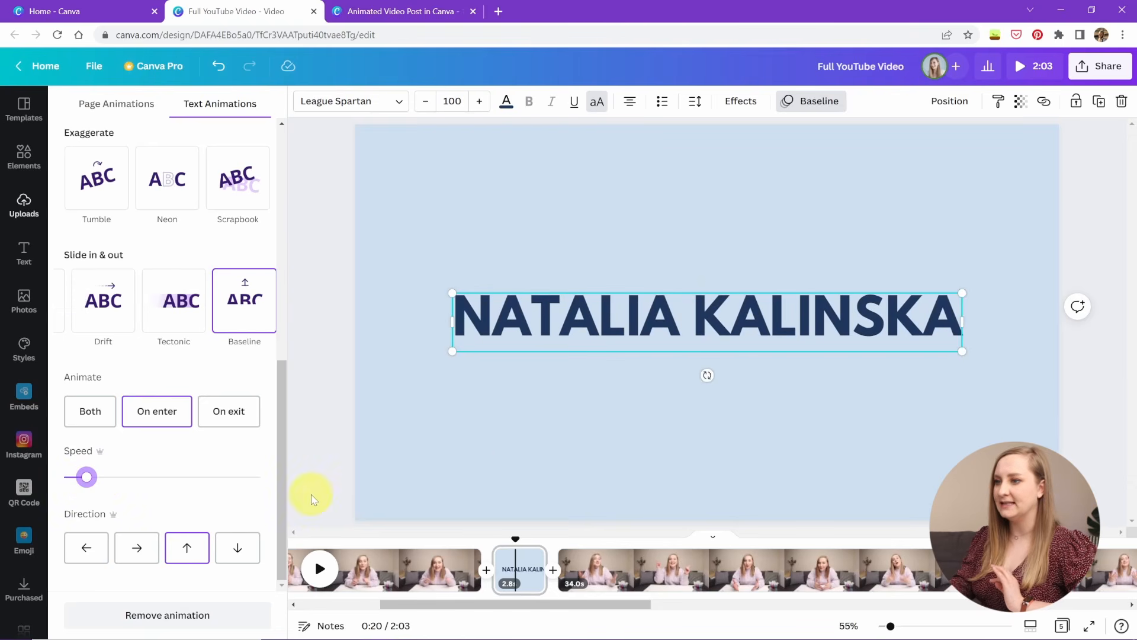
pyautogui.press('Escape')
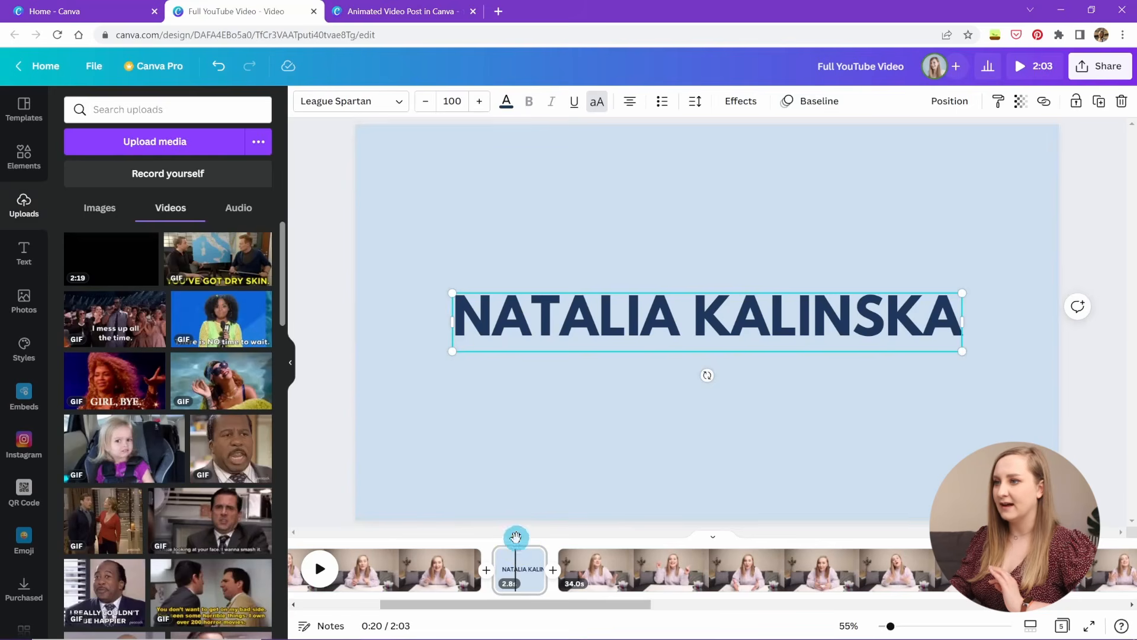
pyautogui.moveTo(516, 537)
pyautogui.mouseDown()
pyautogui.moveTo(536, 536)
pyautogui.moveTo(492, 537)
pyautogui.moveTo(555, 537)
pyautogui.moveTo(496, 537)
pyautogui.mouseUp()
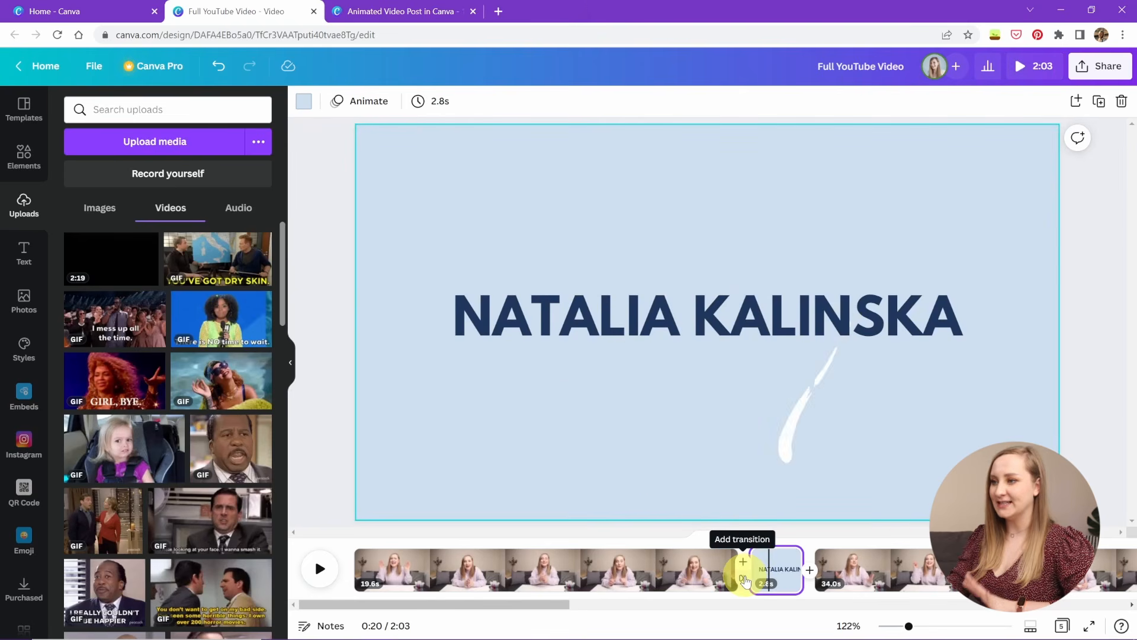
# - Add a Slide transition between the introduction clip and the intro page, lasting 1 second and moving upward
pyautogui.click(743, 569)
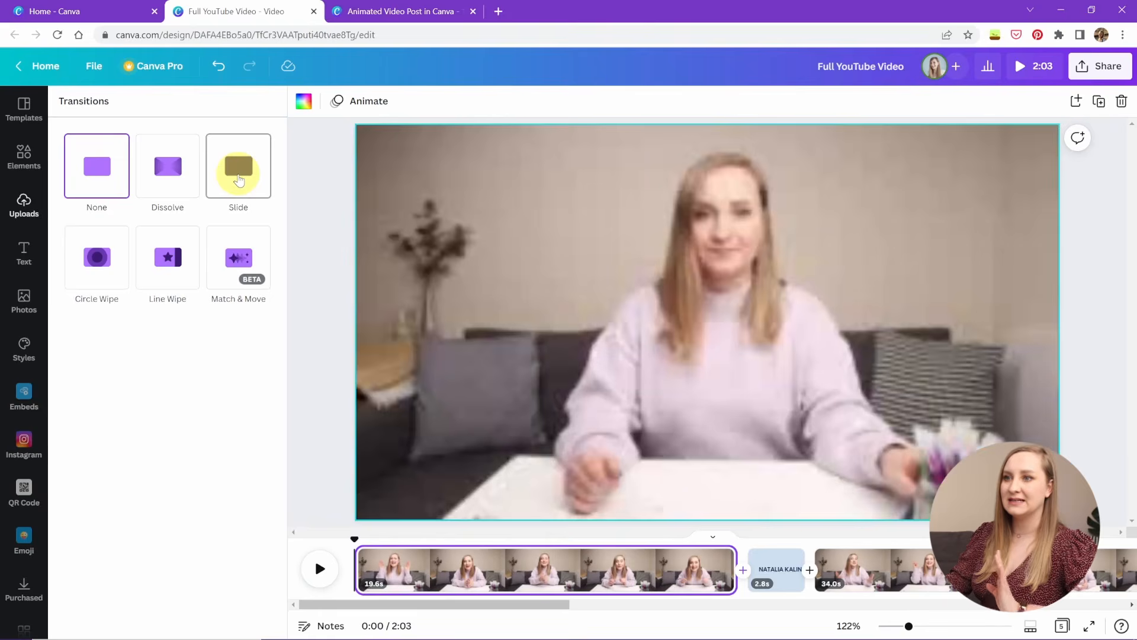
pyautogui.click(238, 172)
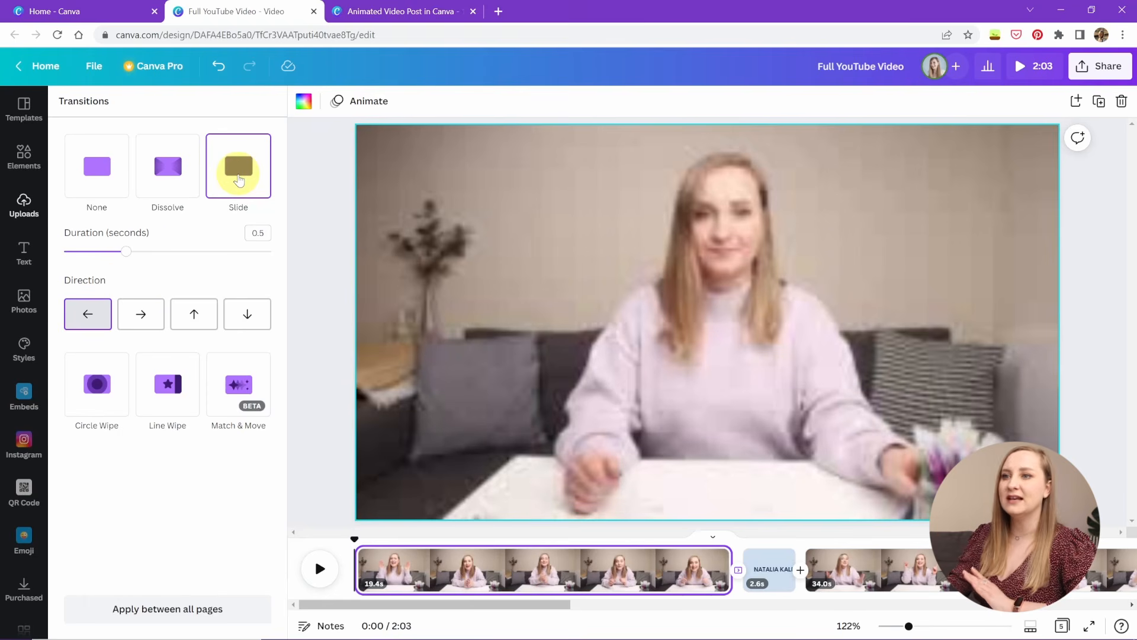
pyautogui.moveTo(127, 253); pyautogui.dragTo(207, 255)
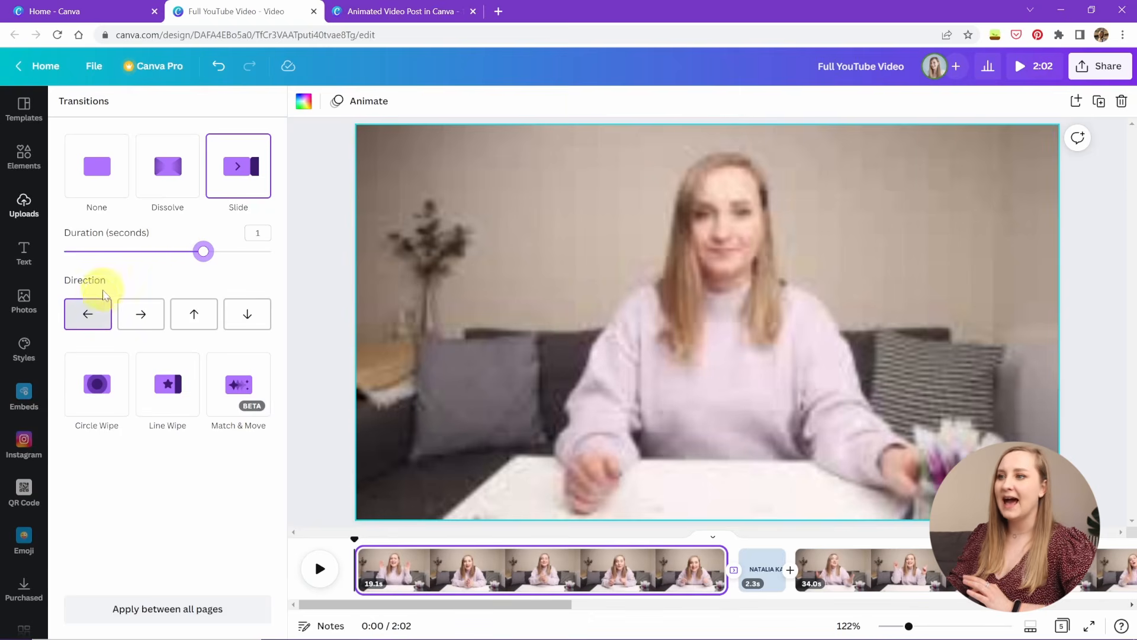
pyautogui.click(87, 313)
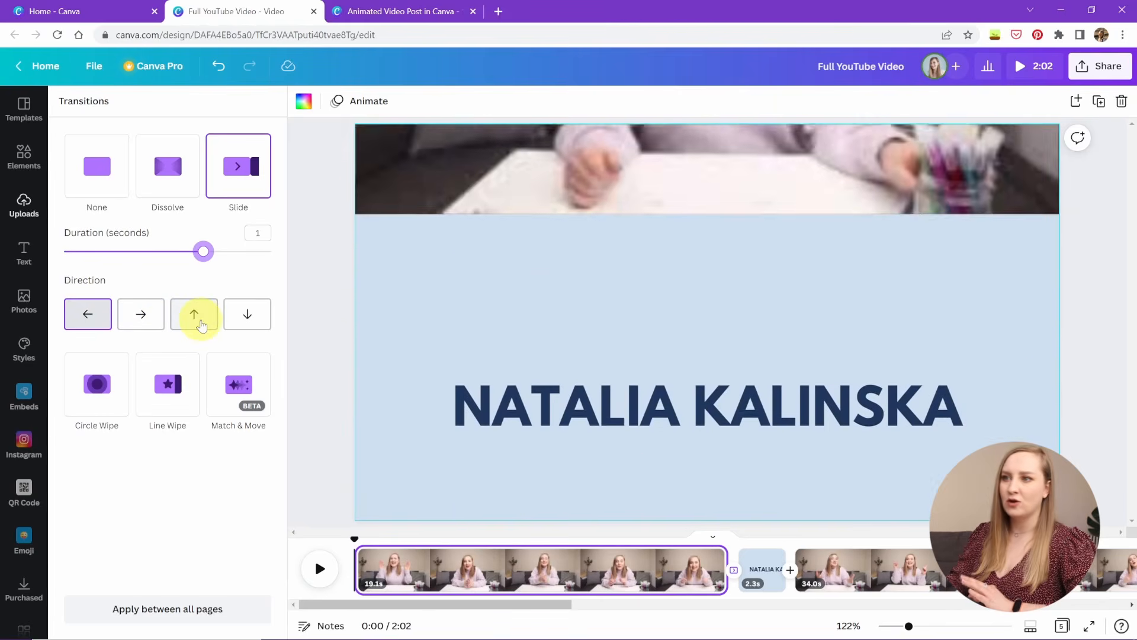
pyautogui.click(200, 323)
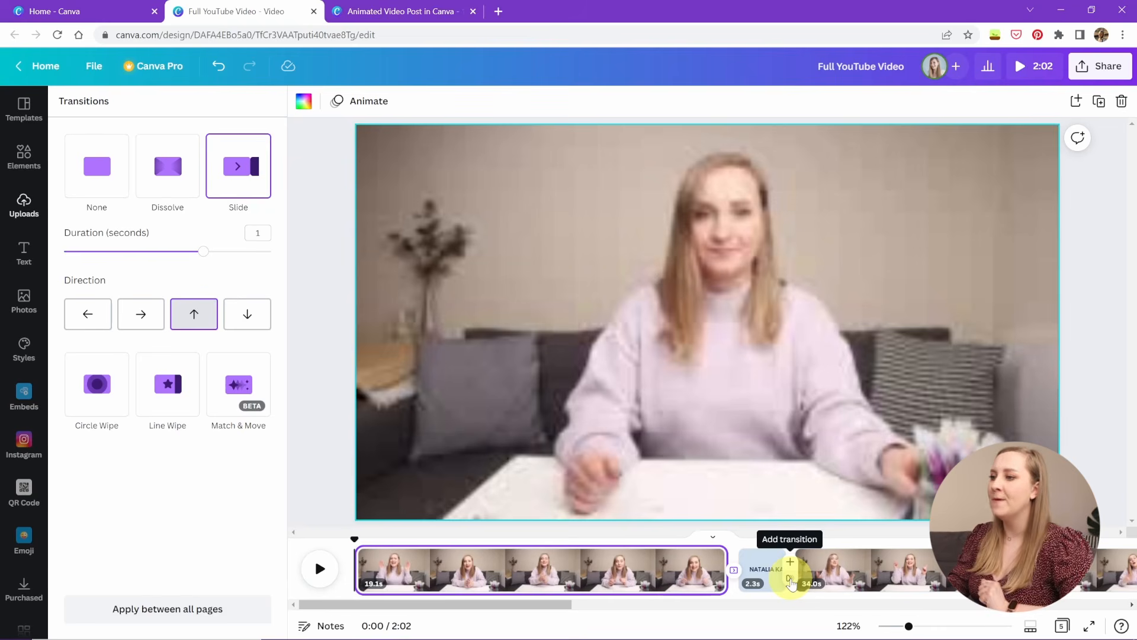
# - Add an upward Slide transition between the intro page and the following clip and lengthen its duration
pyautogui.click(790, 582)
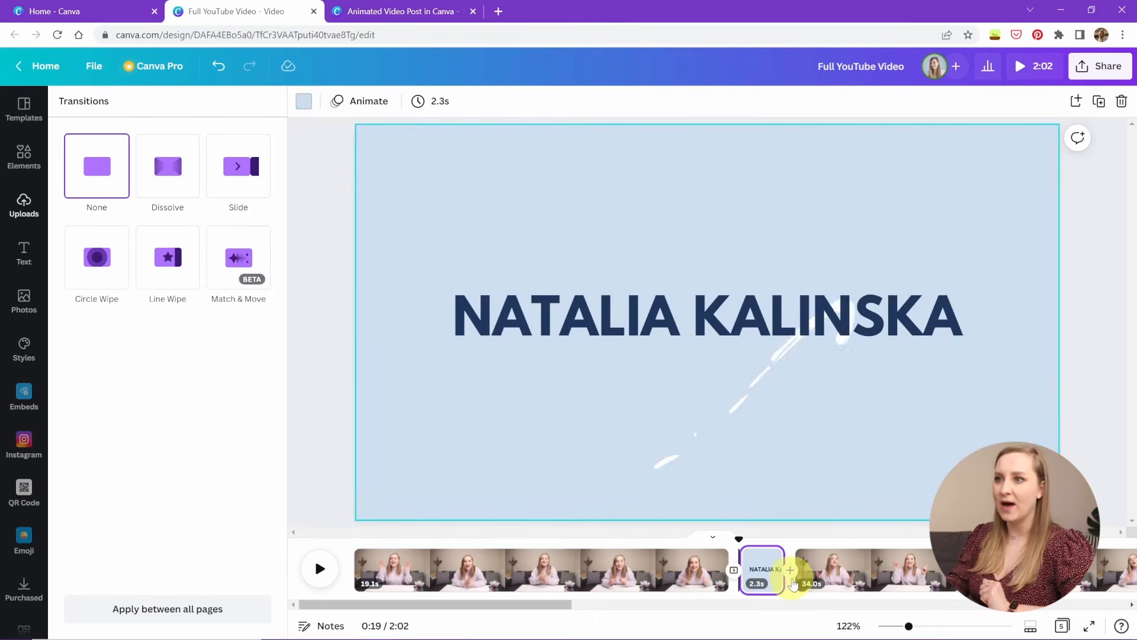
pyautogui.click(241, 186)
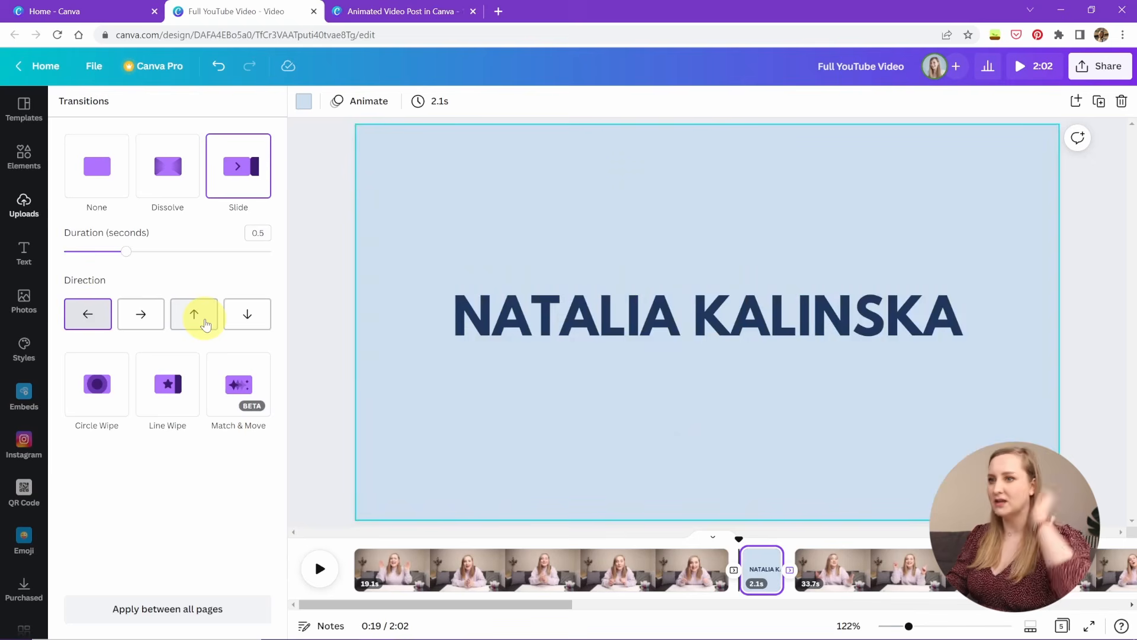
pyautogui.click(205, 325)
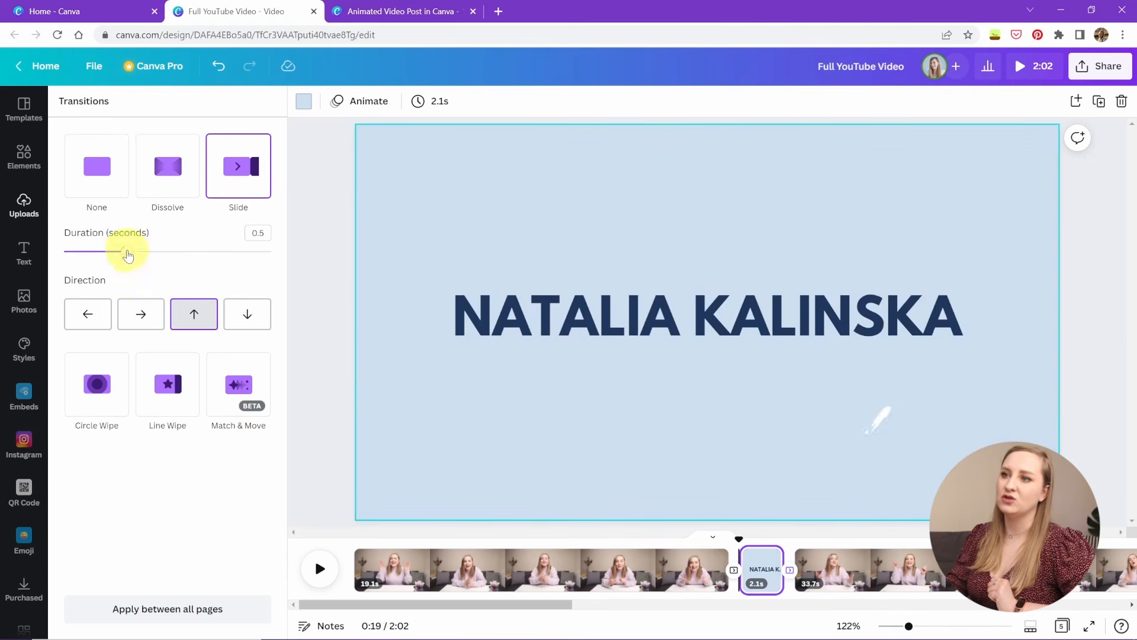
pyautogui.moveTo(127, 251); pyautogui.dragTo(199, 252)
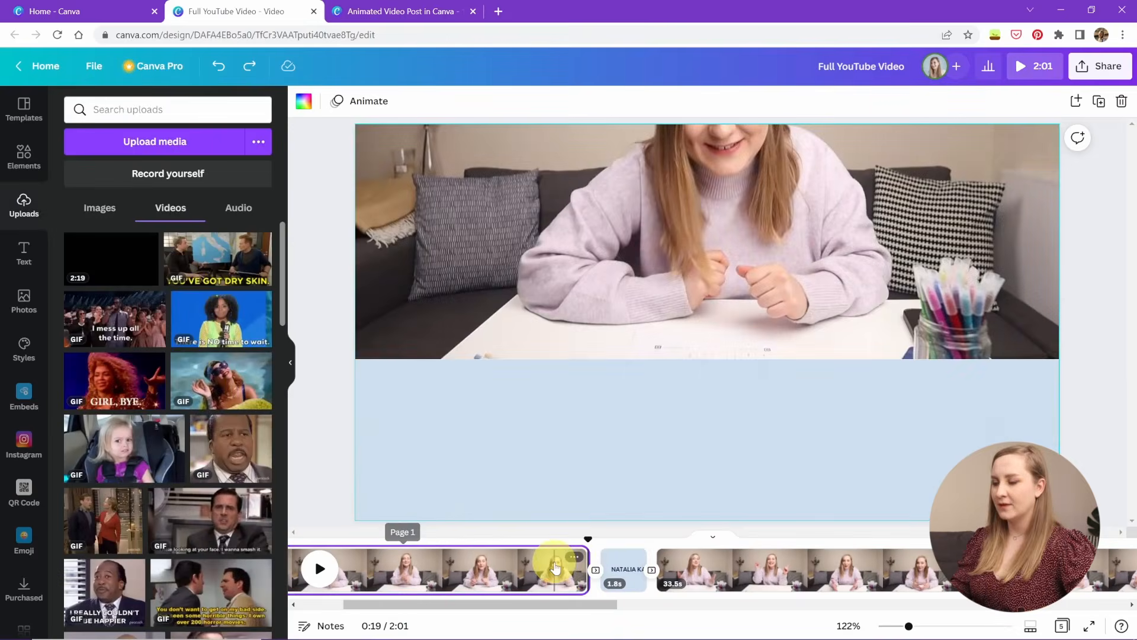
# - Play the video from 0:17 through both transitions around the intro page to check their pace
pyautogui.click(554, 567)
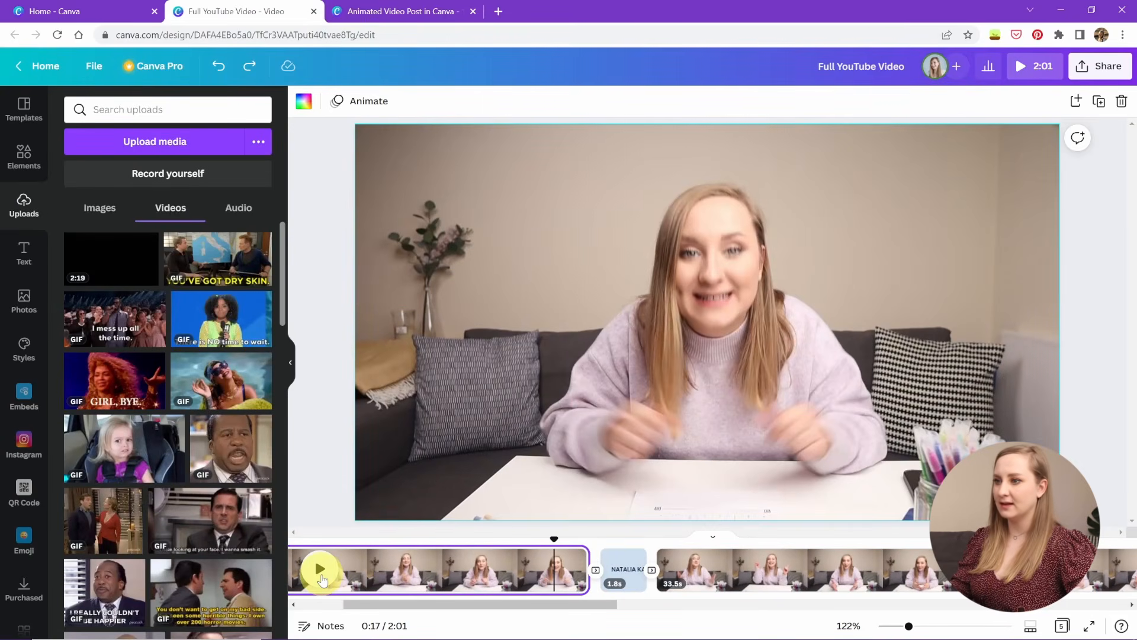
pyautogui.click(321, 574)
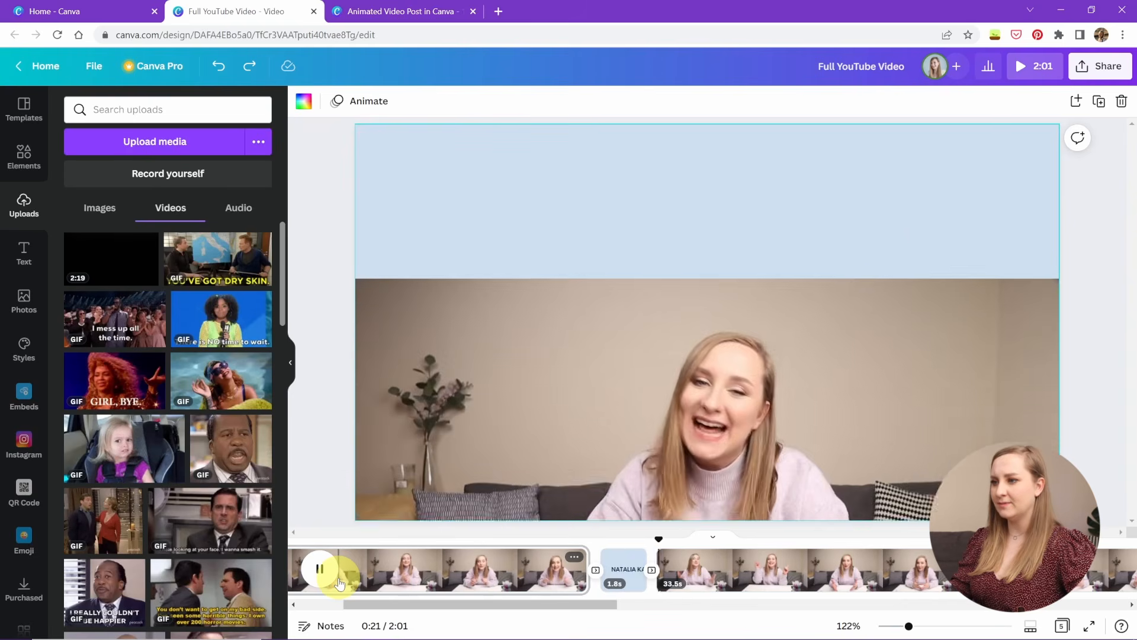
pyautogui.press('space')
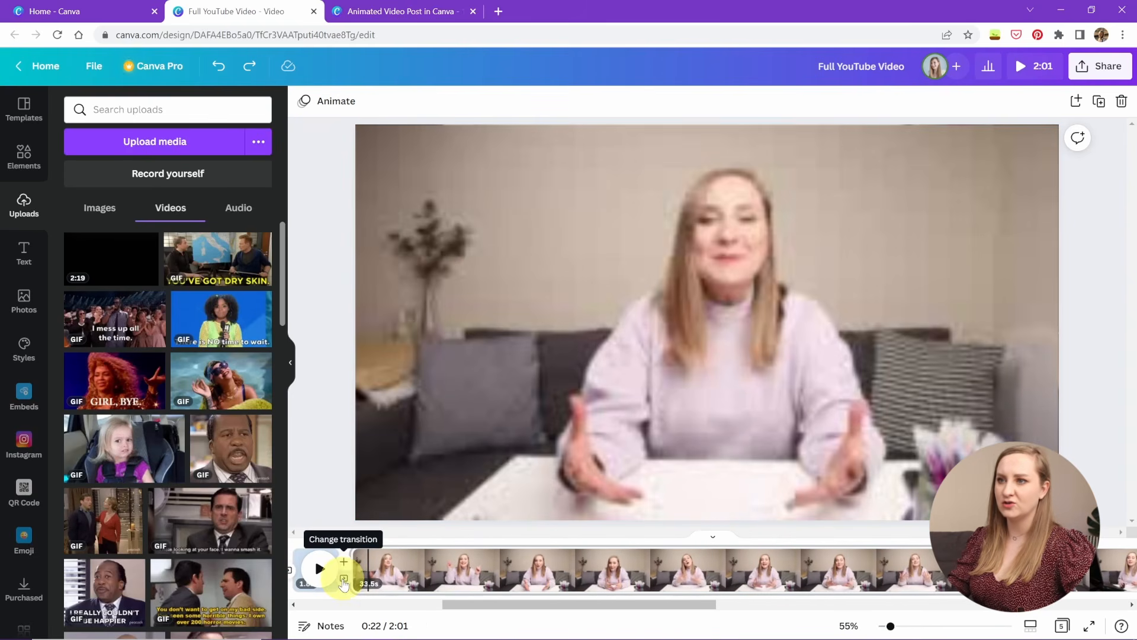
# - Shorten the Slide transitions before and after the intro page to 0.5 seconds each
pyautogui.click(344, 578)
pyautogui.moveTo(198, 264); pyautogui.dragTo(126, 259)
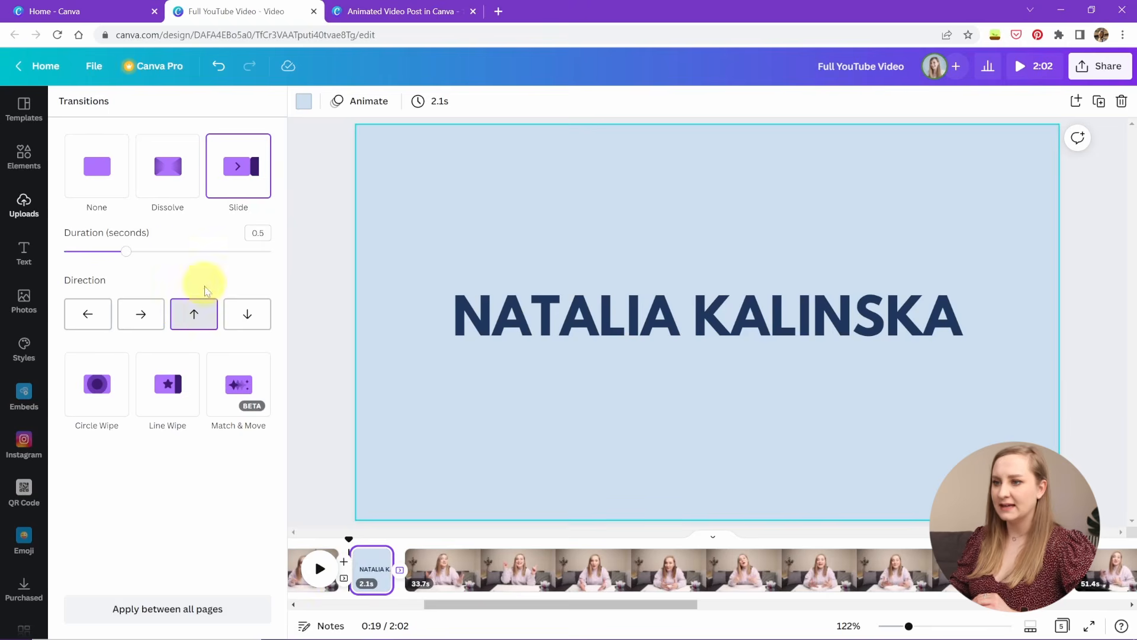
pyautogui.click(344, 579)
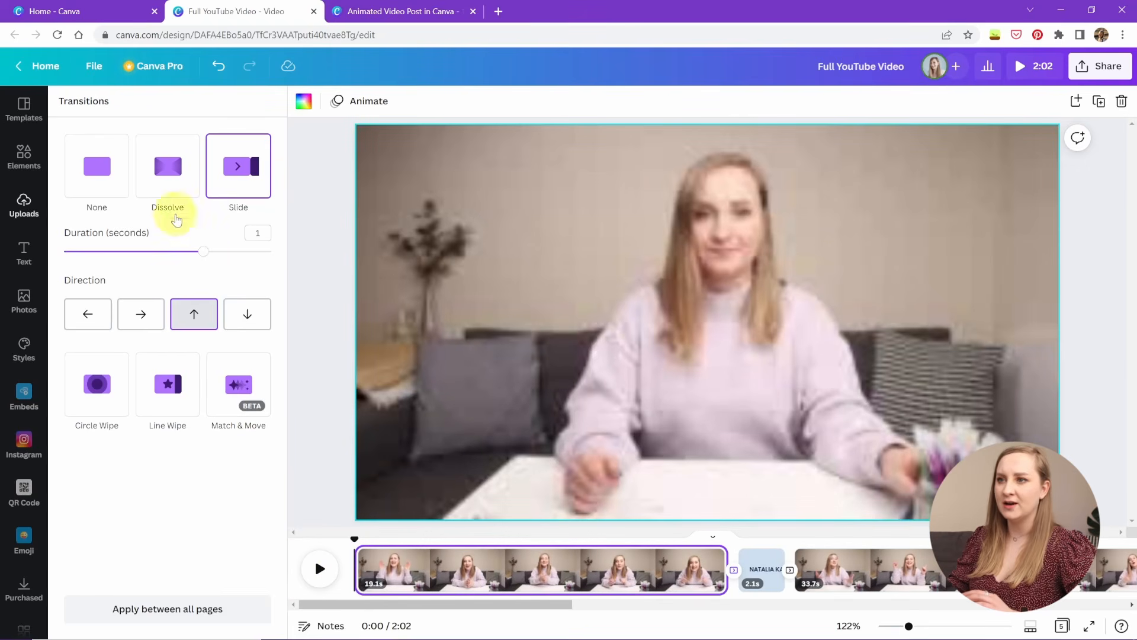
pyautogui.moveTo(203, 251); pyautogui.dragTo(126, 255)
# - Play the video from 0:16 into the intro page to check the shortened transitions
pyautogui.click(670, 570)
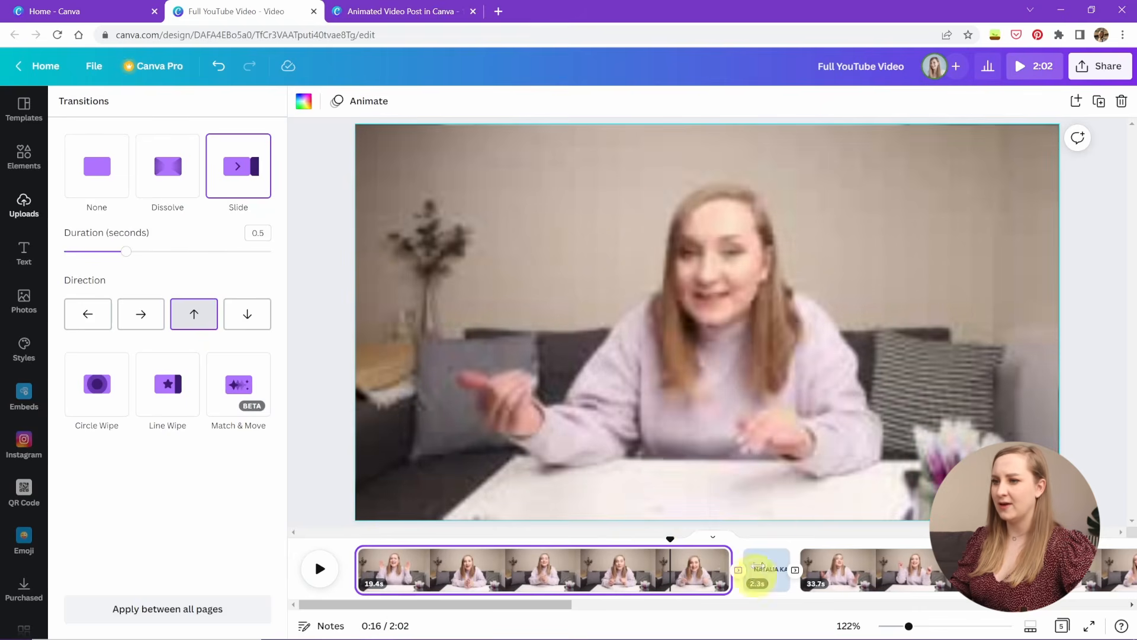
pyautogui.click(321, 576)
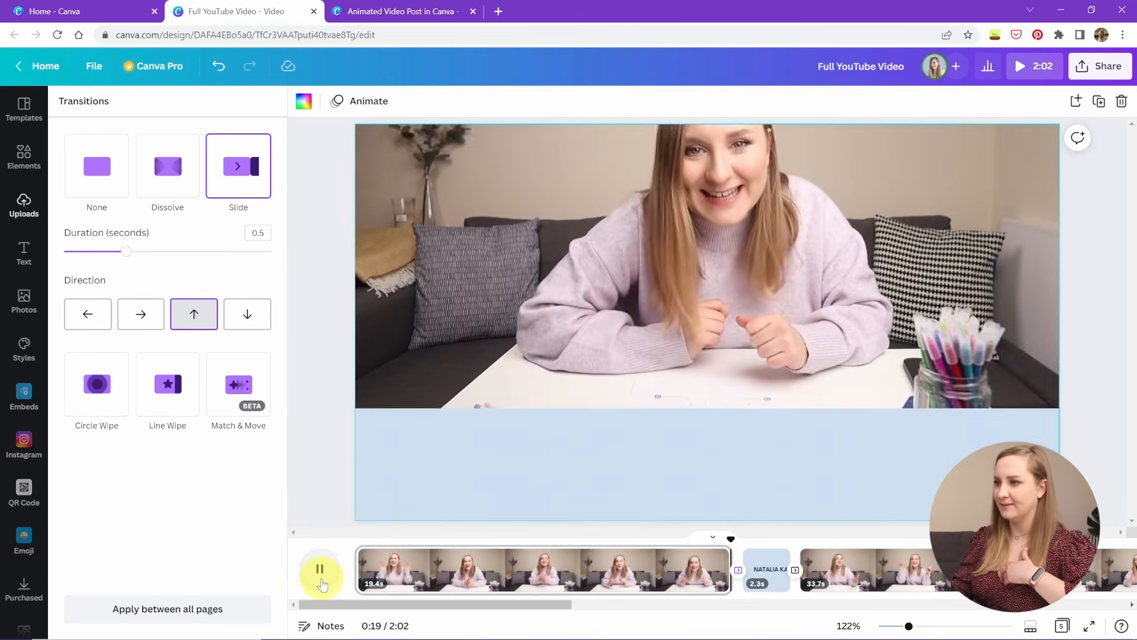
pyautogui.click(589, 626)
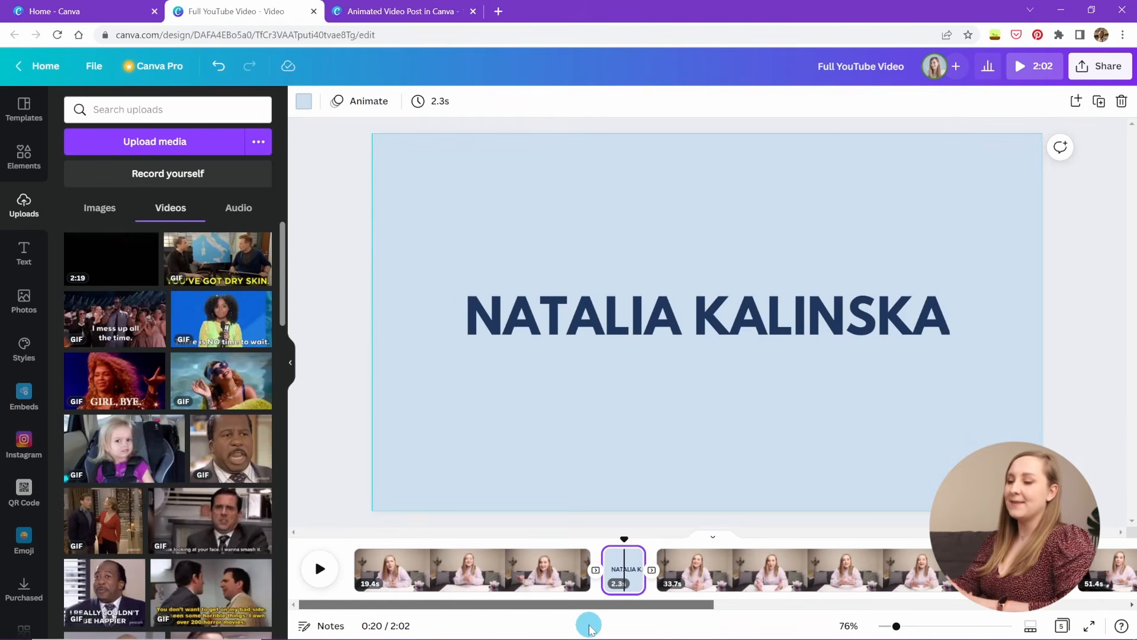
# - Upload the B-Roll video from the desktop and place it on the page of the 51.4-second clip
pyautogui.moveTo(665, 604)
pyautogui.mouseDown()
pyautogui.moveTo(691, 593)
pyautogui.moveTo(709, 602)
pyautogui.mouseUp()
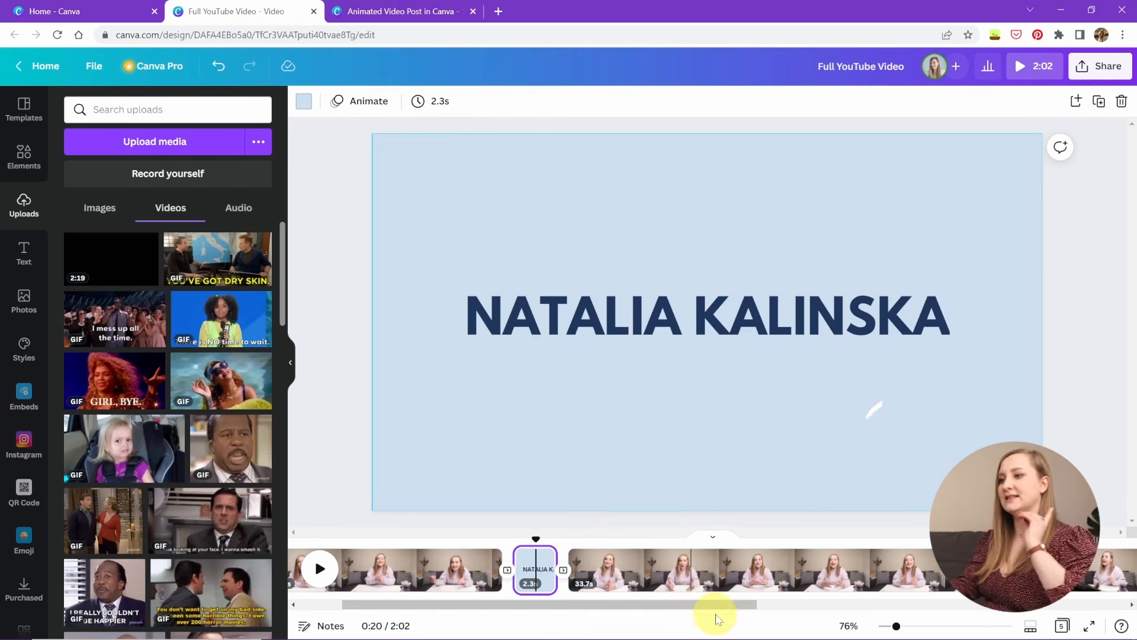
pyautogui.moveTo(671, 604); pyautogui.dragTo(943, 603)
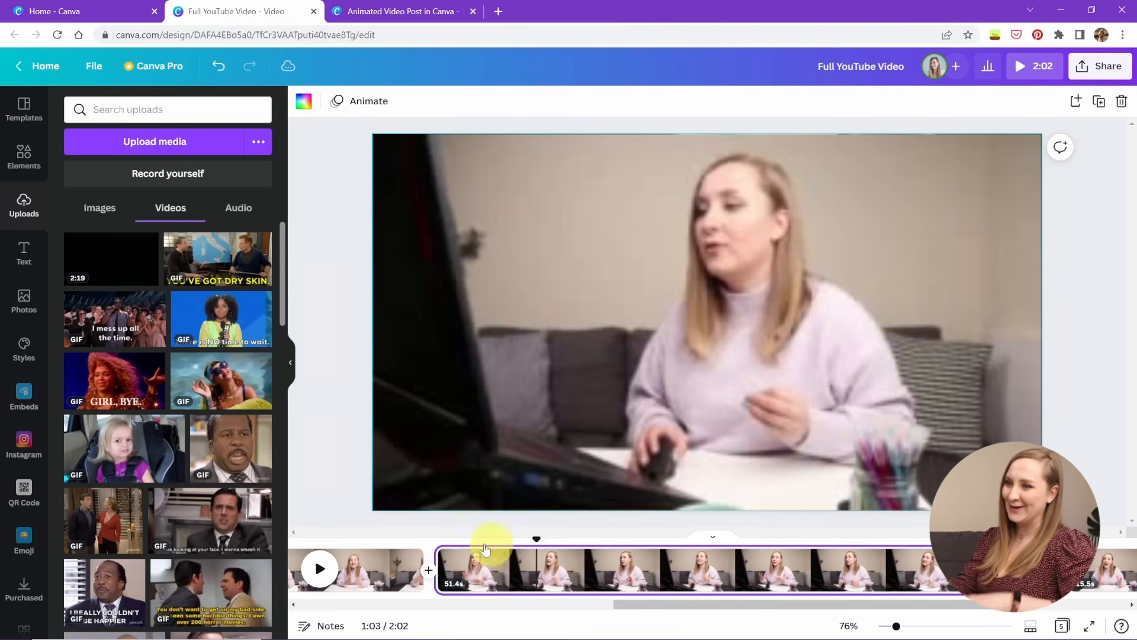
pyautogui.click(494, 554)
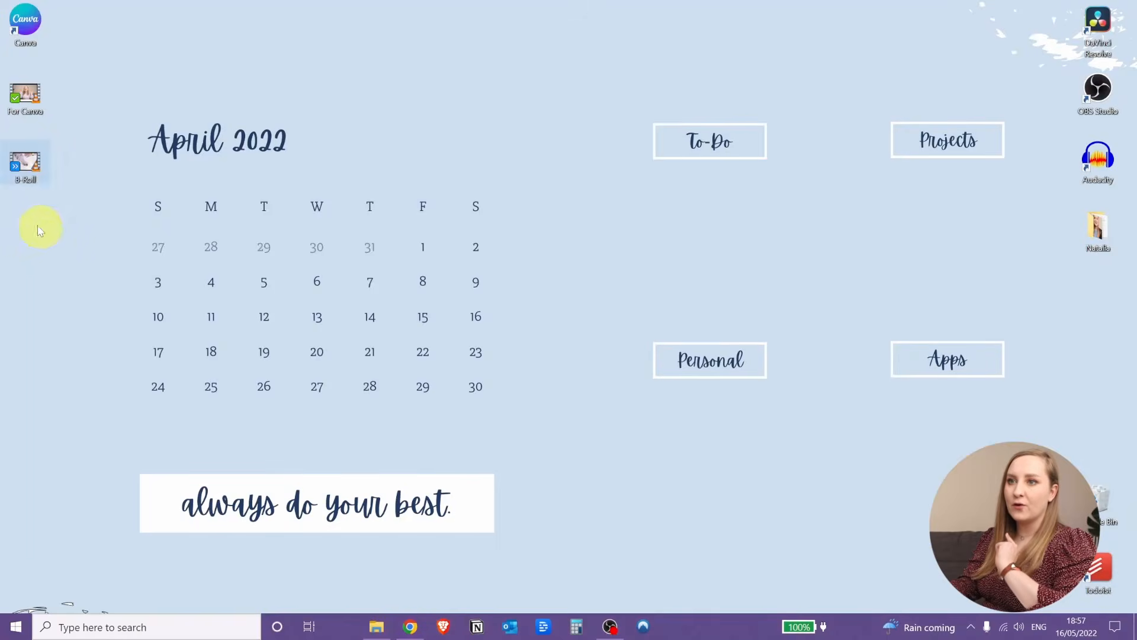
pyautogui.click(33, 177)
pyautogui.moveTo(454, 633); pyautogui.dragTo(560, 356)
# - Mute the sound of the B-Roll video so its volume is 0
pyautogui.click(1020, 104)
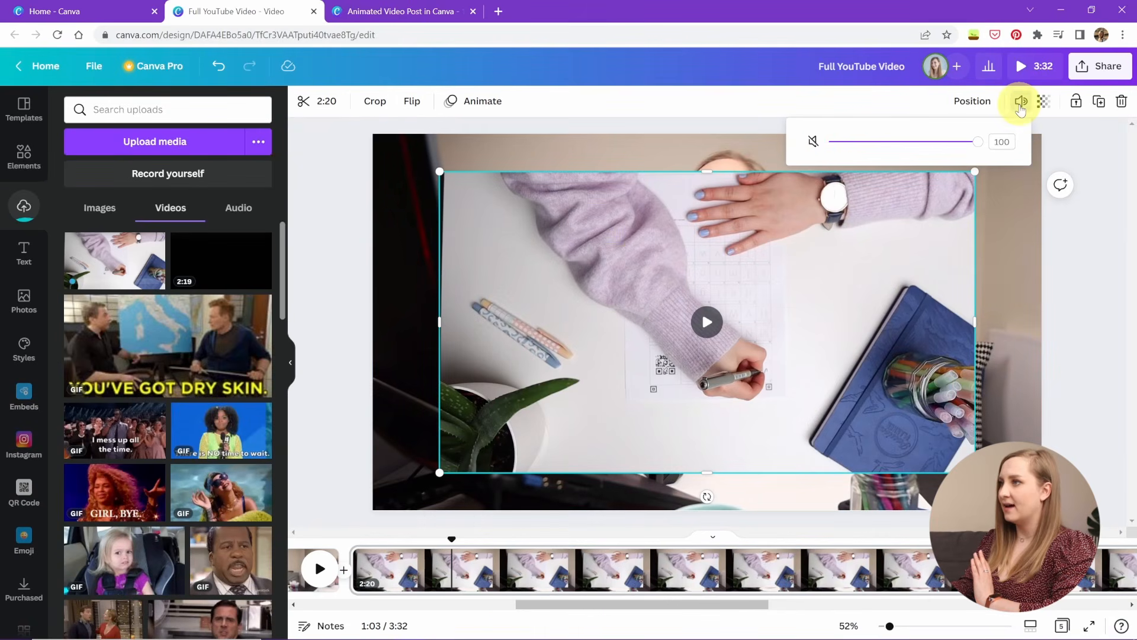
pyautogui.click(813, 144)
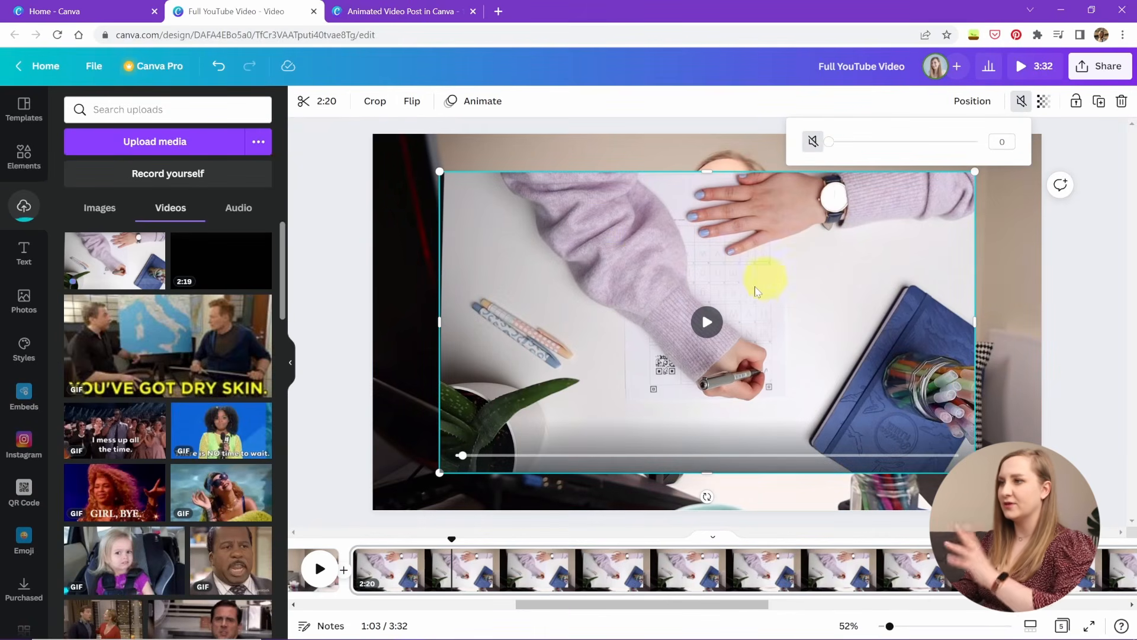
# - Trim the B-Roll video to 51.9 seconds and enlarge it slightly on the page of the 51.4-second clip
pyautogui.click(786, 310)
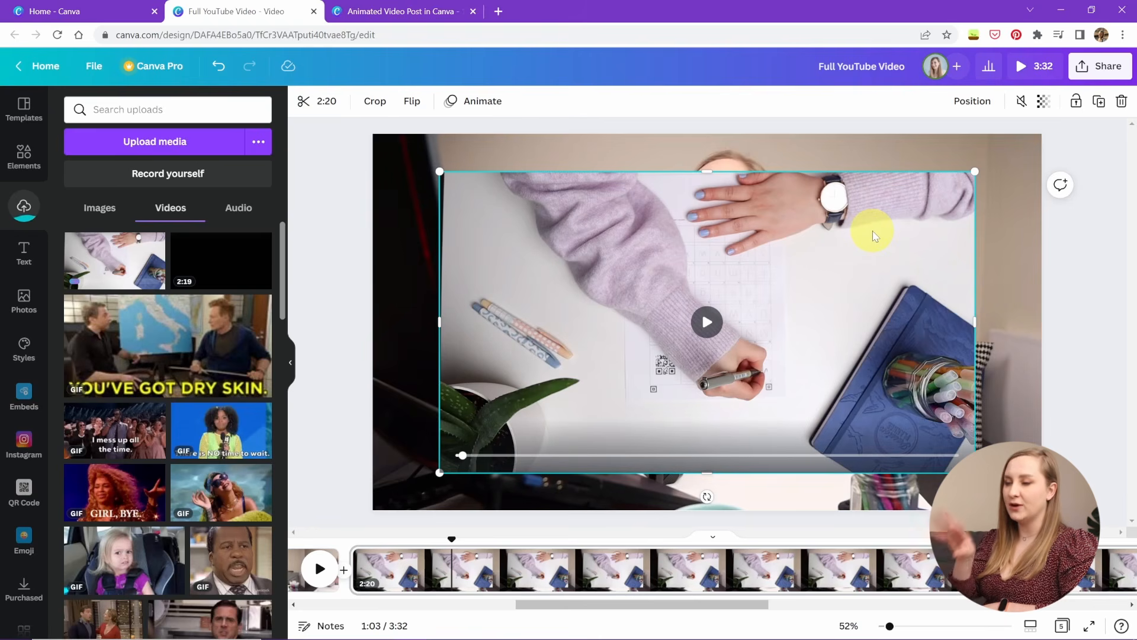
pyautogui.click(323, 107)
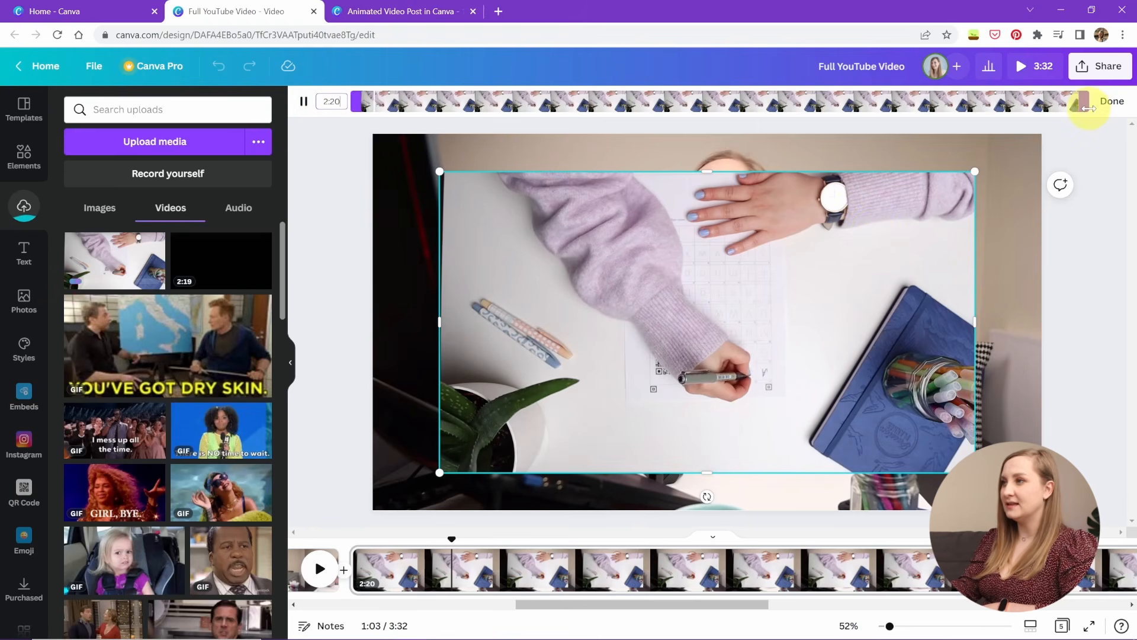
pyautogui.moveTo(1080, 101); pyautogui.dragTo(631, 120)
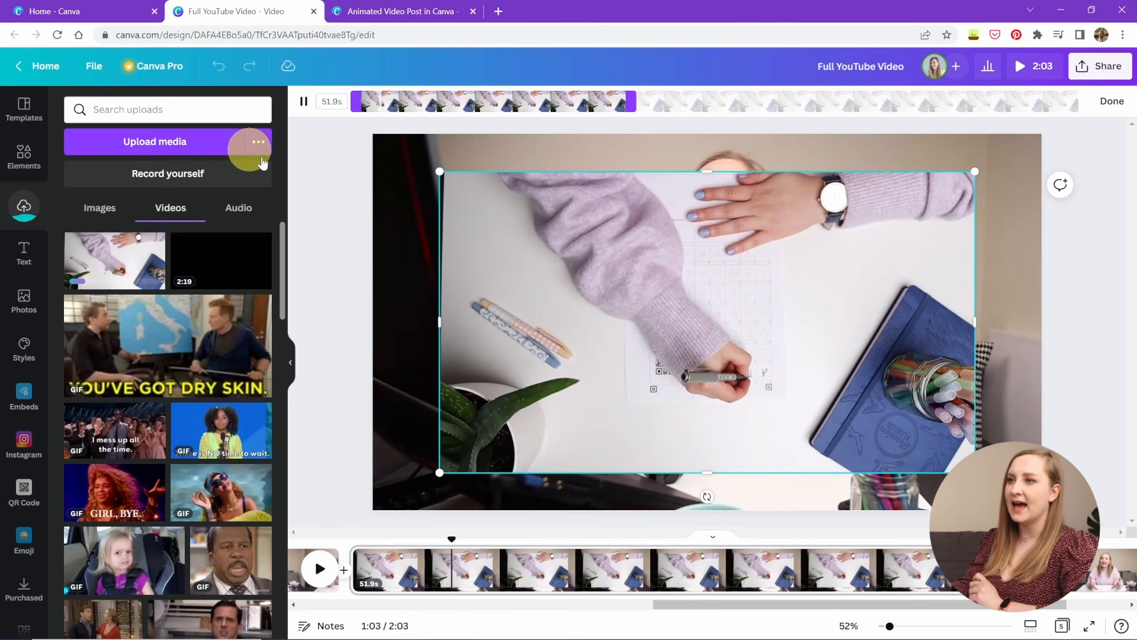
pyautogui.moveTo(439, 171); pyautogui.dragTo(393, 178)
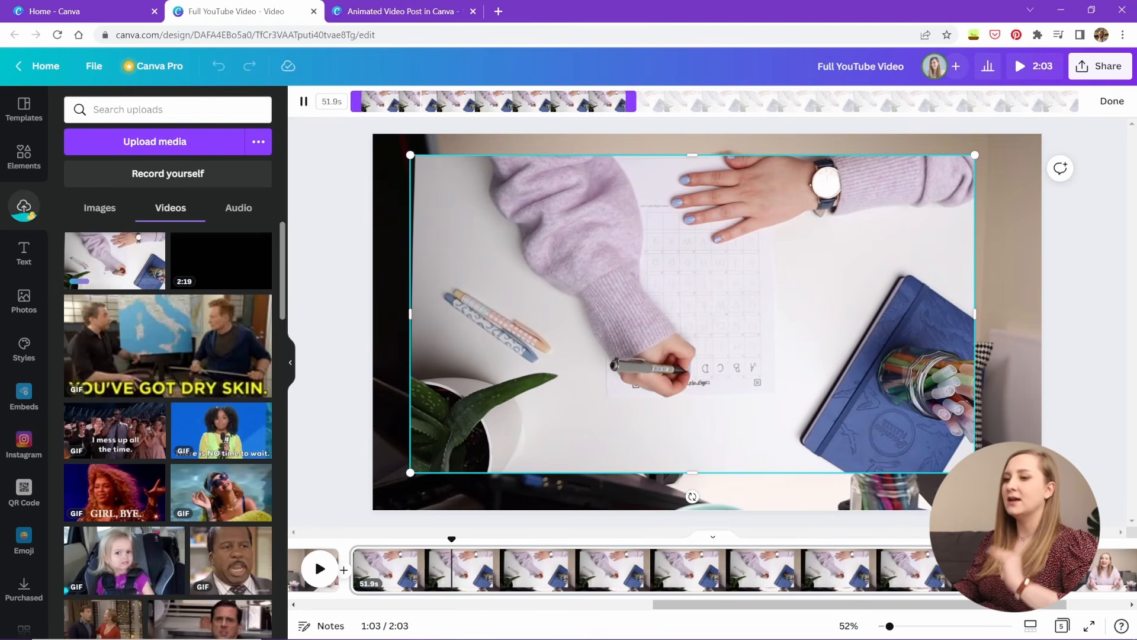
# - Remove the B-Roll video from the page and split the 51.4-second clip into 3.7, 8.8 and 38.9-second pages
pyautogui.click(859, 337)
pyautogui.click(1003, 263)
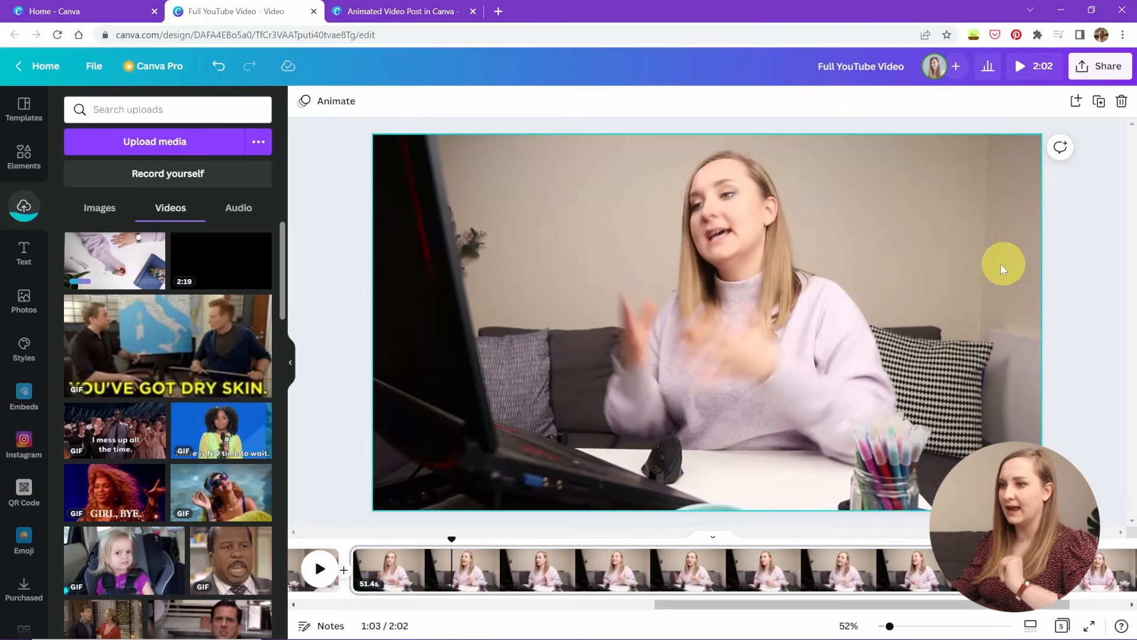
pyautogui.click(582, 556)
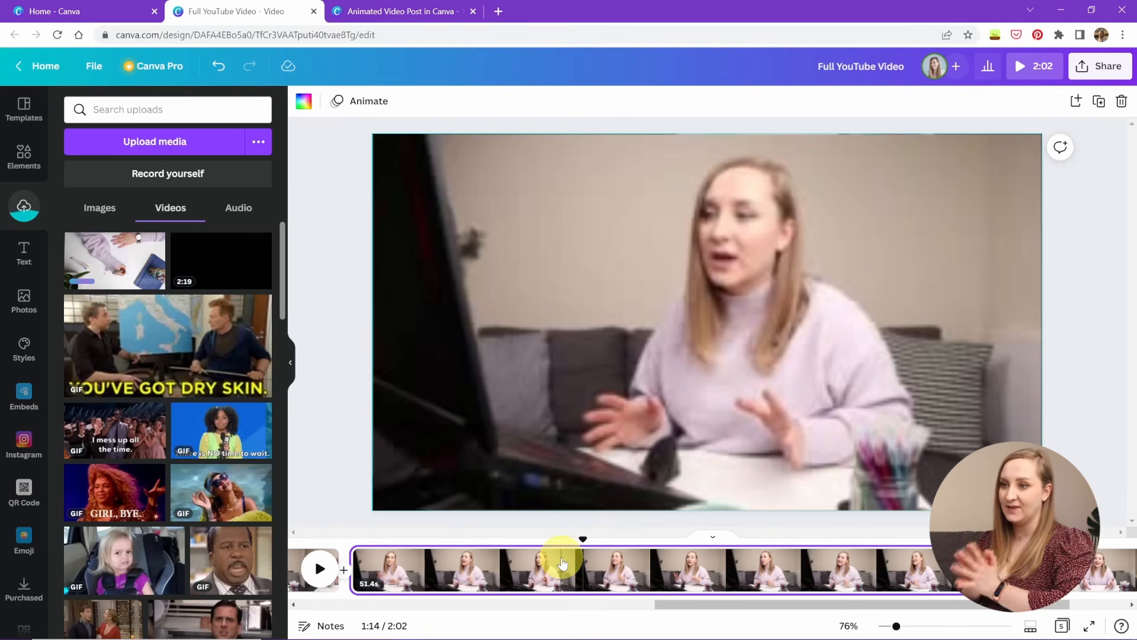
pyautogui.click(364, 570)
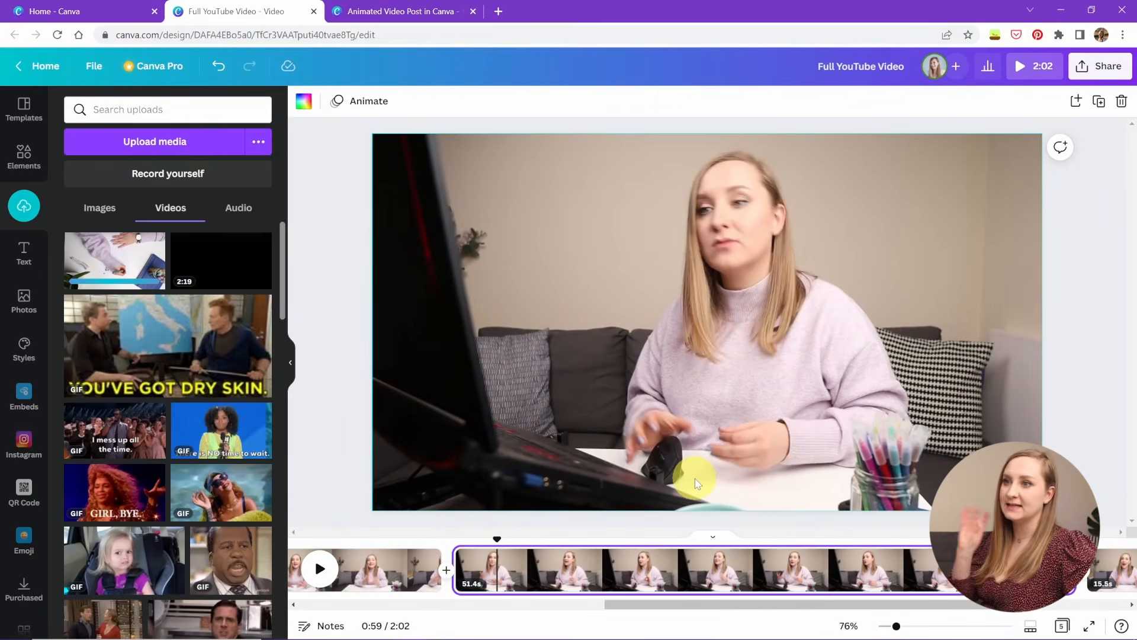
pyautogui.press('s')
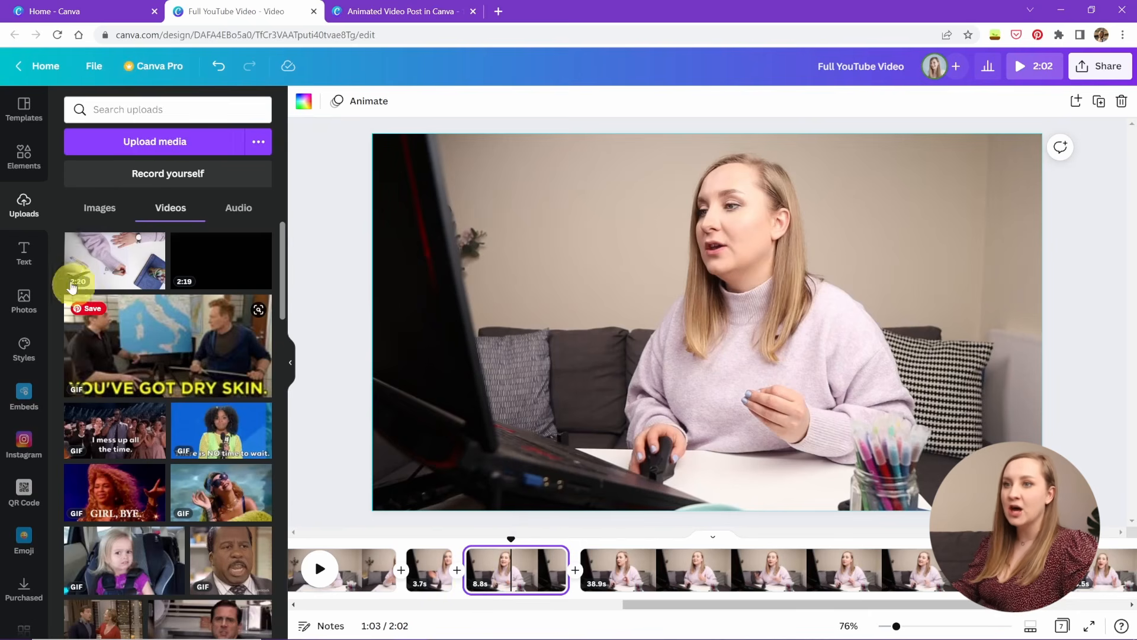
# - Place the uploaded B-Roll video on the 8.8-second page and mute its sound to volume 0
pyautogui.moveTo(77, 285); pyautogui.dragTo(577, 241)
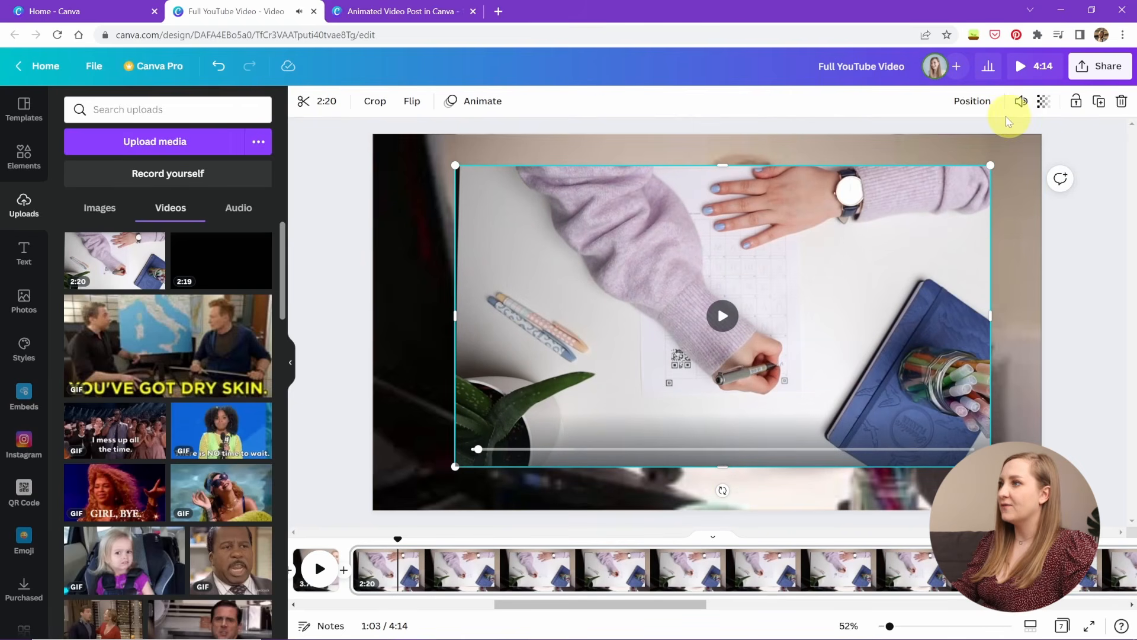
pyautogui.click(1021, 100)
pyautogui.click(816, 141)
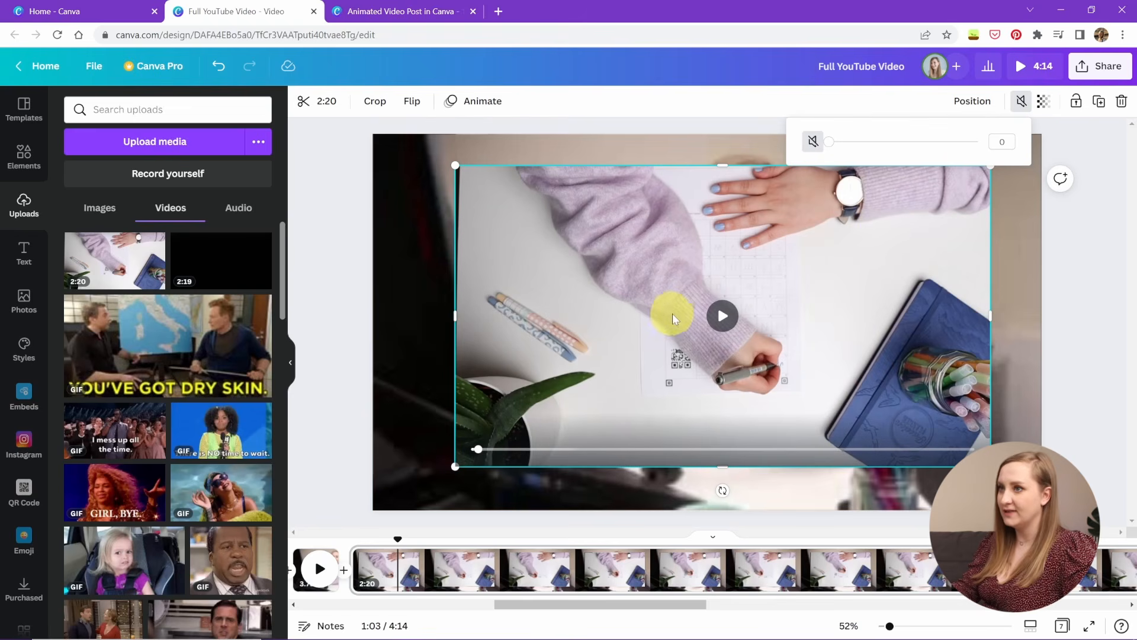
# - Trim the start of the B-Roll video and set its duration to 8.8 seconds to match the page
pyautogui.click(320, 111)
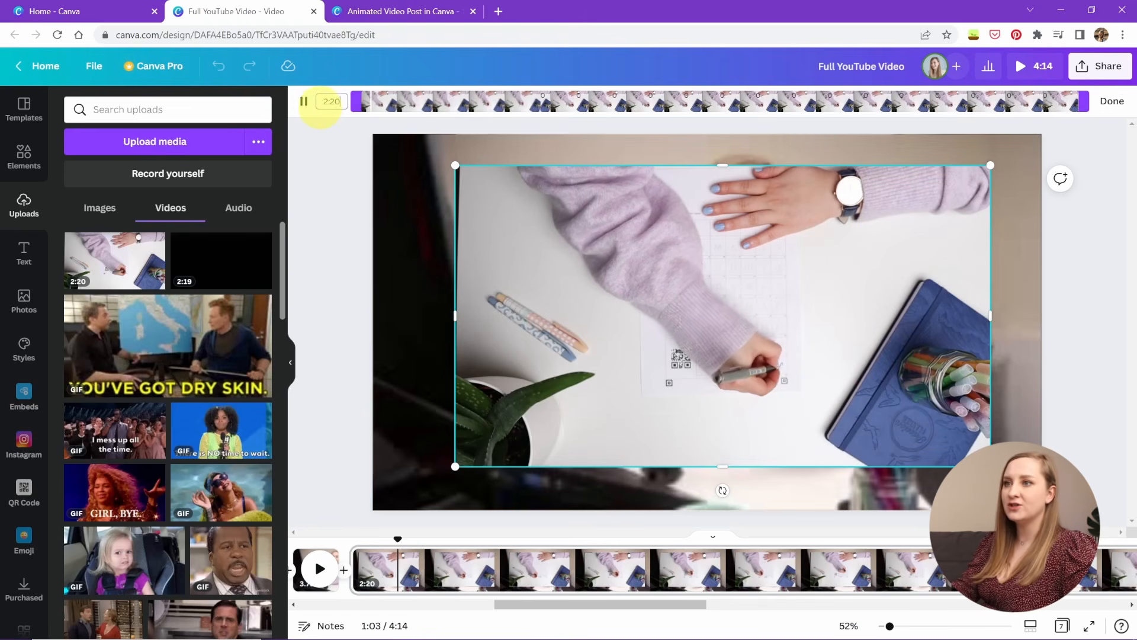
pyautogui.moveTo(362, 102); pyautogui.dragTo(483, 106)
pyautogui.doubleClick(333, 101)
pyautogui.write('8.8')
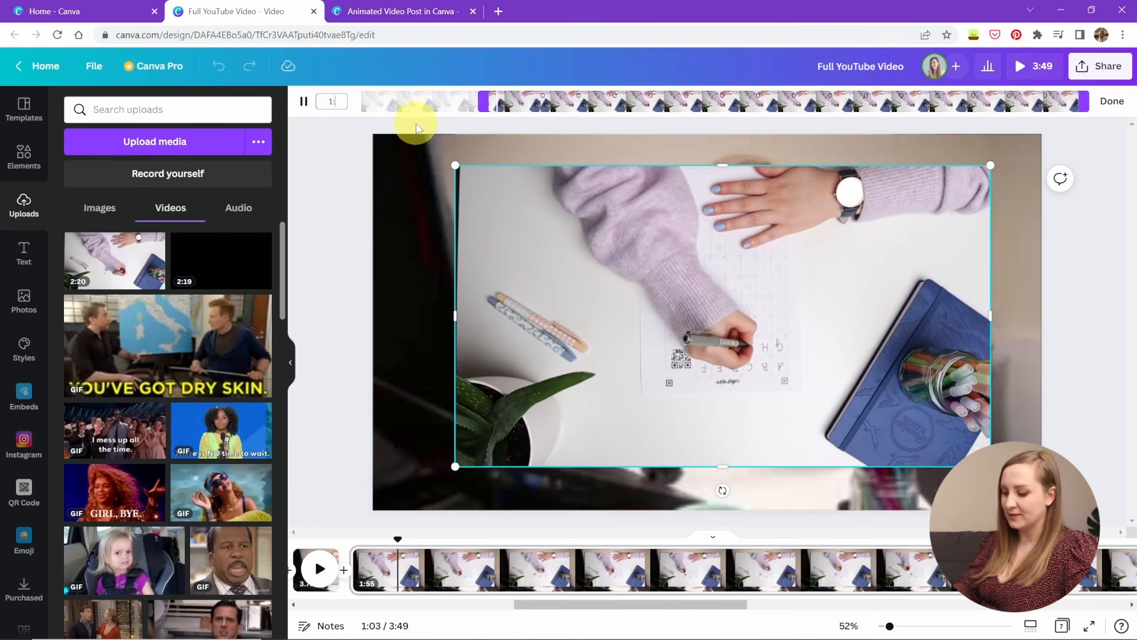
pyautogui.press('Return')
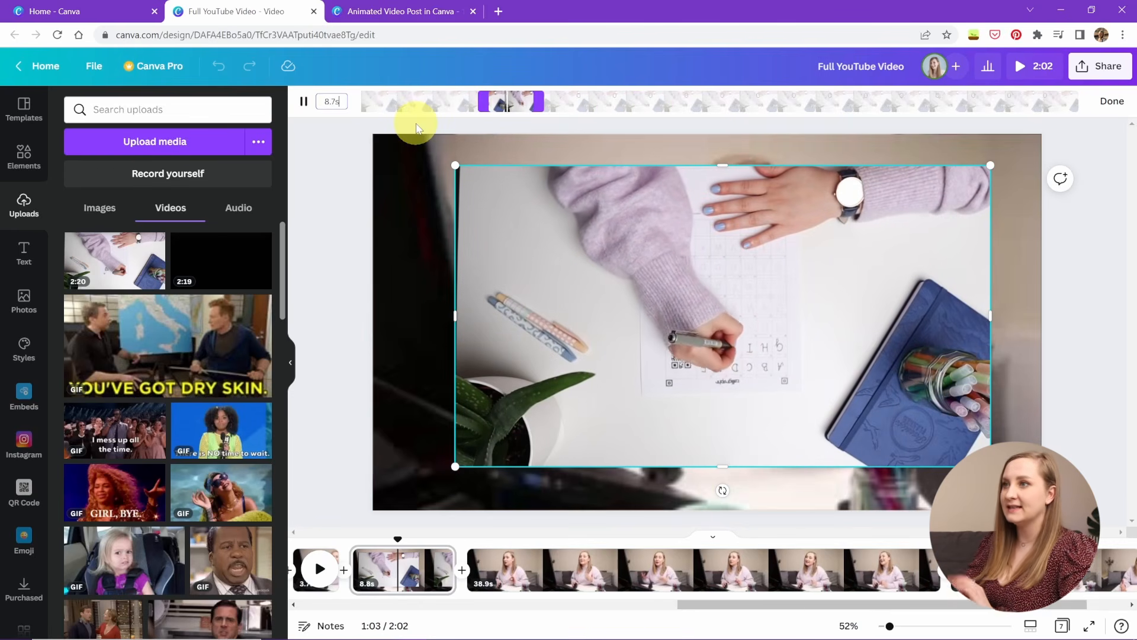
pyautogui.click(330, 101)
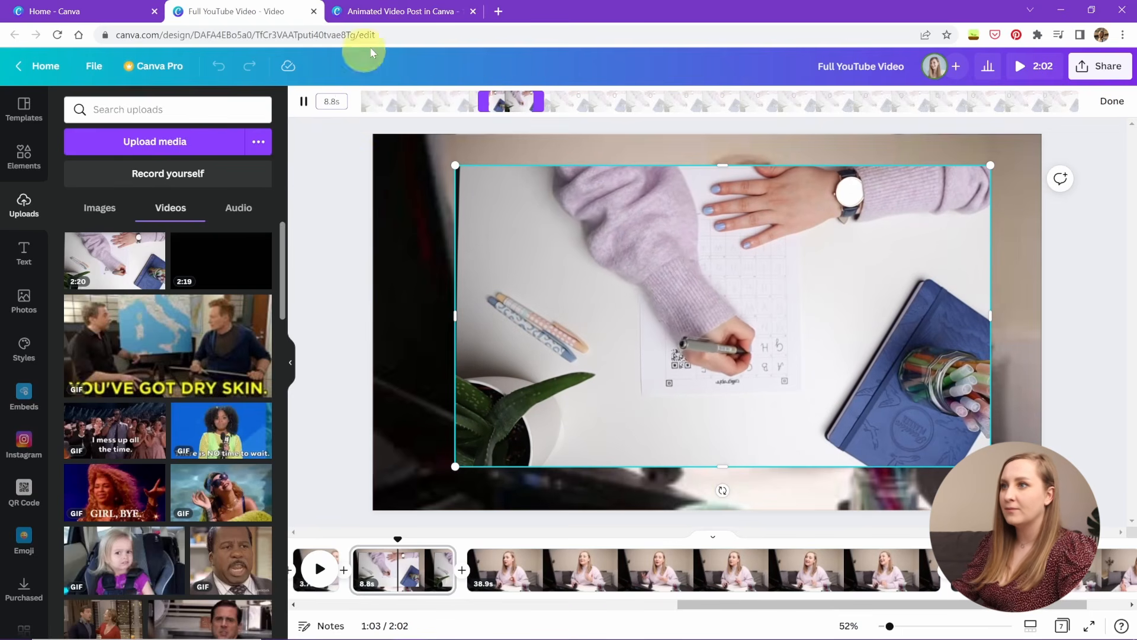
# - Shift the 8.8-second trim selection to a later part of the B-Roll footage and apply the trim
pyautogui.moveTo(512, 101); pyautogui.dragTo(605, 101)
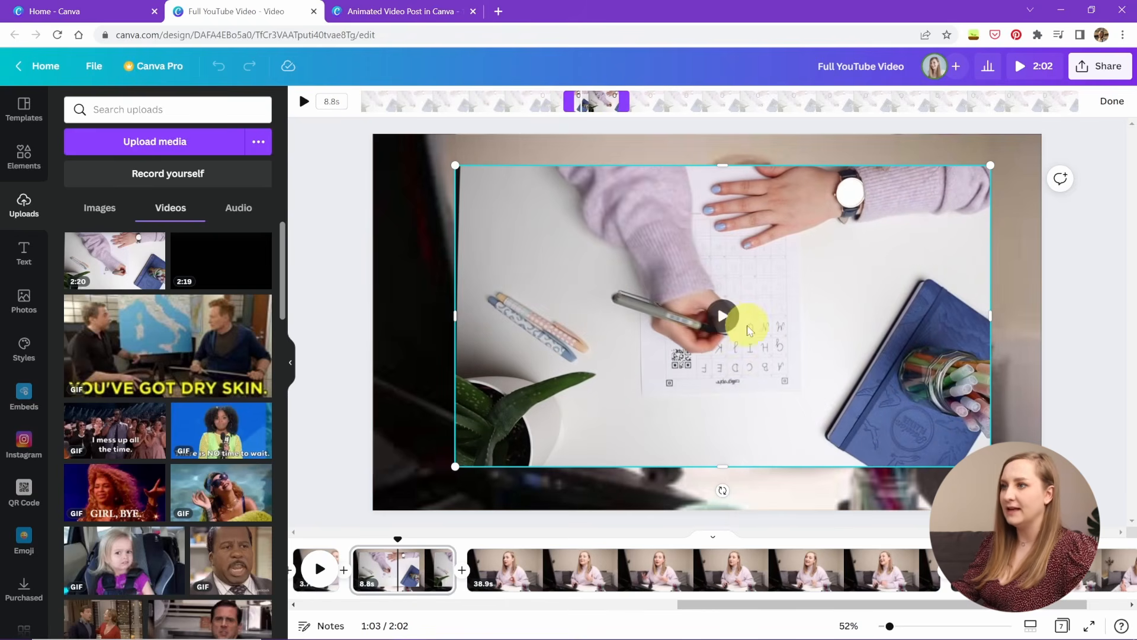
pyautogui.click(727, 325)
pyautogui.click(1109, 100)
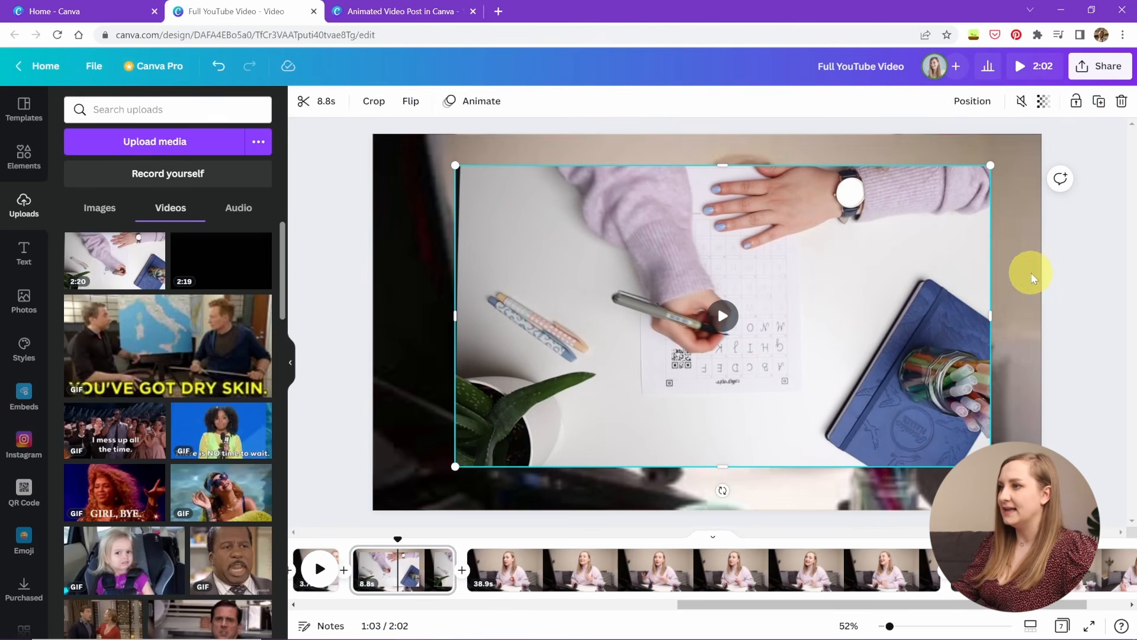
# - Try lowering the volume of the background talking clip to 23, and return it to full volume
pyautogui.click(1043, 102)
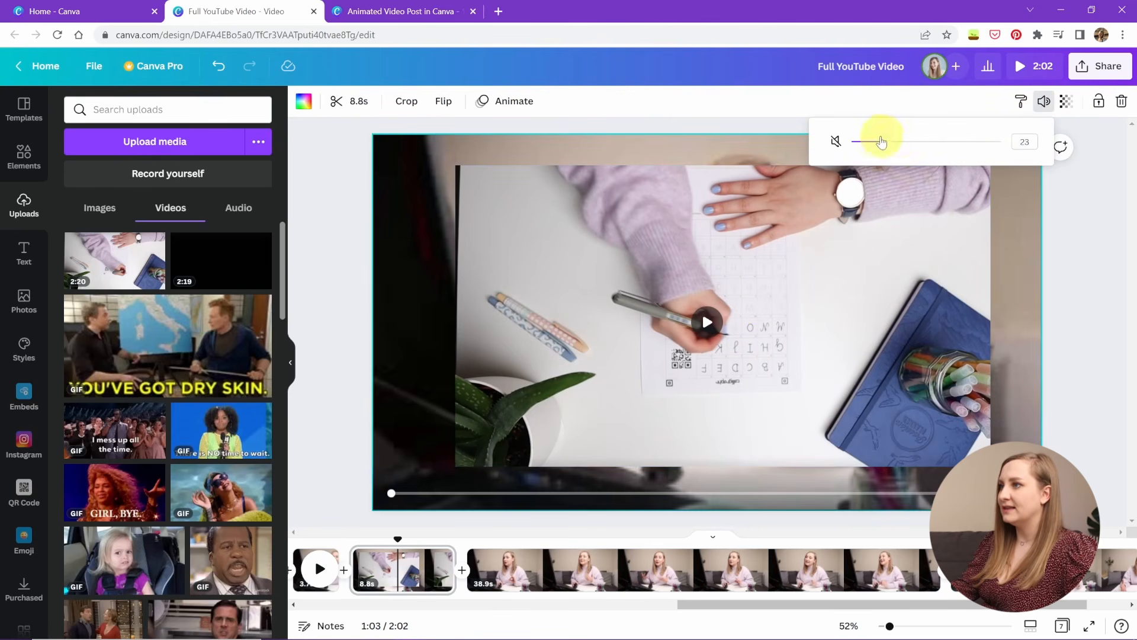
pyautogui.moveTo(885, 142); pyautogui.dragTo(1000, 142)
pyautogui.click(1007, 166)
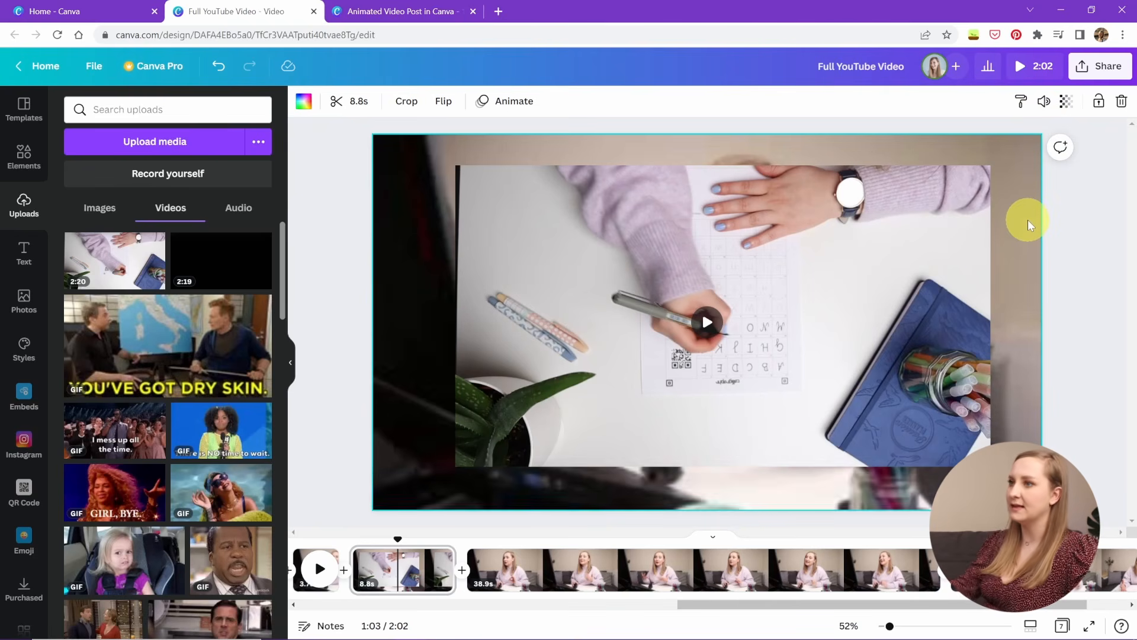
# - Enlarge and reposition the B-Roll video so it covers the whole page
pyautogui.click(600, 255)
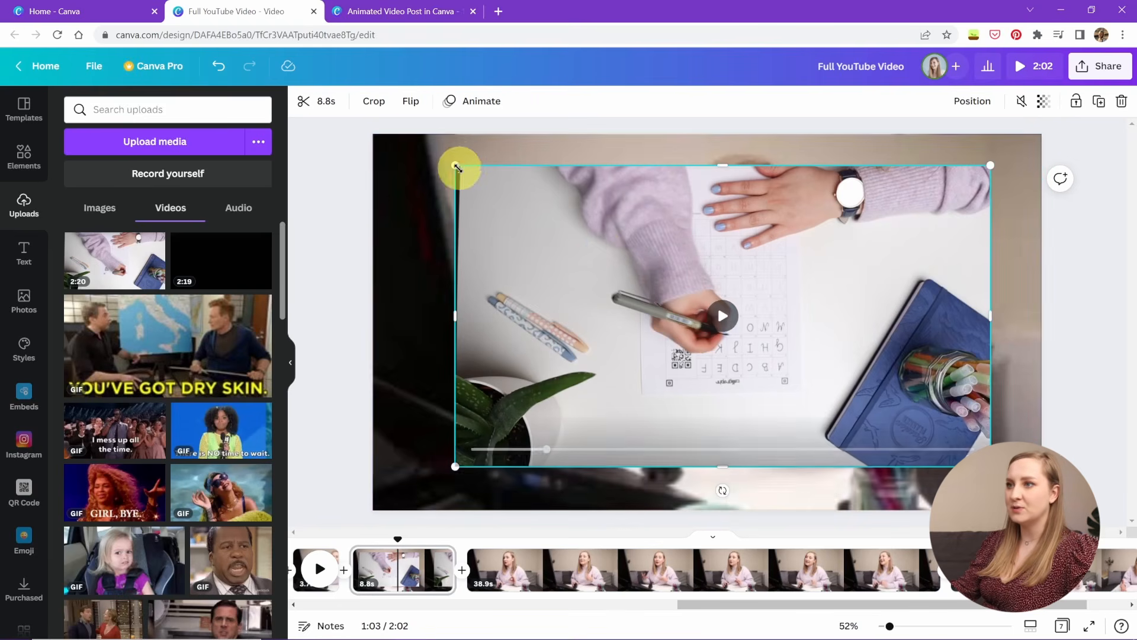
pyautogui.moveTo(456, 168); pyautogui.dragTo(325, 143)
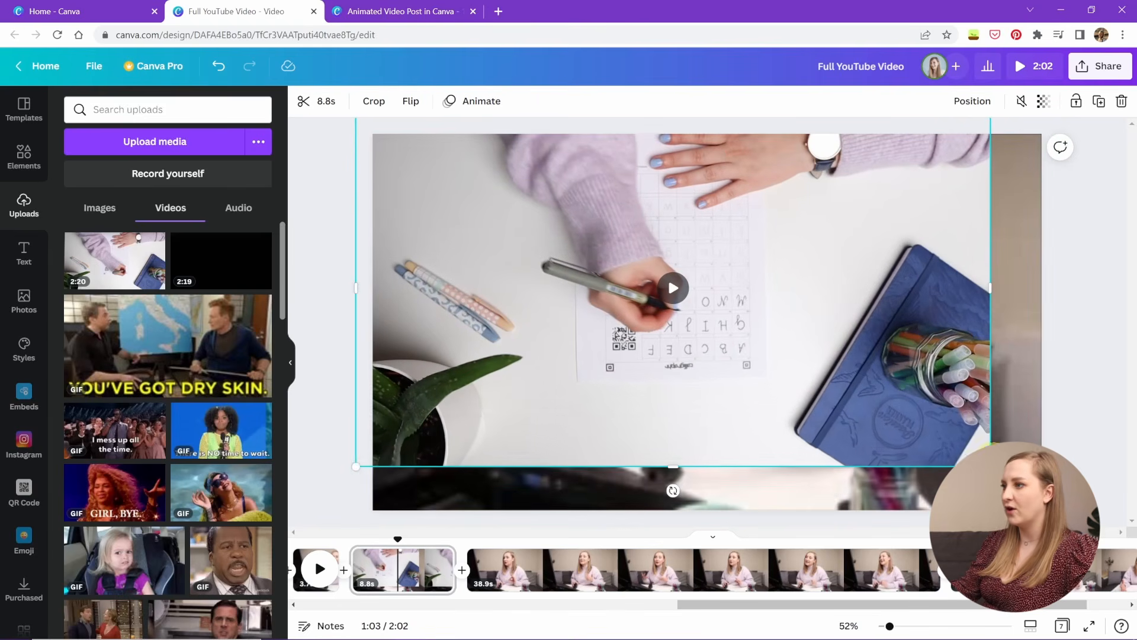
pyautogui.moveTo(990, 467); pyautogui.dragTo(1073, 513)
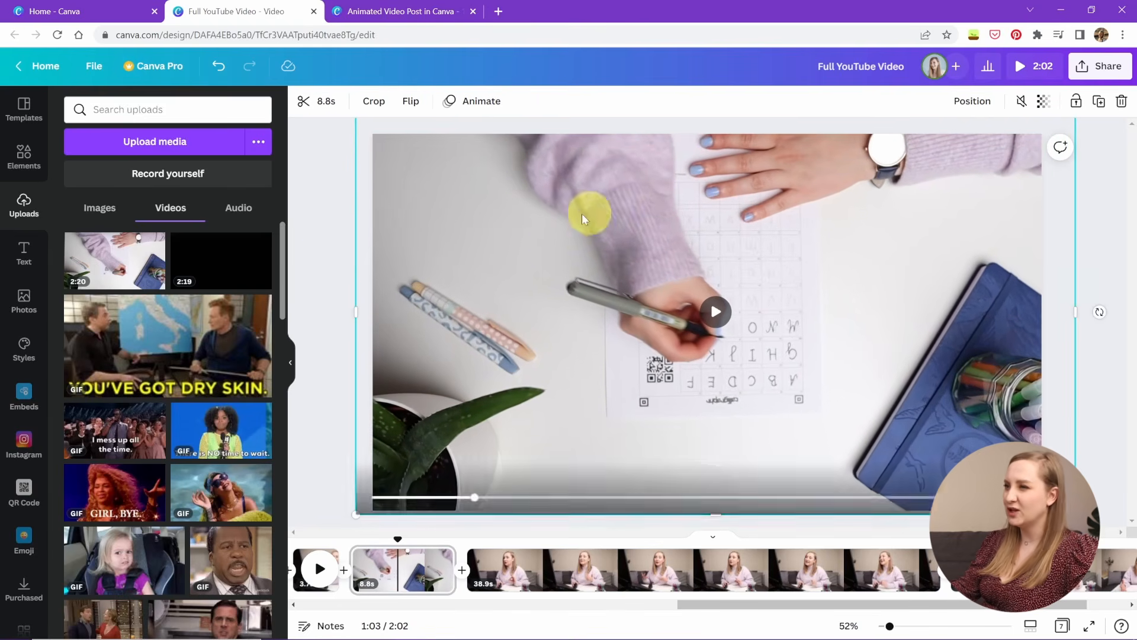
pyautogui.moveTo(655, 208)
pyautogui.mouseDown()
pyautogui.moveTo(660, 222)
pyautogui.moveTo(660, 208)
pyautogui.mouseUp()
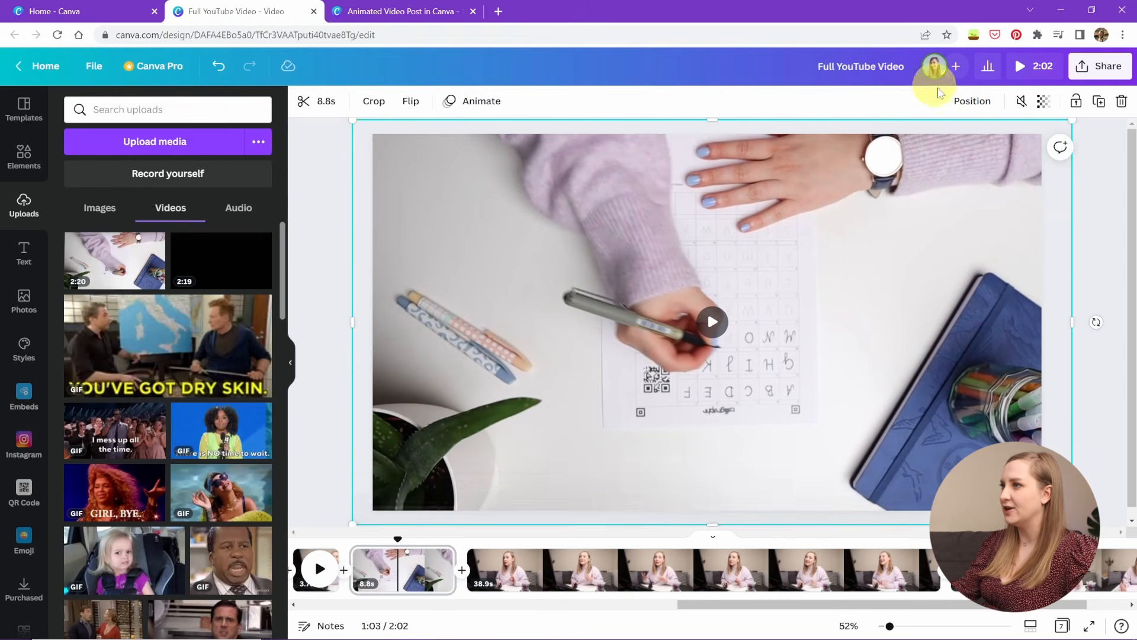
# - Align the B-Roll video to the centre of the page and lock it in place
pyautogui.click(992, 103)
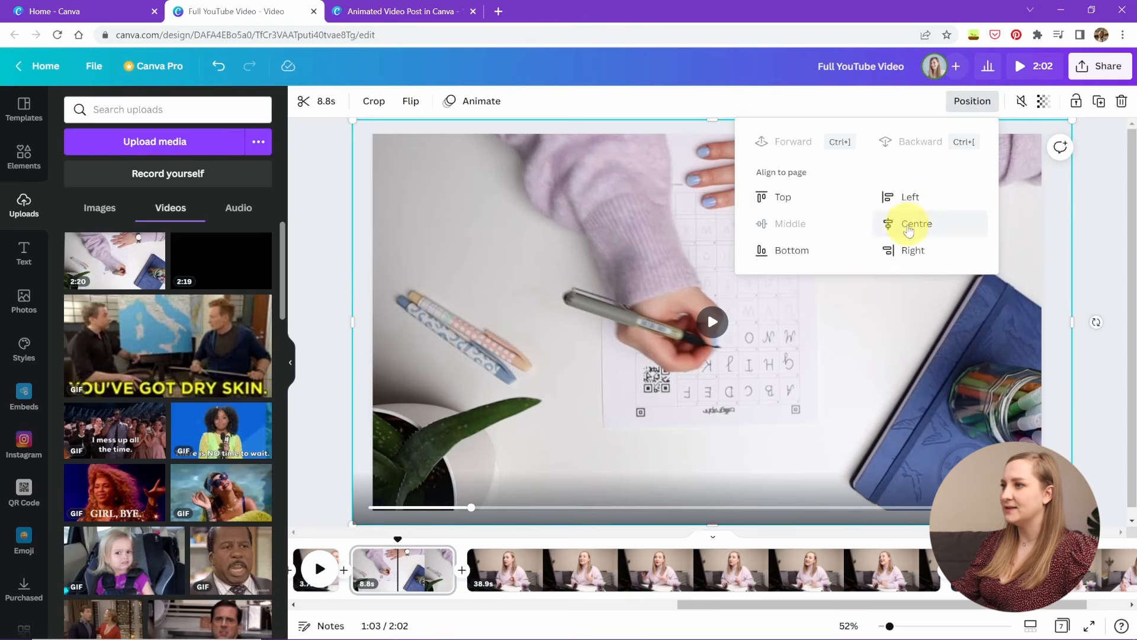
pyautogui.click(909, 223)
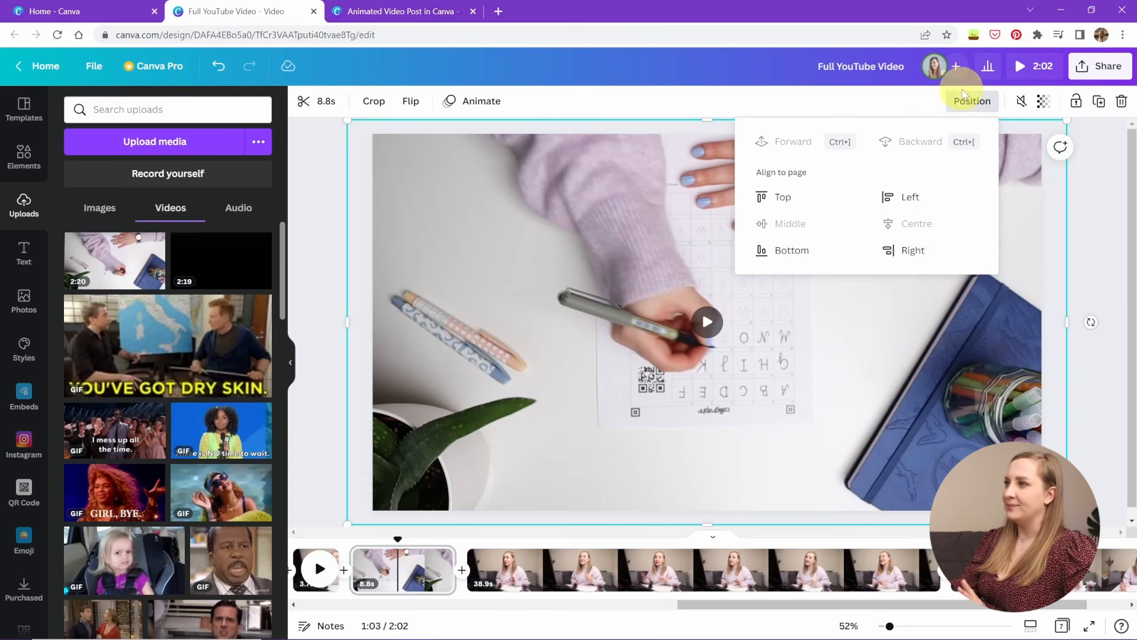
pyautogui.click(972, 101)
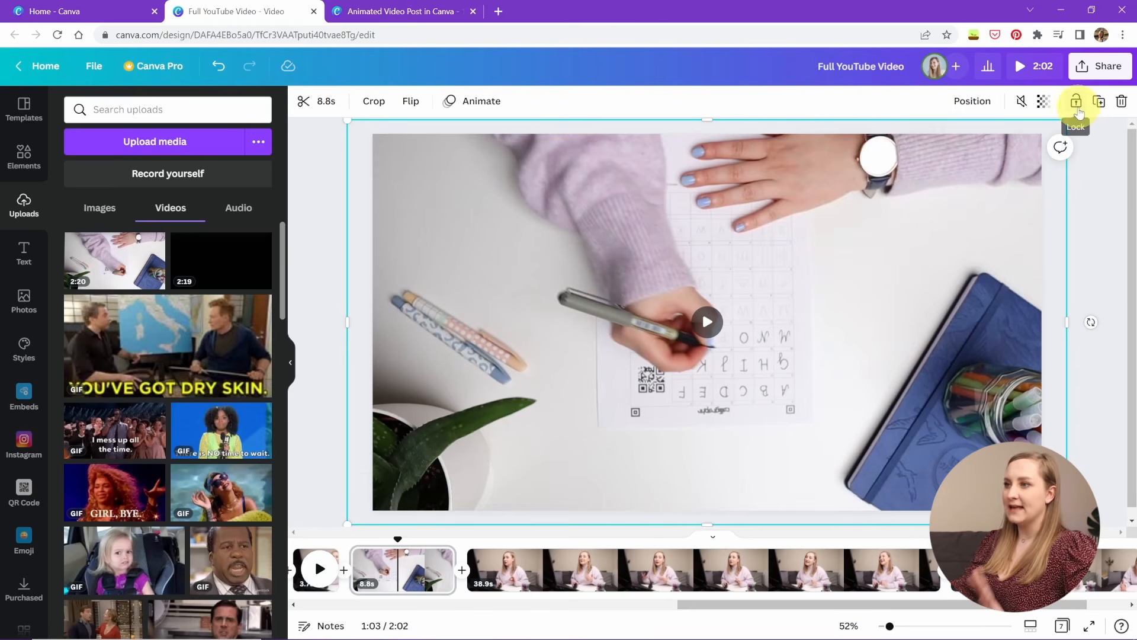
pyautogui.click(1076, 105)
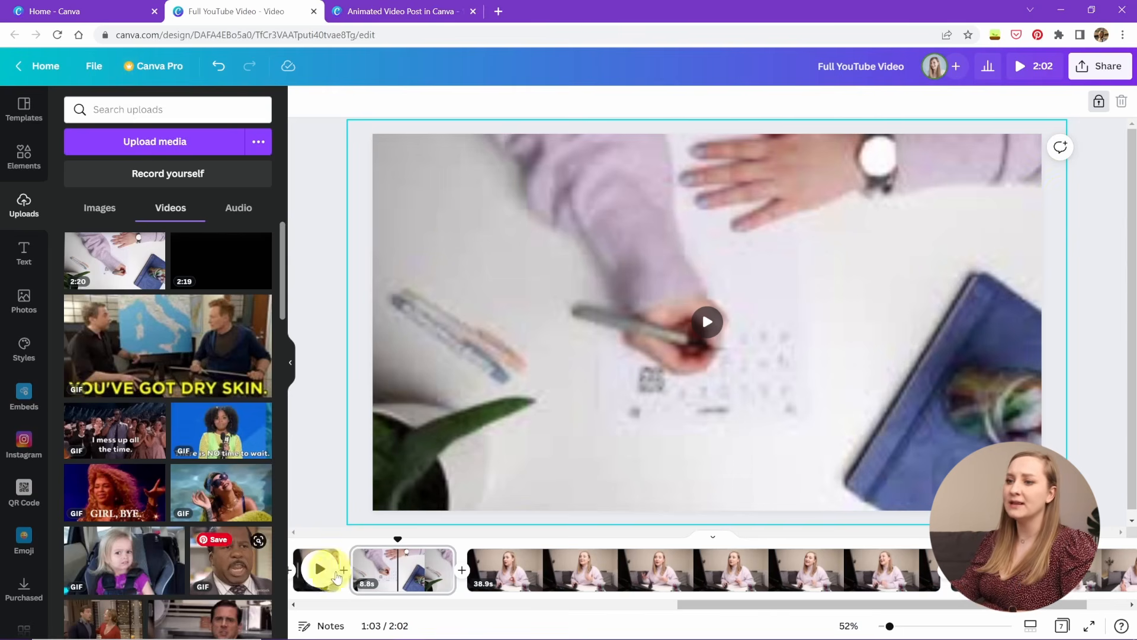
# - Play the video from 0:58 on the 3.7-second page to check the cut into the B-Roll page
pyautogui.moveTo(749, 605); pyautogui.dragTo(683, 604)
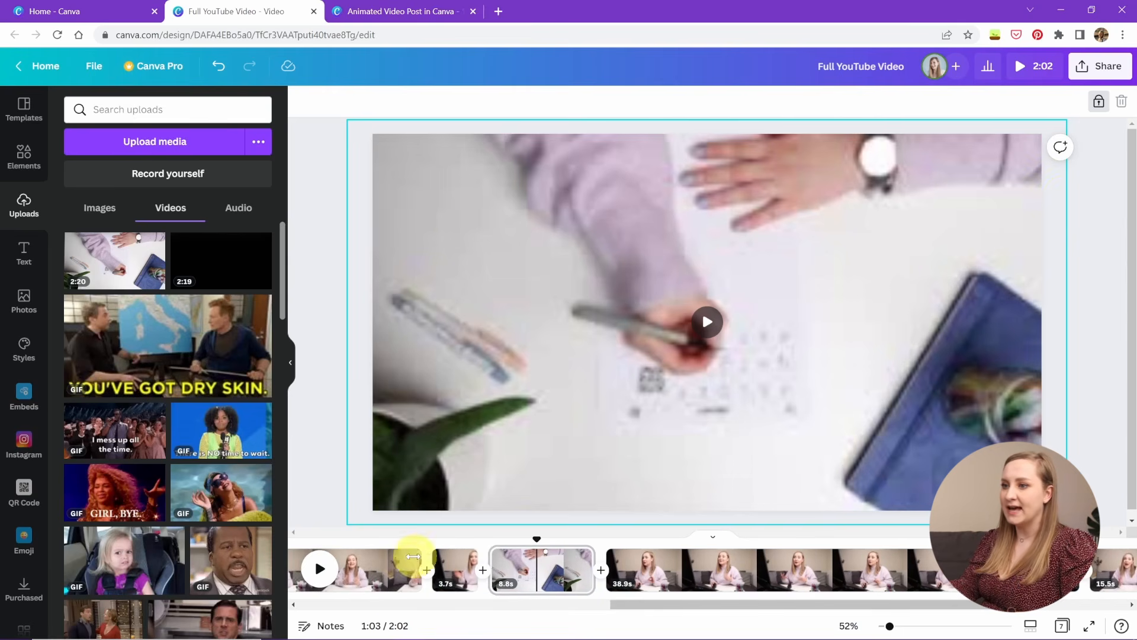
pyautogui.click(455, 578)
pyautogui.click(456, 551)
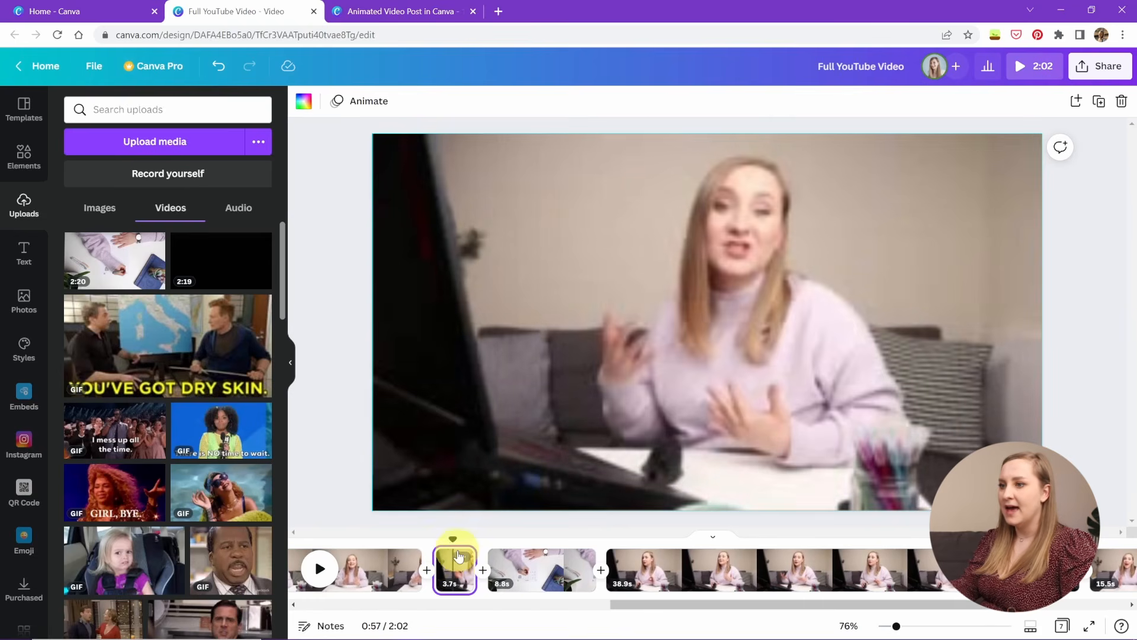
pyautogui.moveTo(452, 541); pyautogui.dragTo(463, 541)
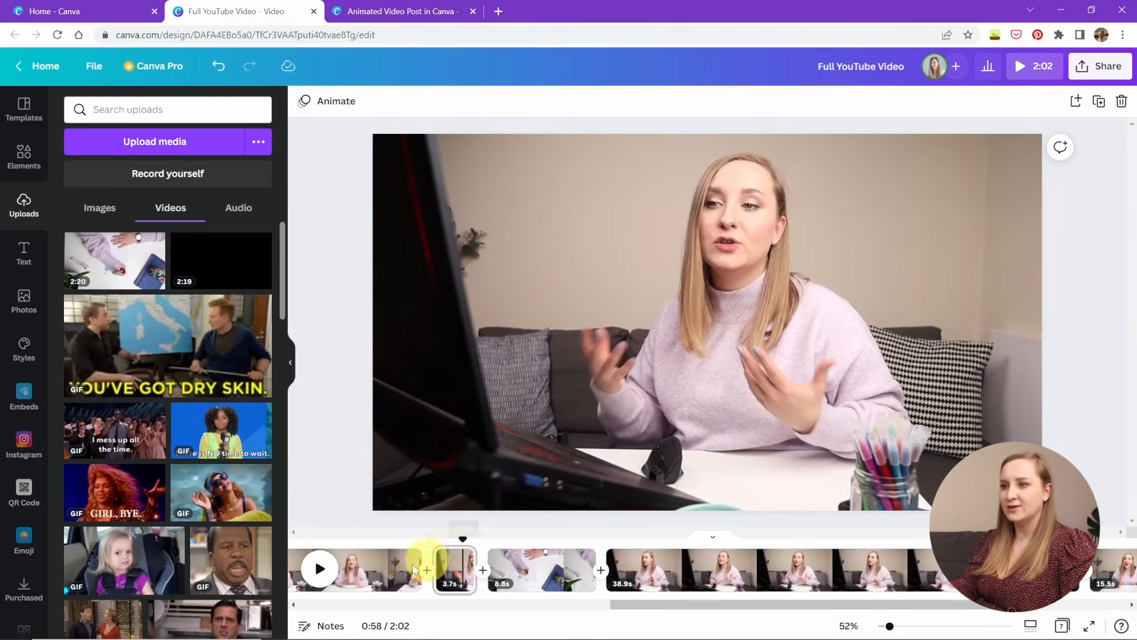
pyautogui.click(329, 578)
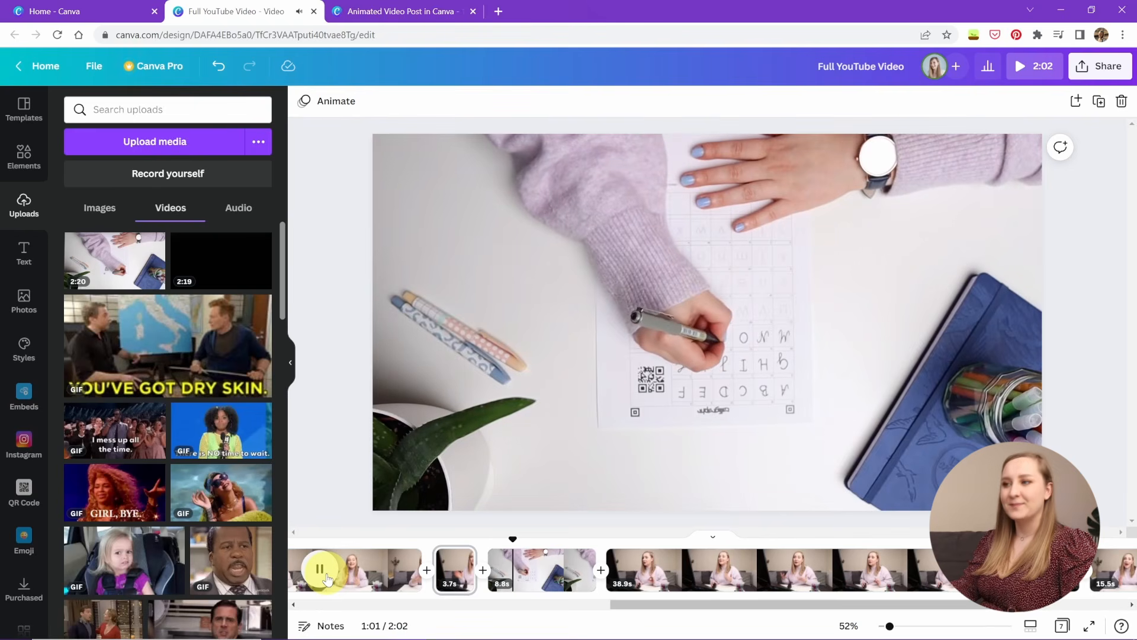
pyautogui.click(327, 578)
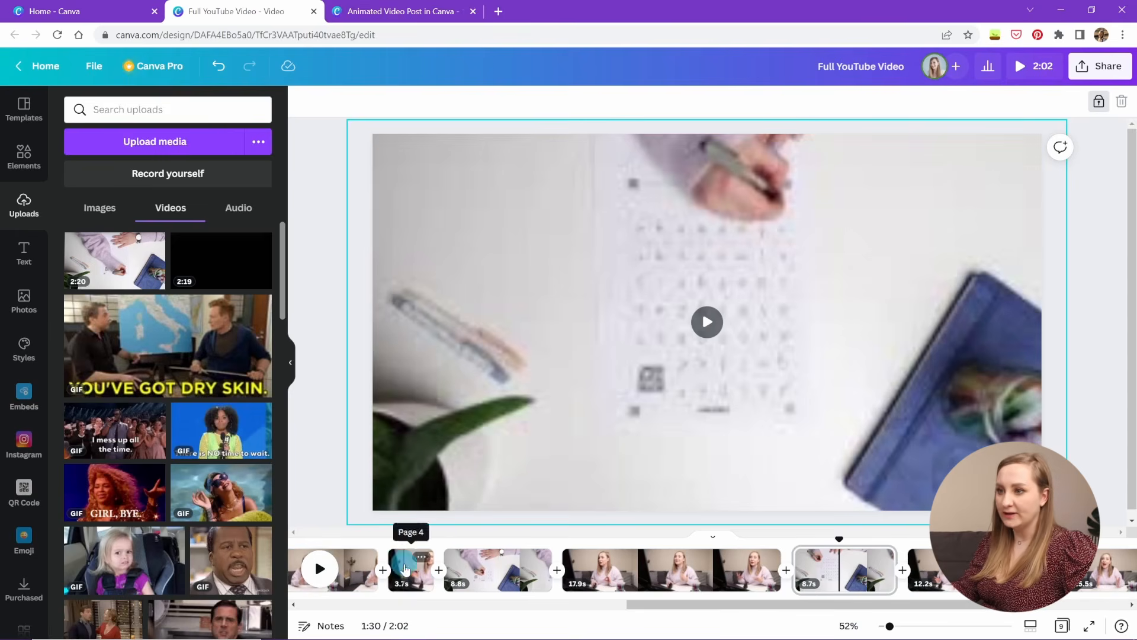
# - Scrub through the timeline from the 3.7-second page to 2:01 to review both B-Roll pages
pyautogui.click(409, 568)
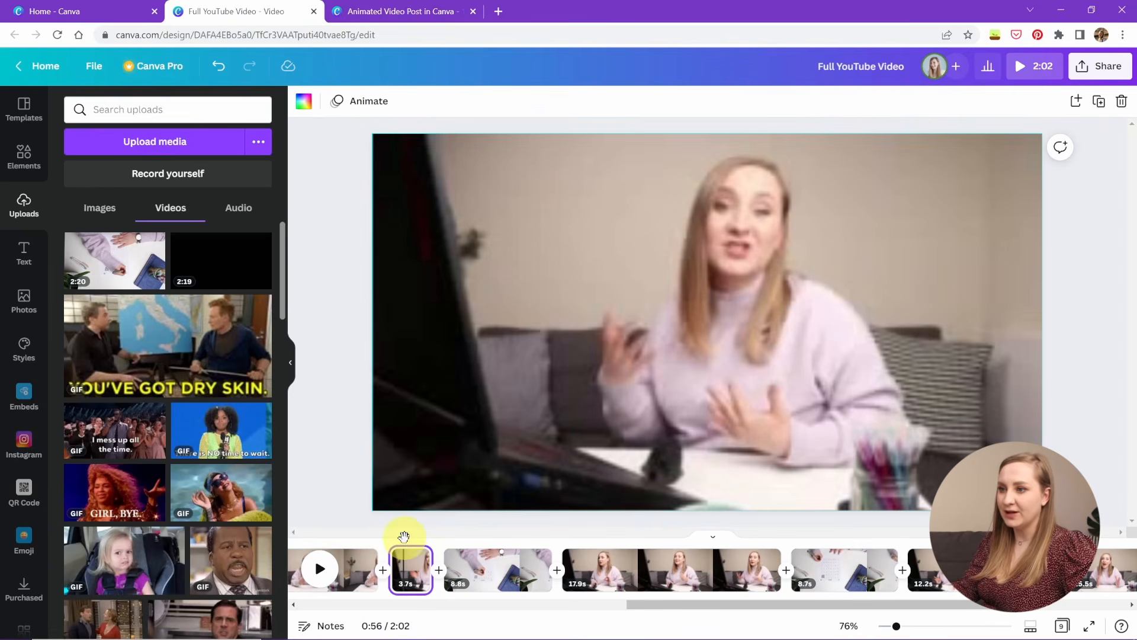
pyautogui.moveTo(404, 537); pyautogui.dragTo(1079, 548)
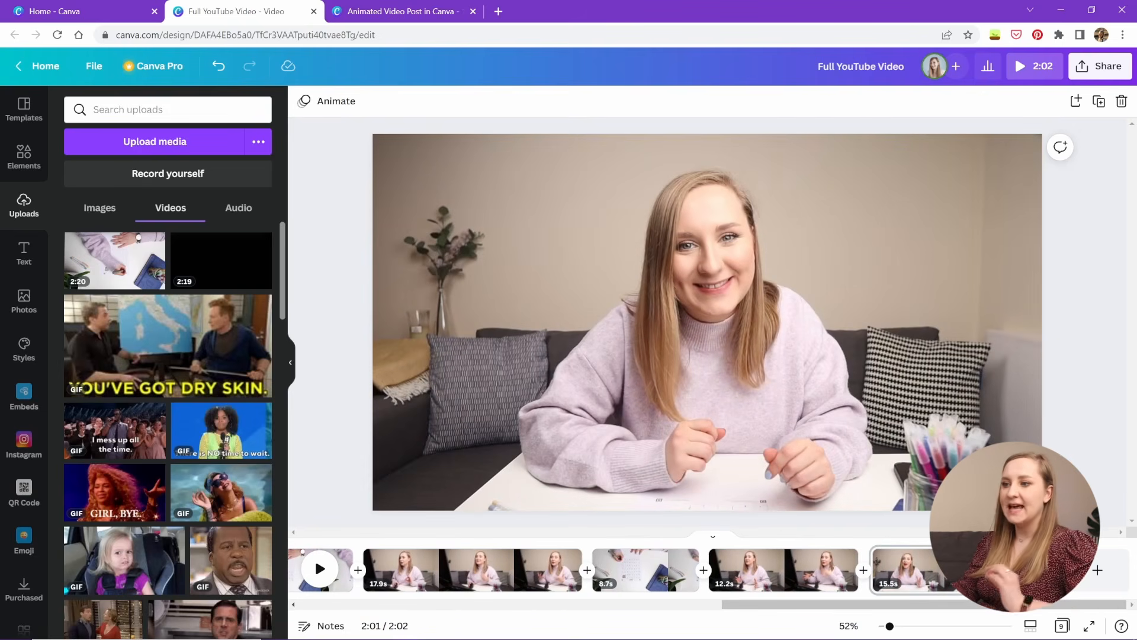
# - Browse the text library's font combinations for a style to overlay on the video
pyautogui.moveTo(787, 603); pyautogui.dragTo(355, 607)
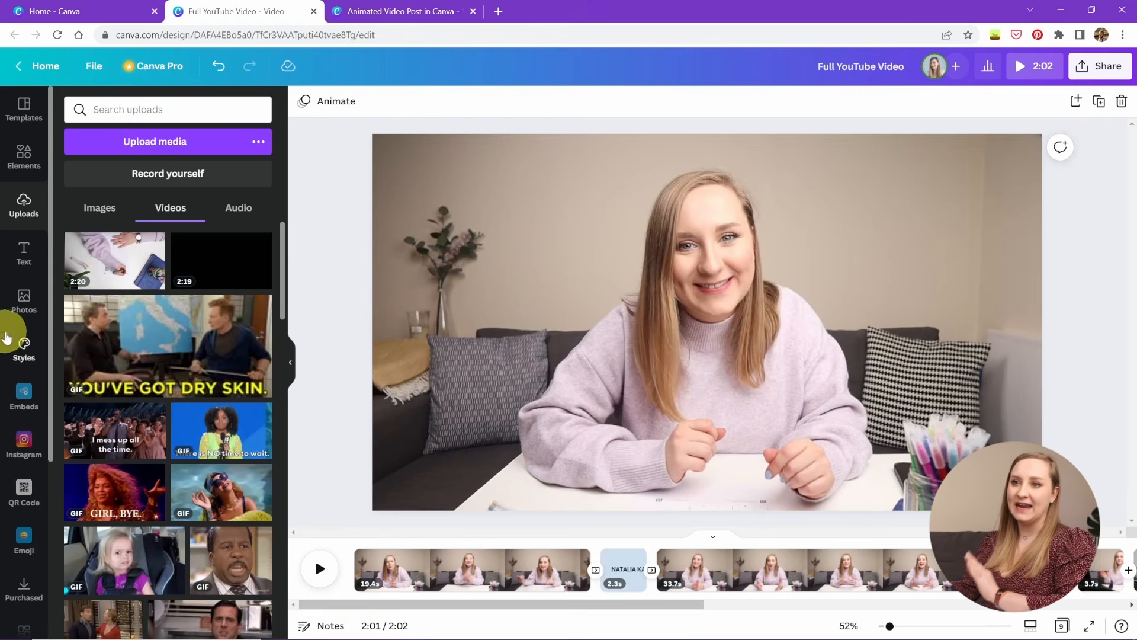
pyautogui.click(17, 261)
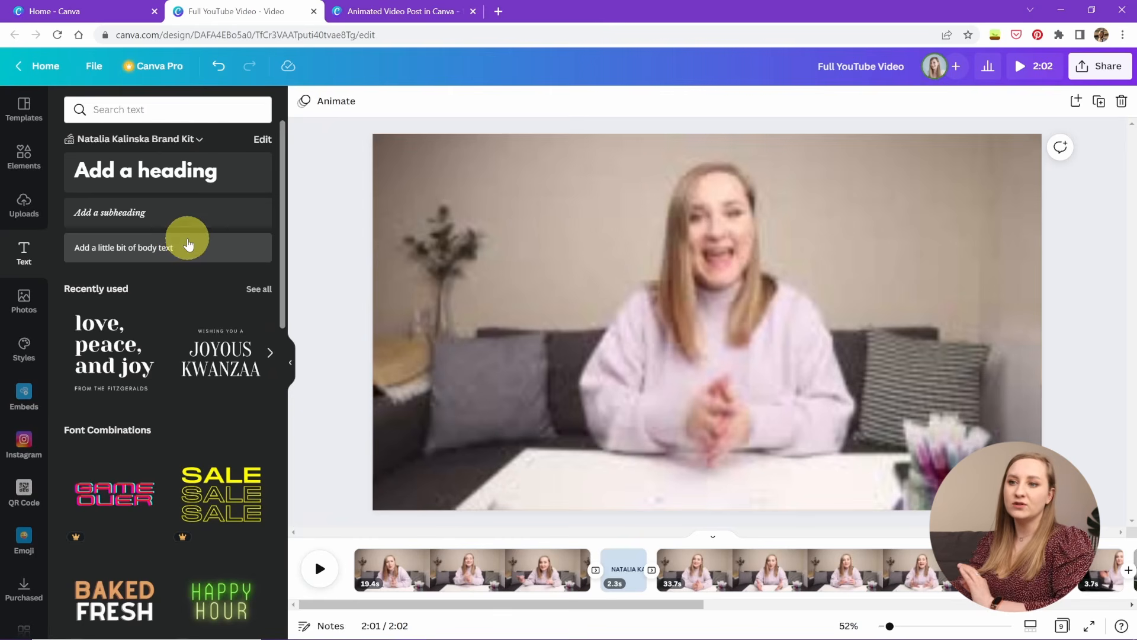
pyautogui.scroll(-3, 184, 239)
pyautogui.scroll(-10, 110, 283)
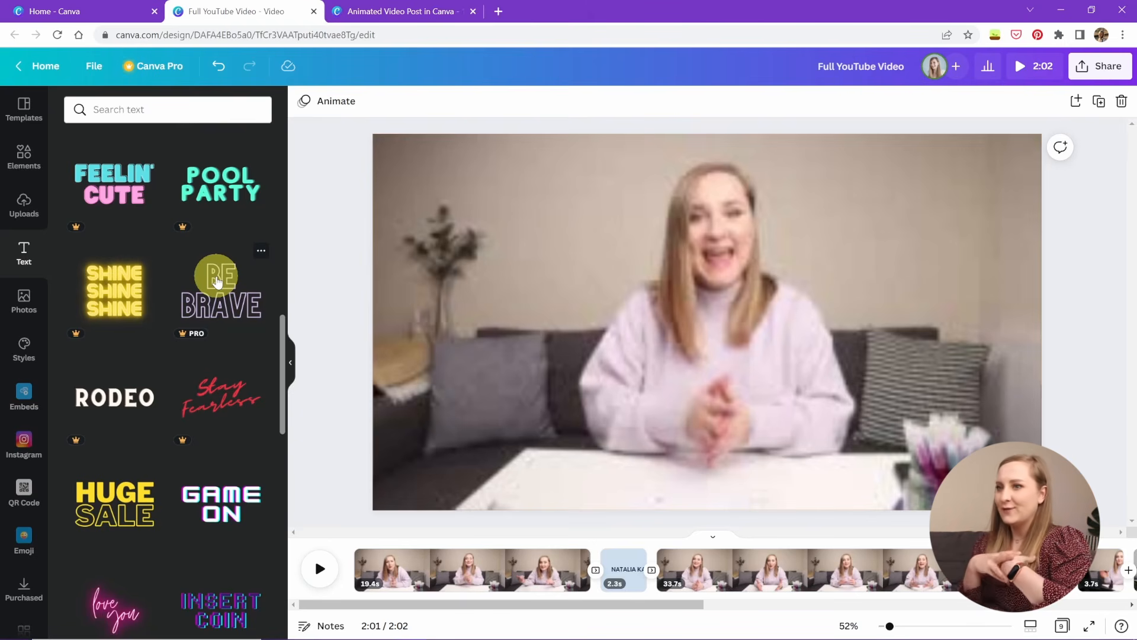
pyautogui.scroll(-5, 173, 315)
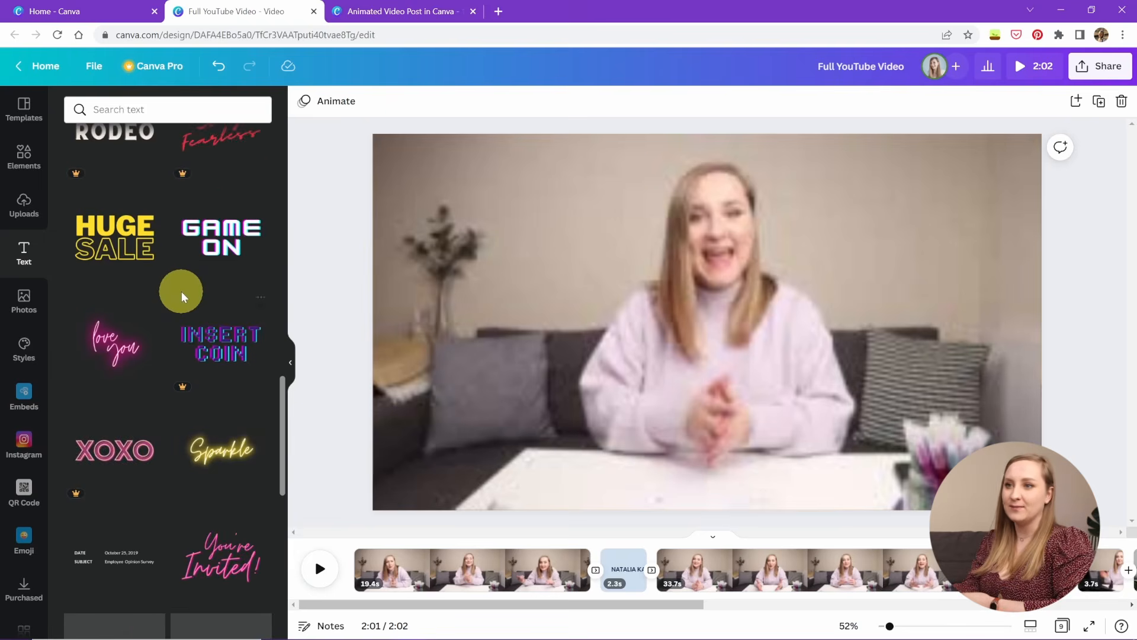
pyautogui.scroll(-6, 176, 301)
pyautogui.scroll(-2, 176, 301)
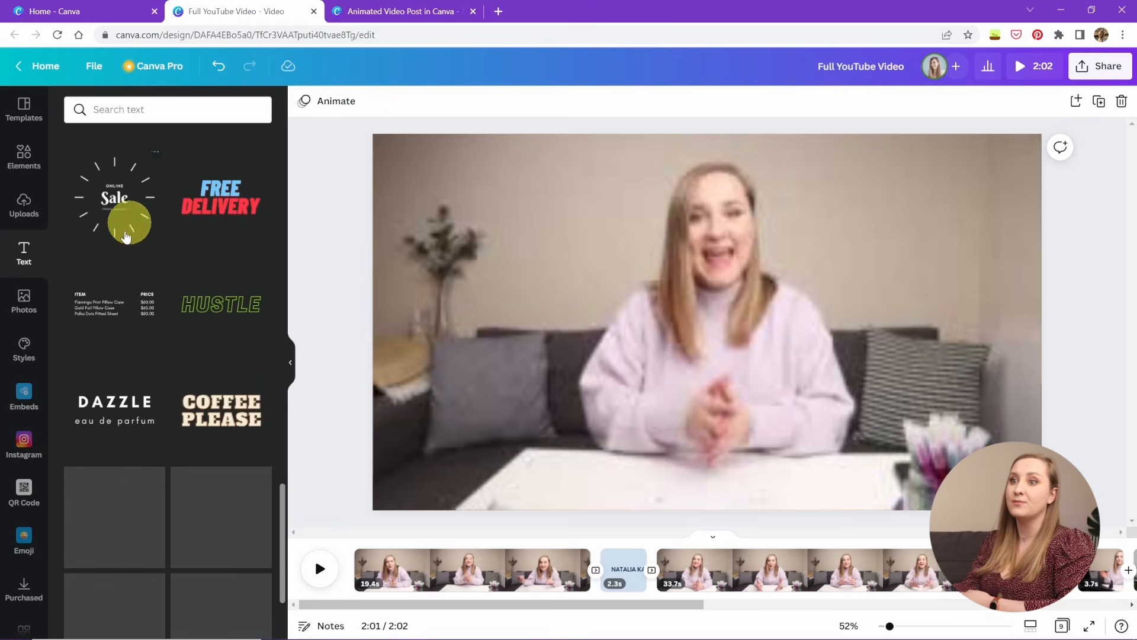
pyautogui.scroll(-3, 207, 212)
pyautogui.scroll(-2, 207, 212)
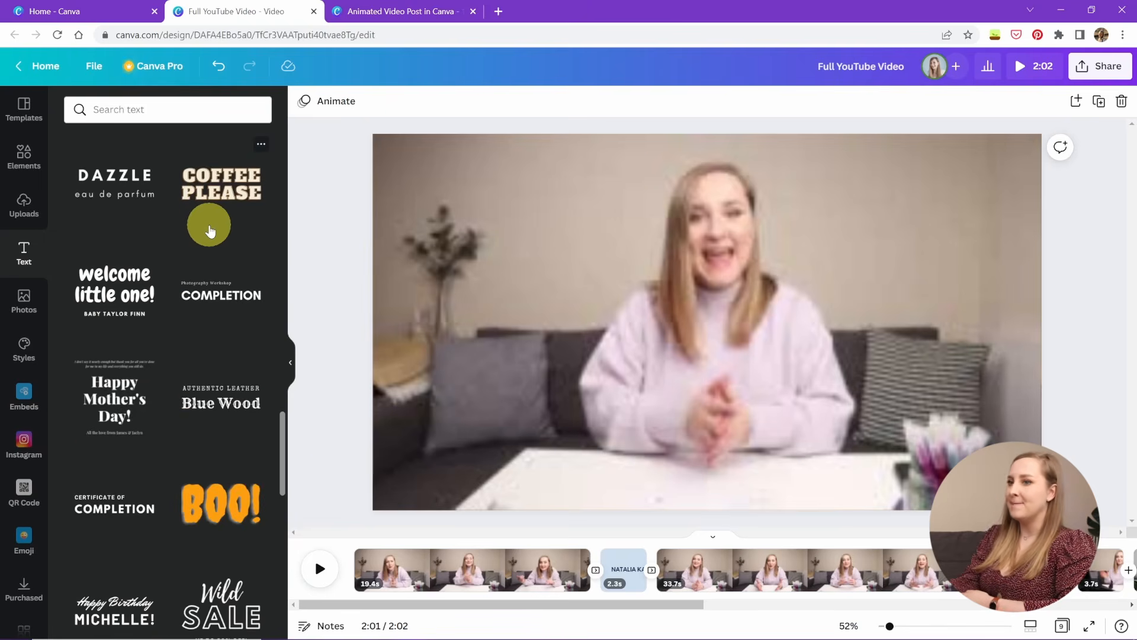
pyautogui.scroll(-3, 204, 219)
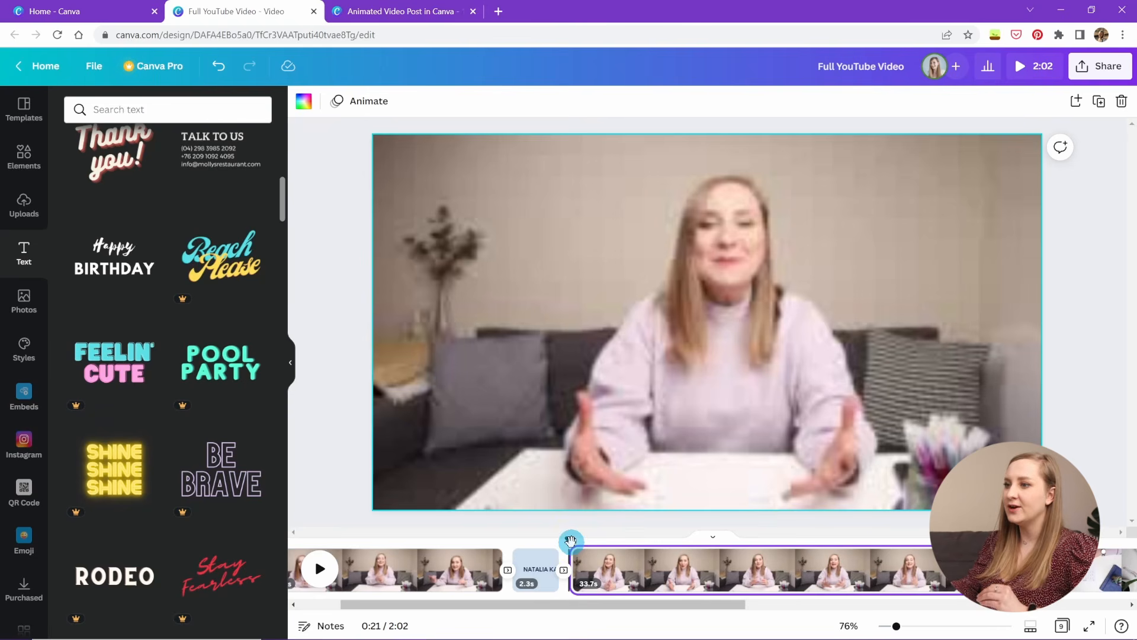
# - Split the 33.7-second page at 0:26 and again at 0:28 to isolate a 2.1-second page
pyautogui.moveTo(570, 540); pyautogui.dragTo(631, 547)
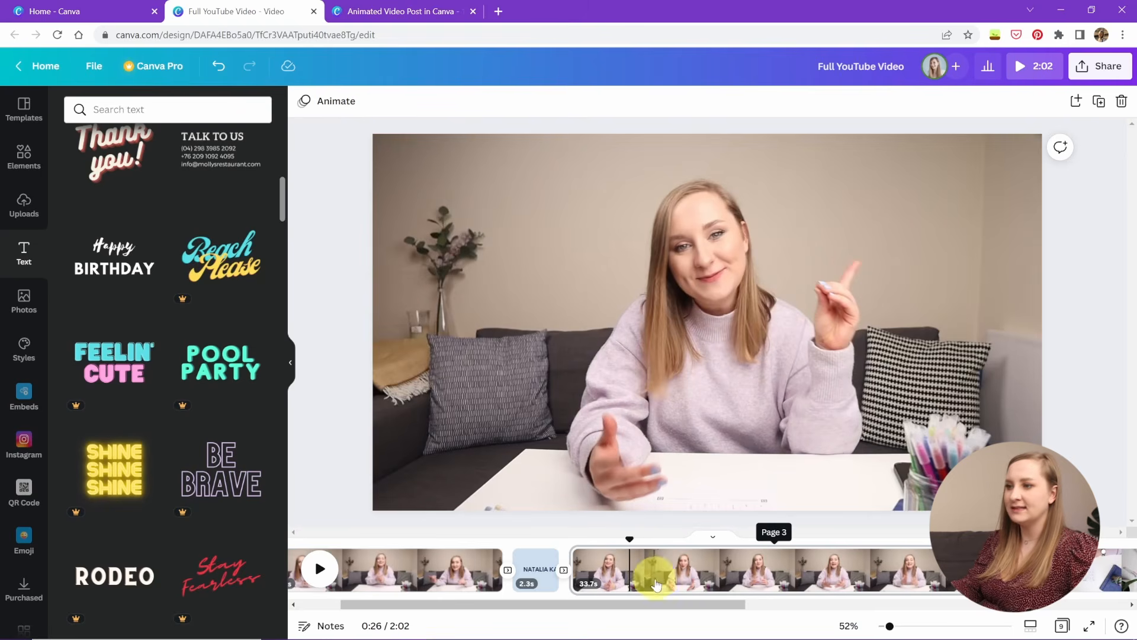
pyautogui.press('s')
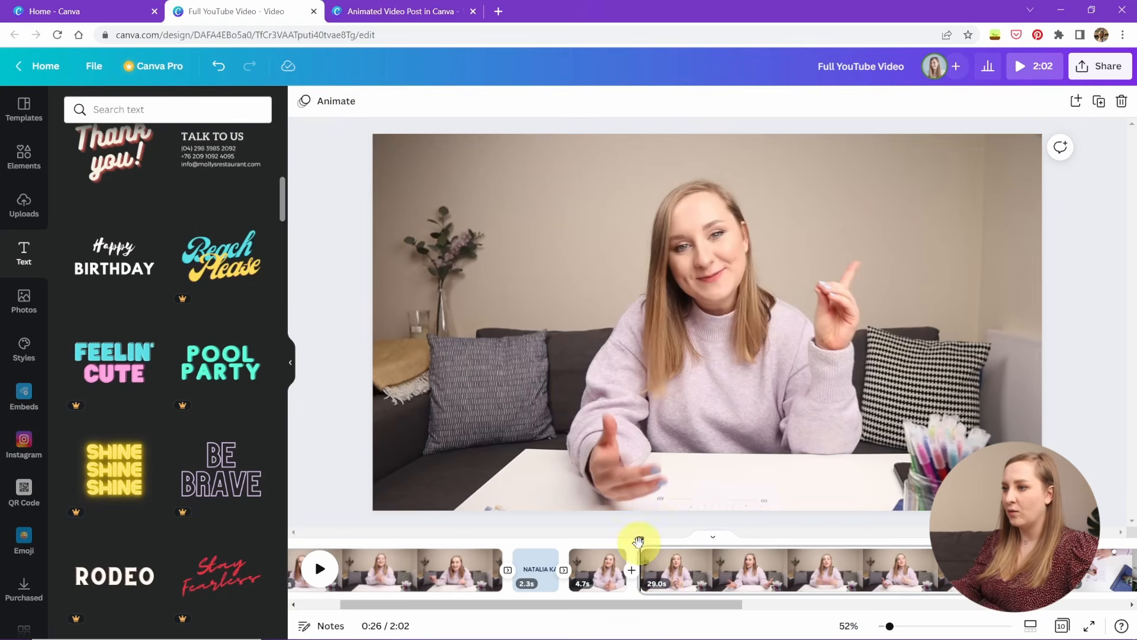
pyautogui.moveTo(639, 541)
pyautogui.mouseDown()
pyautogui.moveTo(667, 546)
pyautogui.moveTo(658, 536)
pyautogui.mouseUp()
pyautogui.press('s')
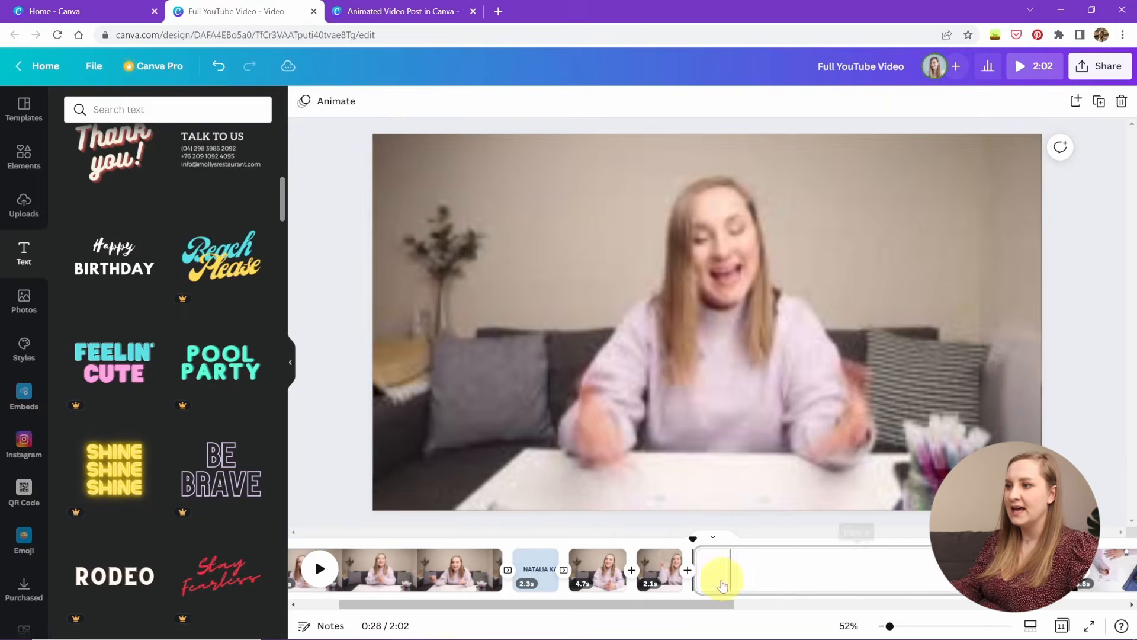
# - Add the yellow neon SHINE SHINE SHINE font combination to the 2.1-second page and ungroup it
pyautogui.click(661, 580)
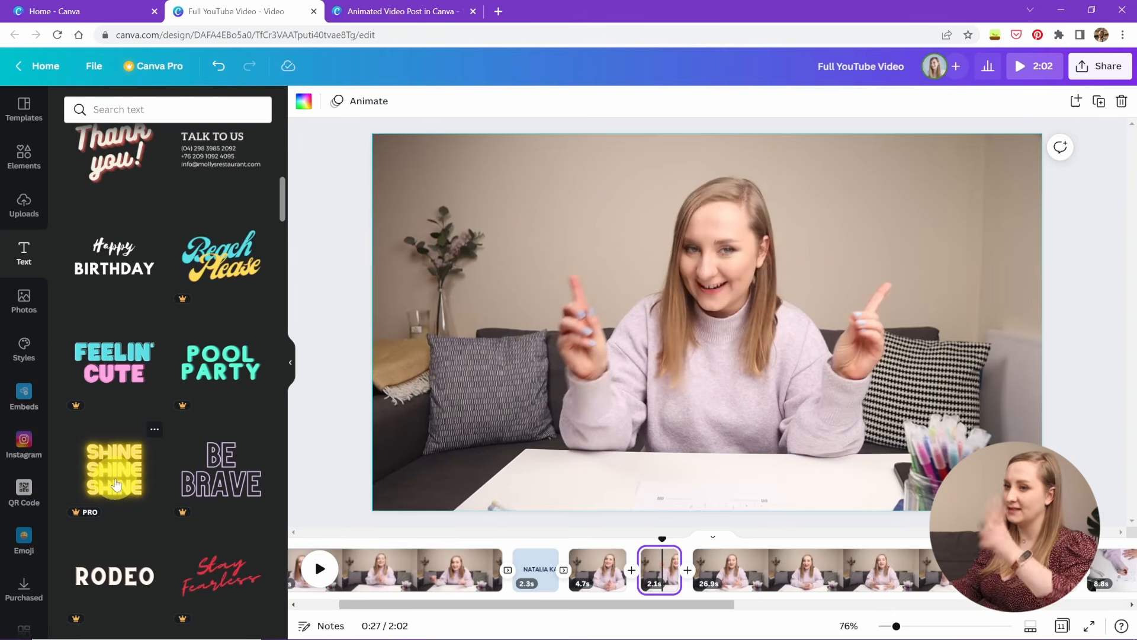
pyautogui.moveTo(116, 485); pyautogui.dragTo(586, 212)
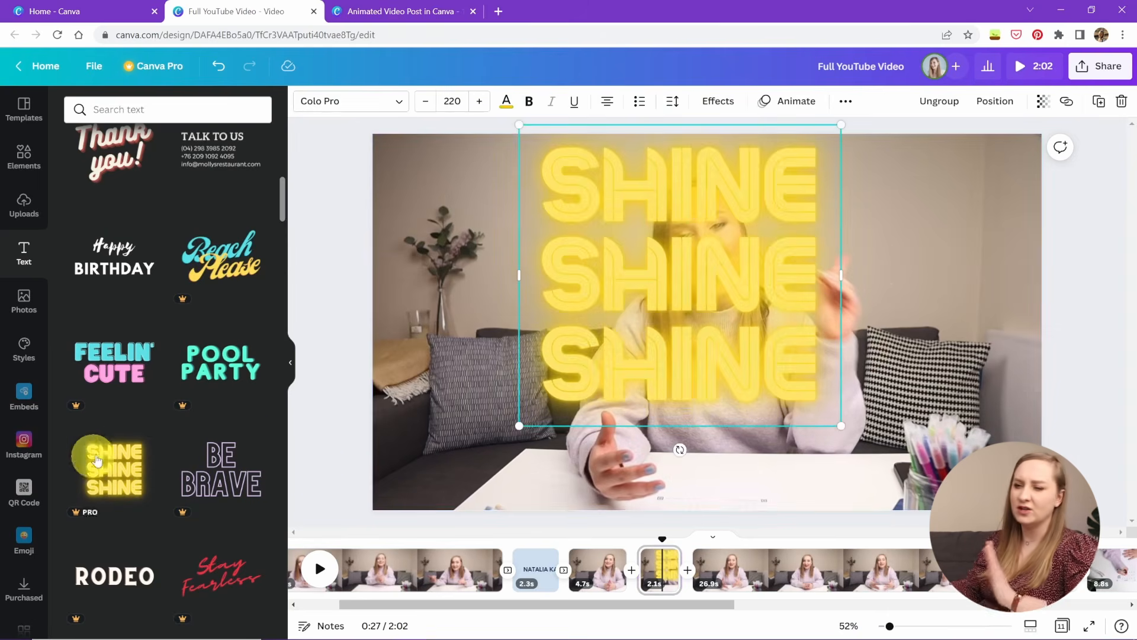
pyautogui.click(942, 102)
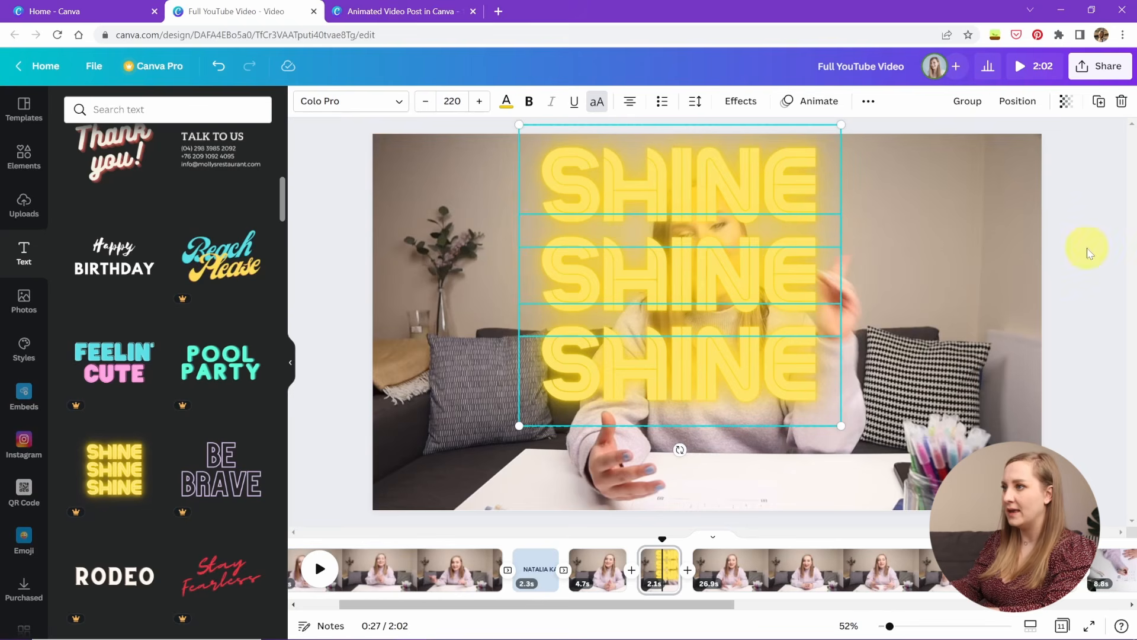
# - Delete the first and third SHINE lines, keeping only the middle one
pyautogui.click(770, 169)
pyautogui.press('Delete')
pyautogui.click(742, 355)
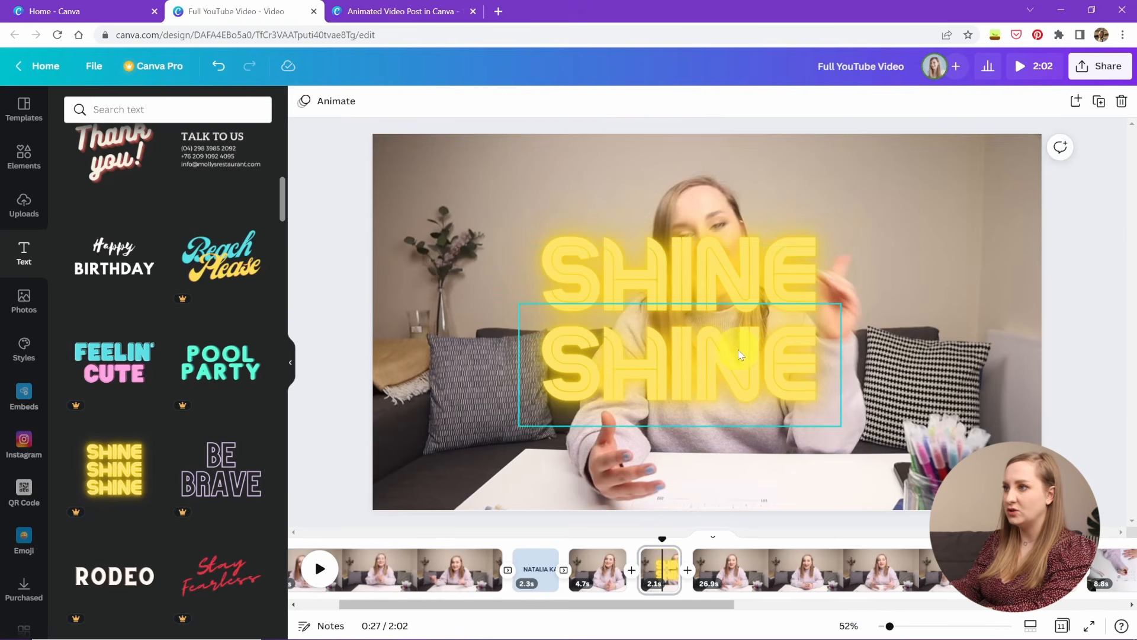
pyautogui.press('Delete')
# - Replace the remaining SHINE text with "LINK IN DESCRIPTION" on two lines, breaking after "LINK IN"
pyautogui.click(752, 279)
pyautogui.doubleClick(661, 287)
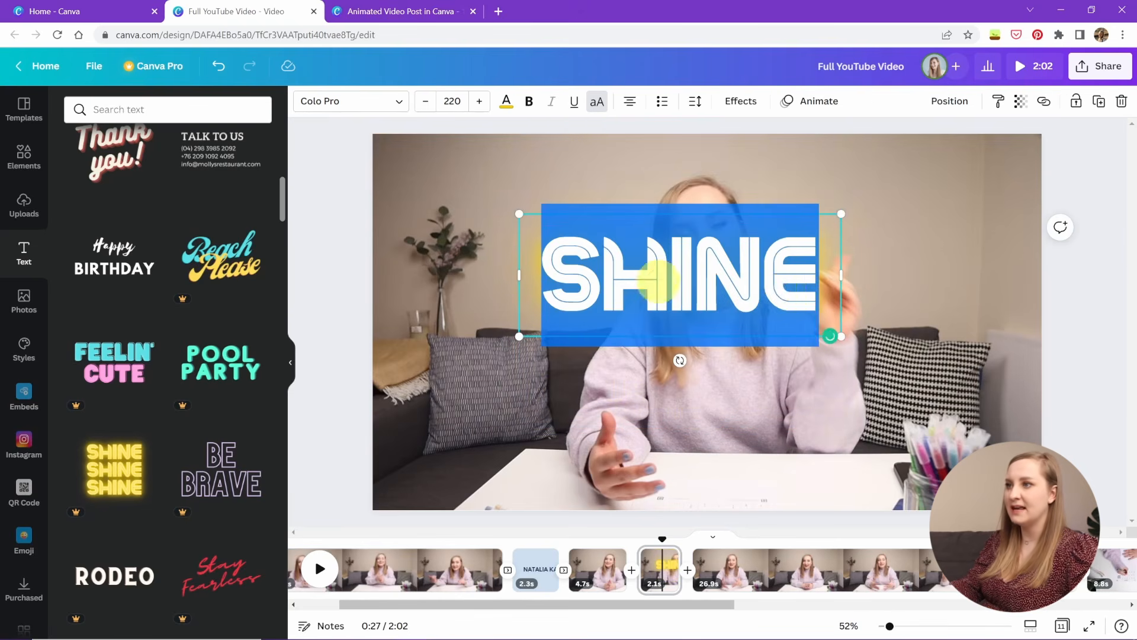
pyautogui.write('LINK')
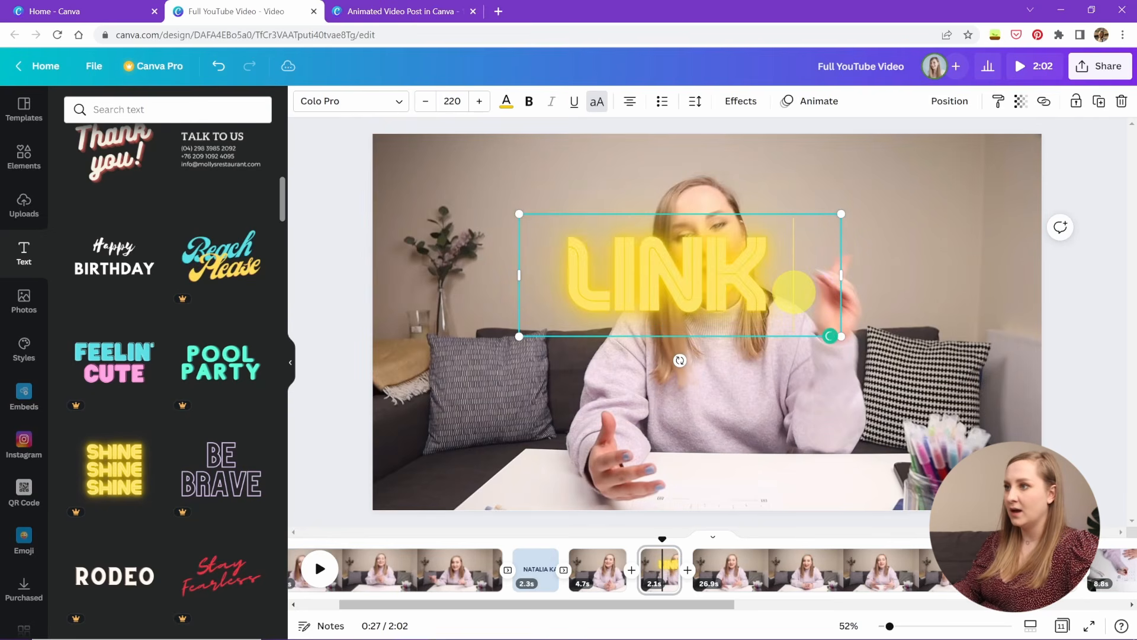
pyautogui.write(' IN')
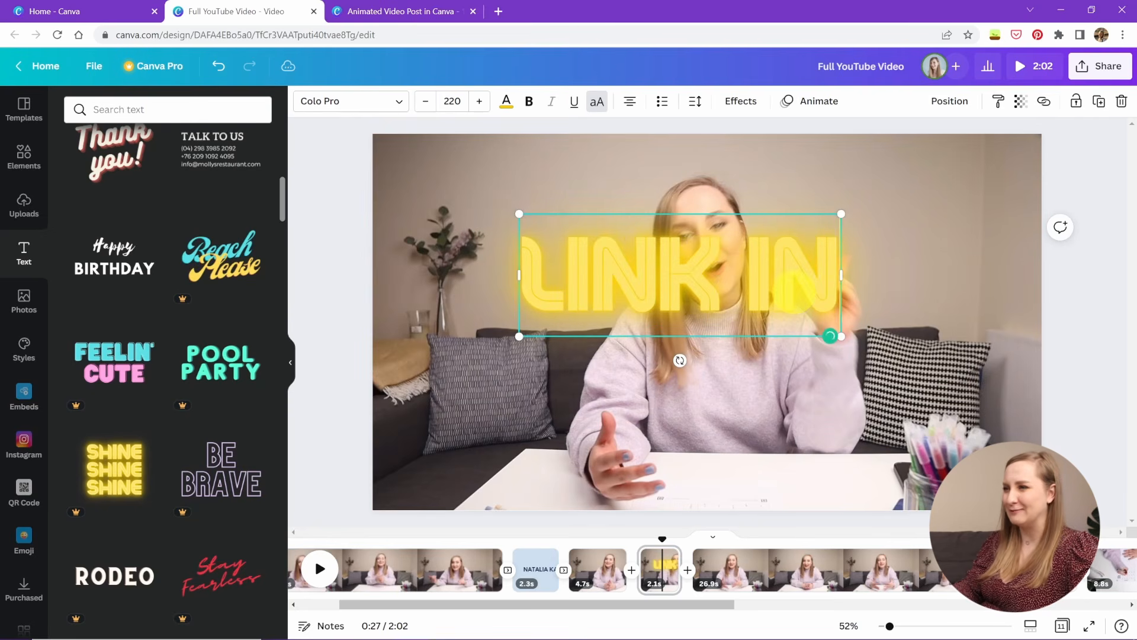
pyautogui.press('Return')
pyautogui.write('DESCRIPTION')
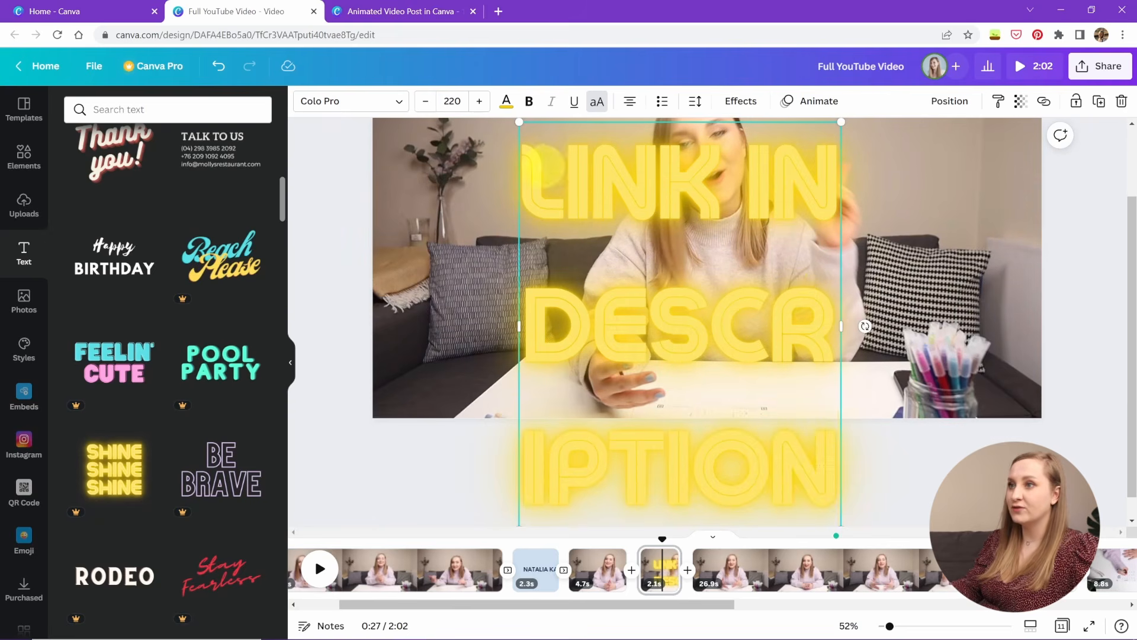
# - Set the LINK IN DESCRIPTION text's font size to 88 and its line spacing to 0.92
pyautogui.click(427, 101)
pyautogui.click(426, 101)
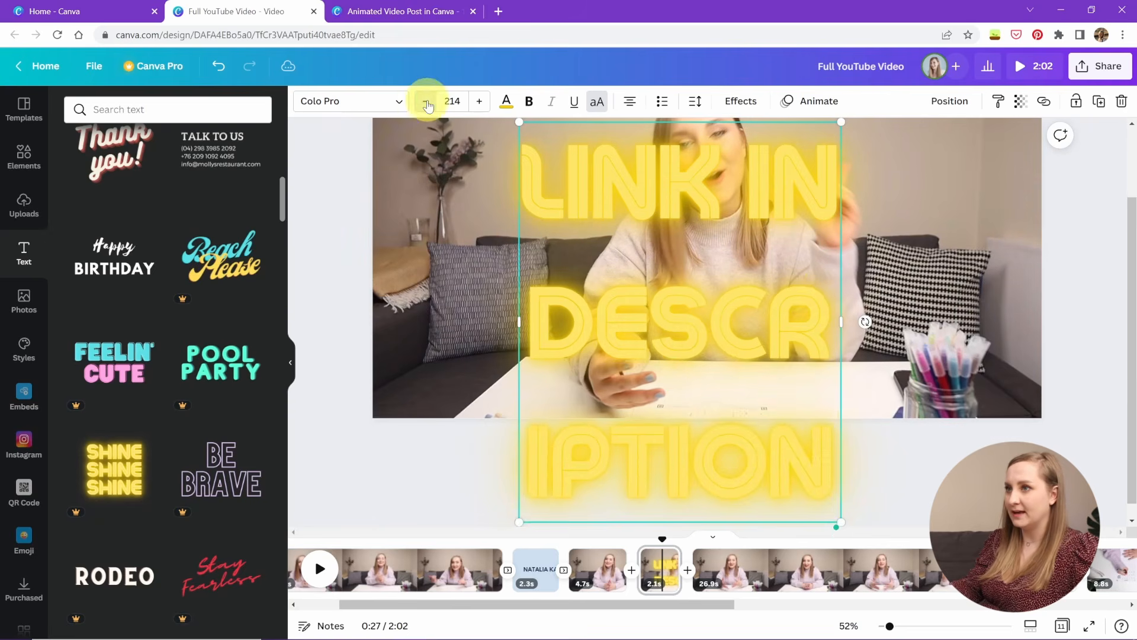
pyautogui.click(426, 101)
pyautogui.click(460, 101)
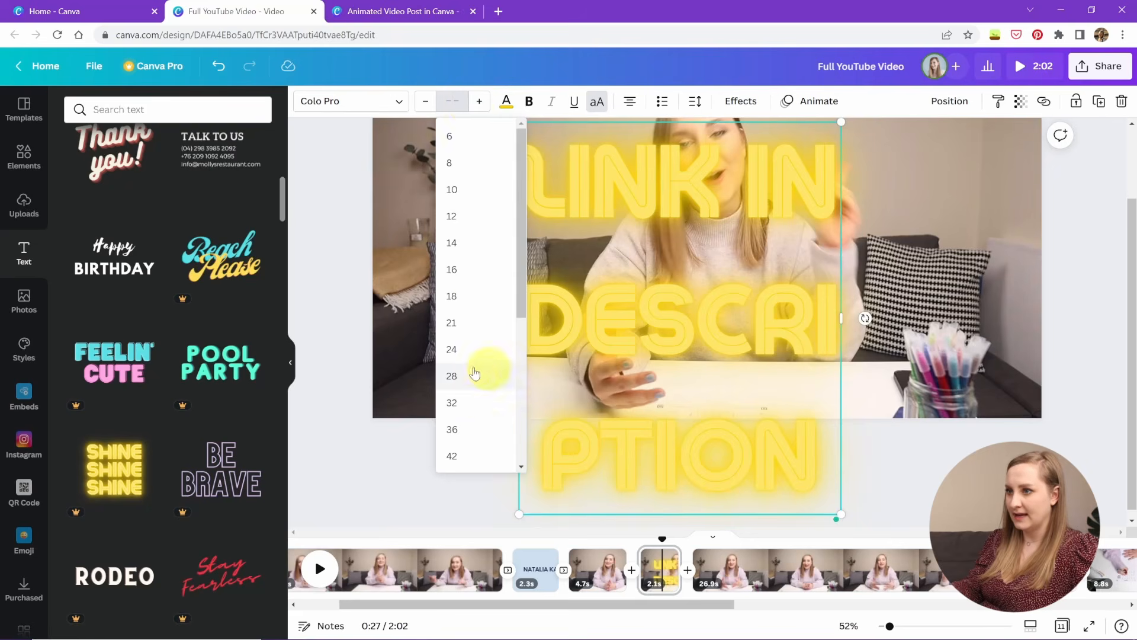
pyautogui.click(473, 428)
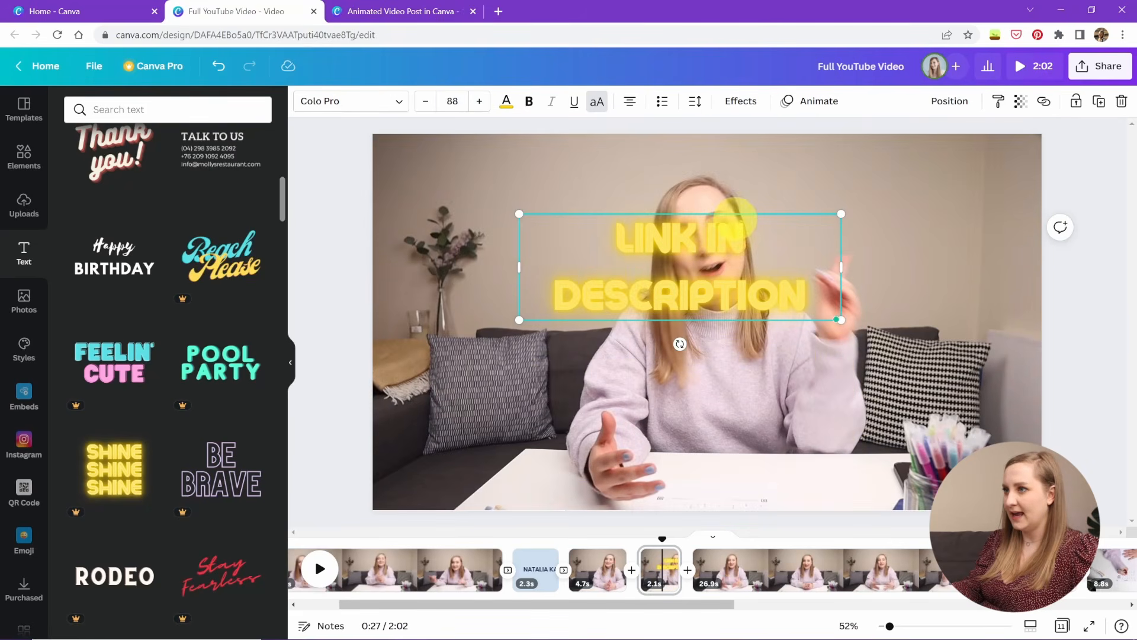
pyautogui.click(692, 104)
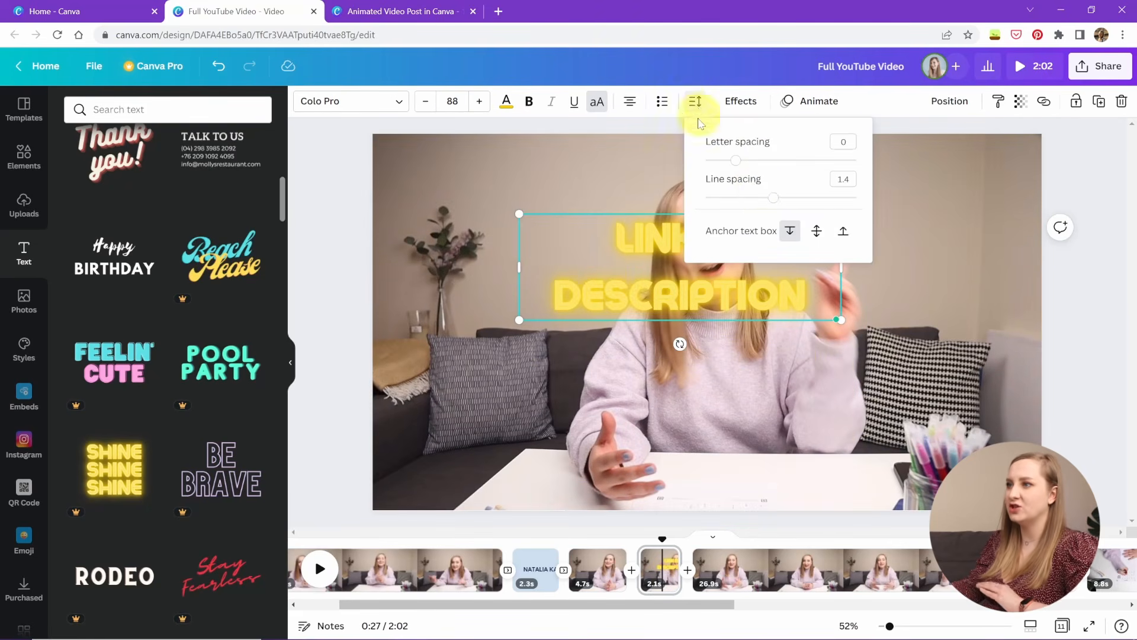
pyautogui.moveTo(762, 206); pyautogui.dragTo(738, 209)
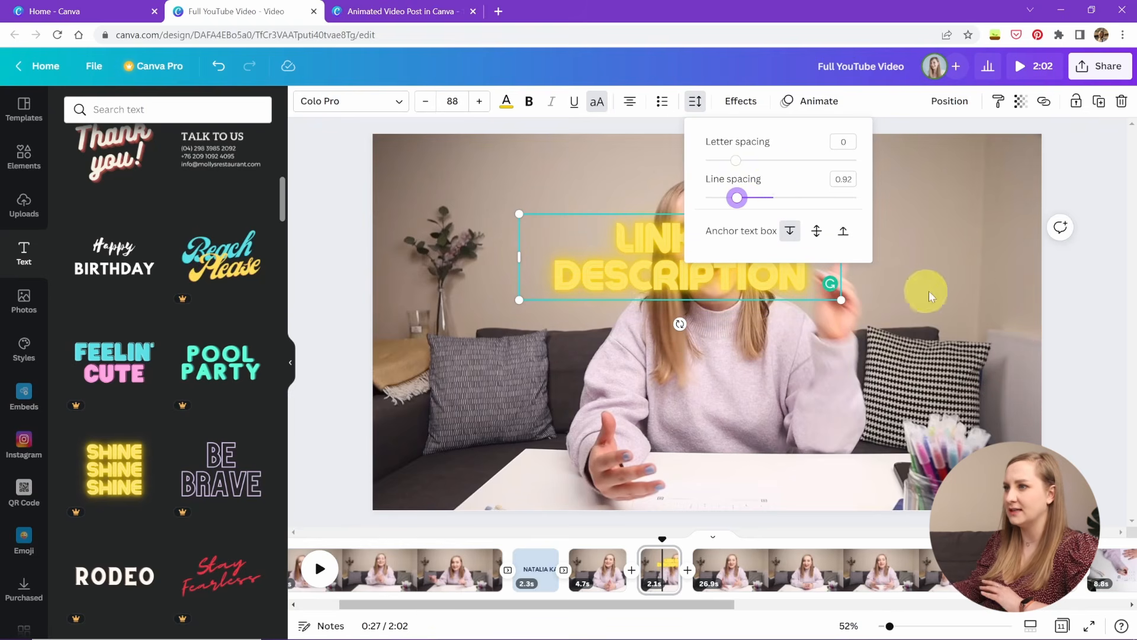
pyautogui.click(507, 108)
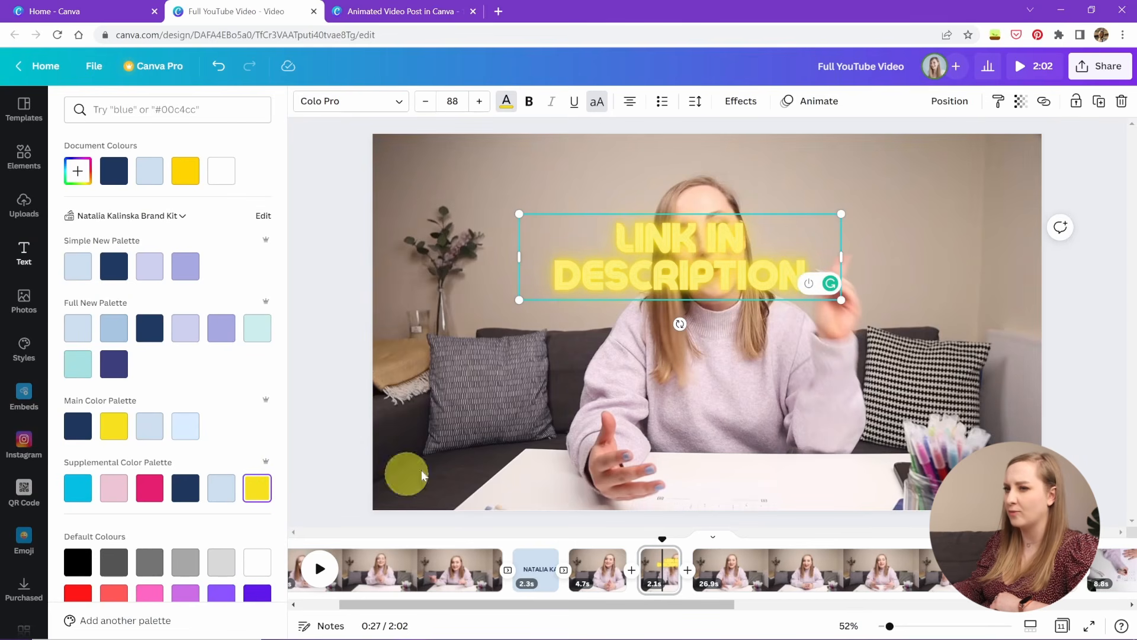
# - Shrink the LINK IN DESCRIPTION text to a font size of about 61 and move it to the frame's upper-right area
pyautogui.moveTo(838, 299); pyautogui.dragTo(755, 276)
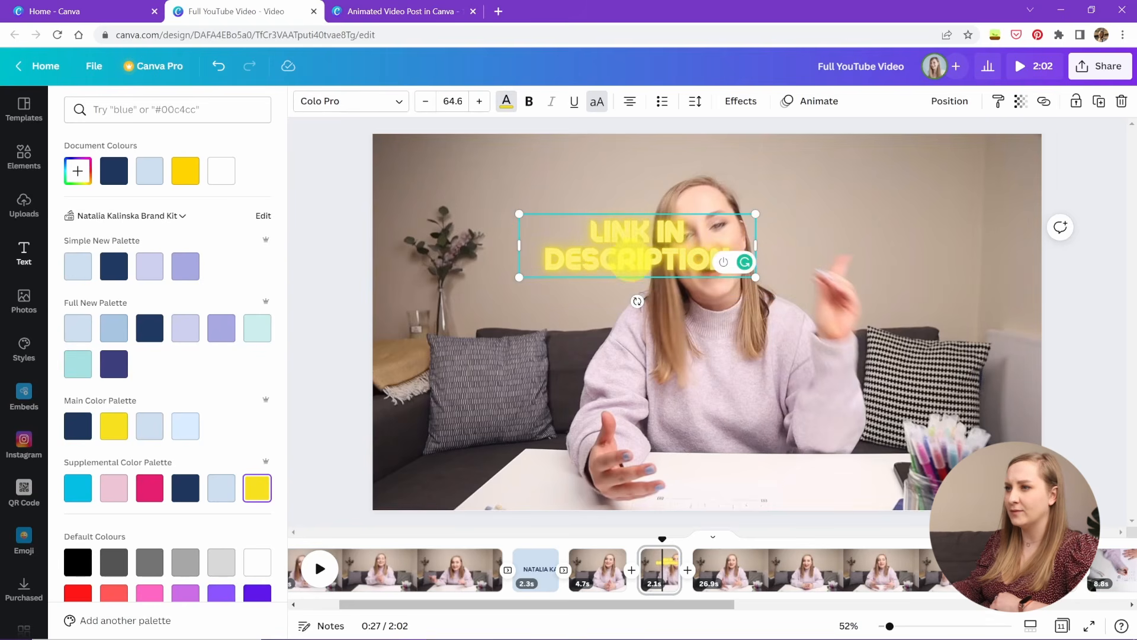
pyautogui.moveTo(638, 248); pyautogui.dragTo(730, 238)
pyautogui.click(646, 208)
pyautogui.click(936, 221)
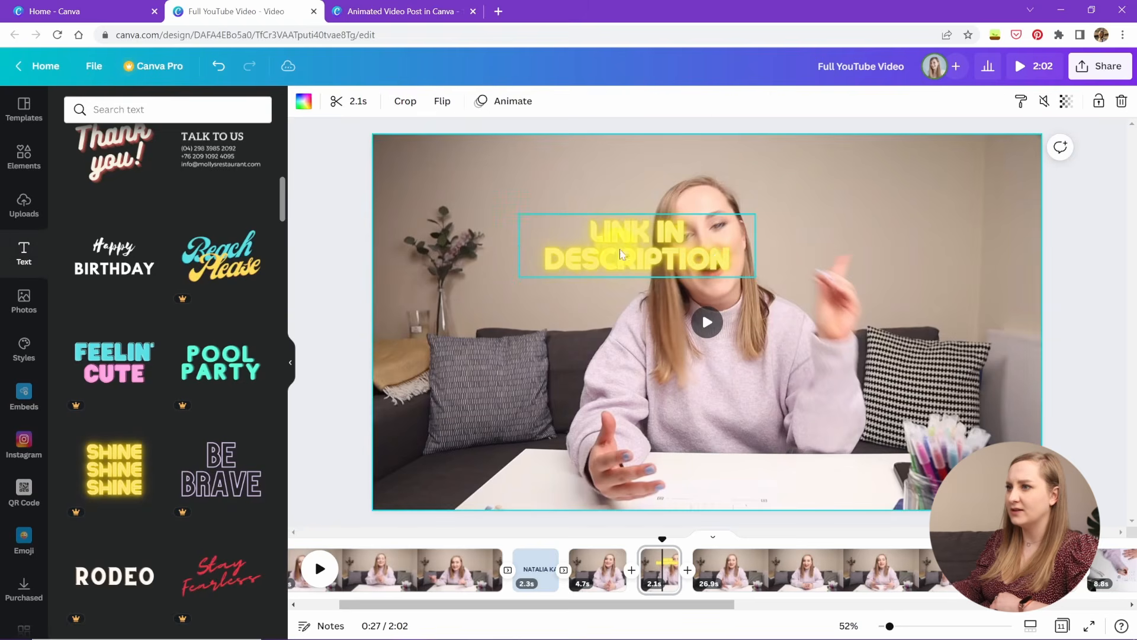
pyautogui.moveTo(628, 245); pyautogui.dragTo(877, 201)
pyautogui.moveTo(768, 234)
pyautogui.mouseDown()
pyautogui.moveTo(792, 223)
pyautogui.moveTo(782, 228)
pyautogui.mouseUp()
pyautogui.click(915, 288)
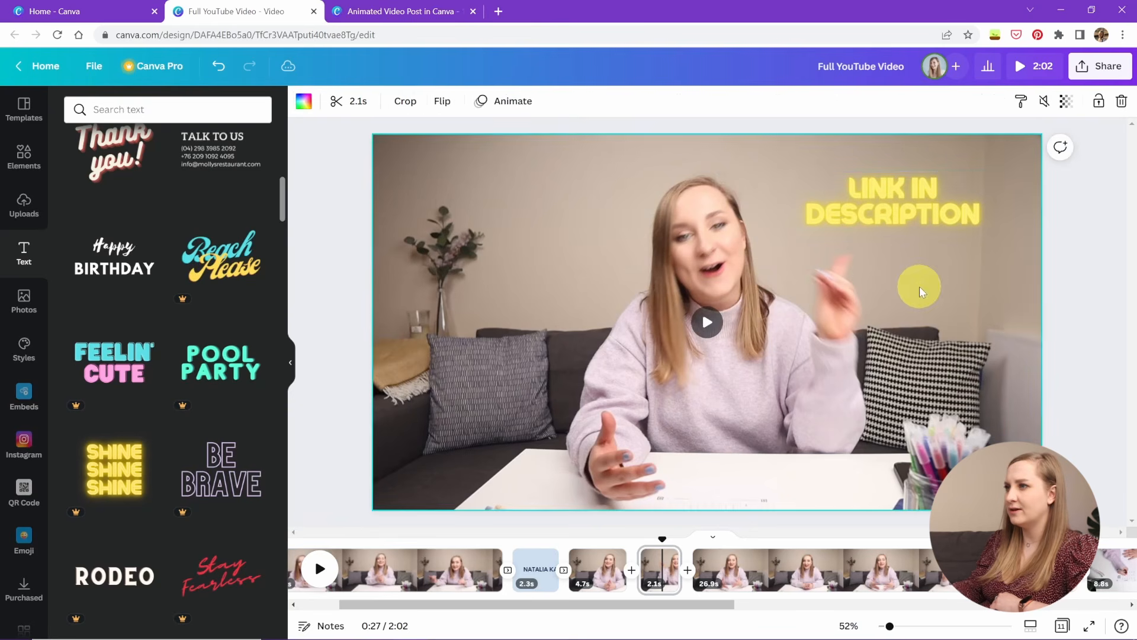
# - Examine the text effects available for the LINK IN DESCRIPTION text and compare them with the font combinations
pyautogui.click(913, 213)
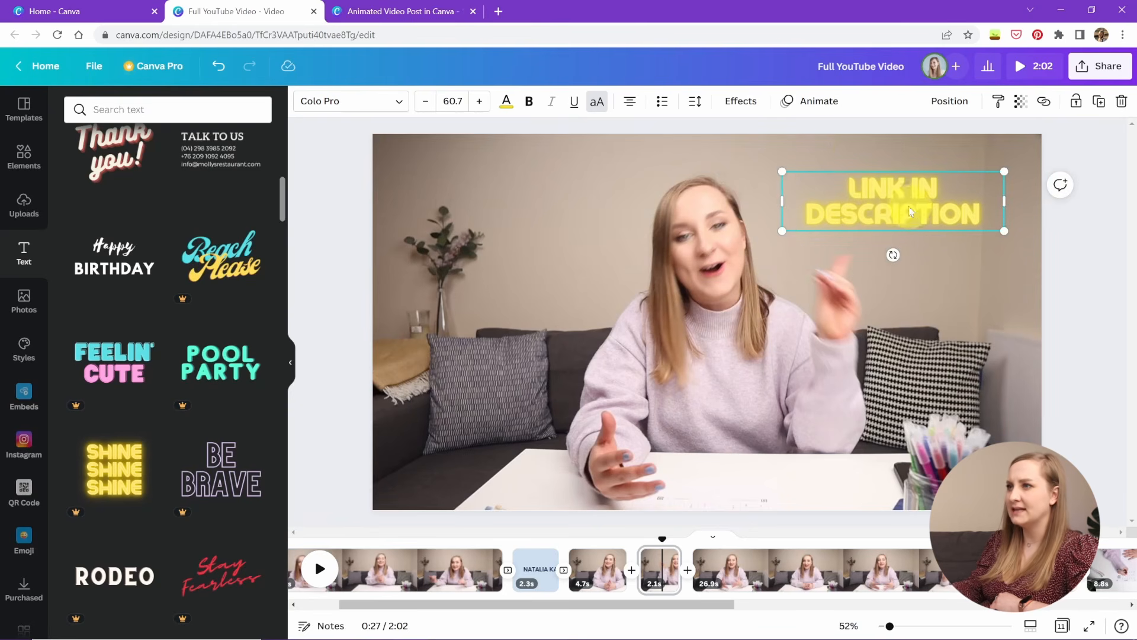
pyautogui.click(742, 102)
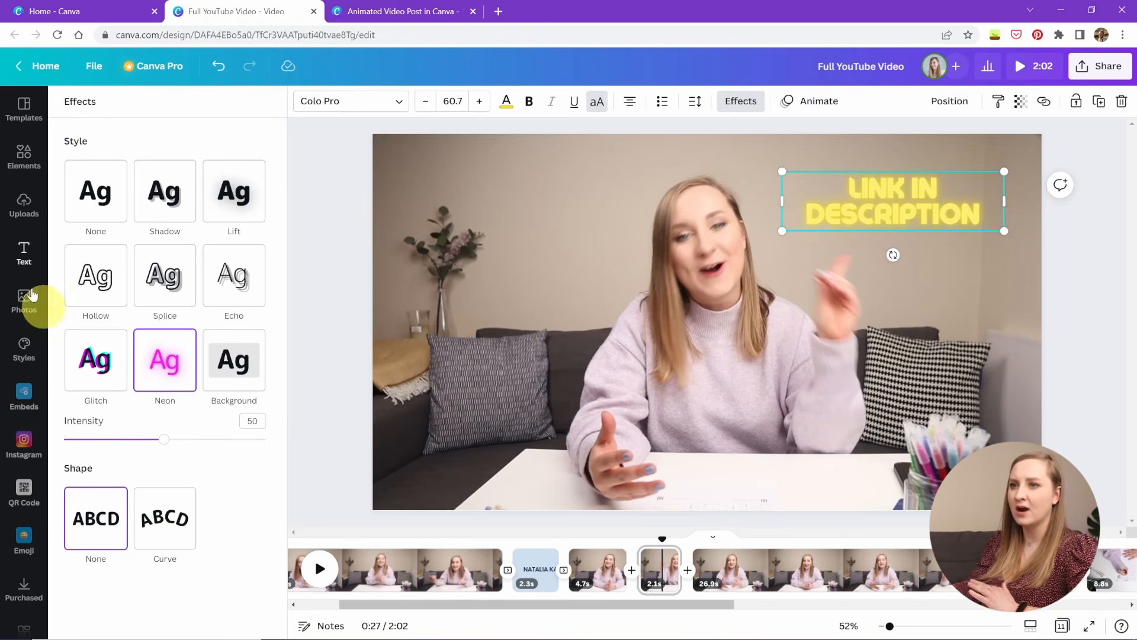
pyautogui.click(24, 253)
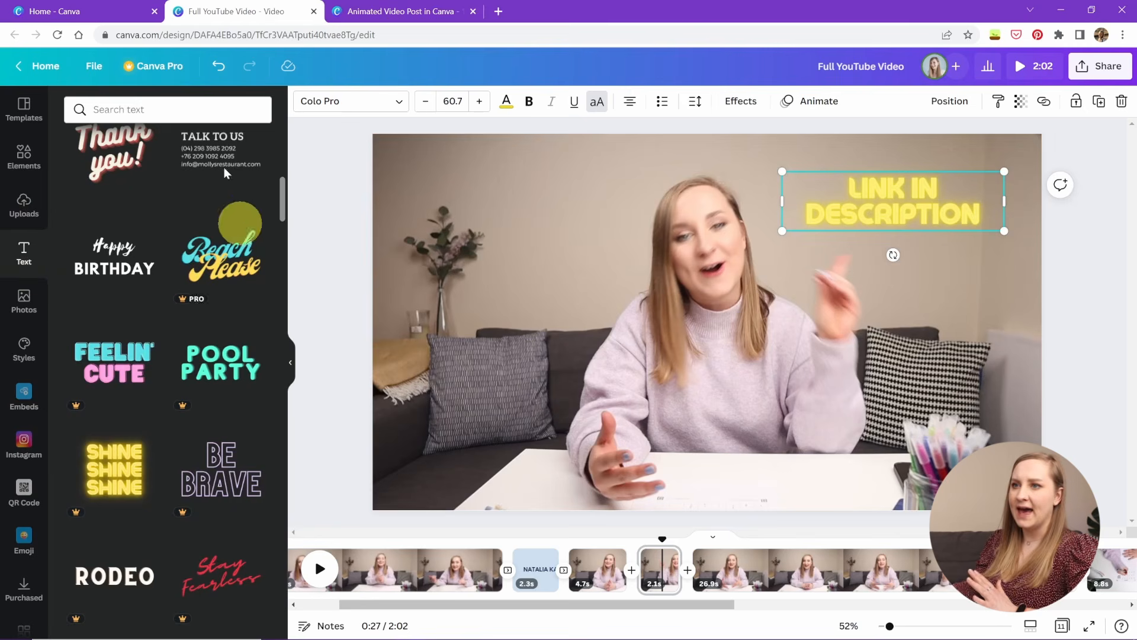
pyautogui.scroll(5, 202, 373)
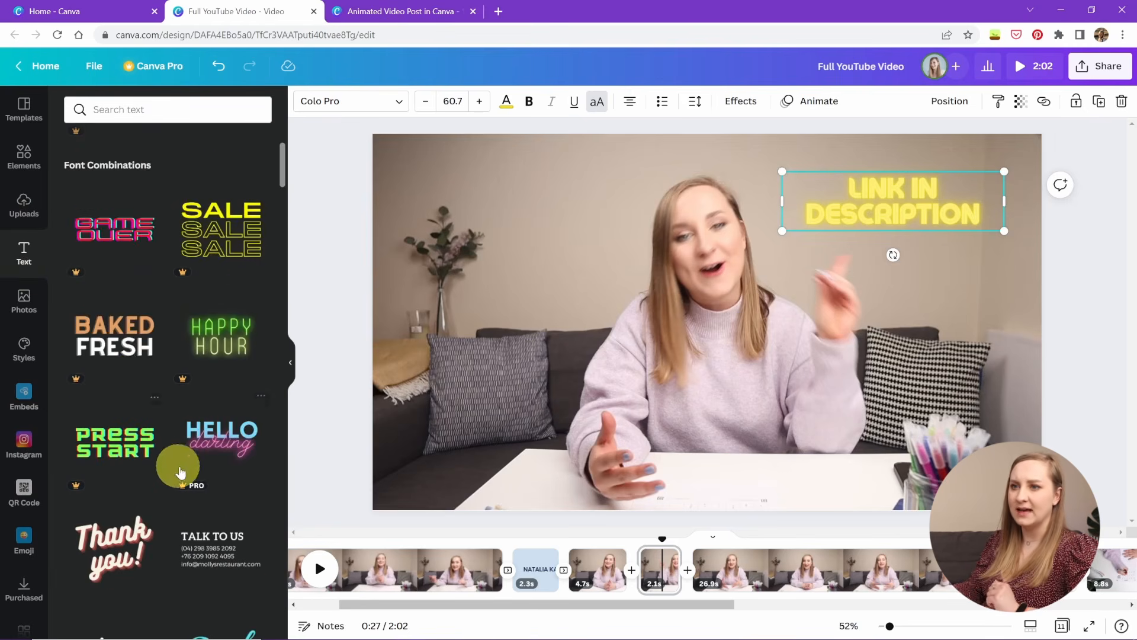
pyautogui.scroll(-5, 177, 426)
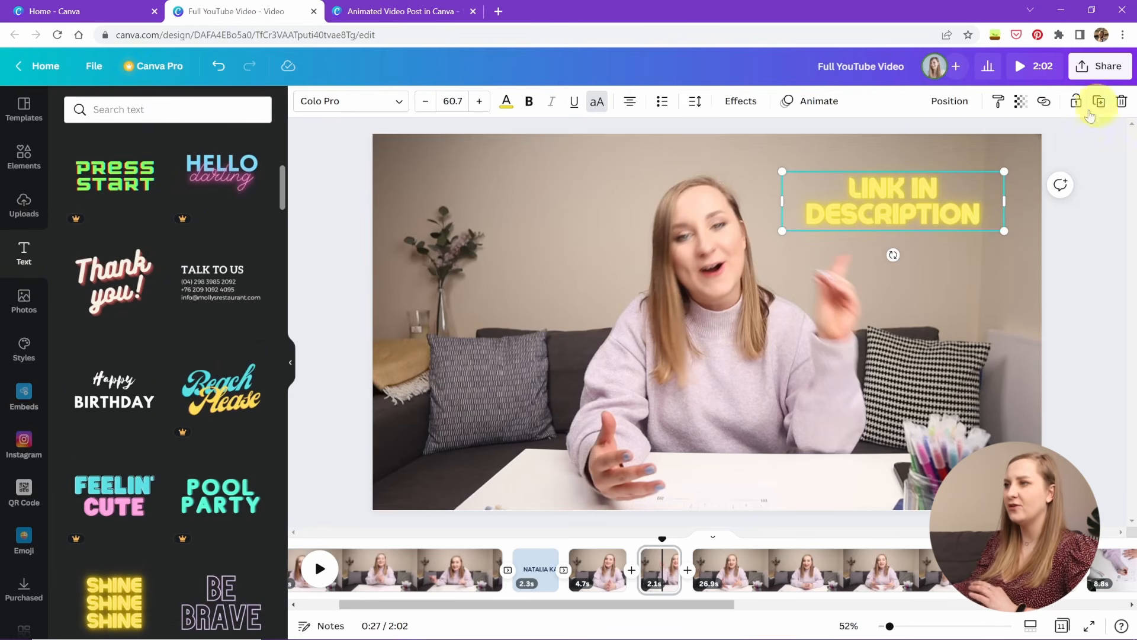
pyautogui.click(741, 100)
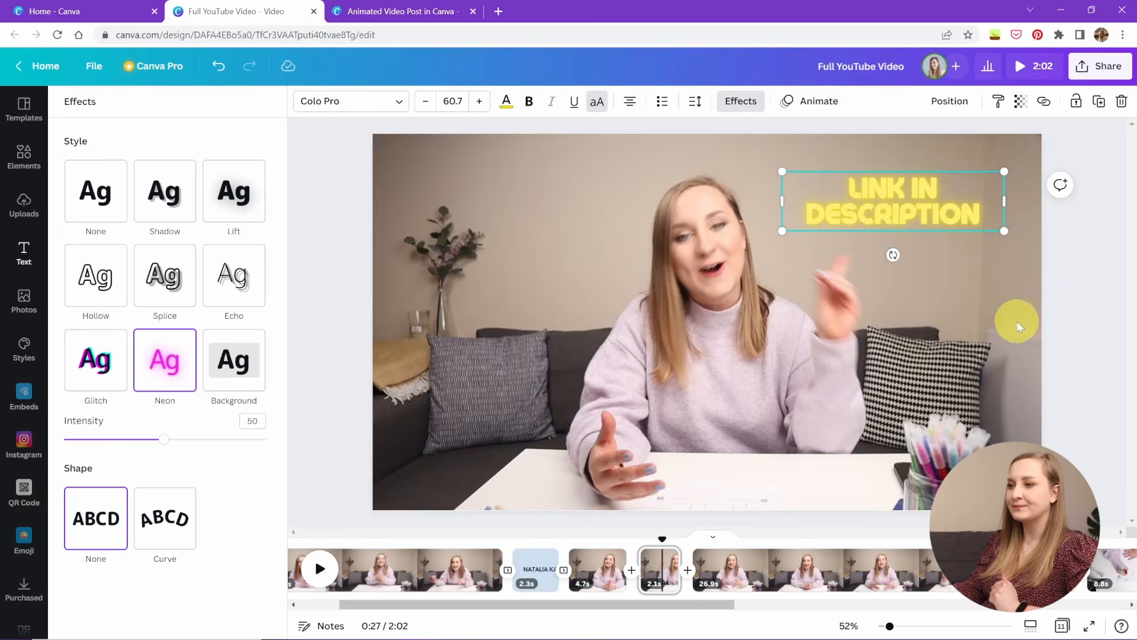
pyautogui.press('Escape')
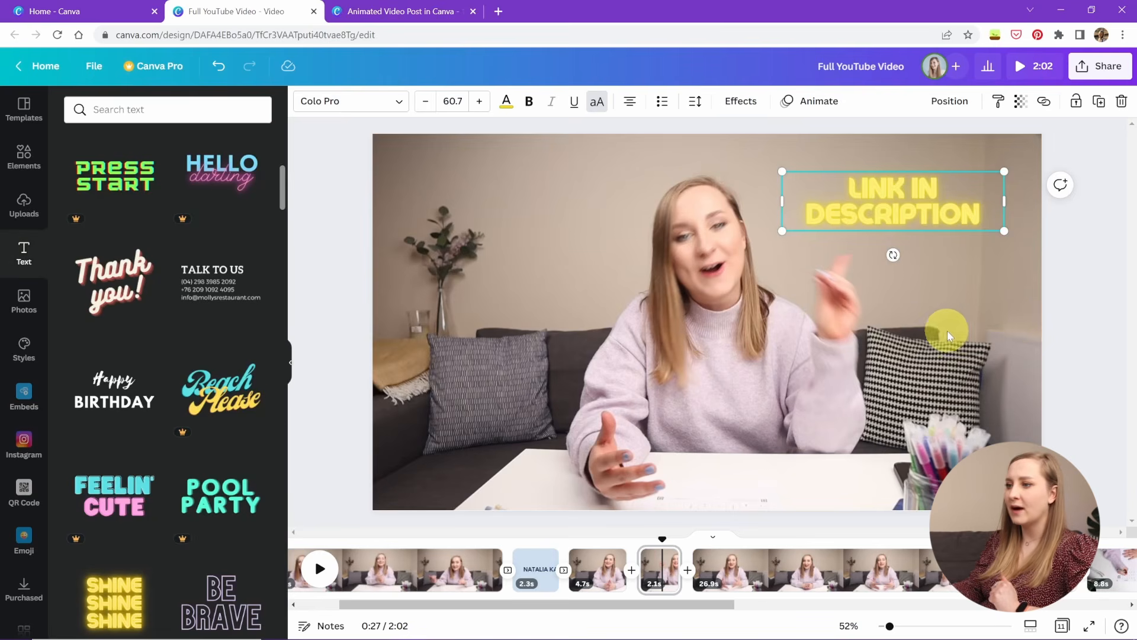
# - Compare the text animations for the LINK IN DESCRIPTION text and apply the Neon animation to it
pyautogui.click(818, 105)
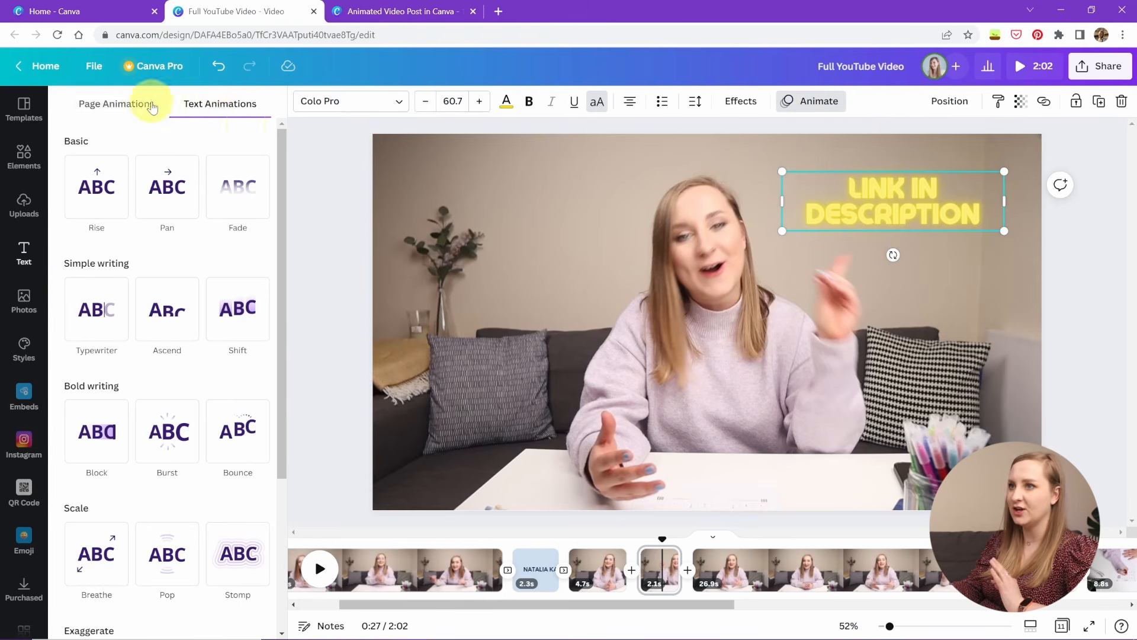
pyautogui.click(127, 105)
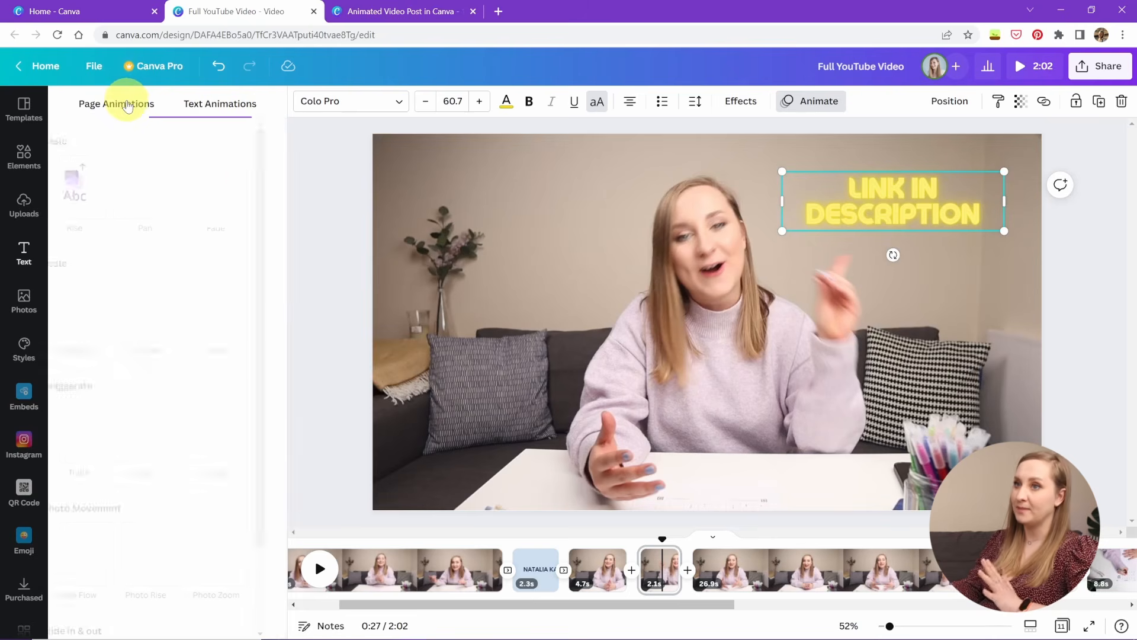
pyautogui.click(220, 106)
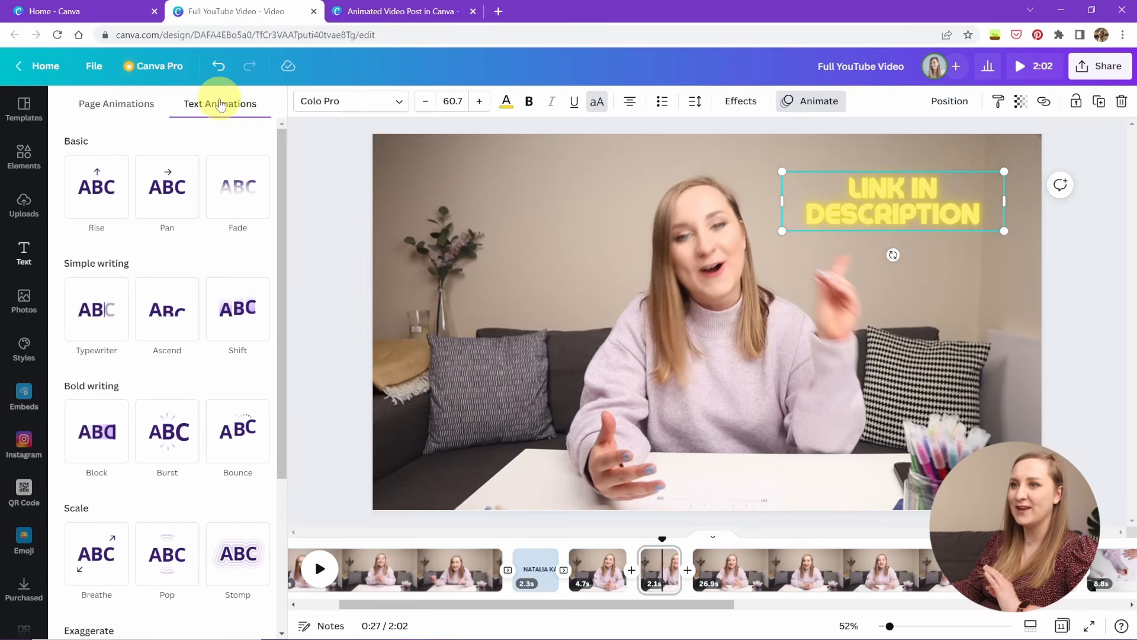
pyautogui.click(238, 187)
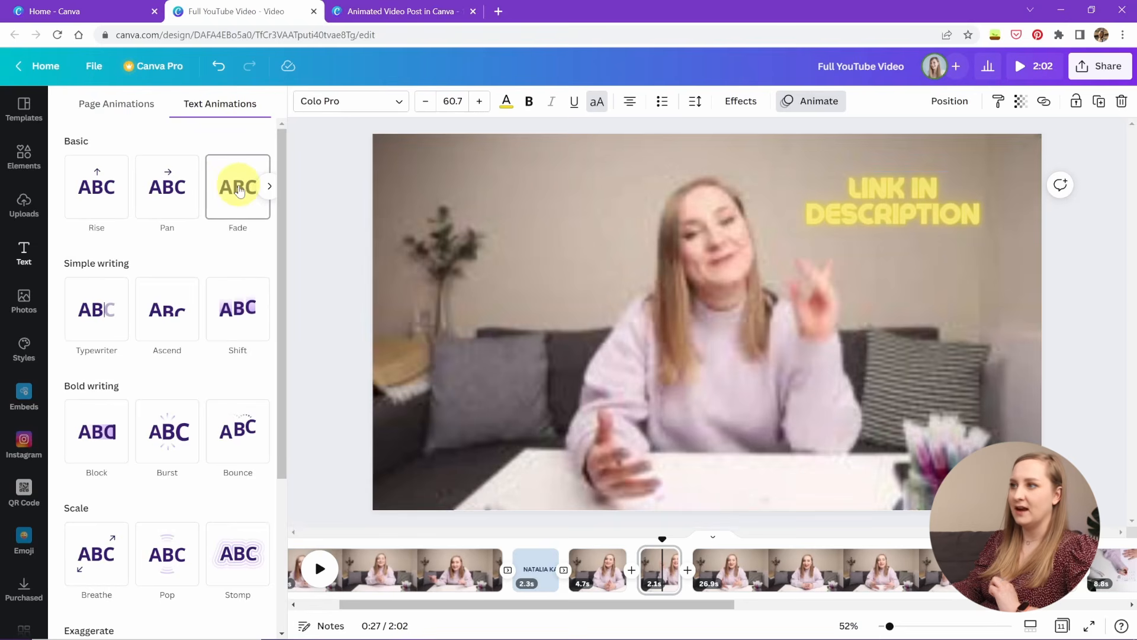
pyautogui.scroll(-3, 203, 273)
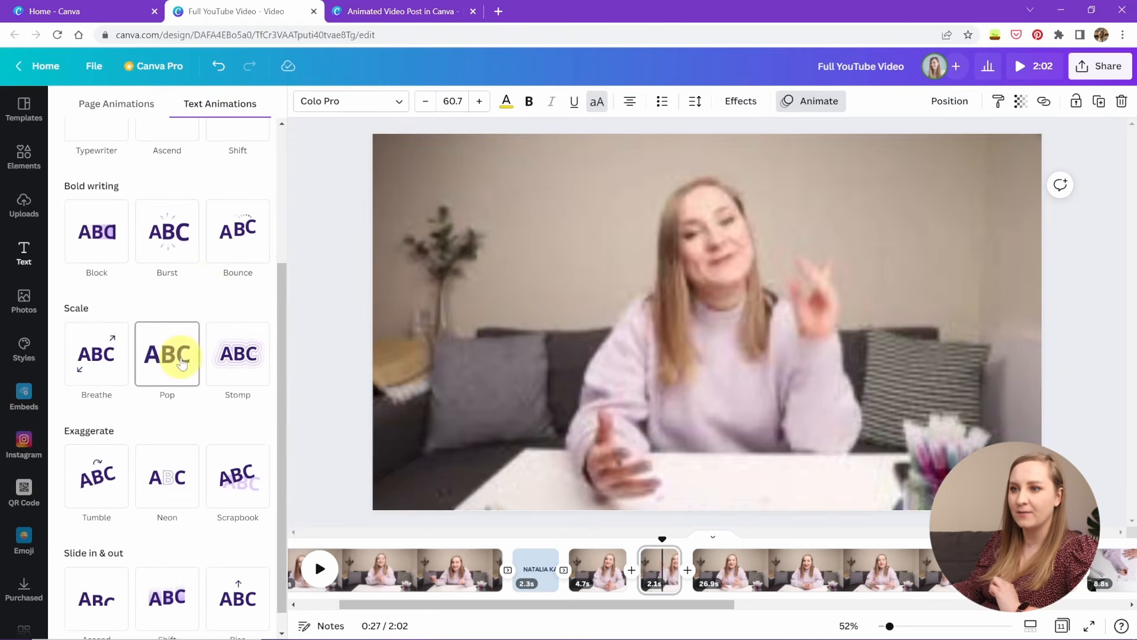
pyautogui.click(172, 486)
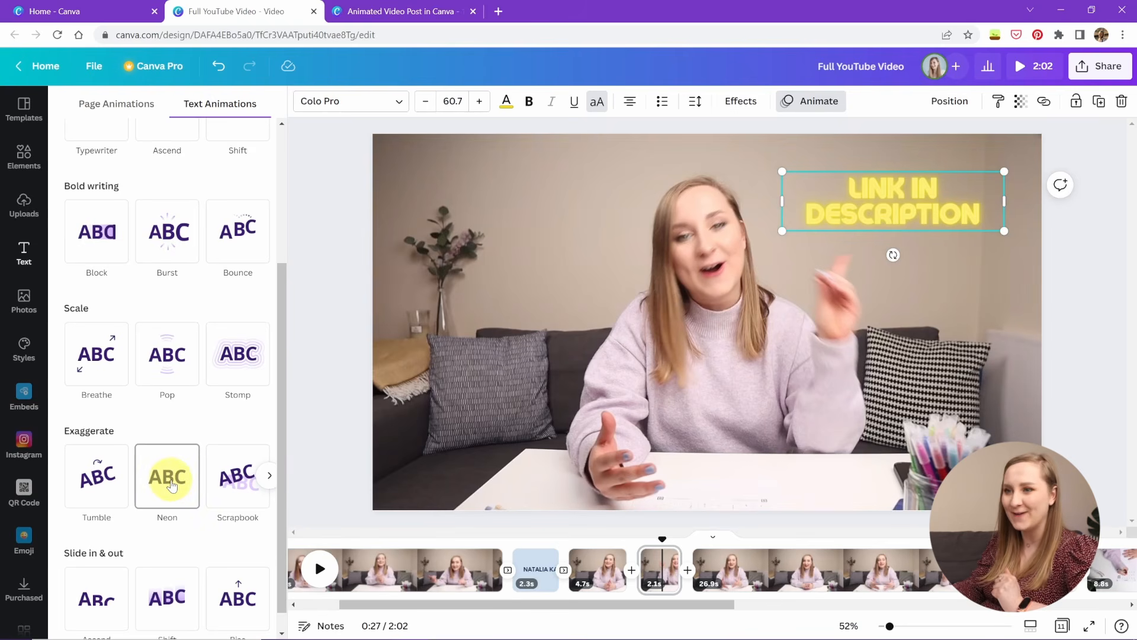
pyautogui.click(172, 486)
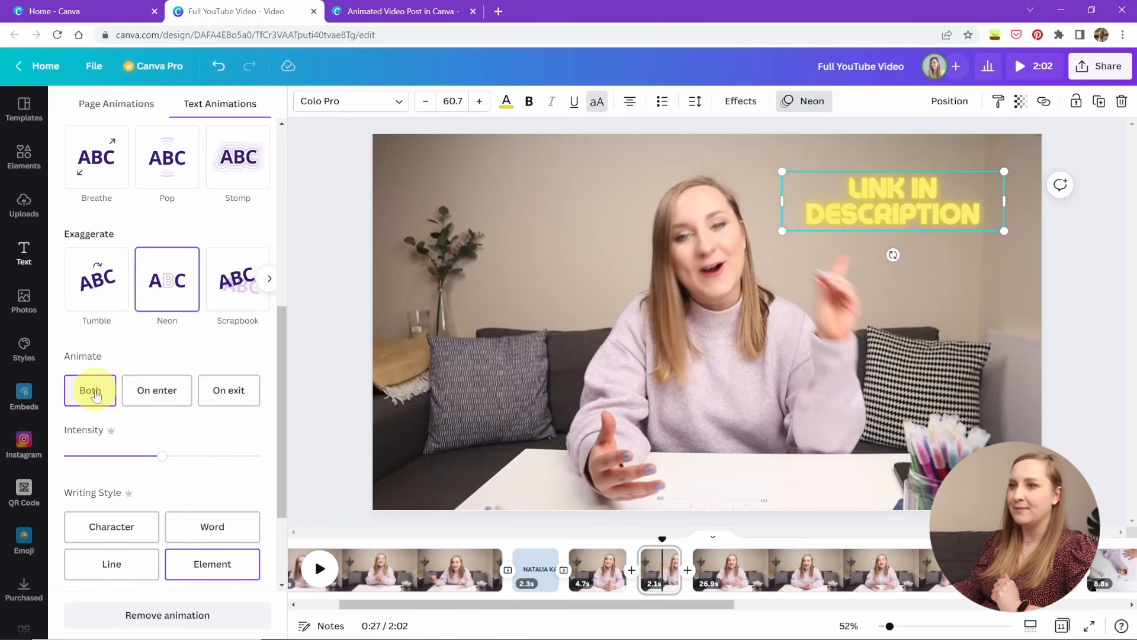
# - Raise the Neon animation's intensity and set its writing style to Word
pyautogui.moveTo(163, 456); pyautogui.dragTo(176, 459)
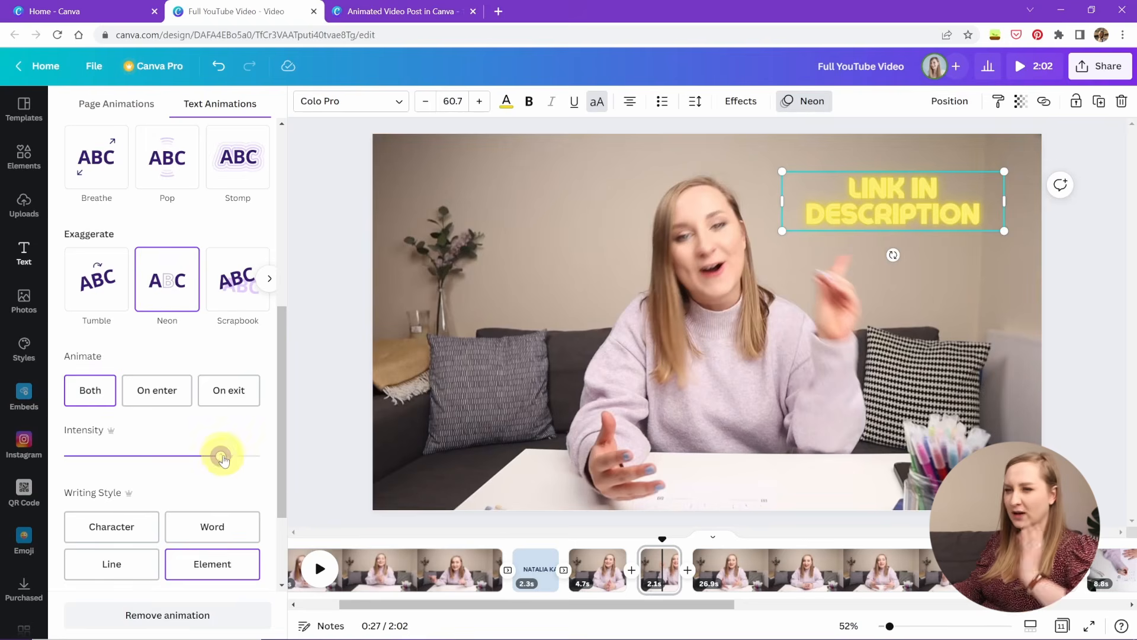
pyautogui.scroll(-2, 171, 426)
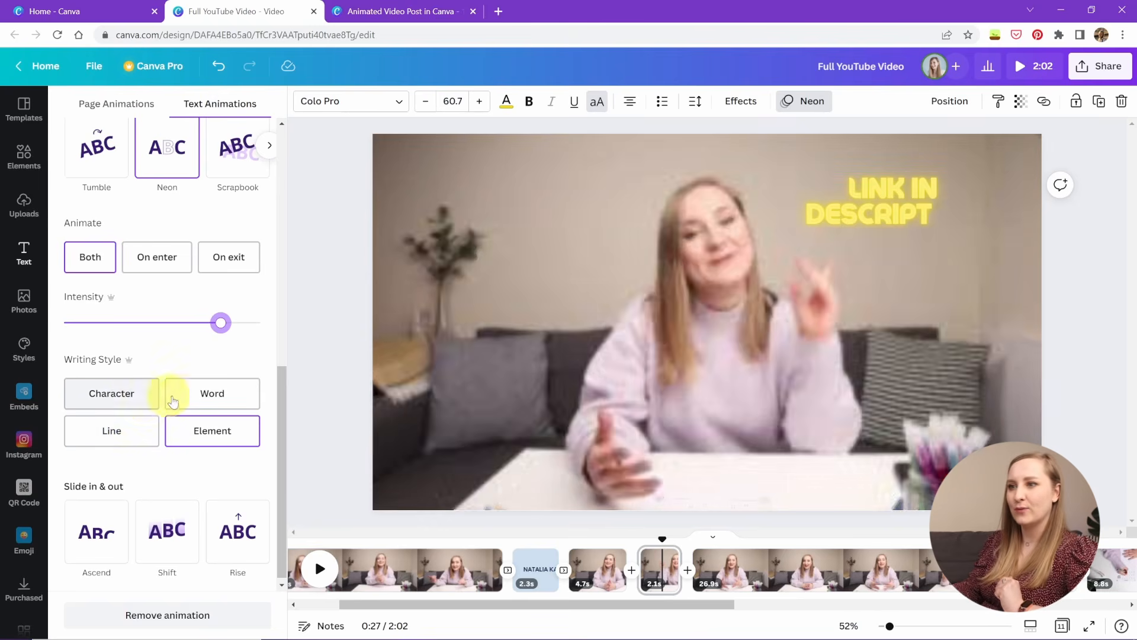
pyautogui.click(208, 398)
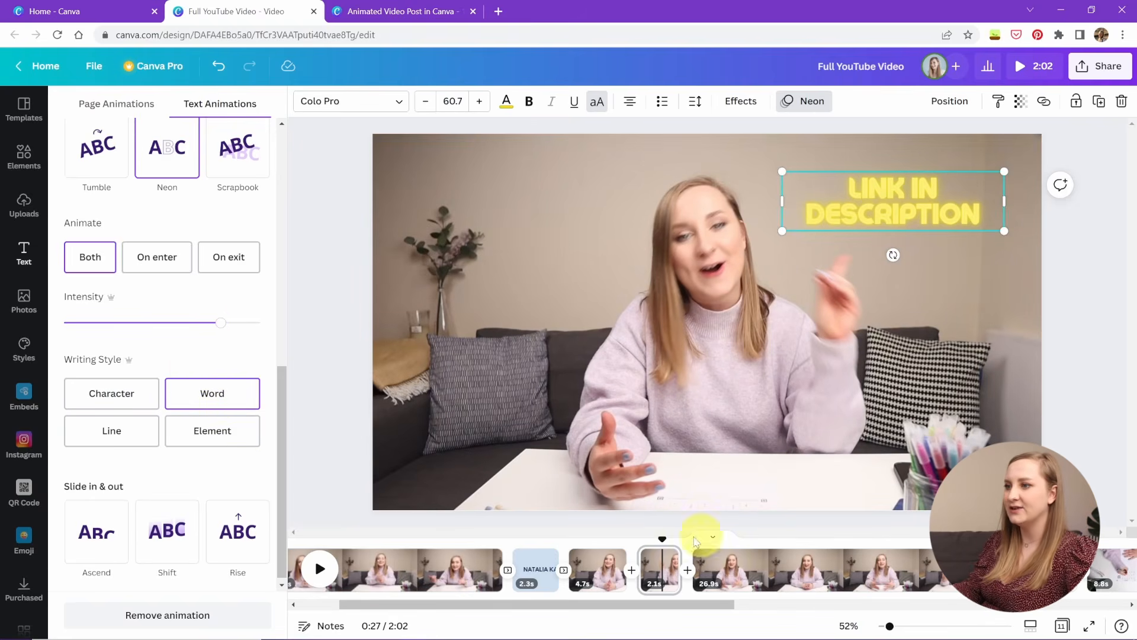
# - Play the video from the clip before the LINK IN DESCRIPTION overlay to check the text animation, and return to the overlay's clip
pyautogui.click(610, 559)
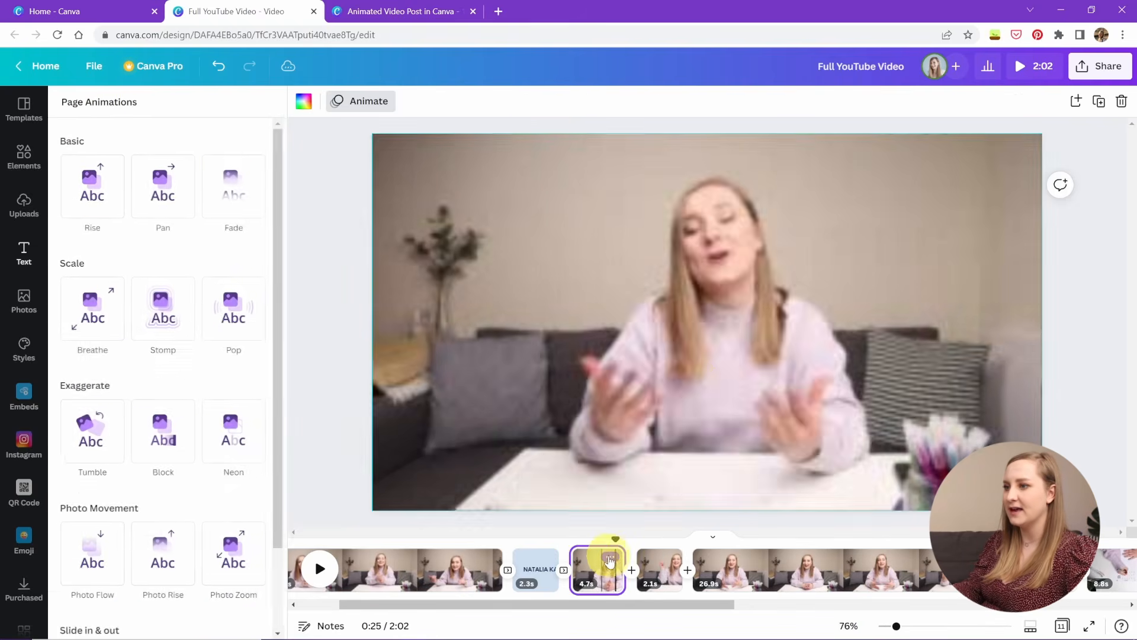
pyautogui.rightClick(610, 560)
pyautogui.click(610, 577)
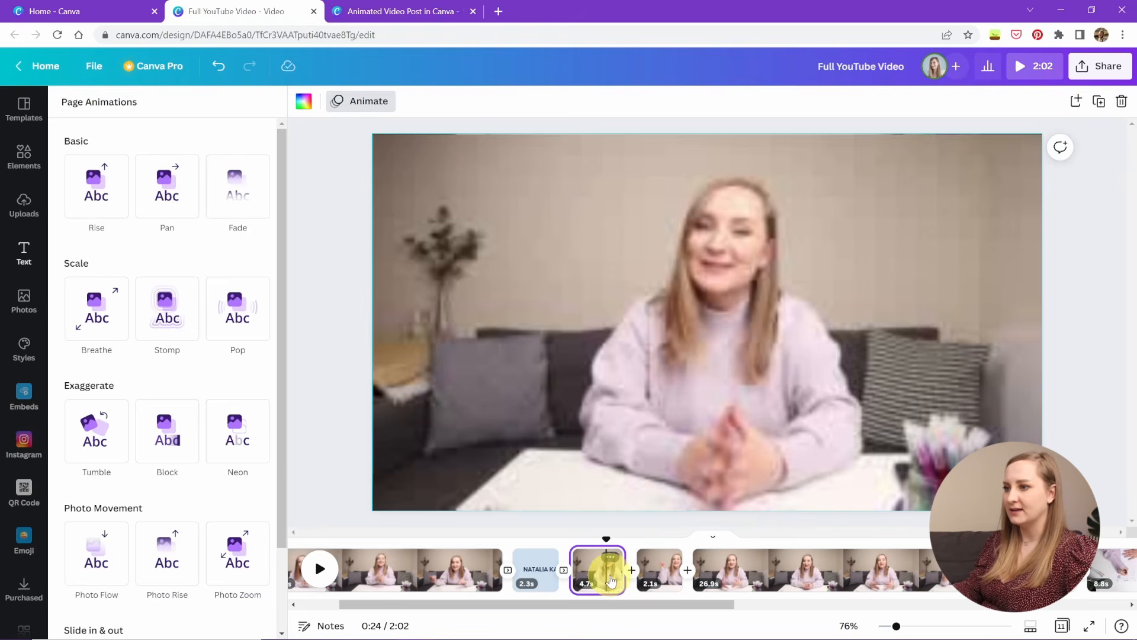
pyautogui.click(314, 582)
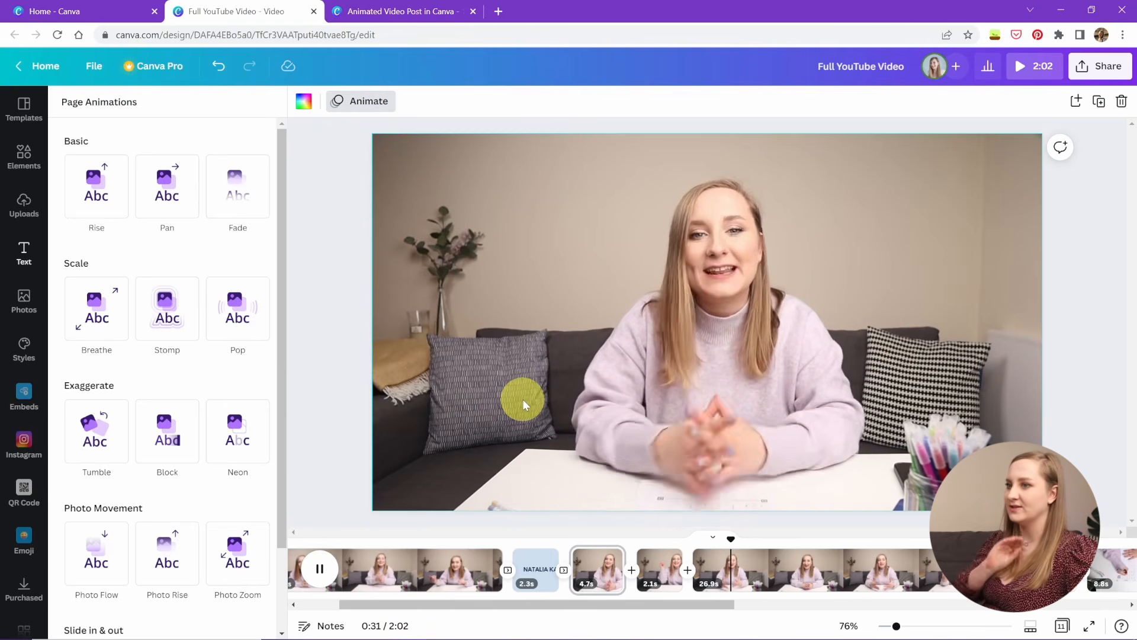
pyautogui.press('space')
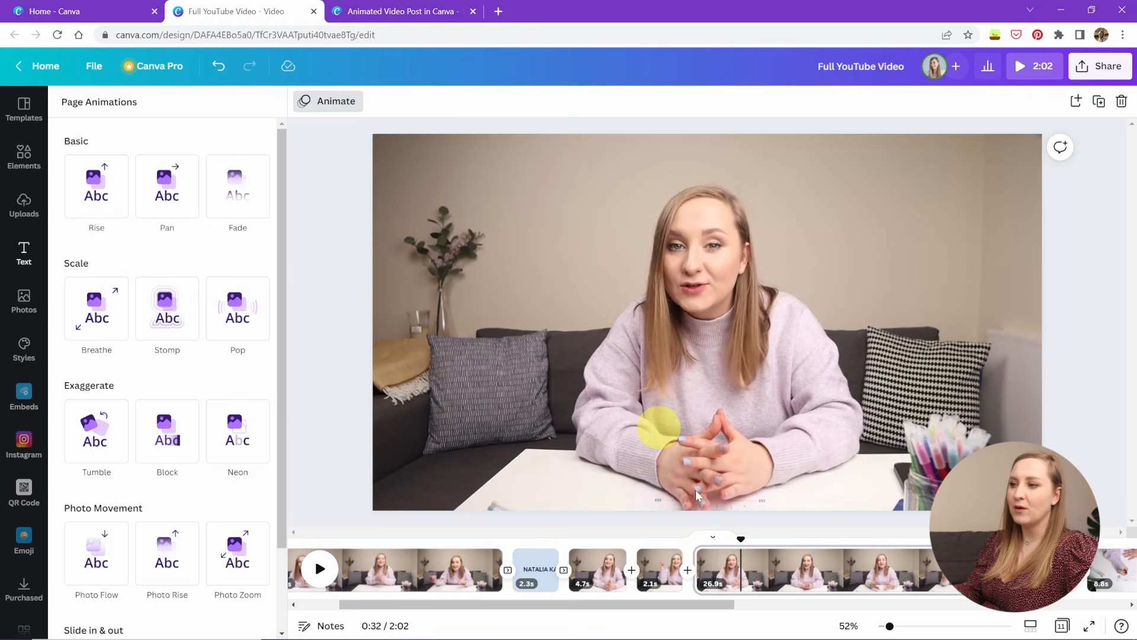
pyautogui.click(664, 577)
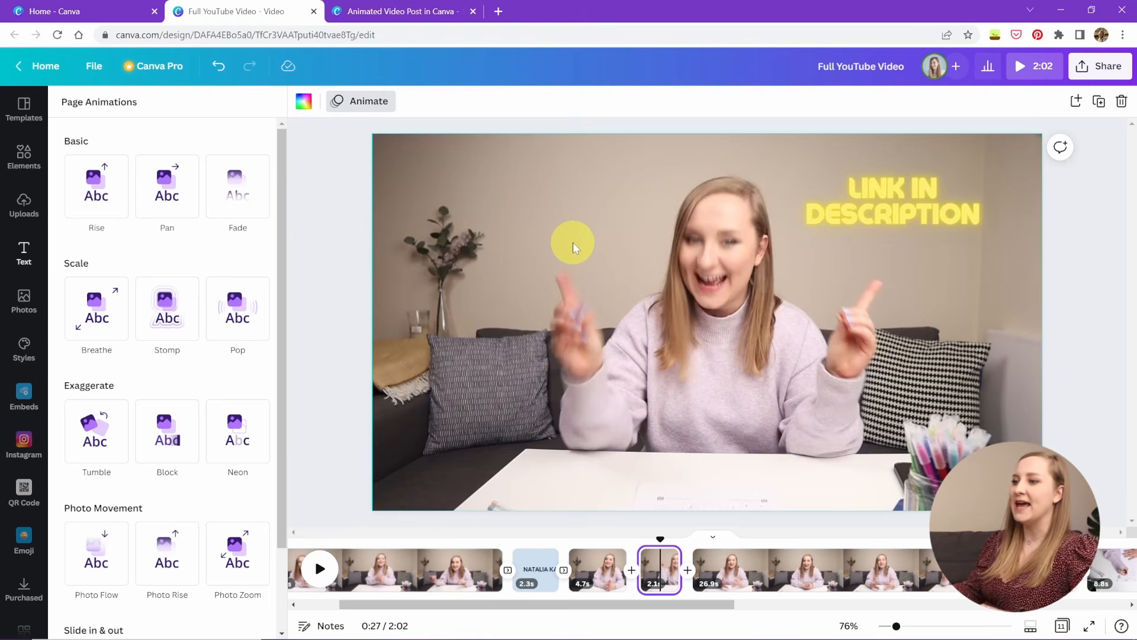
# - Split the last clip of the timeline twice, into a 2.6 s opening part, a 2.2 s middle part and the remainder
pyautogui.moveTo(638, 605); pyautogui.dragTo(953, 605)
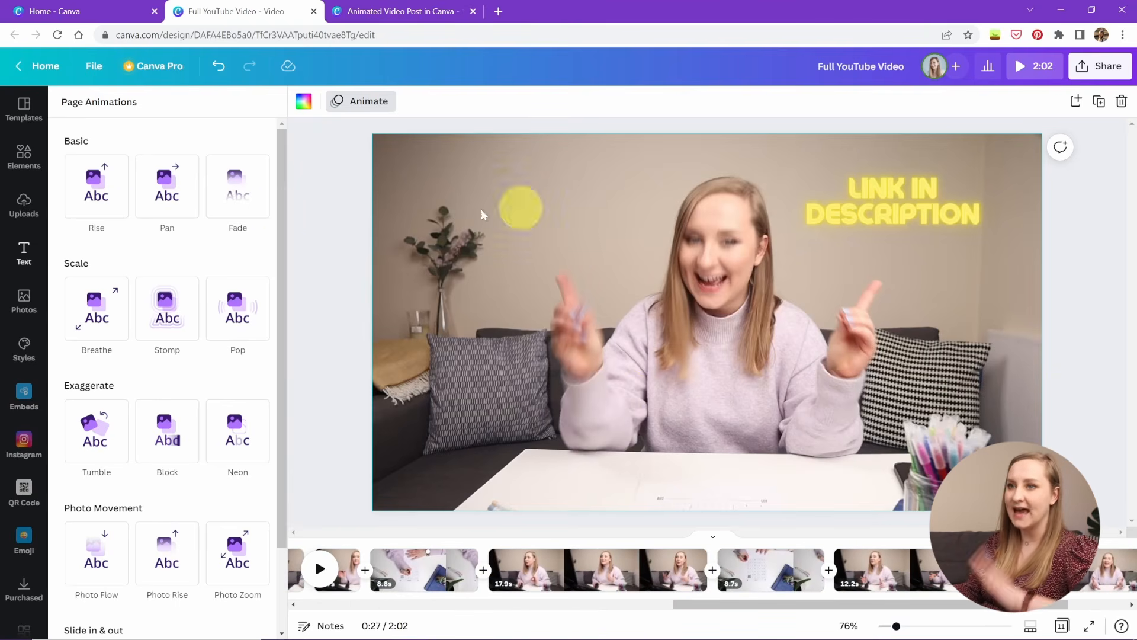
pyautogui.click(9, 170)
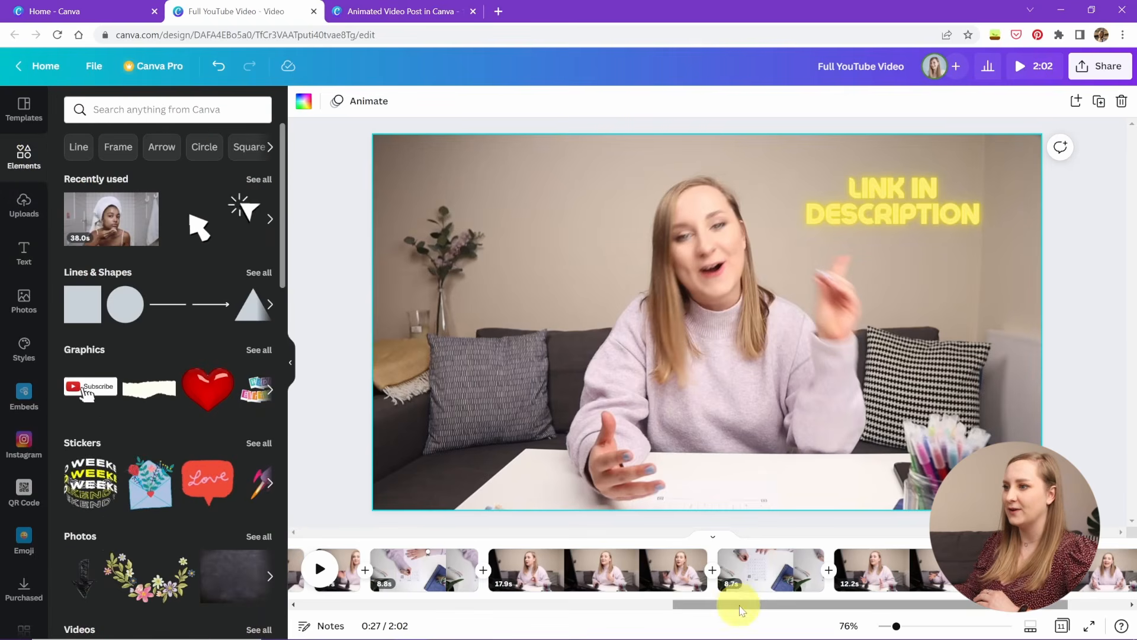
pyautogui.moveTo(738, 605); pyautogui.dragTo(837, 609)
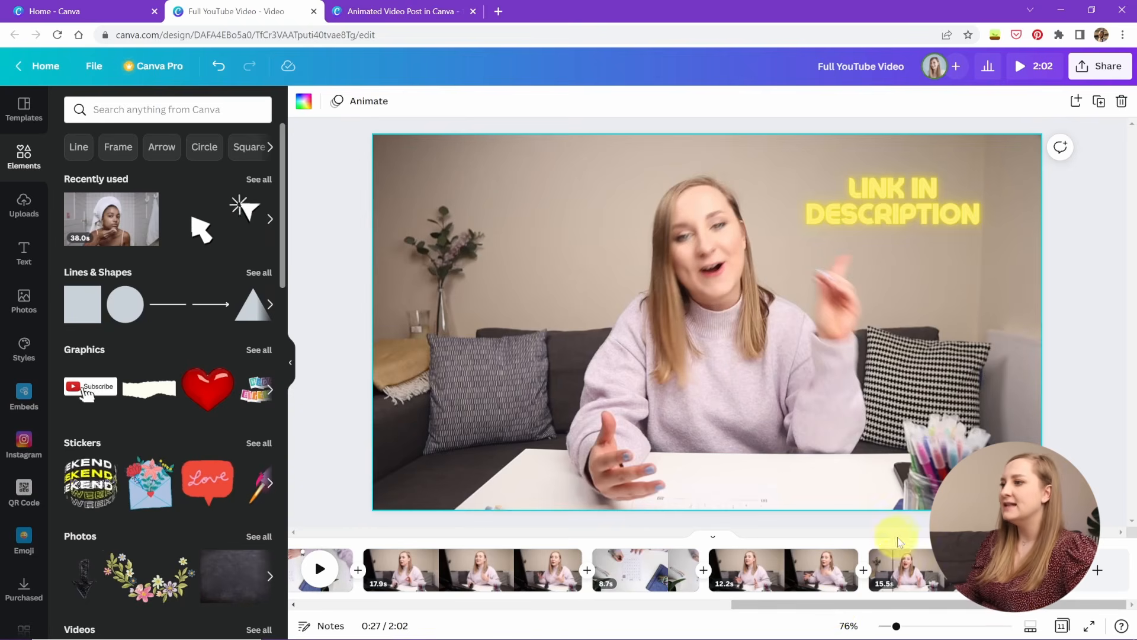
pyautogui.click(902, 570)
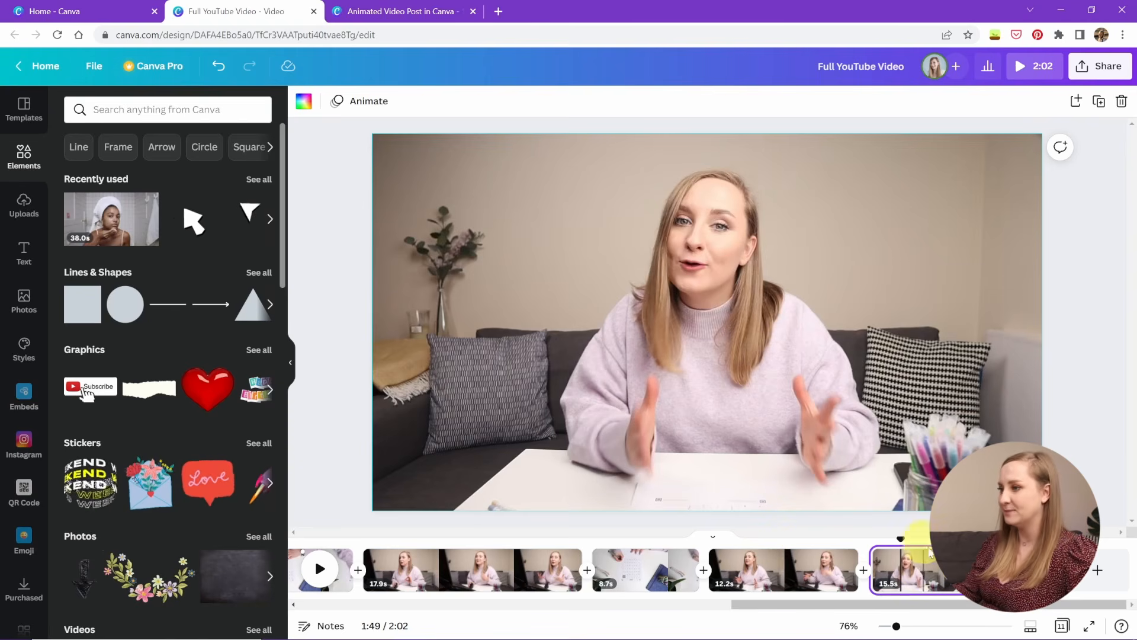
pyautogui.press('s')
pyautogui.click(966, 570)
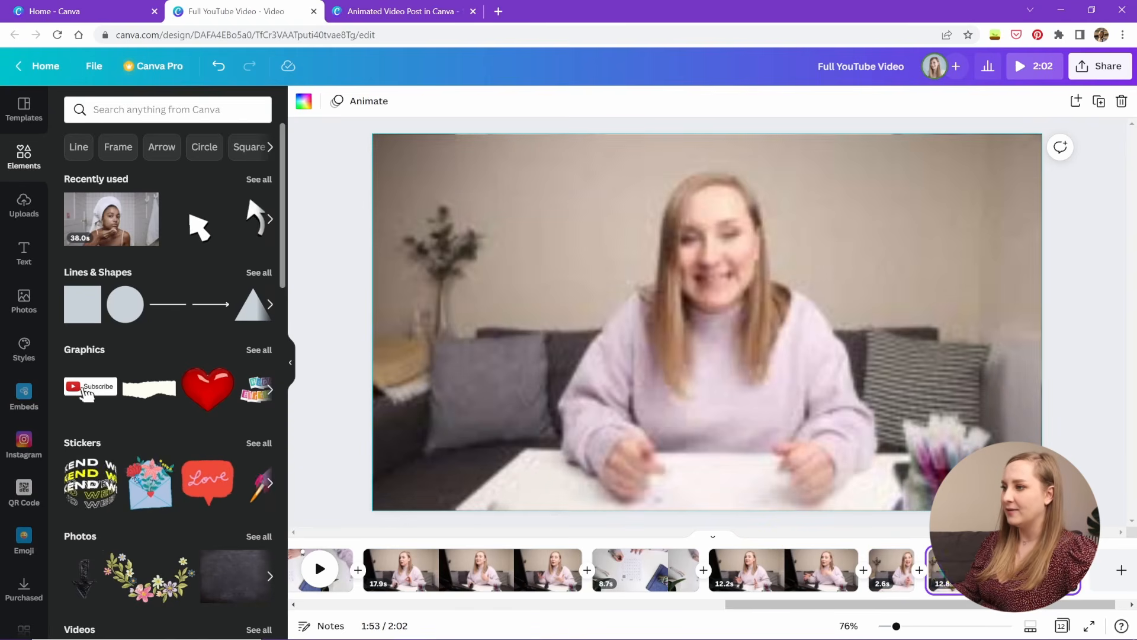
pyautogui.press('s')
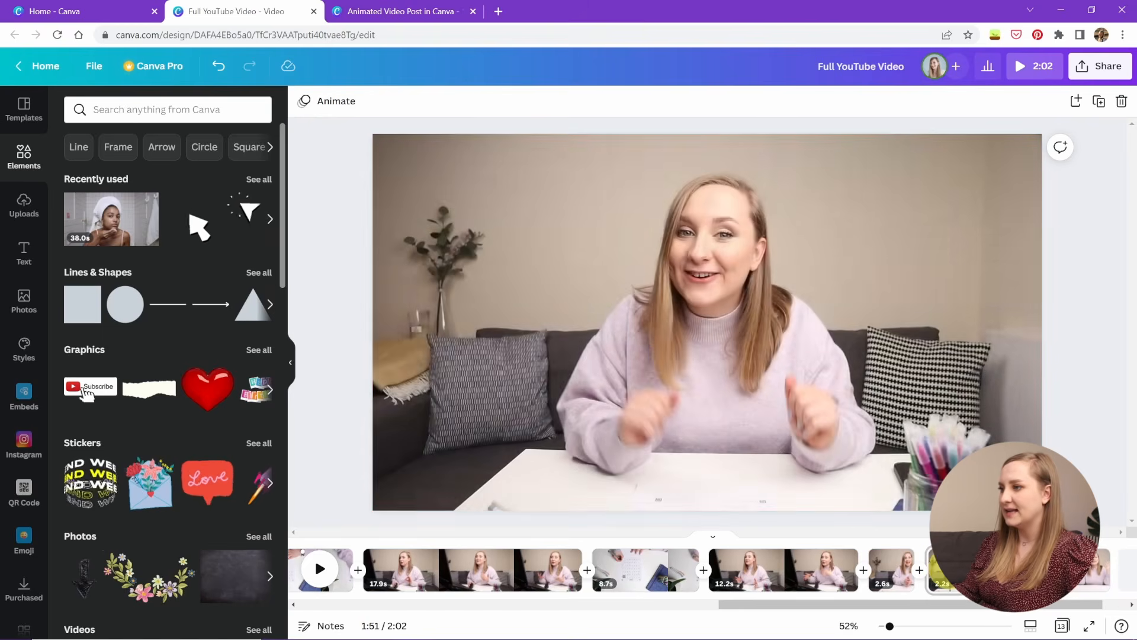
pyautogui.click(947, 570)
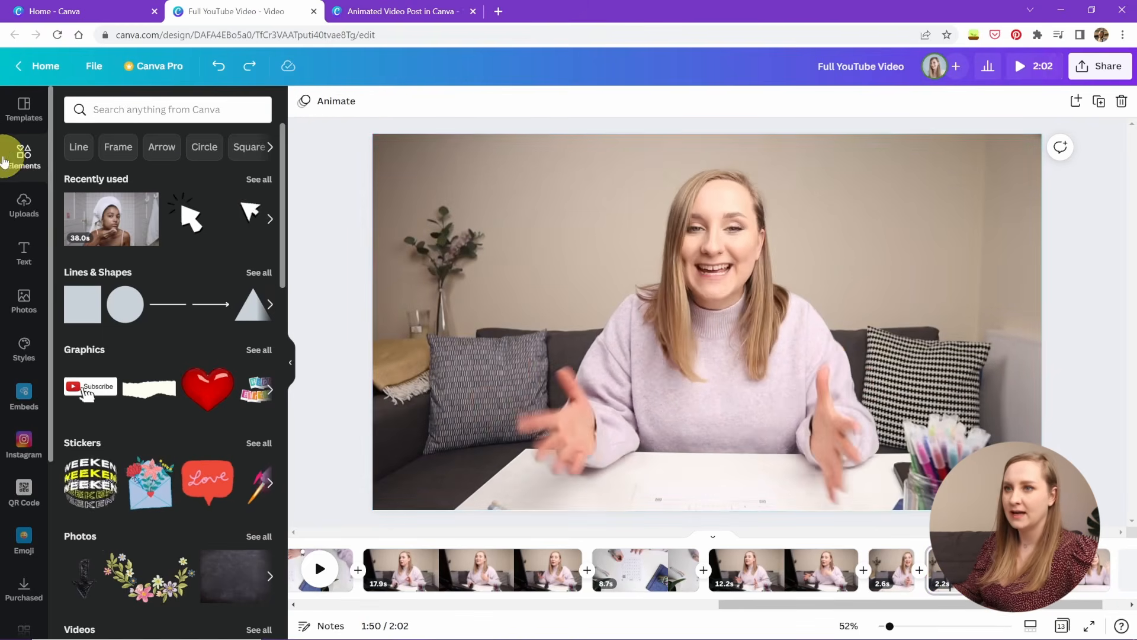
# - Search the elements for "subscribe", filtered to animated items, and show only graphics
pyautogui.click(20, 157)
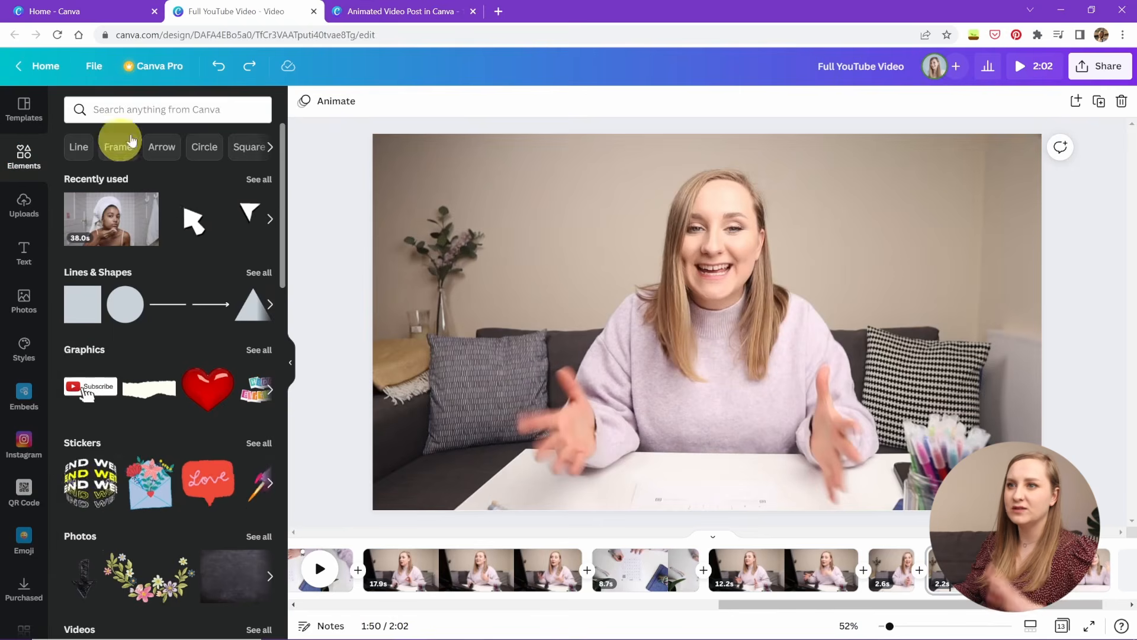
pyautogui.click(130, 109)
pyautogui.click(146, 277)
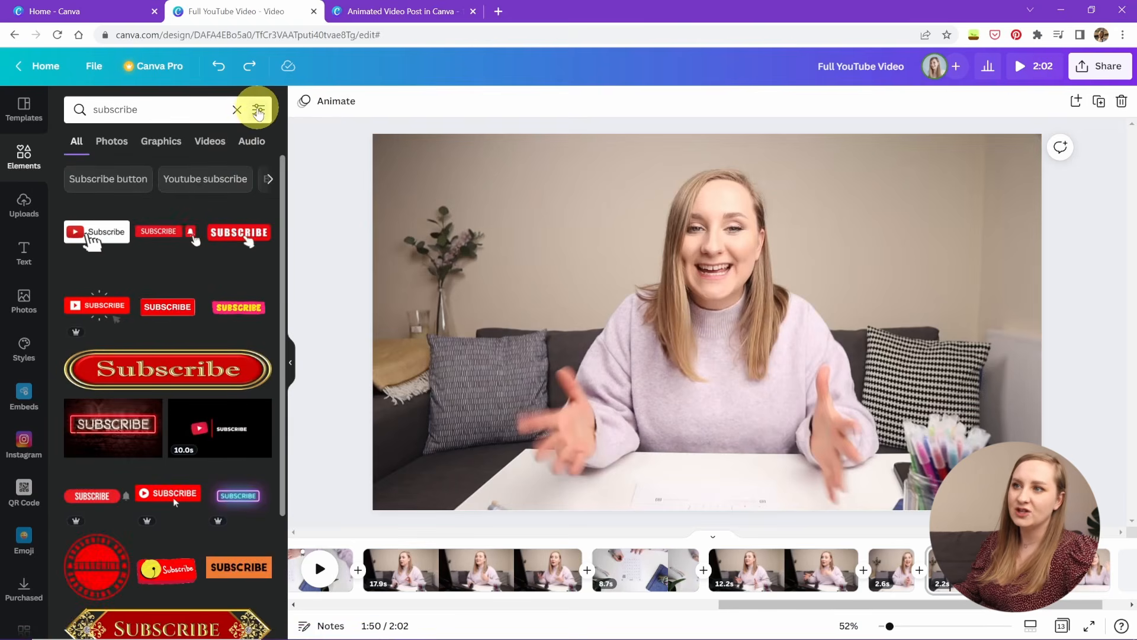
pyautogui.click(257, 110)
pyautogui.click(225, 346)
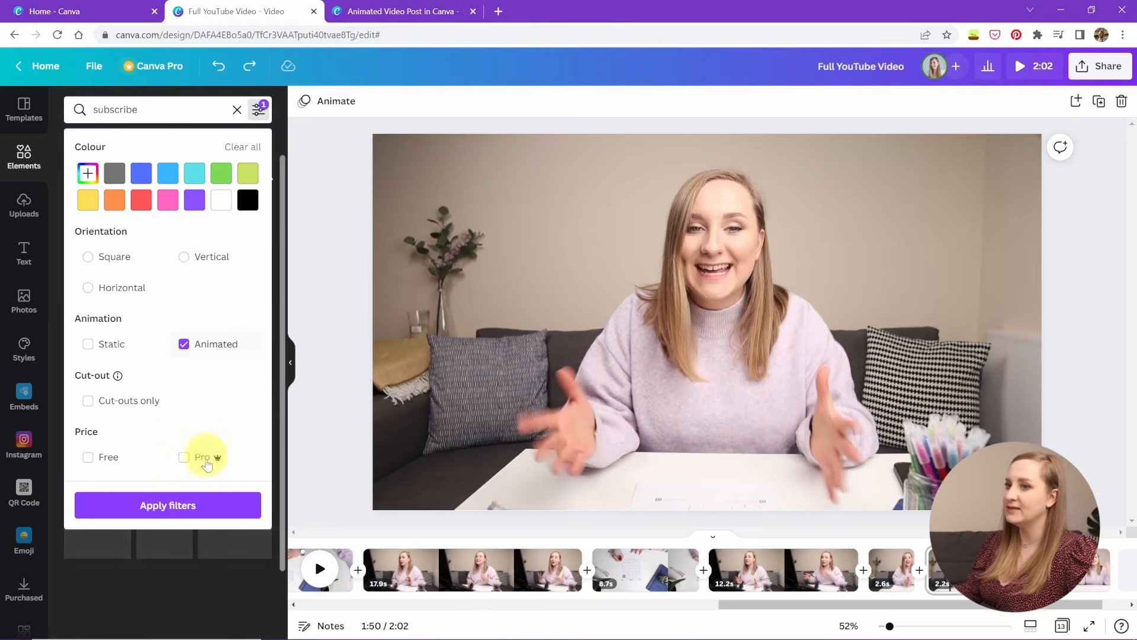
pyautogui.click(213, 505)
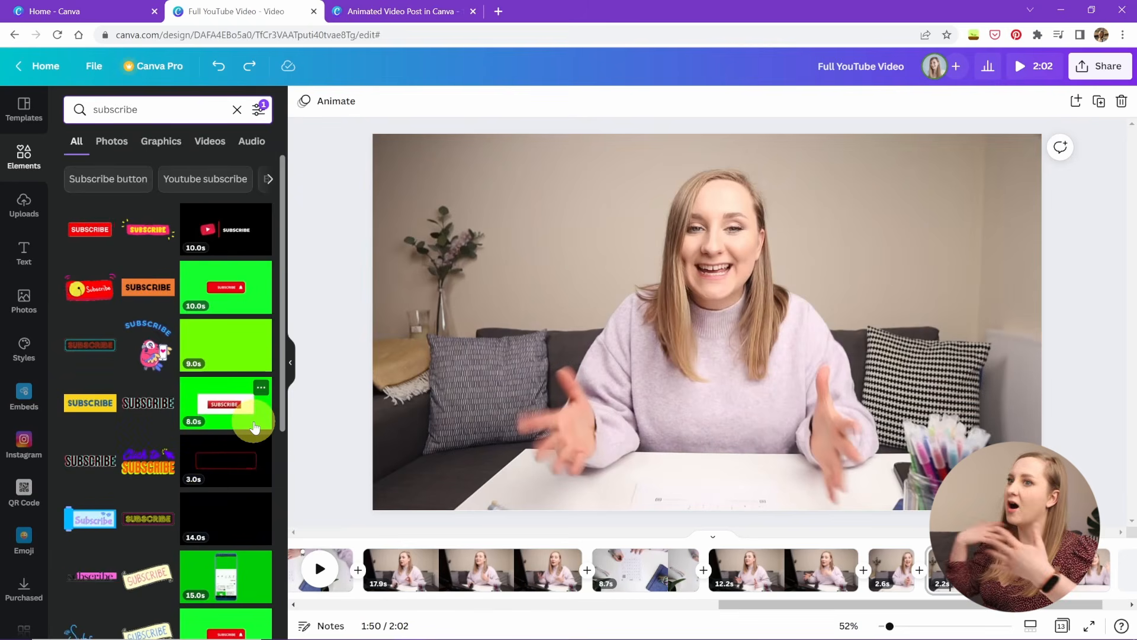
pyautogui.click(162, 152)
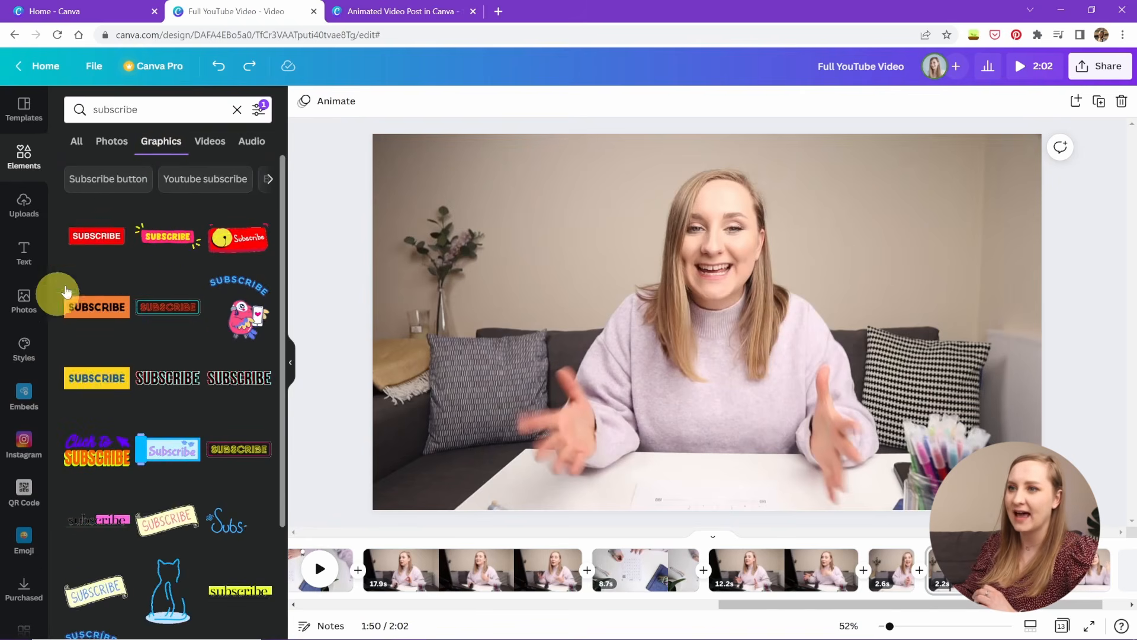
# - Add the red animated SUBSCRIBE button graphic to the 2.2 s clip, shrunk and placed in the frame's upper-left area
pyautogui.click(96, 243)
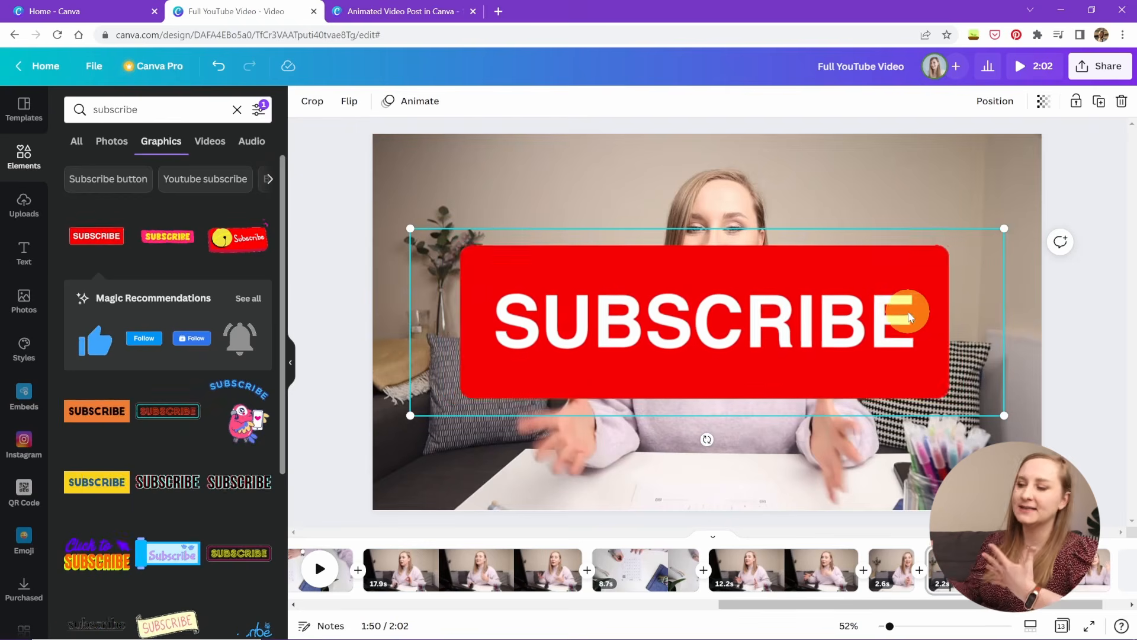
pyautogui.moveTo(1003, 232); pyautogui.dragTo(639, 343)
pyautogui.click(570, 400)
pyautogui.moveTo(570, 400); pyautogui.dragTo(559, 213)
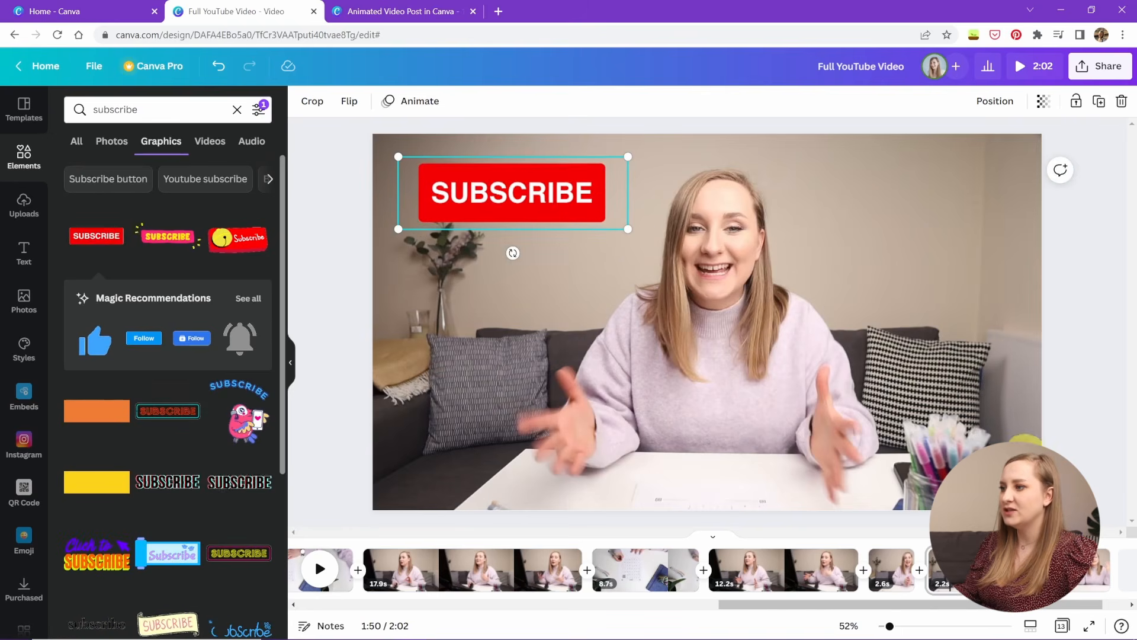
pyautogui.click(1066, 444)
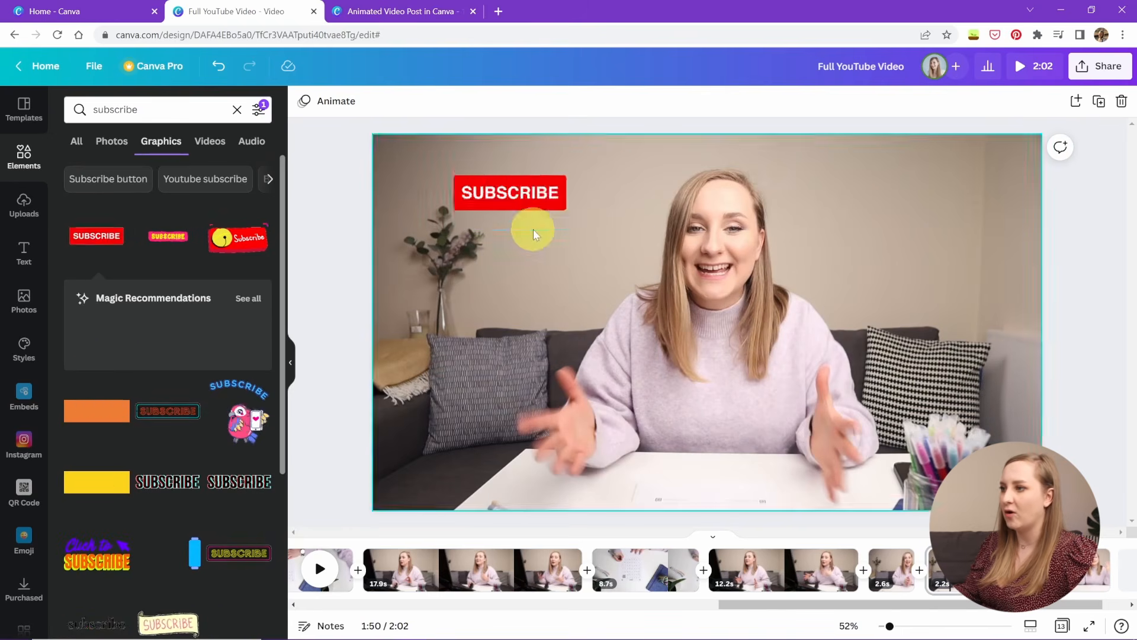
pyautogui.click(527, 210)
pyautogui.moveTo(629, 229); pyautogui.dragTo(584, 210)
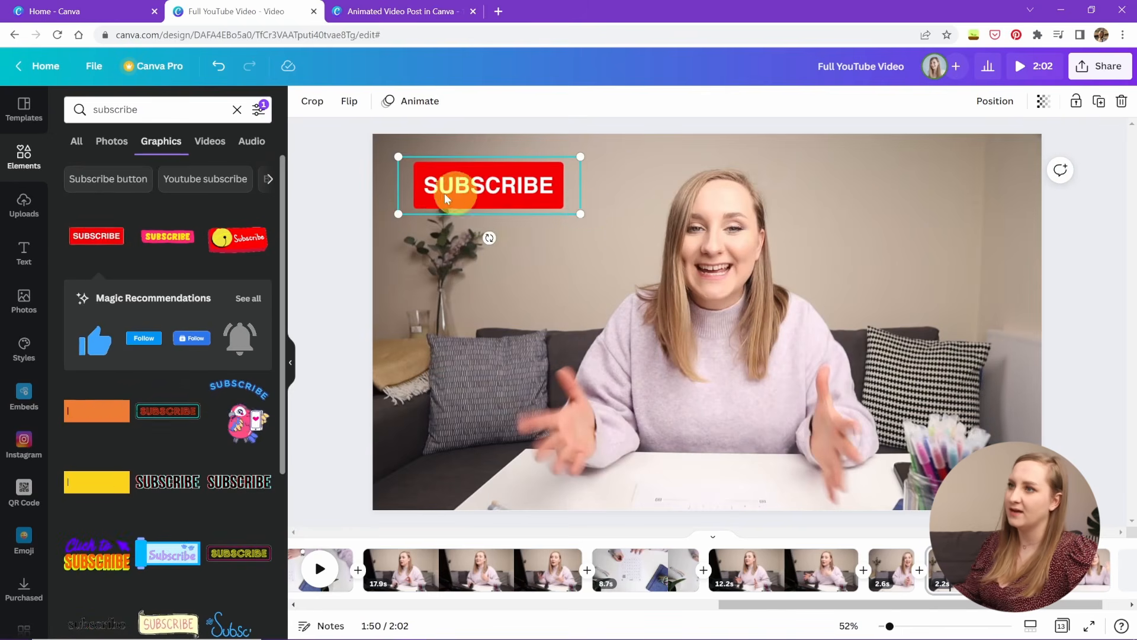
# - Delete the red SUBSCRIBE button graphic from the clip
pyautogui.click(930, 271)
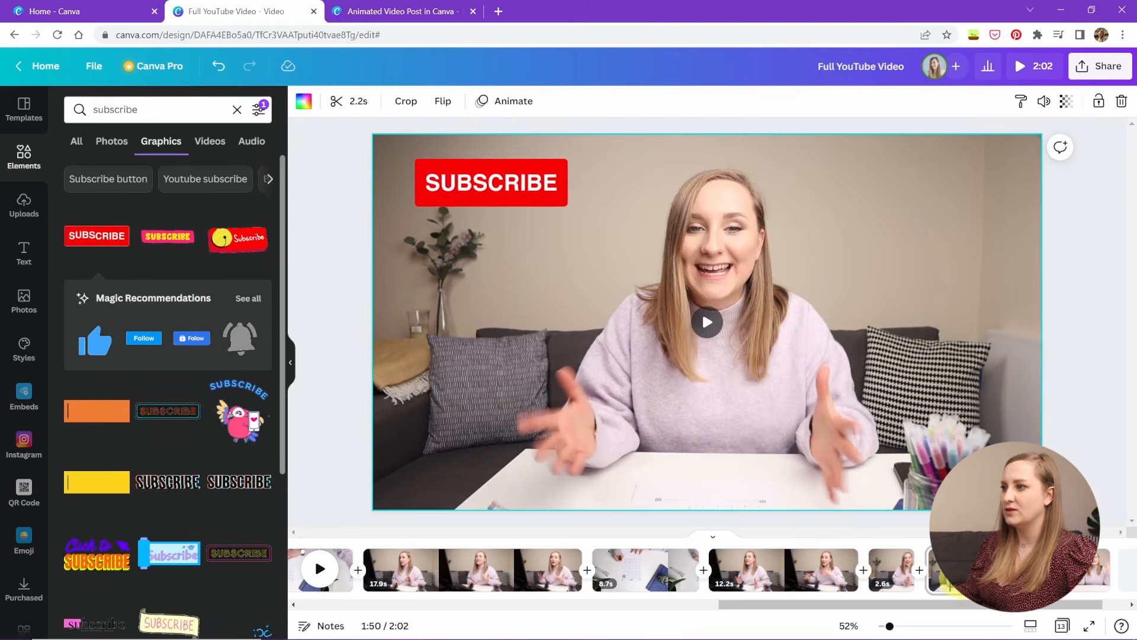
pyautogui.click(505, 189)
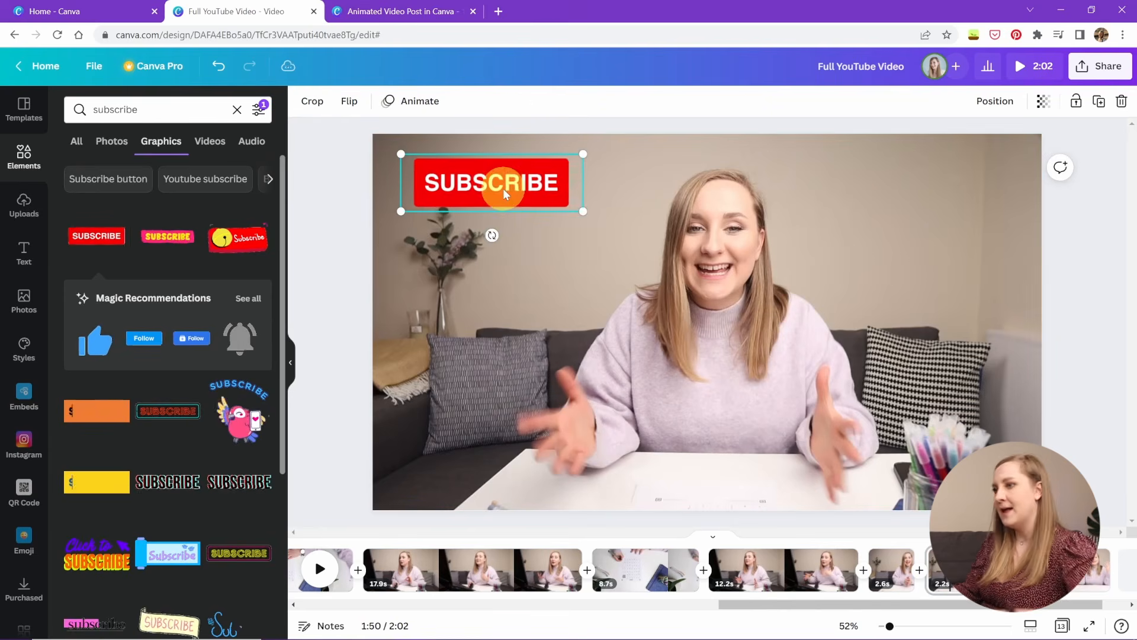
pyautogui.press('Delete')
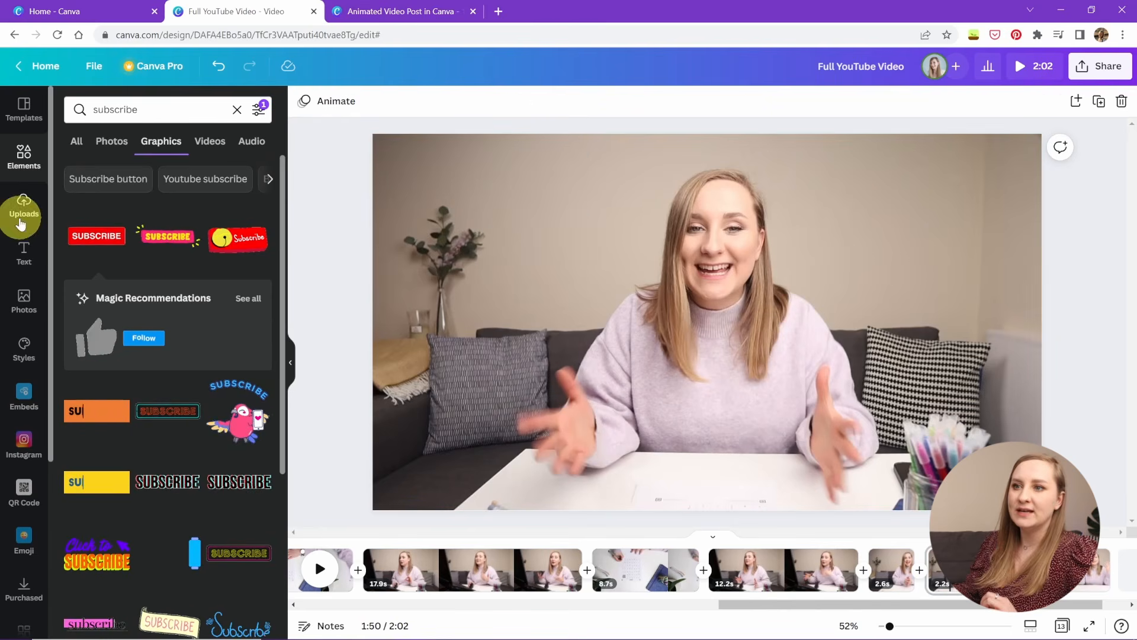
# - Clear the "subscribe" search from the elements and open the full collection of stickers
pyautogui.click(24, 255)
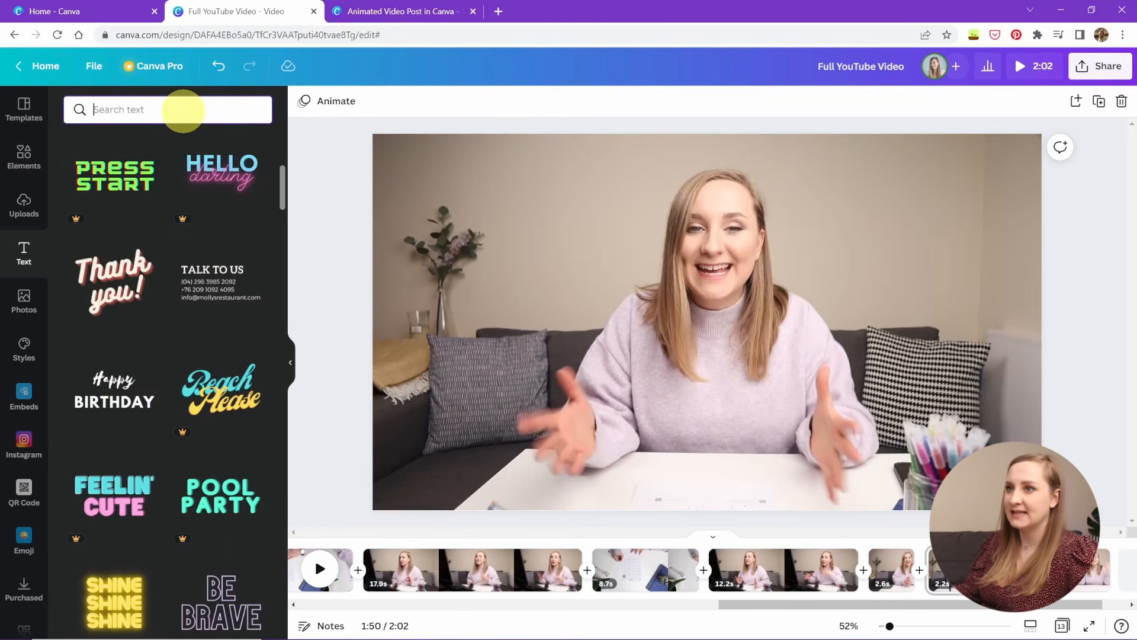
pyautogui.scroll(9, 137, 210)
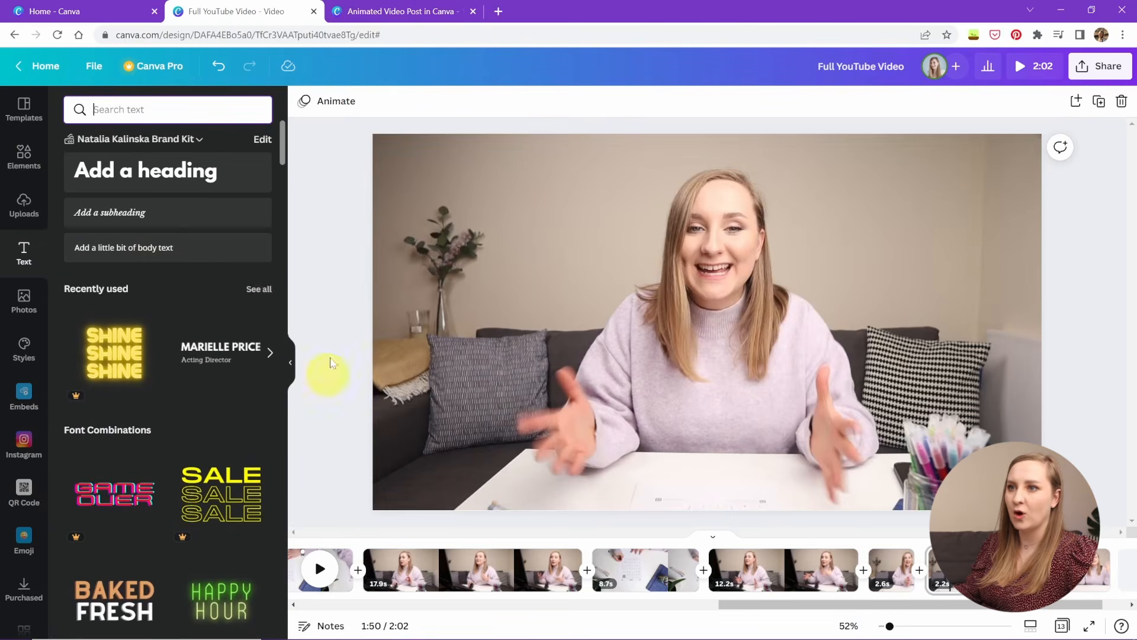
pyautogui.click(7, 162)
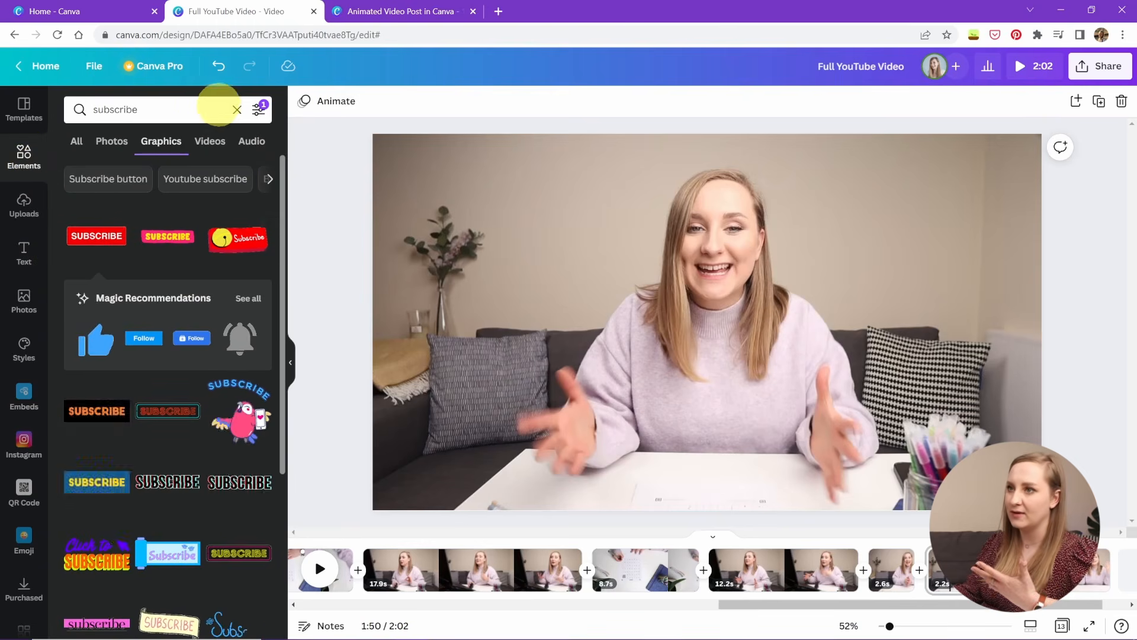
pyautogui.click(240, 110)
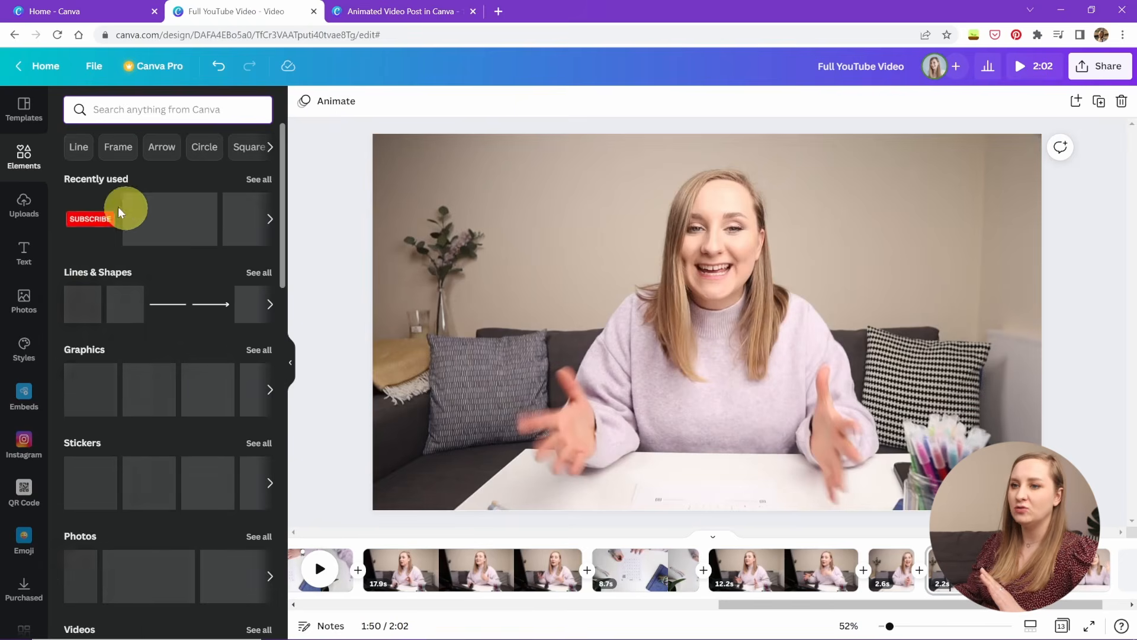
pyautogui.scroll(-2, 205, 375)
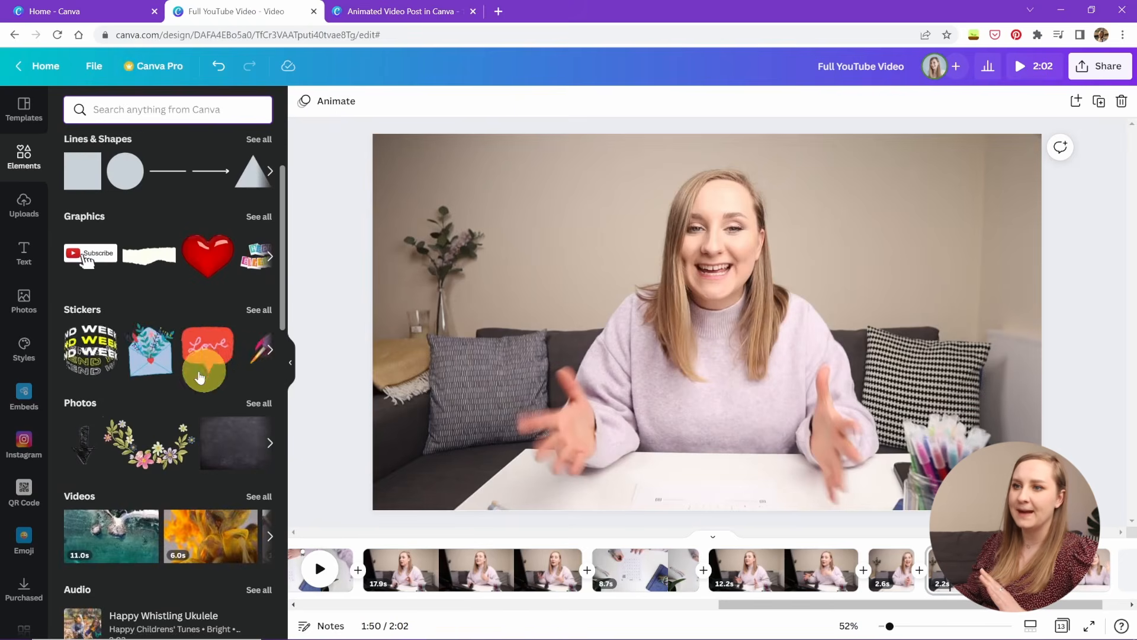
pyautogui.click(258, 313)
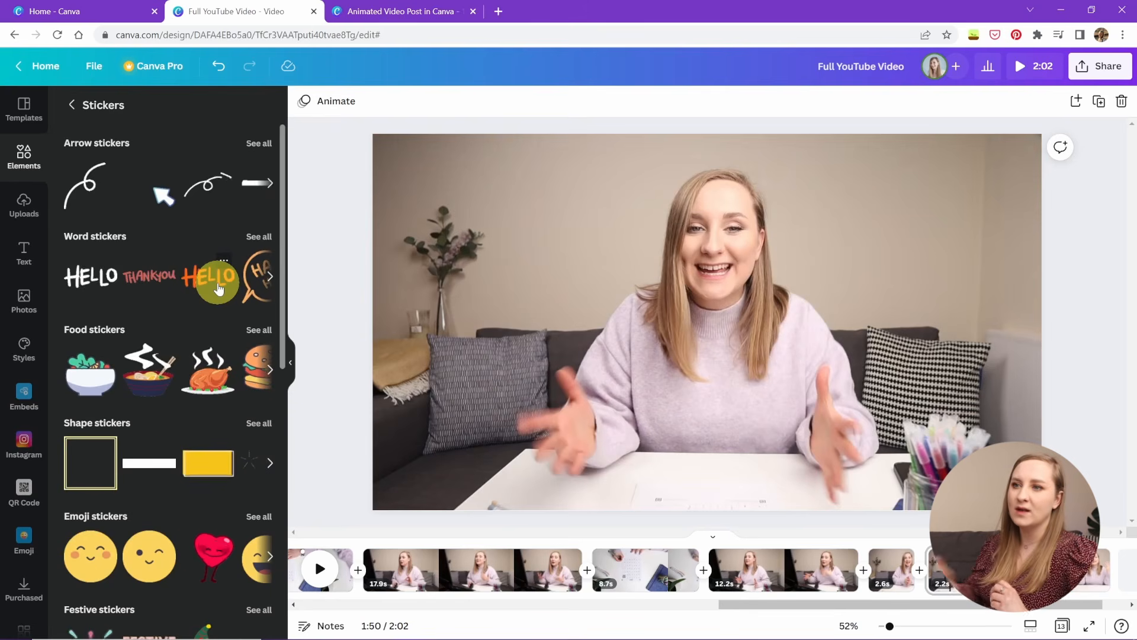
# - Try the animated THANKYOU word sticker on the 2.2 s clip, shrunk and placed in the frame's upper-left area, and remove it
pyautogui.click(162, 272)
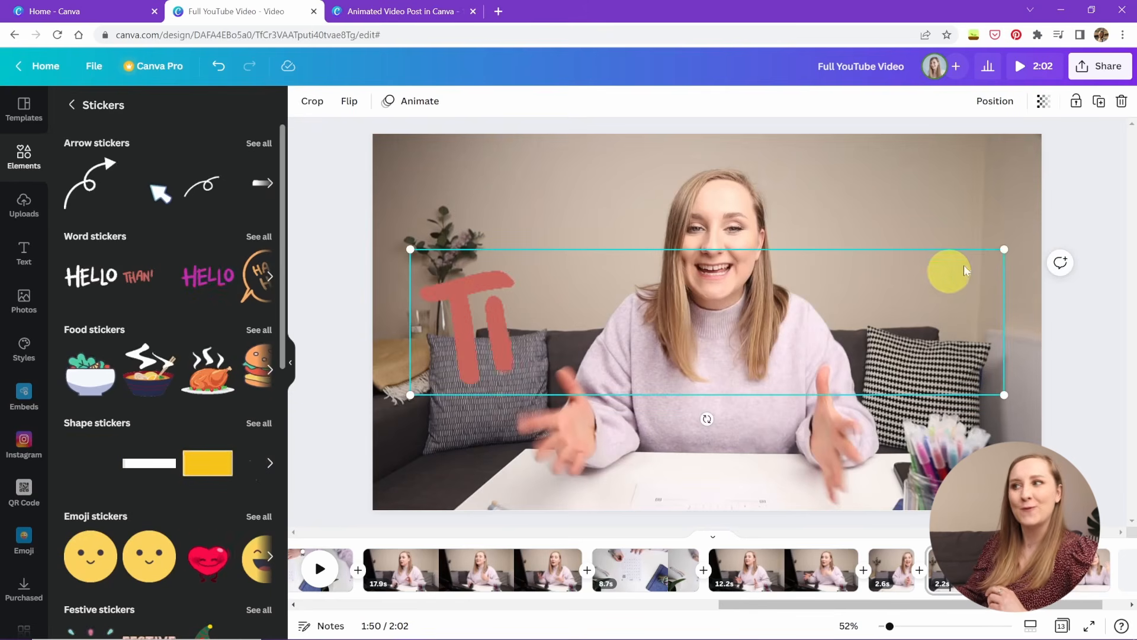
pyautogui.moveTo(1005, 249); pyautogui.dragTo(659, 338)
pyautogui.moveTo(569, 352); pyautogui.dragTo(574, 185)
pyautogui.moveTo(653, 223); pyautogui.dragTo(555, 200)
pyautogui.click(414, 100)
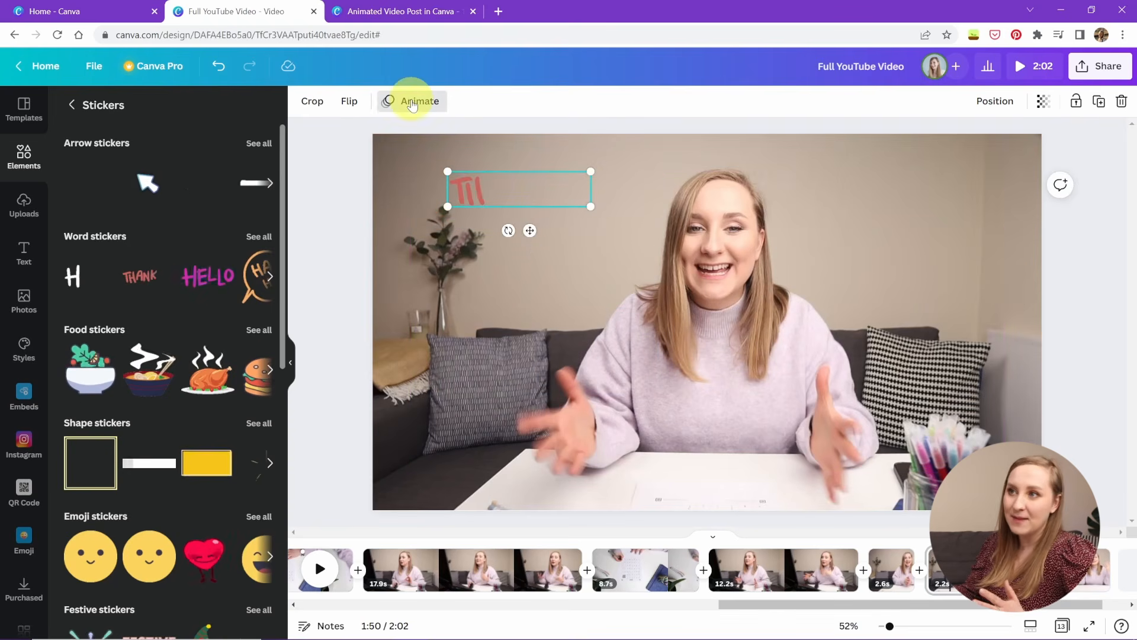
pyautogui.click(171, 210)
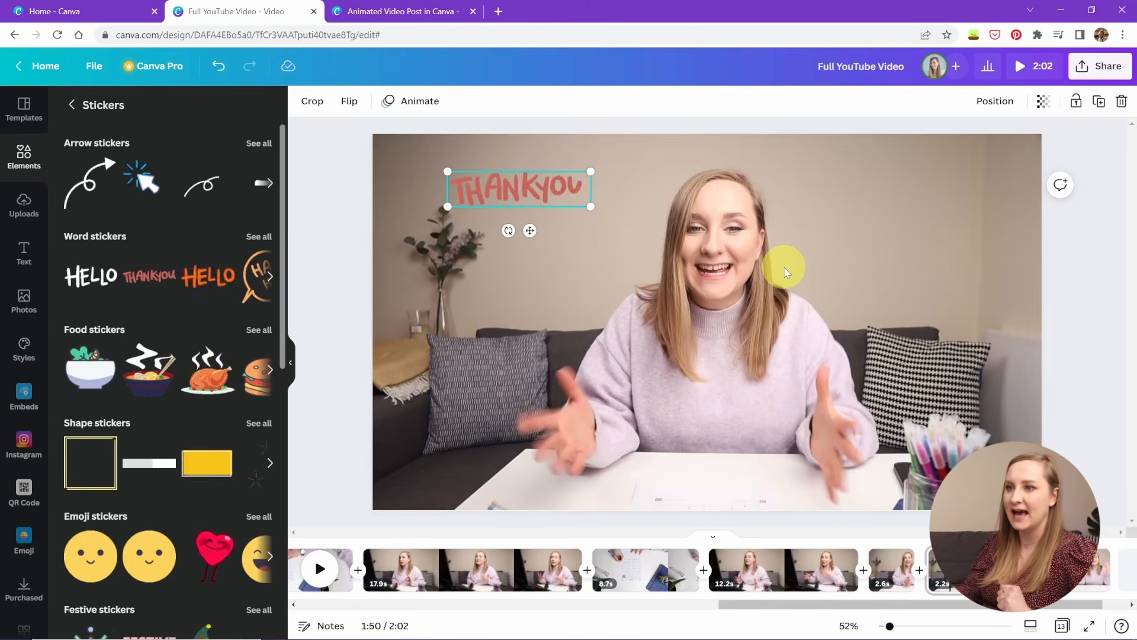
pyautogui.click(785, 271)
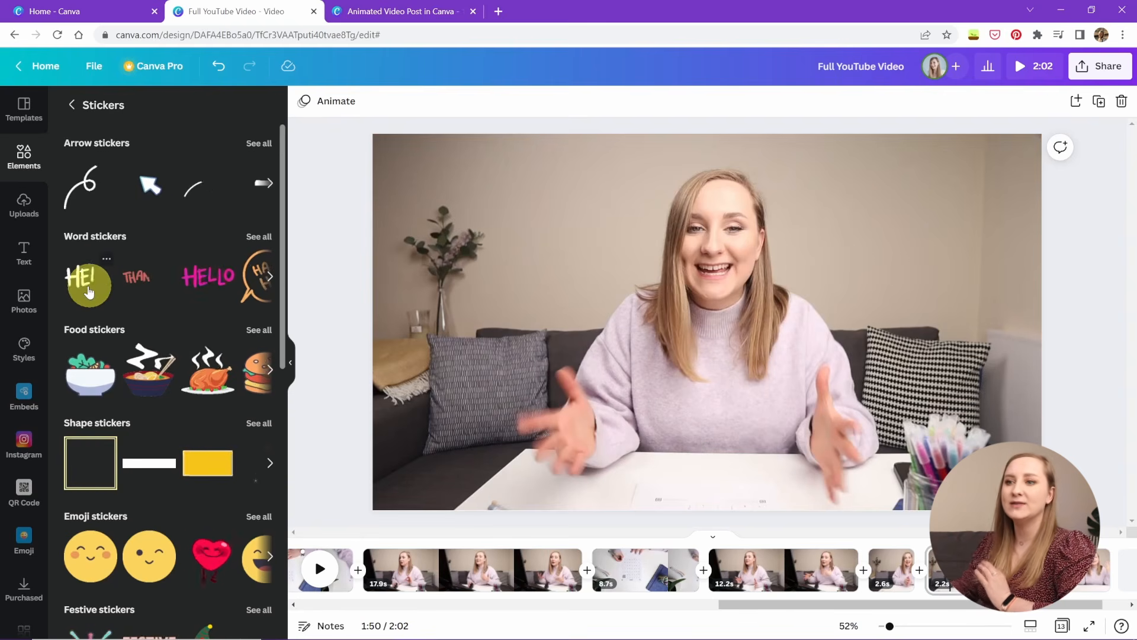
# - Check the uploaded audio files, and show the full audio library among the elements
pyautogui.click(30, 207)
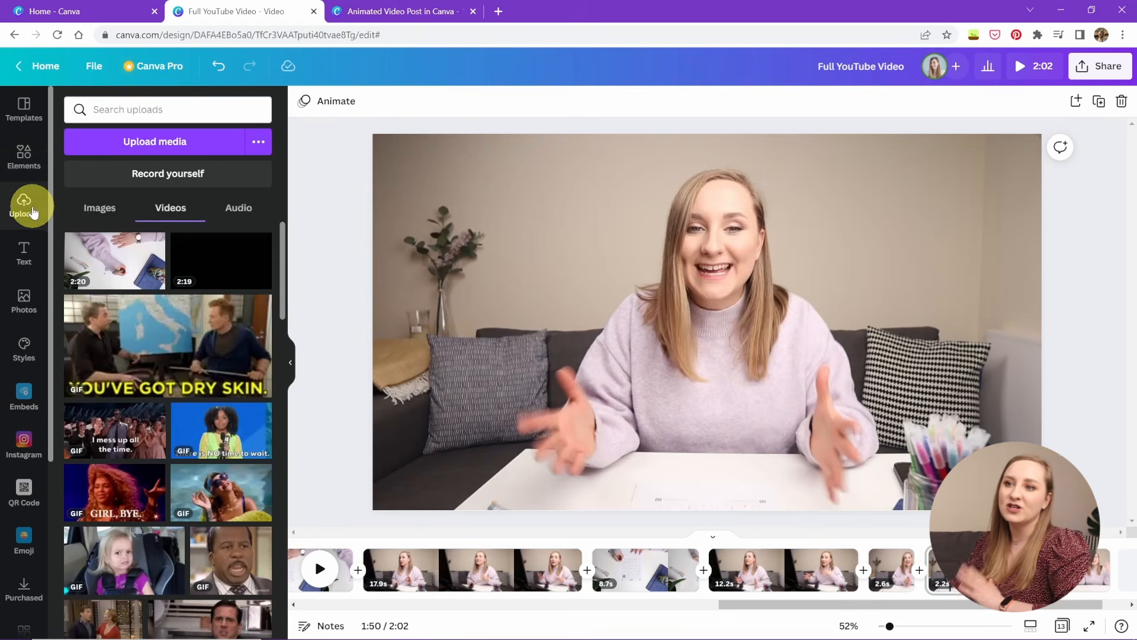
pyautogui.click(240, 212)
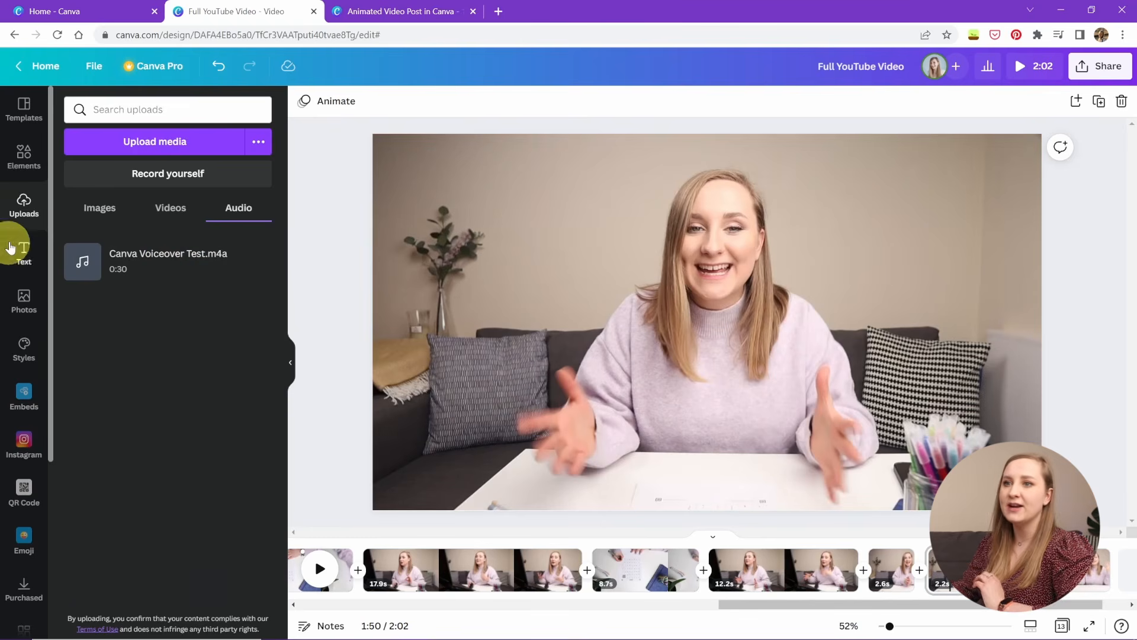
pyautogui.click(21, 162)
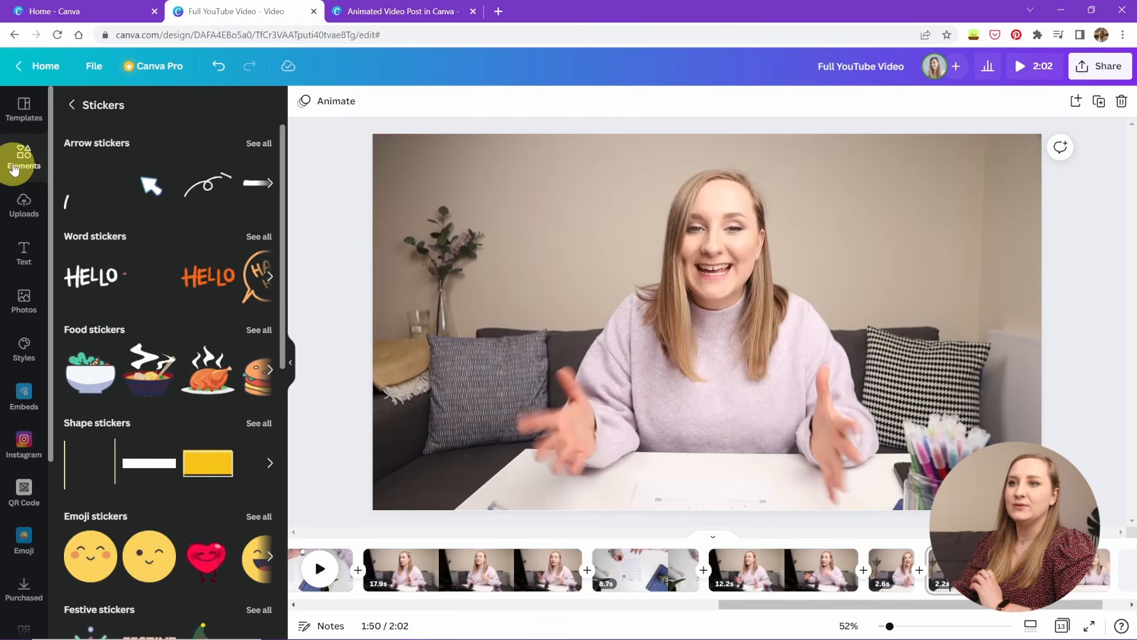
pyautogui.click(19, 163)
pyautogui.scroll(-5, 201, 355)
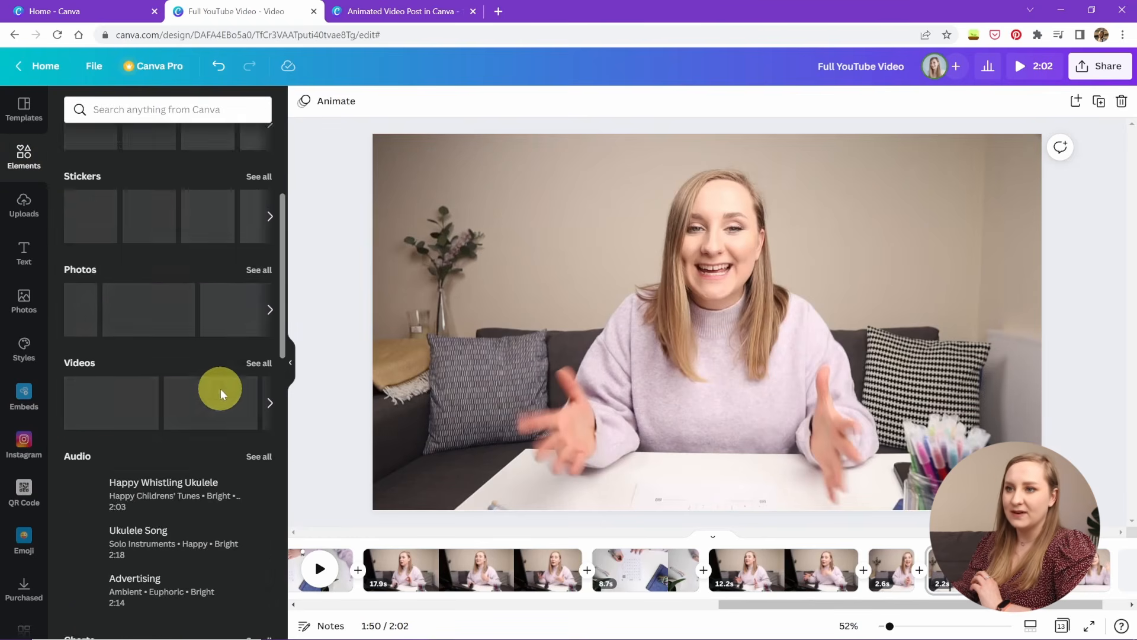
pyautogui.click(255, 324)
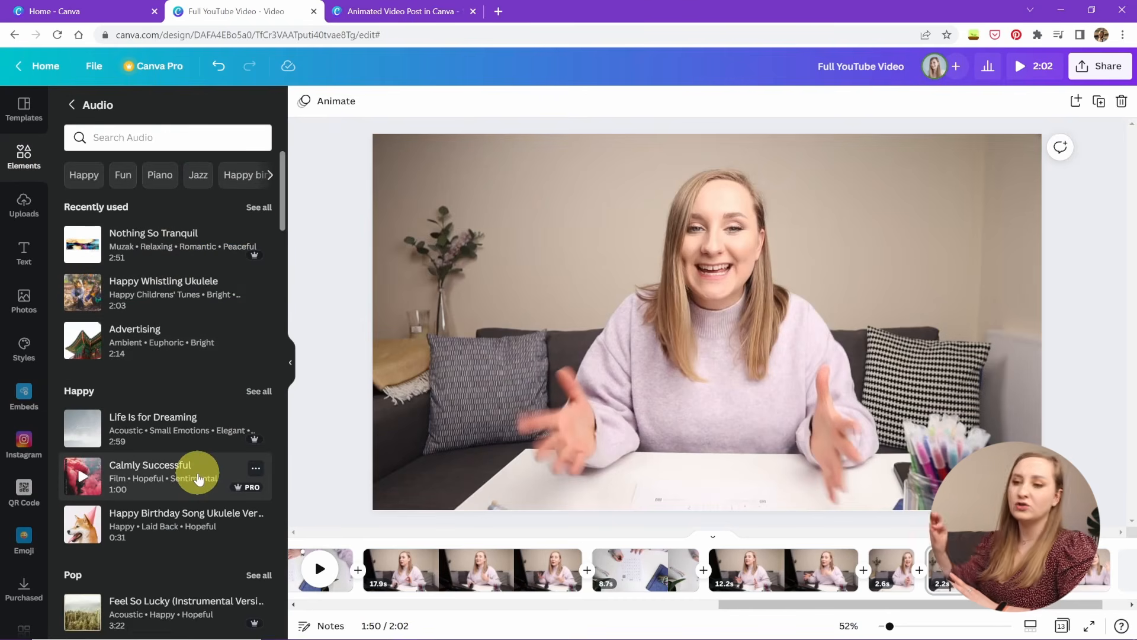
# - Add the instrumental "Feel So Lucky" track from the Pop category to the video and extend it backwards to 1:14
pyautogui.scroll(-3, 200, 470)
pyautogui.moveTo(151, 474); pyautogui.dragTo(361, 500)
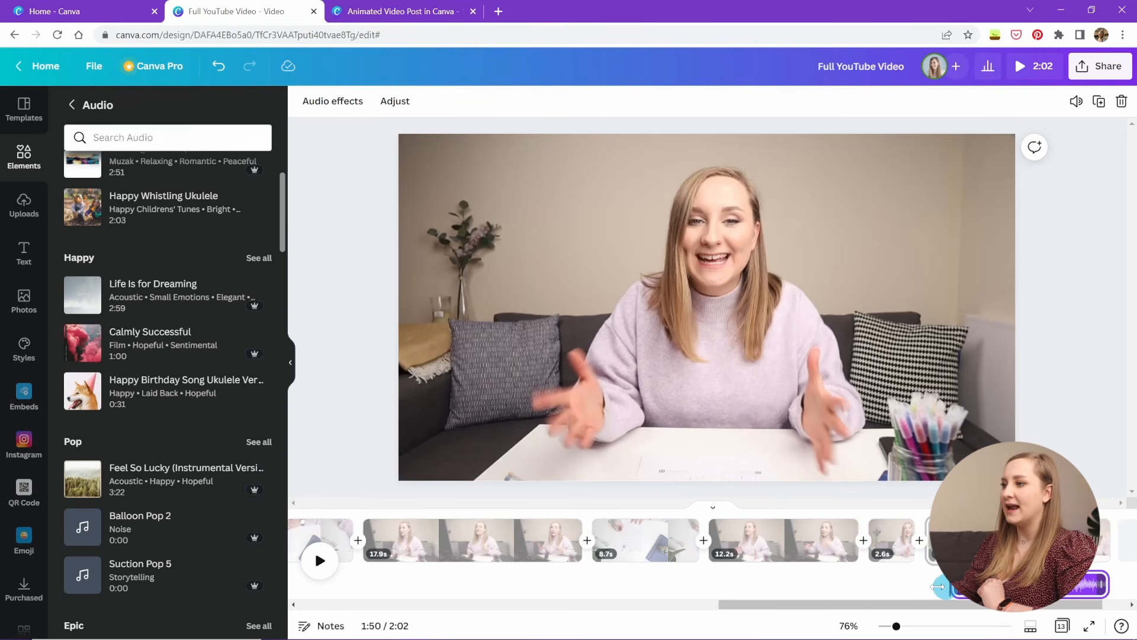
pyautogui.moveTo(953, 584); pyautogui.dragTo(228, 595)
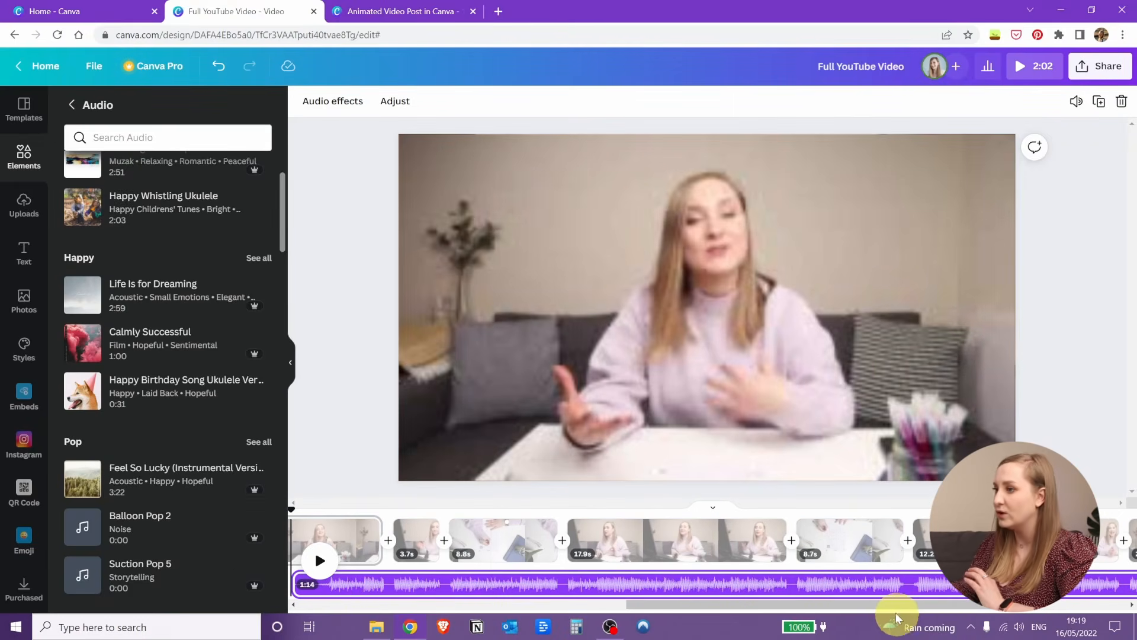
# - Move the 1:14 music track to the very beginning of the video timeline
pyautogui.moveTo(895, 628); pyautogui.dragTo(889, 626)
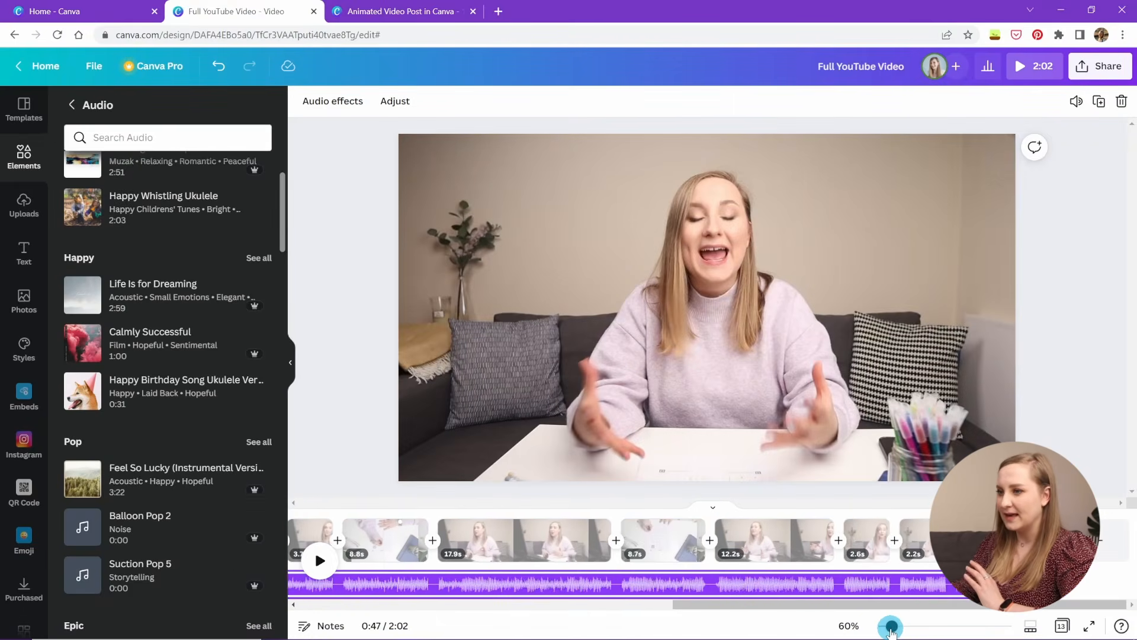
pyautogui.moveTo(776, 606); pyautogui.dragTo(368, 591)
pyautogui.moveTo(445, 612); pyautogui.dragTo(310, 613)
pyautogui.moveTo(661, 588); pyautogui.dragTo(408, 585)
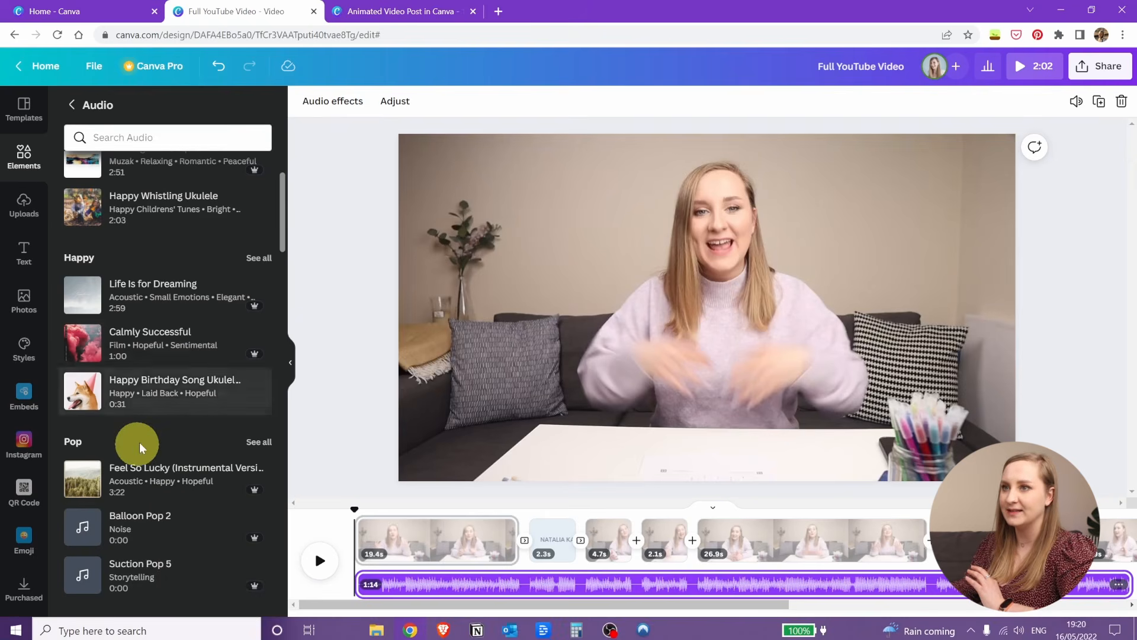
pyautogui.click(570, 583)
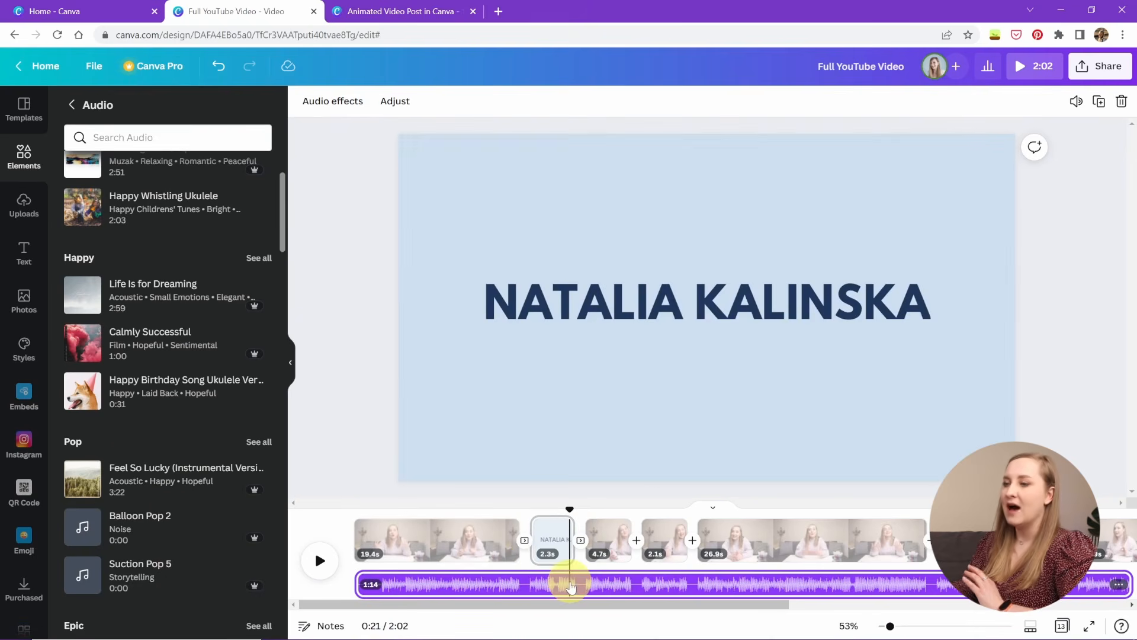
pyautogui.click(413, 586)
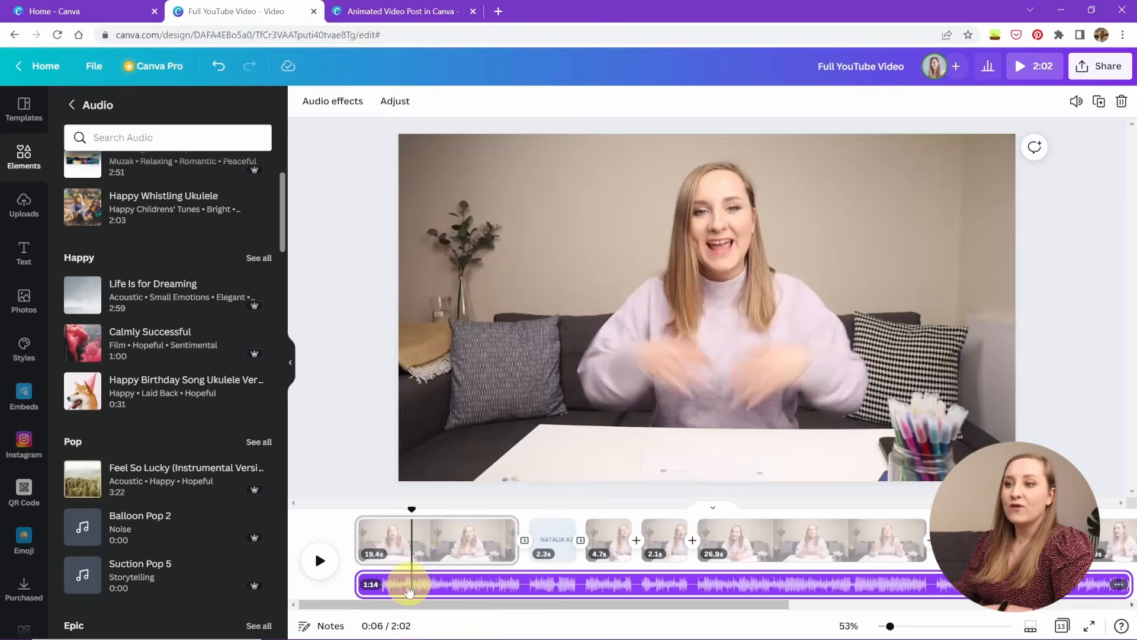
# - Unmute the video in the opening 19.4 s clip, with its volume at 100
pyautogui.click(435, 536)
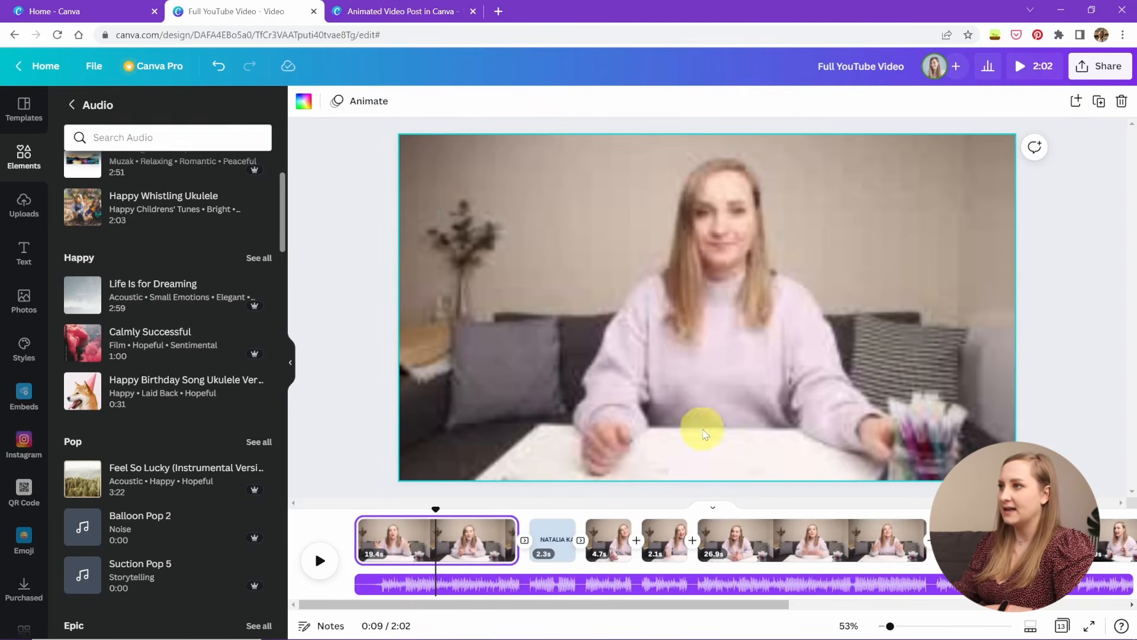
pyautogui.click(839, 272)
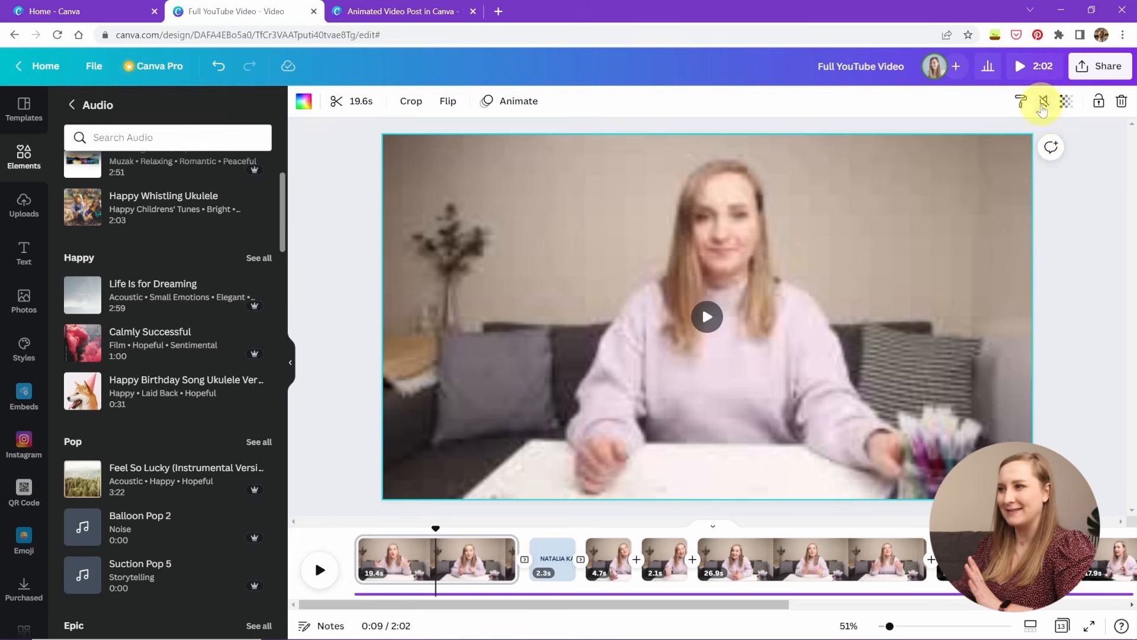
pyautogui.click(1044, 101)
pyautogui.click(836, 142)
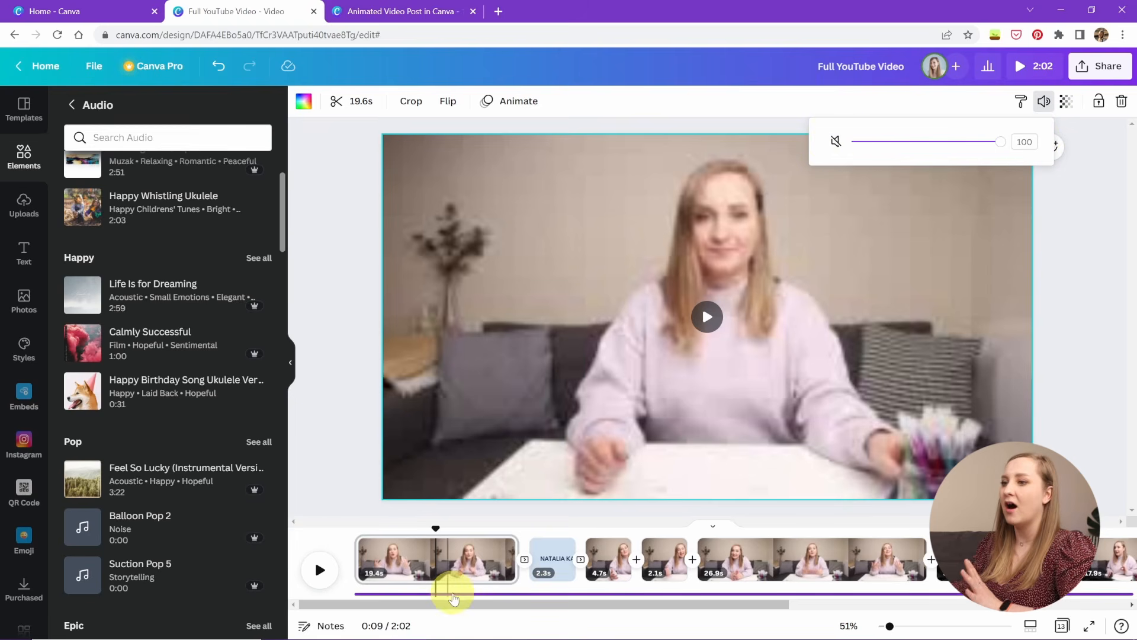
# - Set the music track's volume to 15 and play part of the opening clip to hear the mix
pyautogui.click(455, 593)
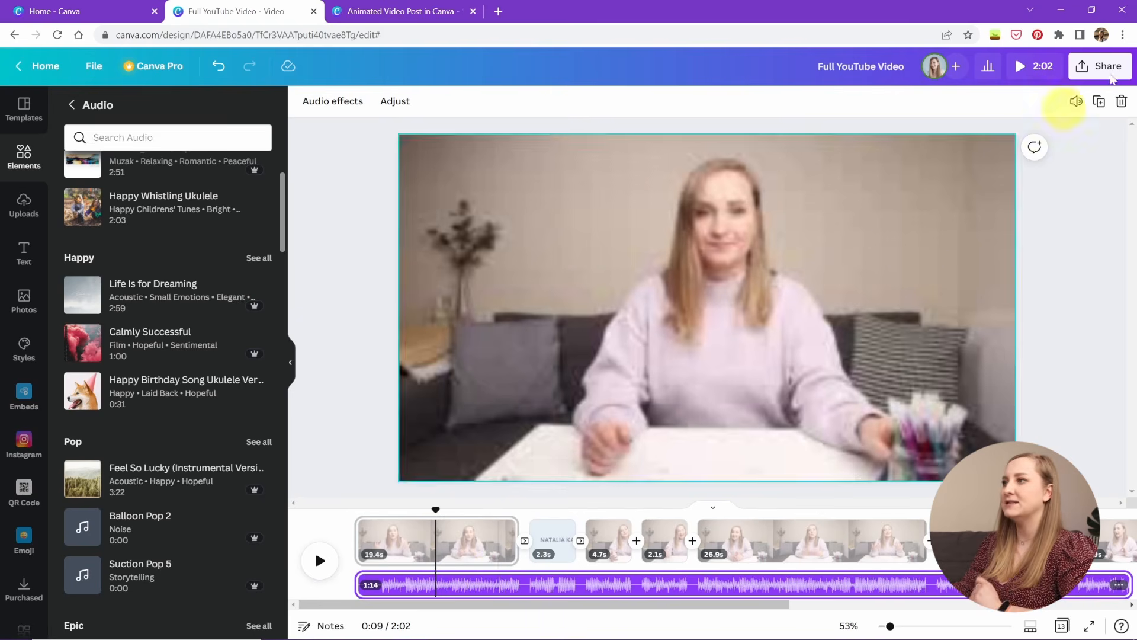
pyautogui.click(1076, 103)
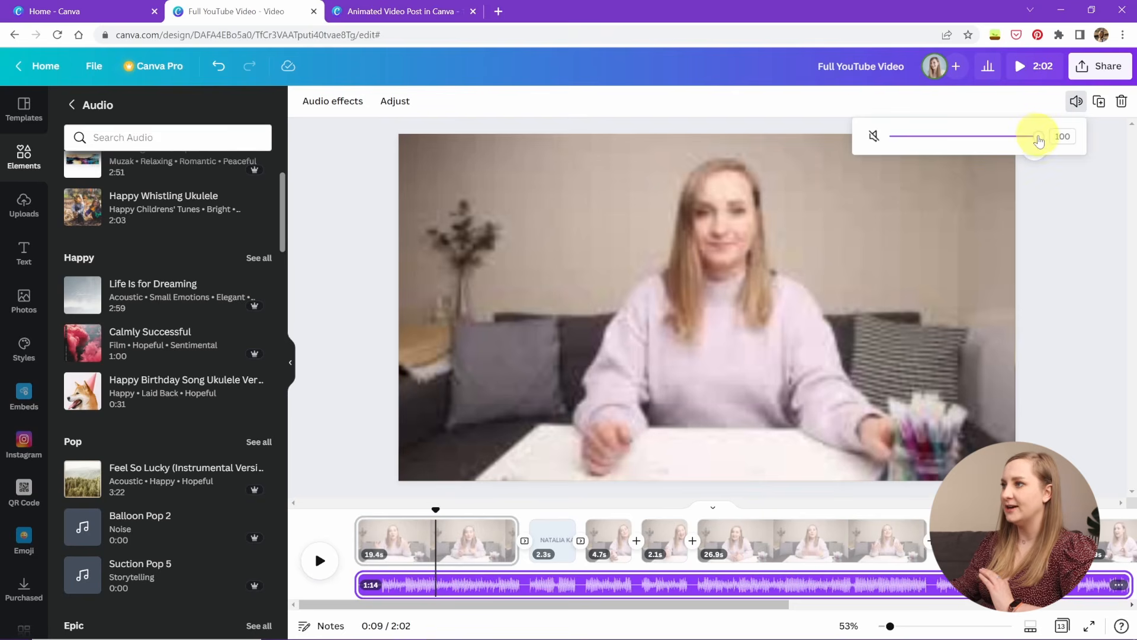
pyautogui.moveTo(1039, 140); pyautogui.dragTo(913, 142)
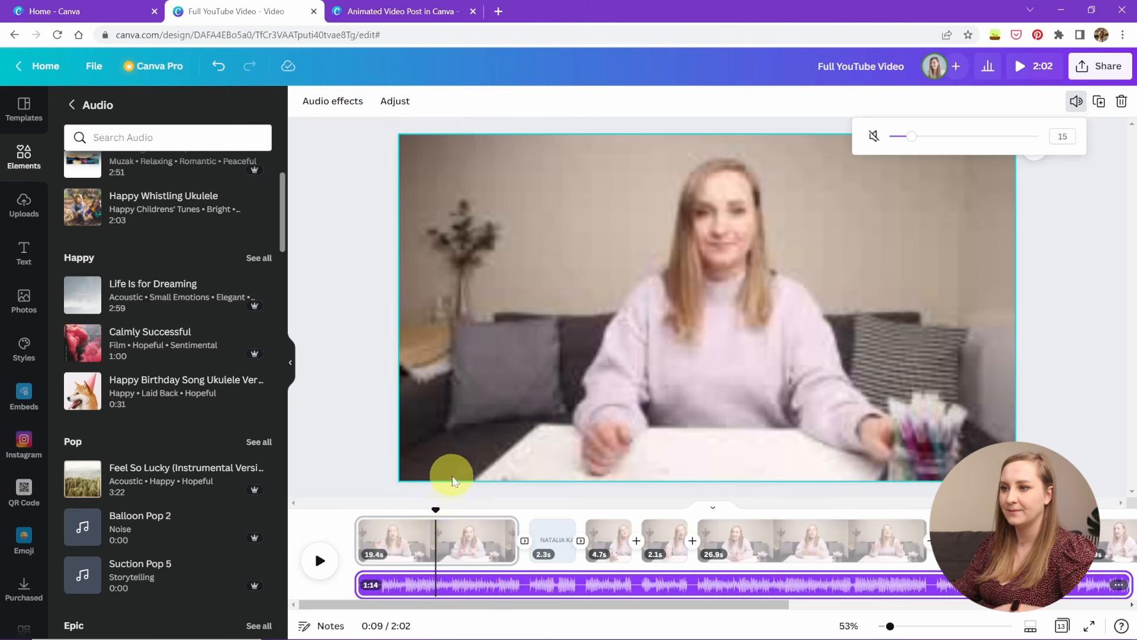
pyautogui.click(323, 558)
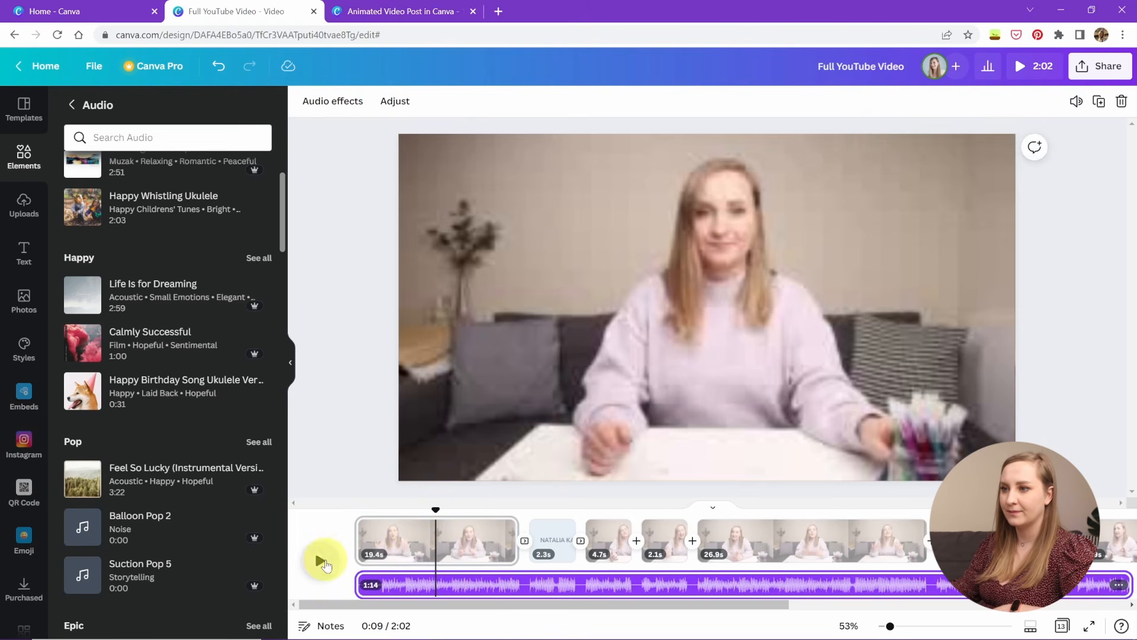
pyautogui.click(322, 563)
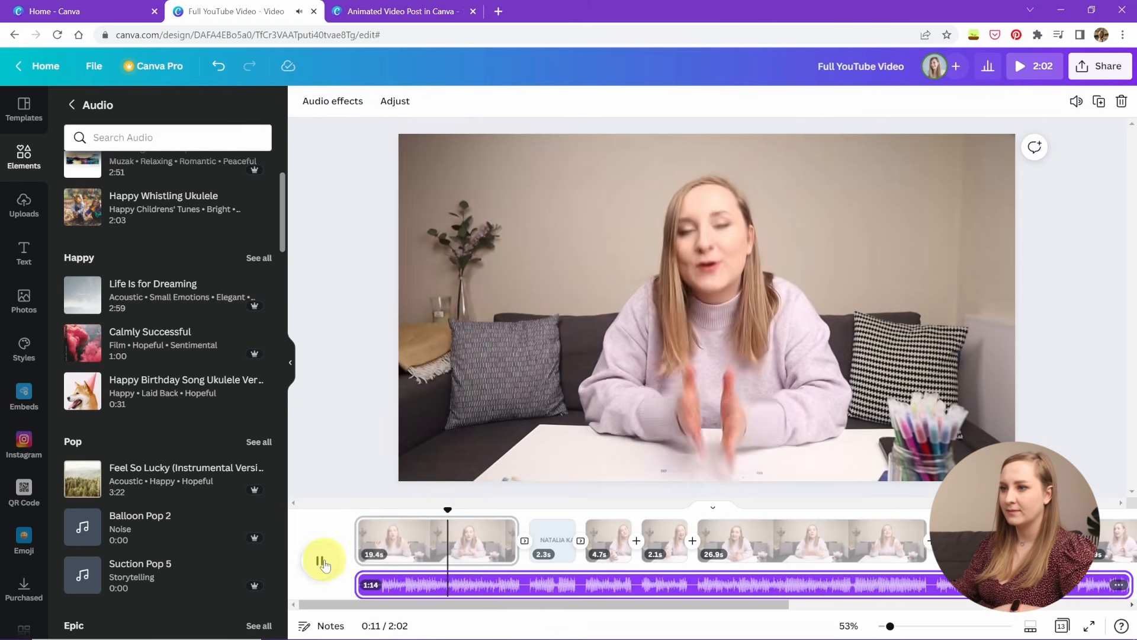
pyautogui.click(323, 562)
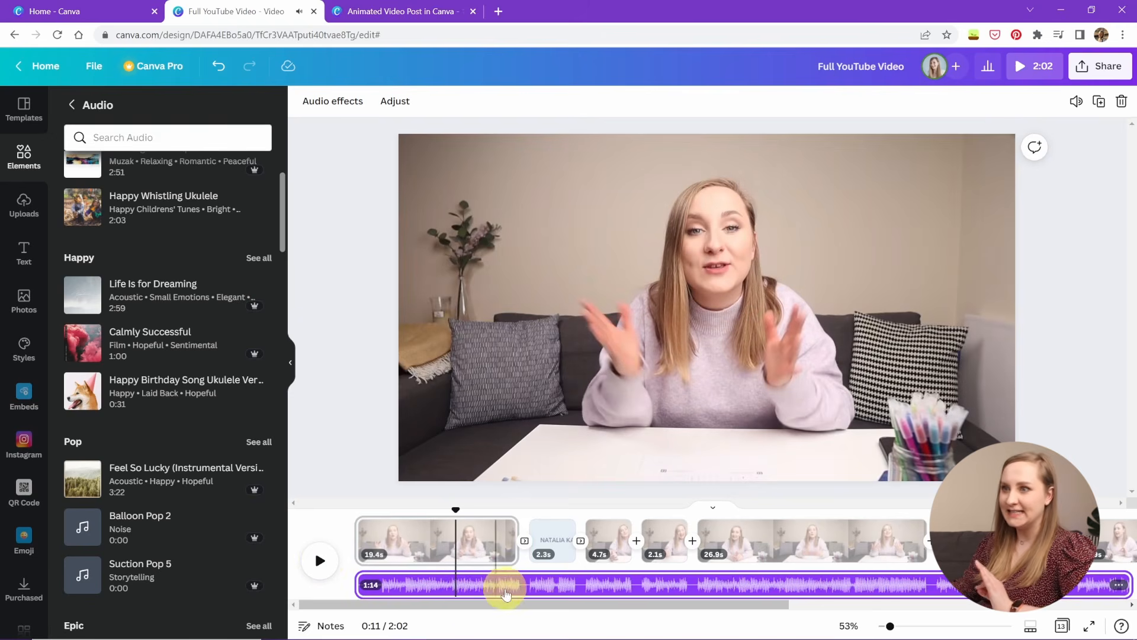
# - Lower the music track's volume further, almost to silent, and preview the opening clip from about 0:05
pyautogui.click(544, 592)
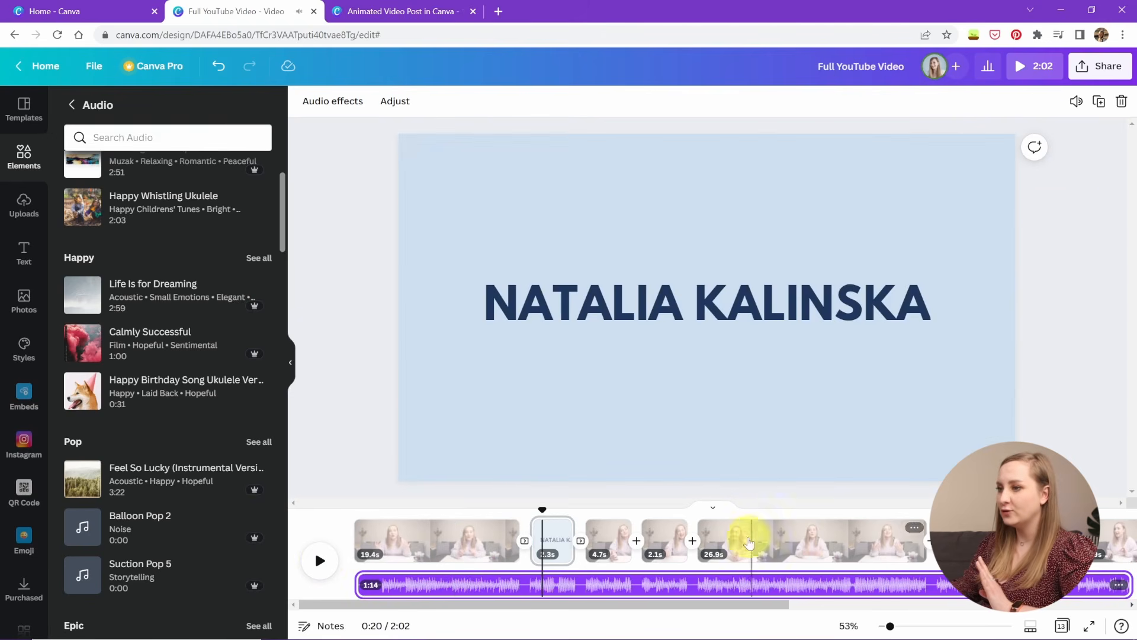
pyautogui.click(1076, 102)
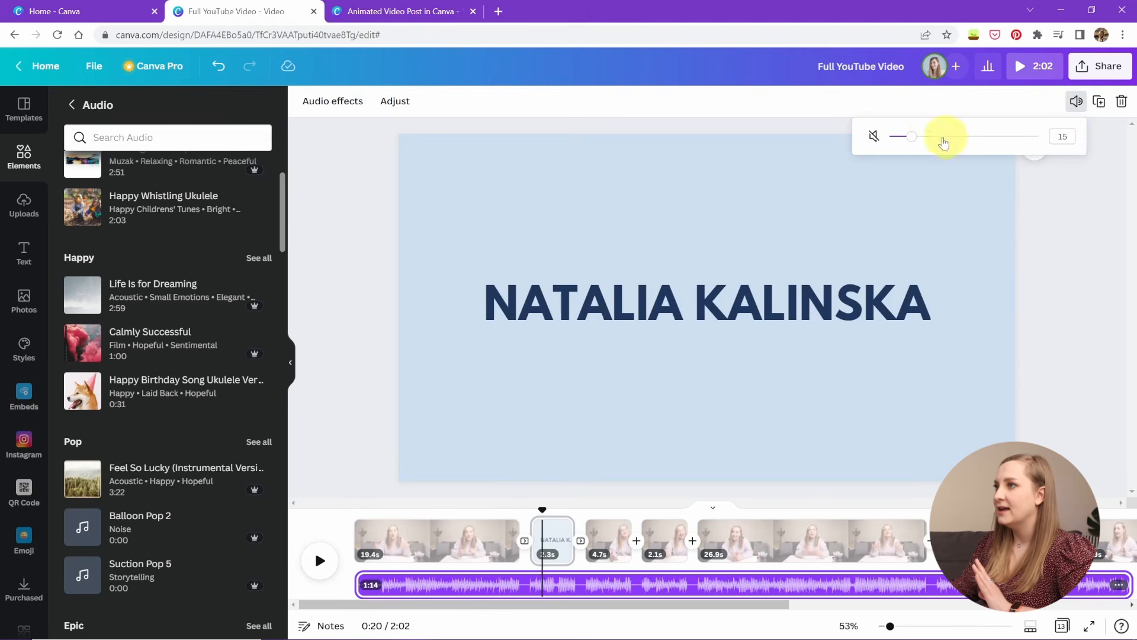
pyautogui.moveTo(911, 137); pyautogui.dragTo(895, 142)
pyautogui.click(402, 561)
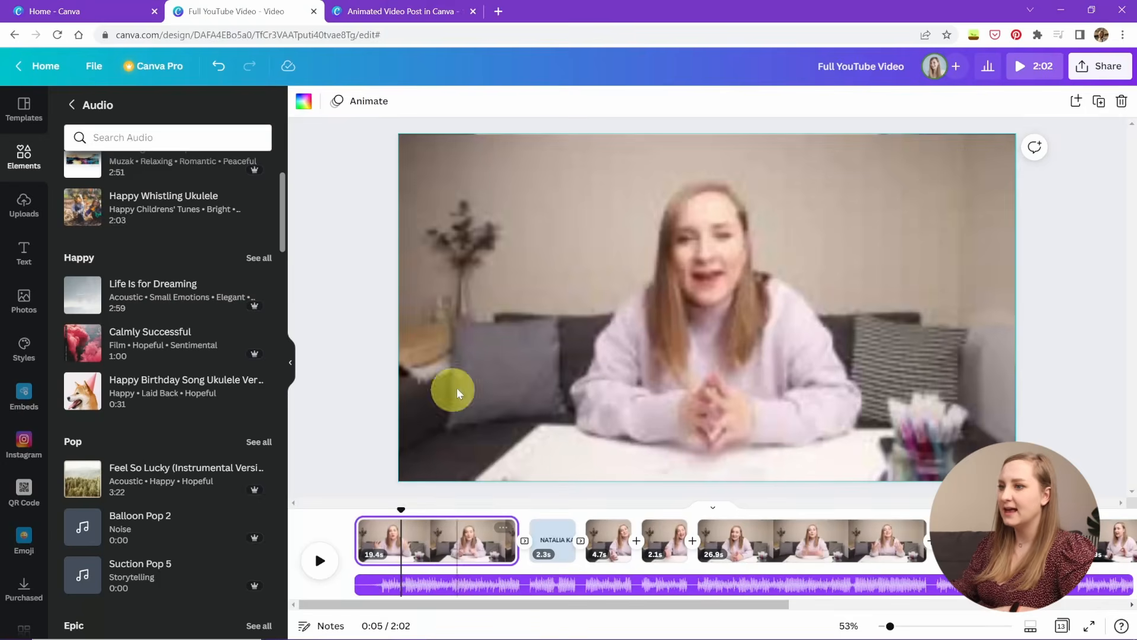
pyautogui.press('space')
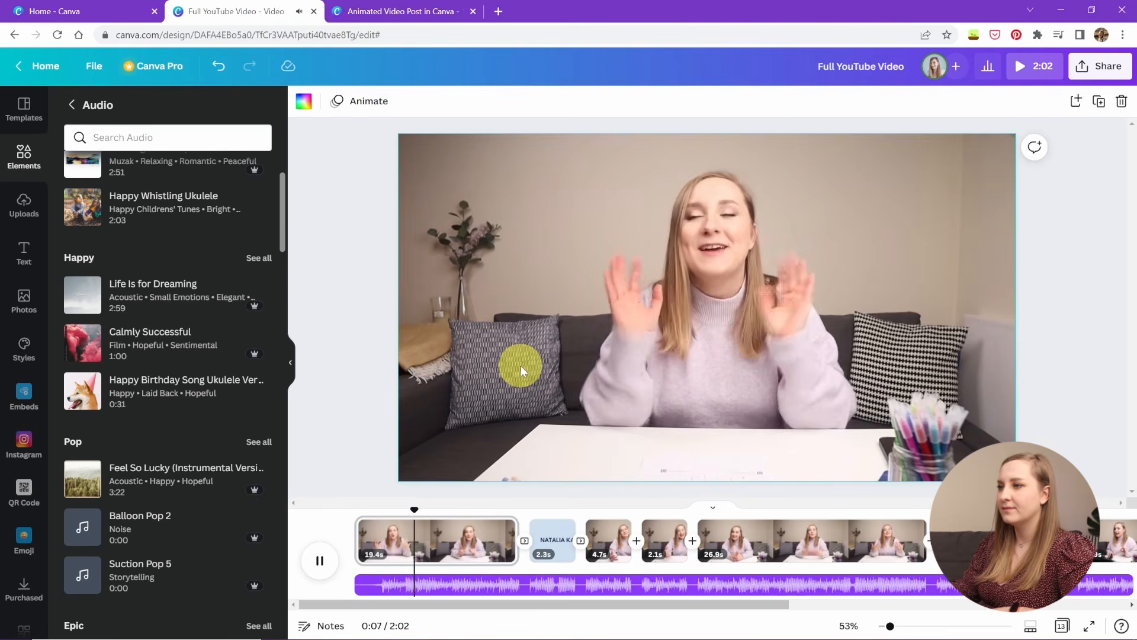
pyautogui.press('space')
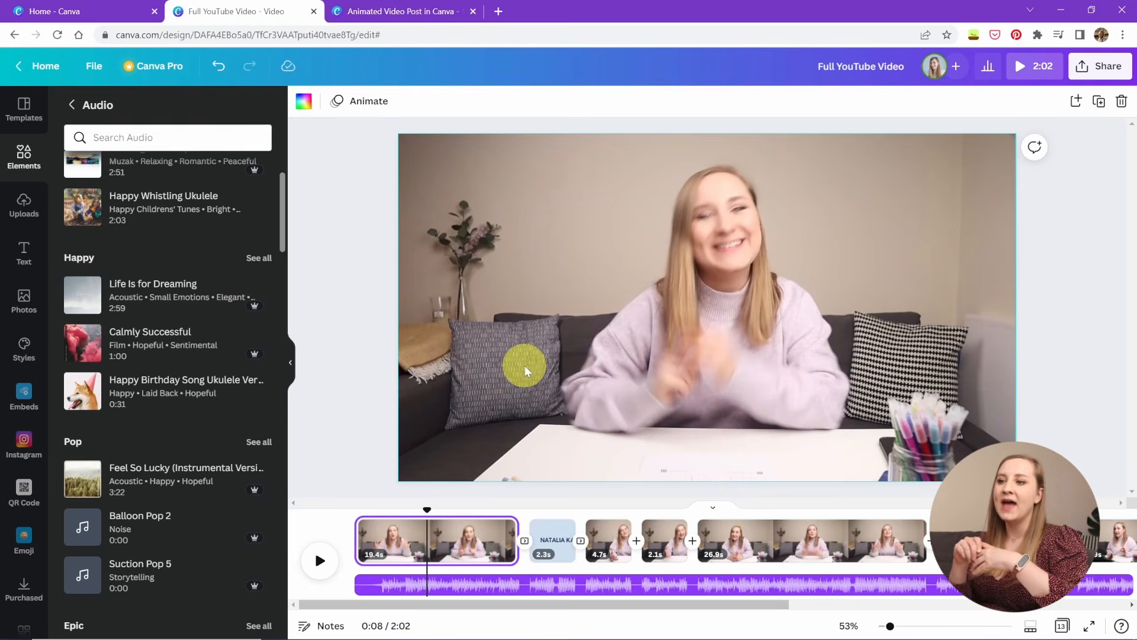
# - Apply audio effects to the background music track with a 1.0 s fade-in and a 1.0 s fade-out
pyautogui.click(444, 592)
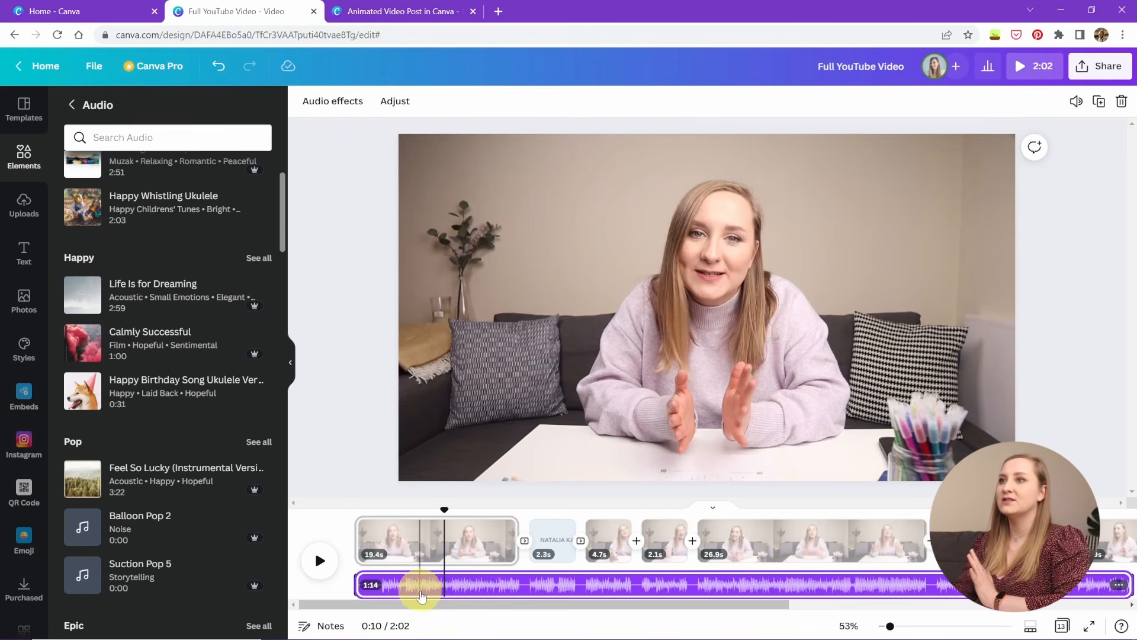
pyautogui.click(343, 106)
pyautogui.click(263, 135)
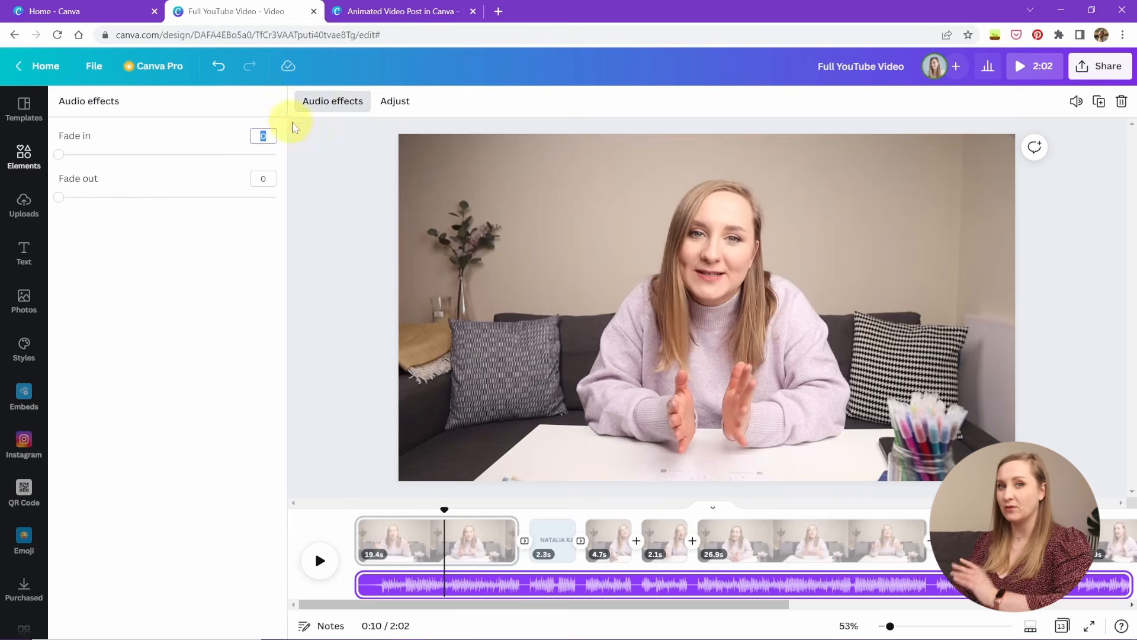
pyautogui.moveTo(59, 155); pyautogui.dragTo(79, 168)
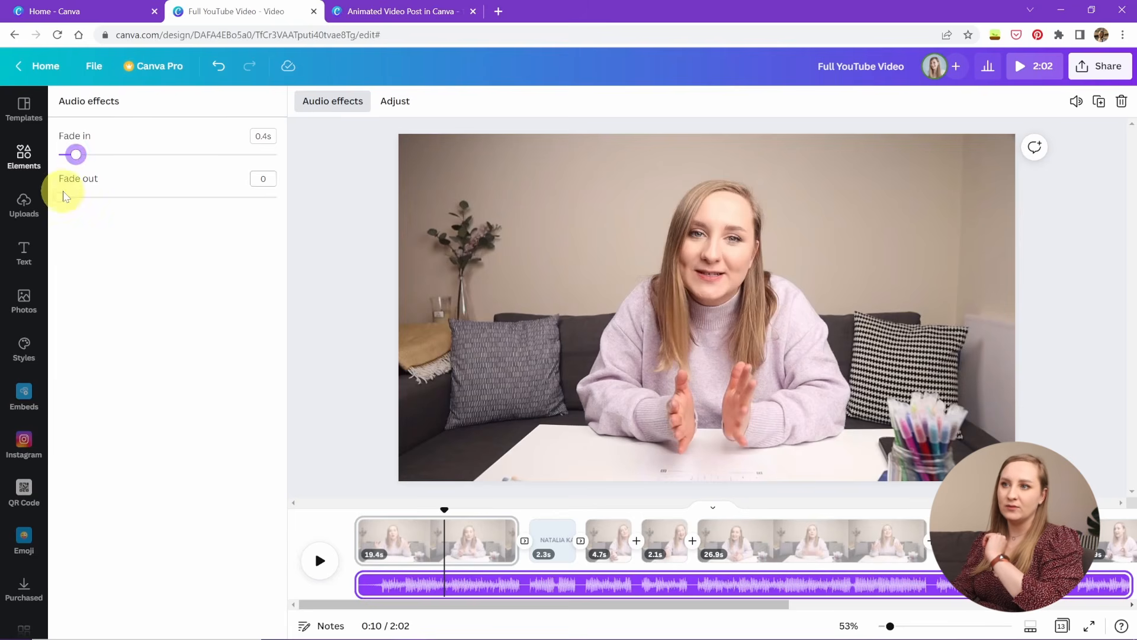
pyautogui.moveTo(59, 197); pyautogui.dragTo(102, 198)
pyautogui.moveTo(75, 155); pyautogui.dragTo(102, 162)
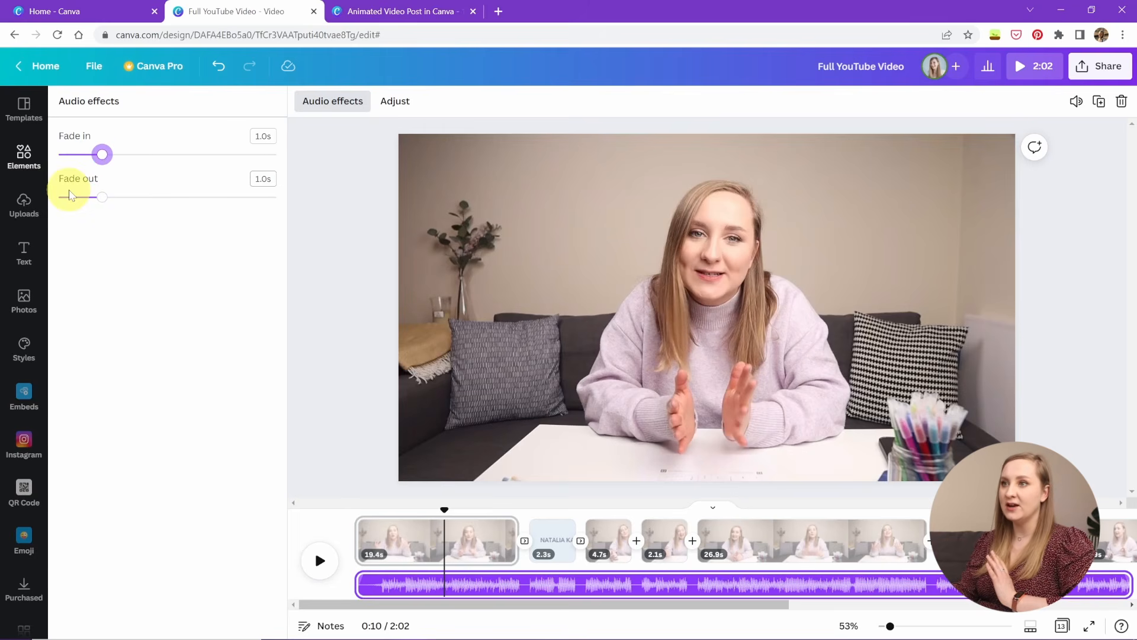
# - Extend the background music track to the end of the video so that it lasts 2:02
pyautogui.click(395, 104)
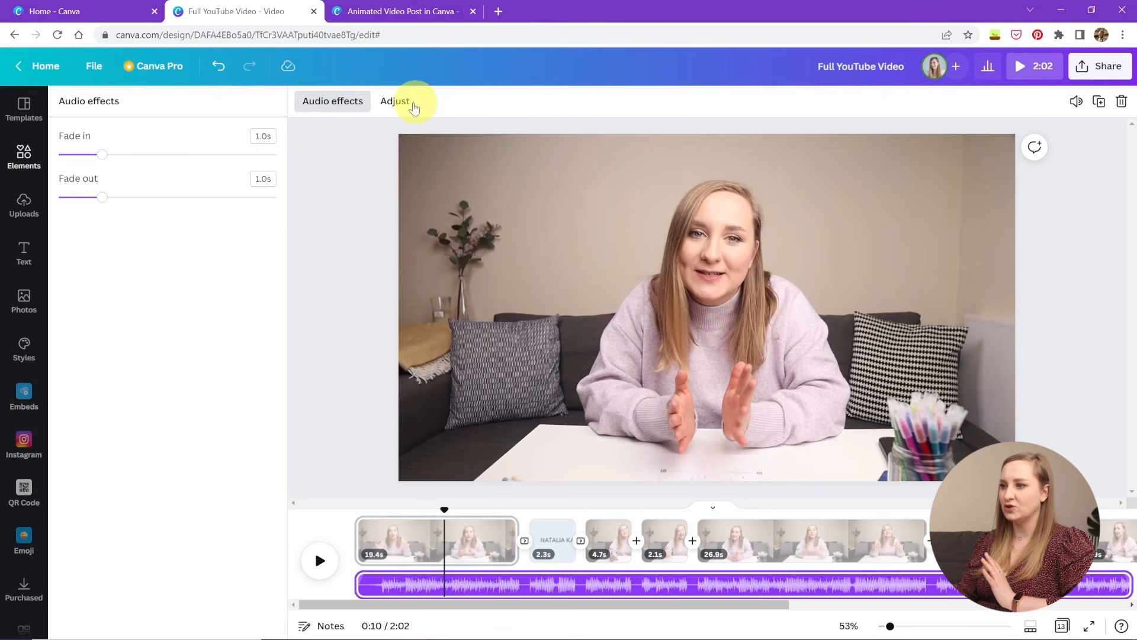
pyautogui.click(404, 104)
pyautogui.moveTo(542, 604); pyautogui.dragTo(1077, 603)
pyautogui.moveTo(813, 585); pyautogui.dragTo(953, 587)
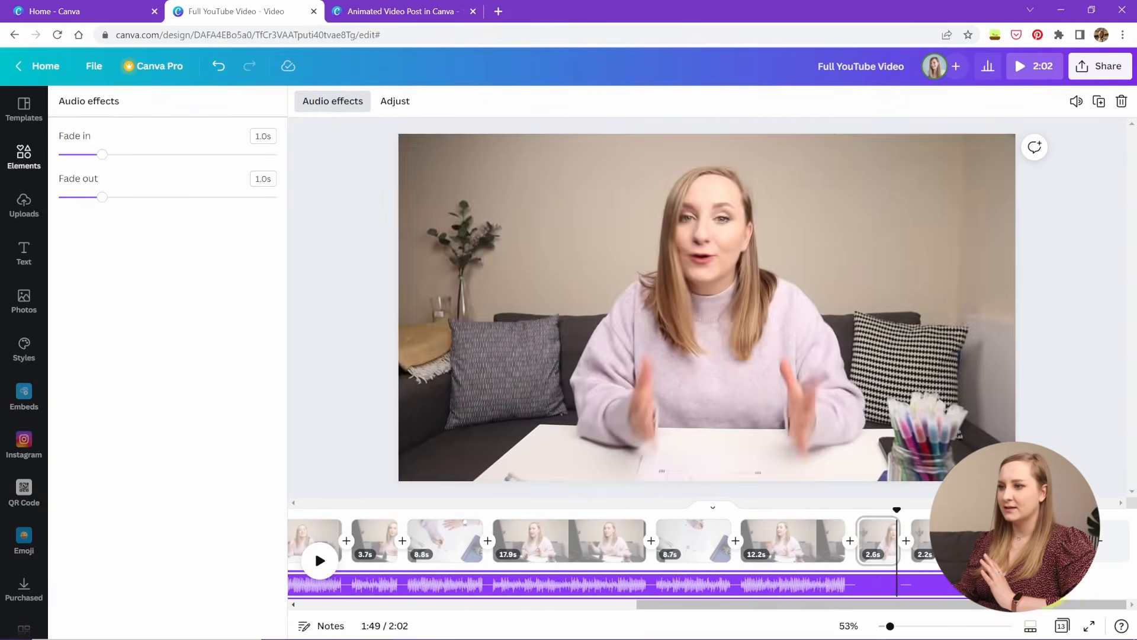
pyautogui.moveTo(813, 604); pyautogui.dragTo(705, 586)
pyautogui.click(518, 592)
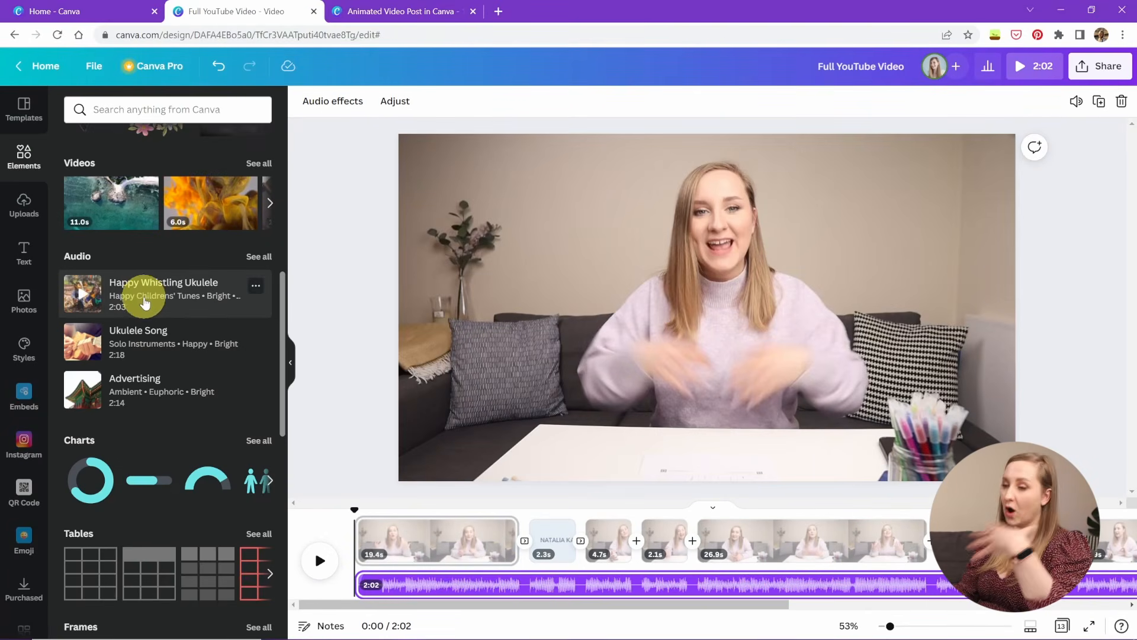
# - Try layering Ukulele Song as a second audio track from the start of the video and open its volume setting
pyautogui.moveTo(144, 299)
pyautogui.mouseDown()
pyautogui.moveTo(392, 565)
pyautogui.moveTo(392, 615)
pyautogui.moveTo(82, 214)
pyautogui.moveTo(139, 292)
pyautogui.mouseUp()
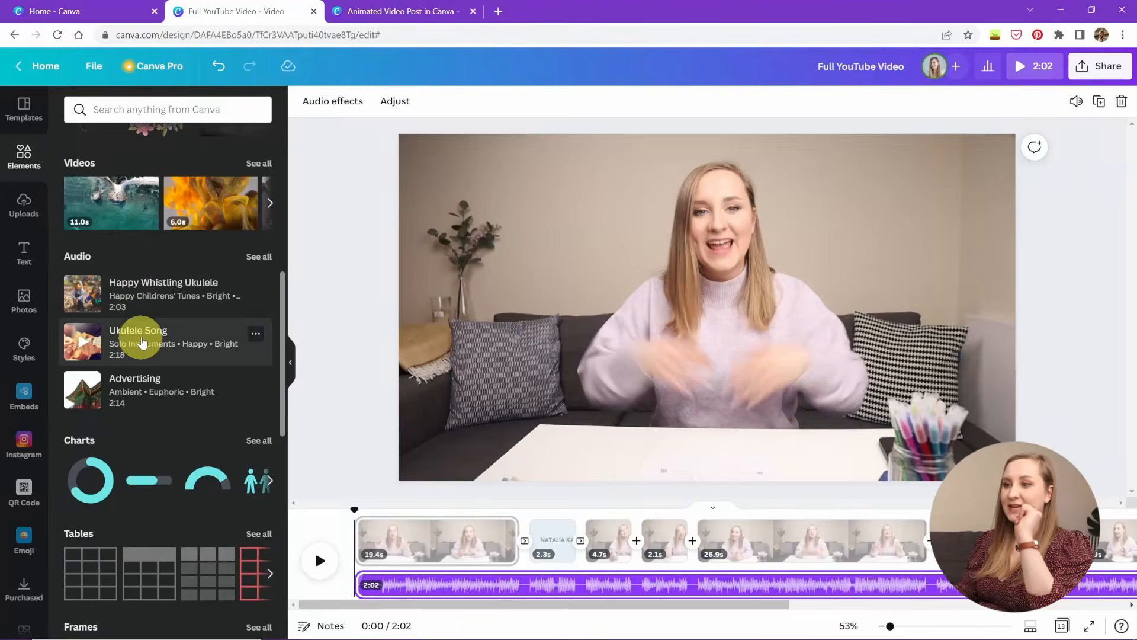
pyautogui.moveTo(130, 332); pyautogui.dragTo(312, 525)
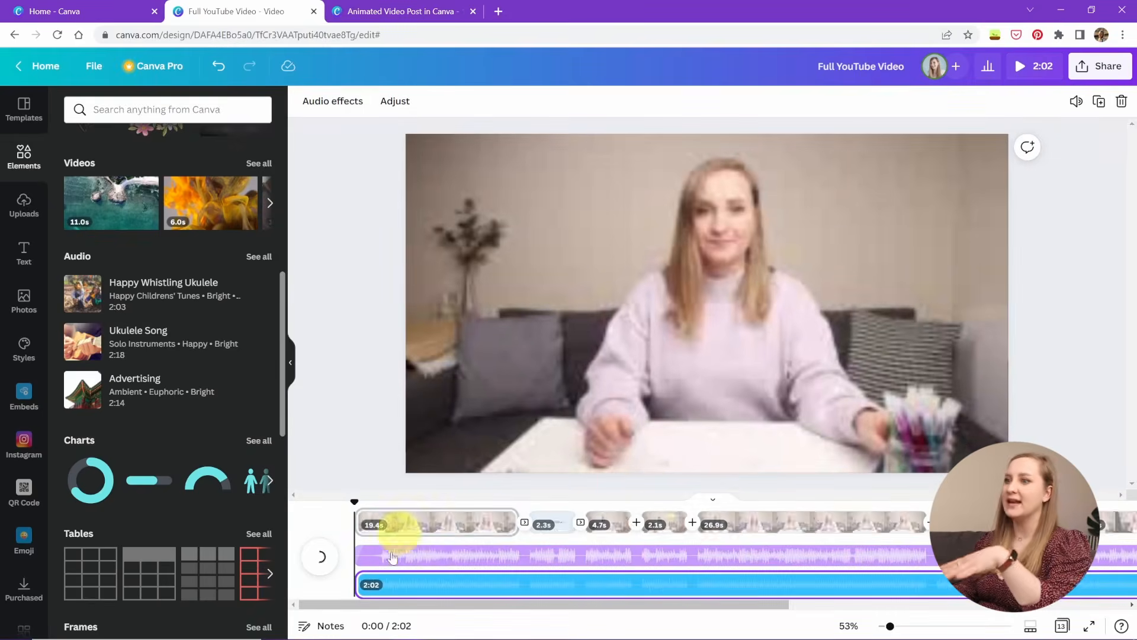
pyautogui.click(424, 592)
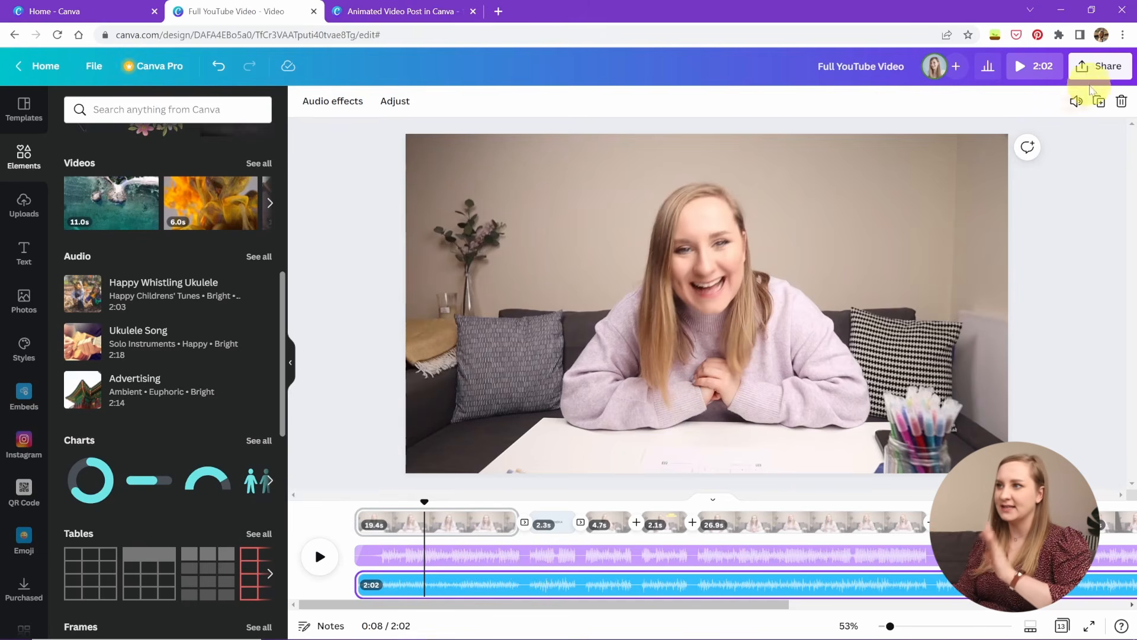
pyautogui.click(1078, 102)
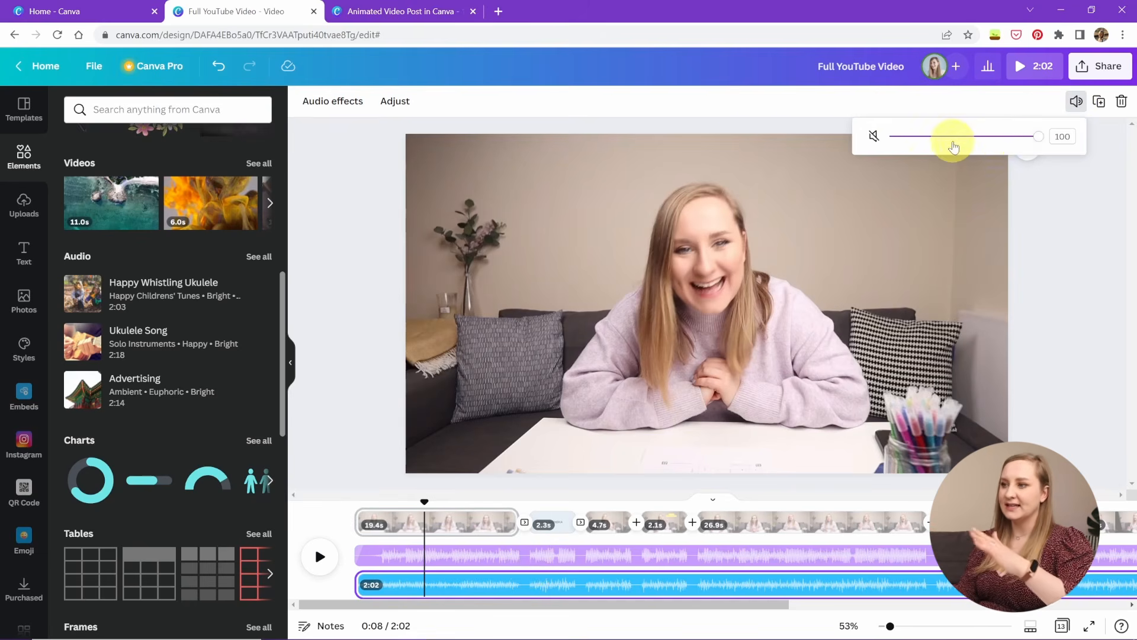
pyautogui.click(391, 111)
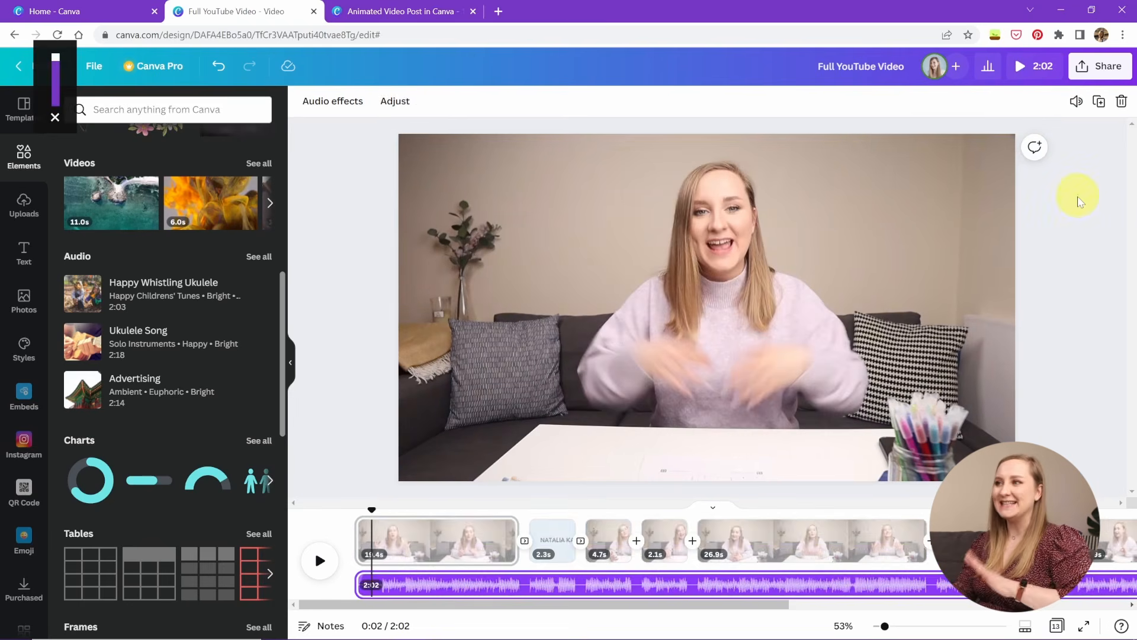
# - Play the finished video in the full-size preview, then close the preview
pyautogui.click(1079, 198)
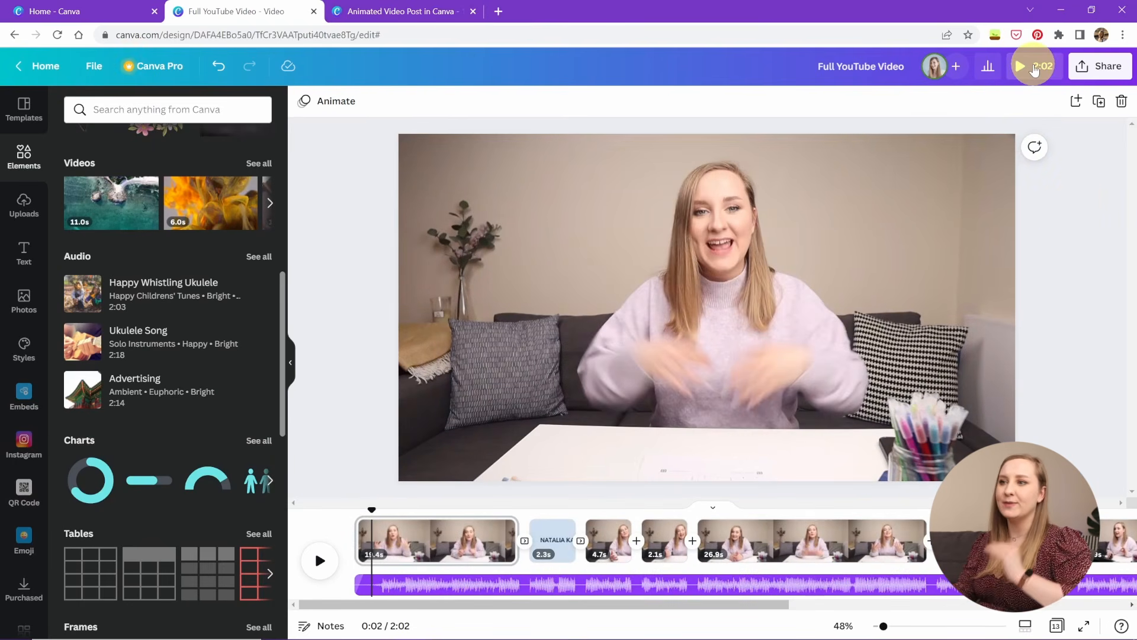
pyautogui.click(1033, 66)
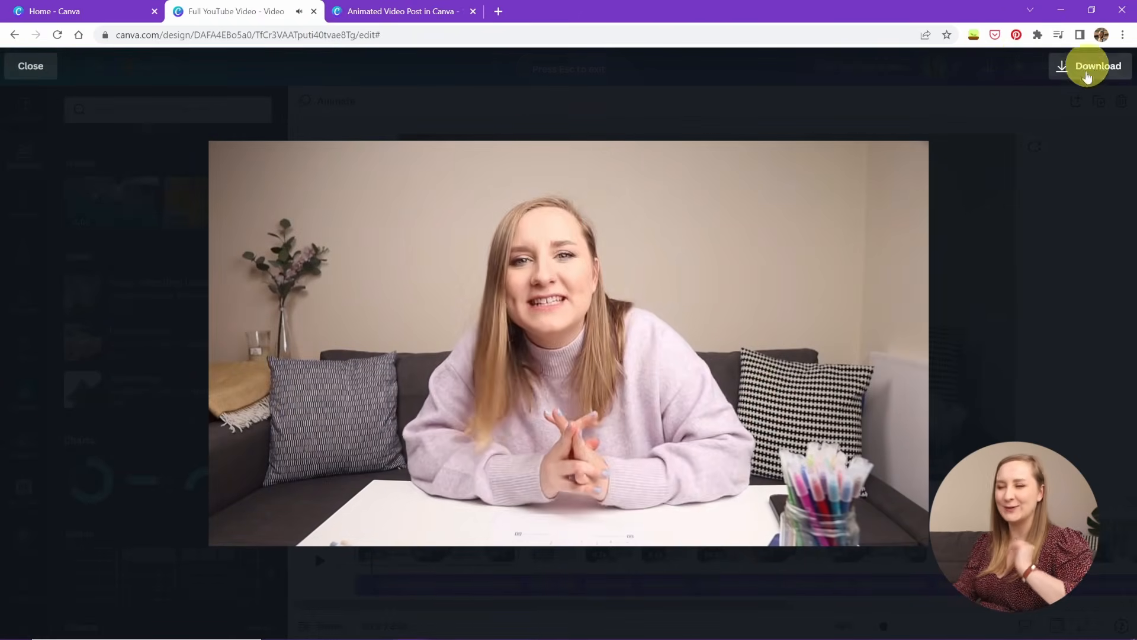
pyautogui.click(31, 67)
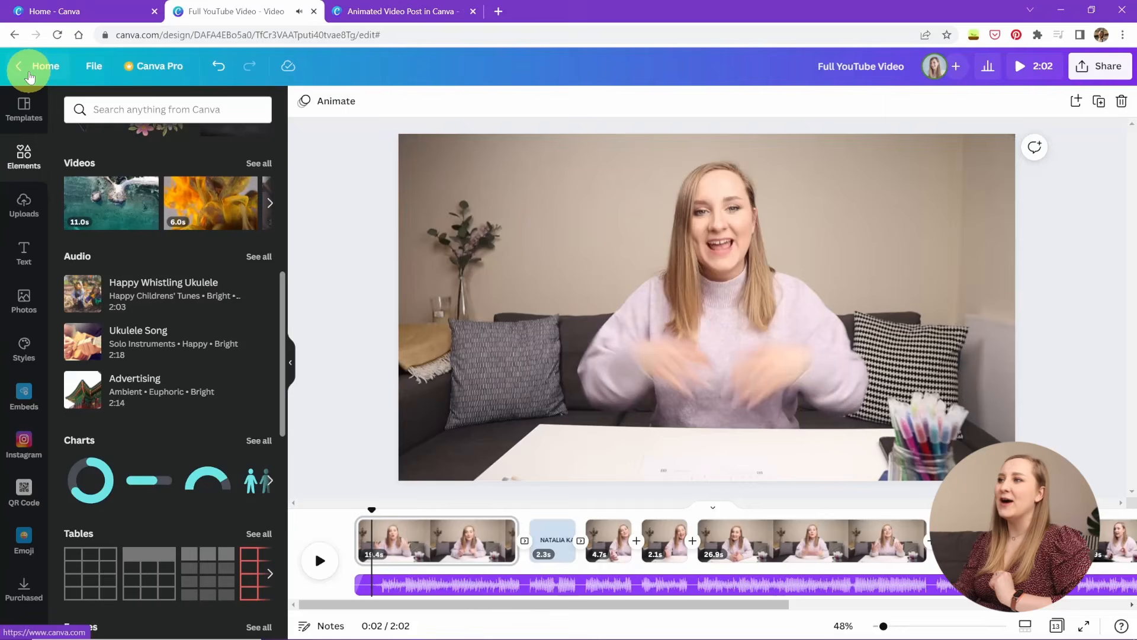
# - Download the design as an MP4 video with all 13 pages, keeping the download settings saved
pyautogui.click(1114, 67)
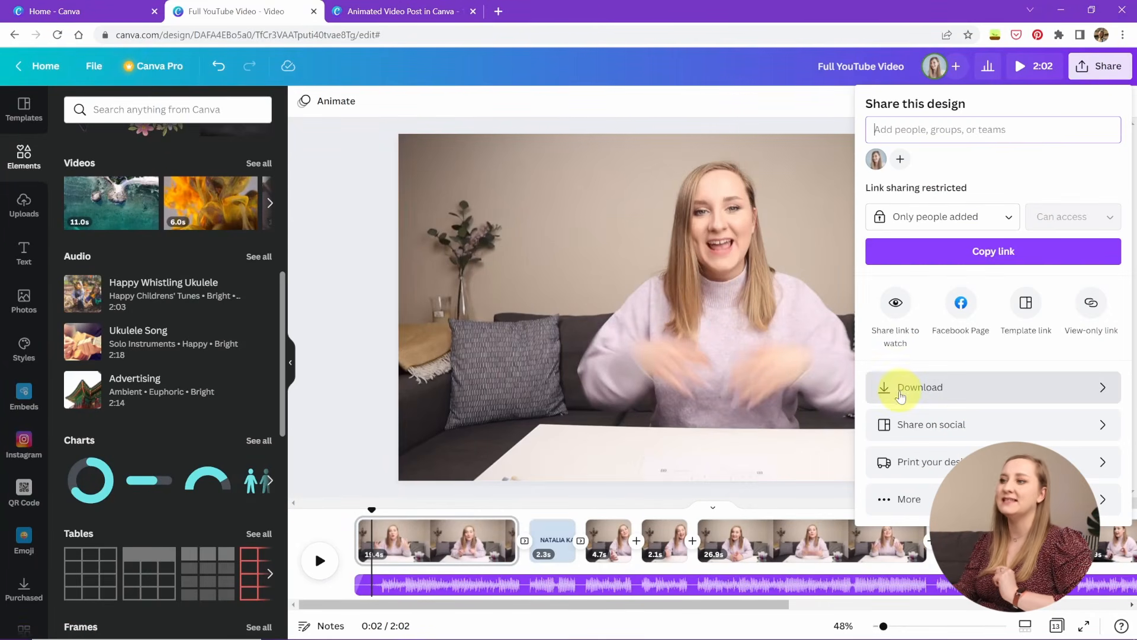
pyautogui.click(934, 391)
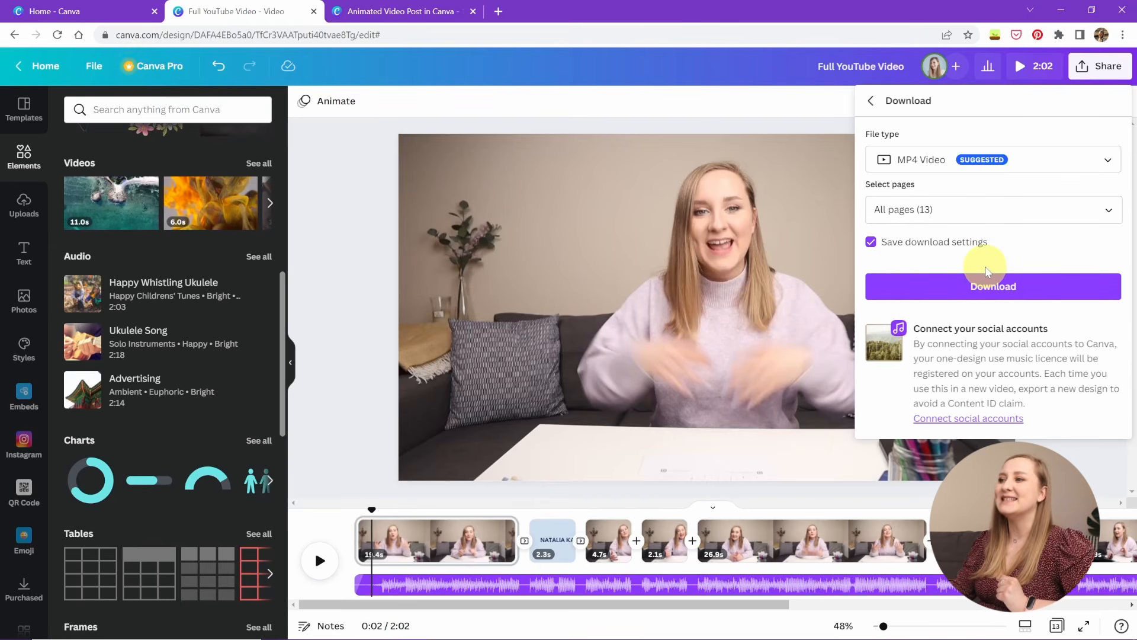
pyautogui.click(1016, 285)
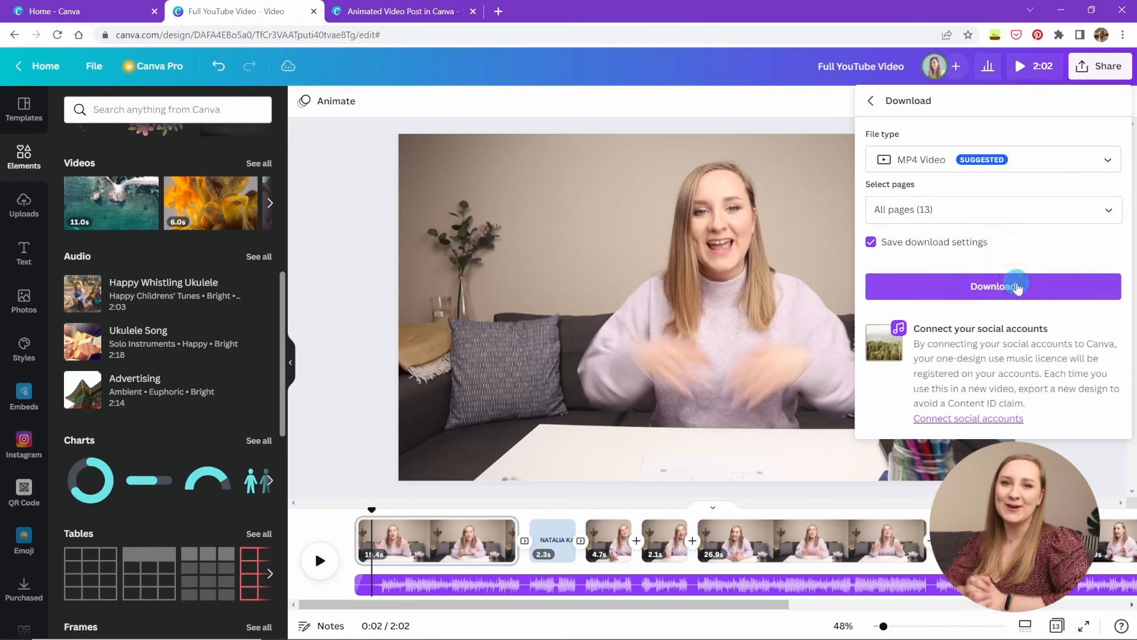